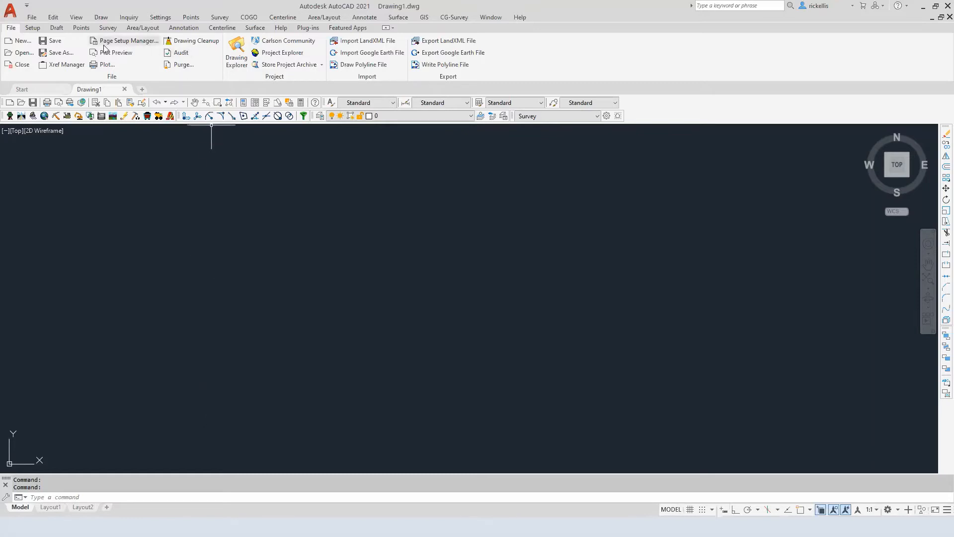
Step: Open the drawing Complete Att.dwg from the DWGS folder of the F2F Complete project
{"action": "left_click", "coordinate": [23, 54]}
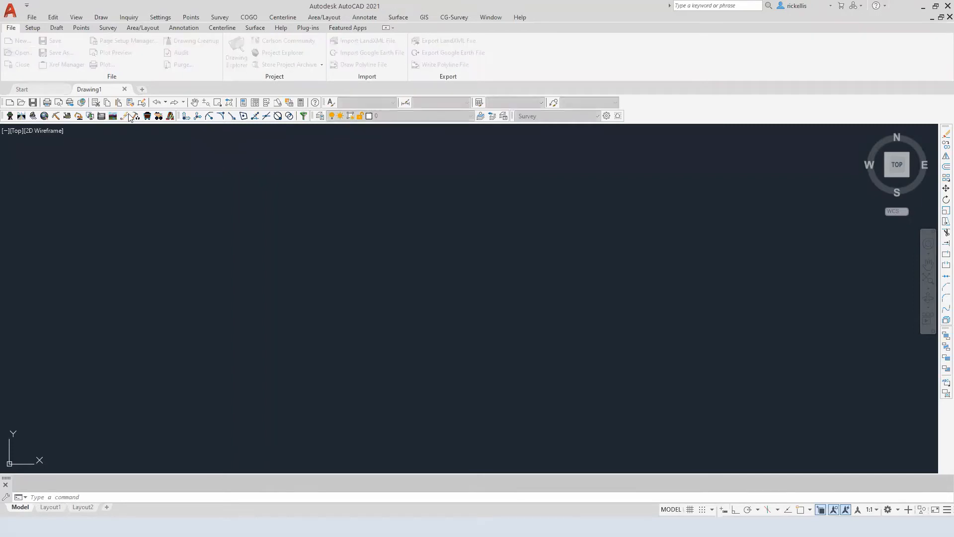
{"action": "left_click", "coordinate": [427, 149]}
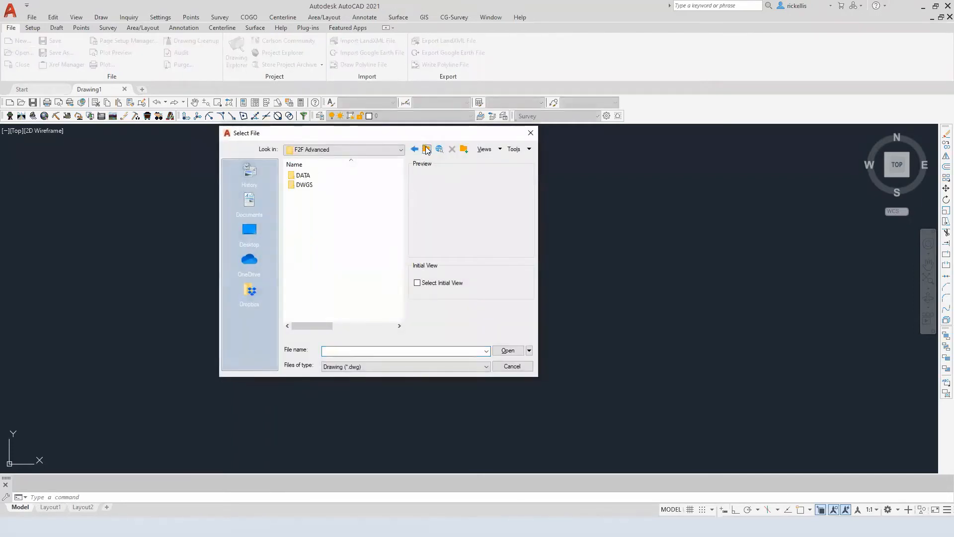
{"action": "left_click", "coordinate": [427, 149]}
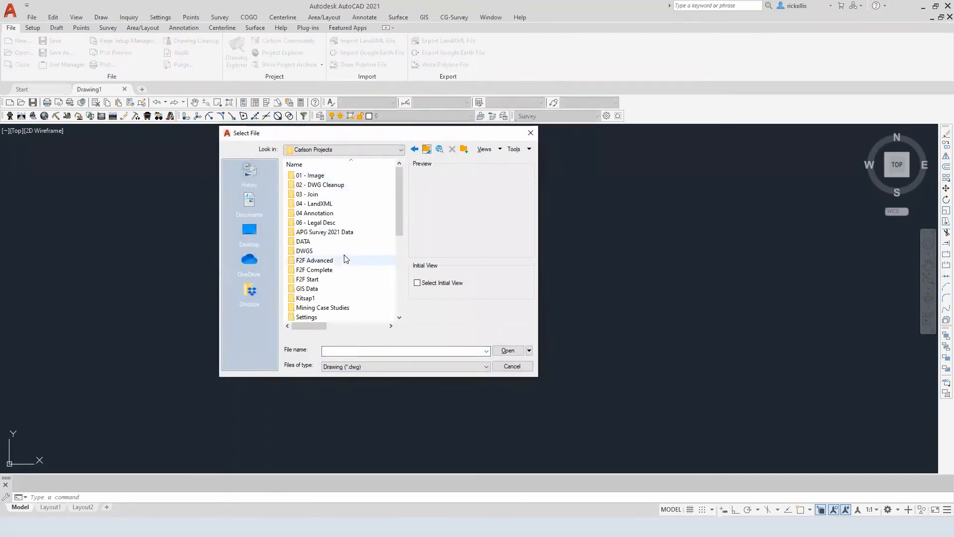
{"action": "double_click", "coordinate": [339, 270]}
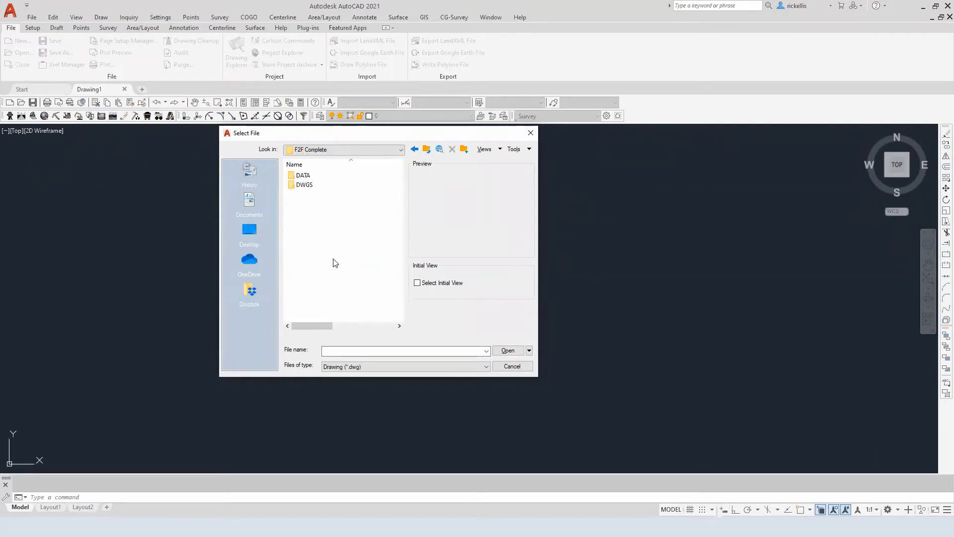
{"action": "double_click", "coordinate": [317, 187]}
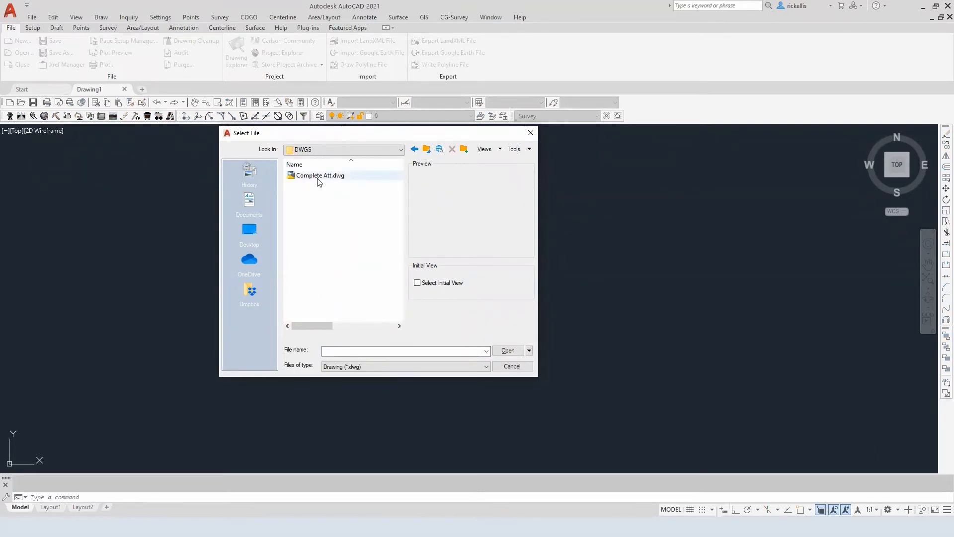
{"action": "left_click", "coordinate": [328, 176]}
{"action": "left_click", "coordinate": [508, 351]}
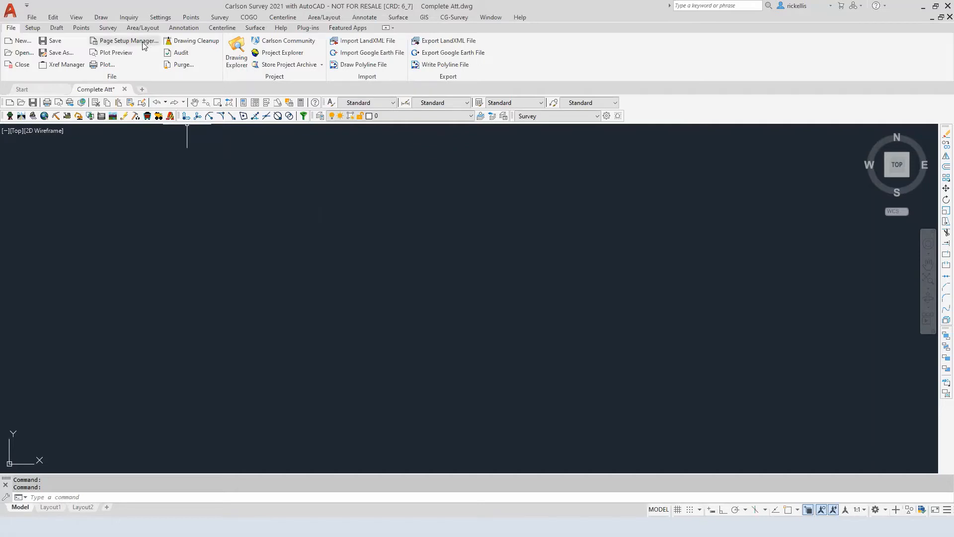
Step: Generate a List Points report for the range 1-1890 and enlarge the report window to show more rows
{"action": "left_click", "coordinate": [81, 27]}
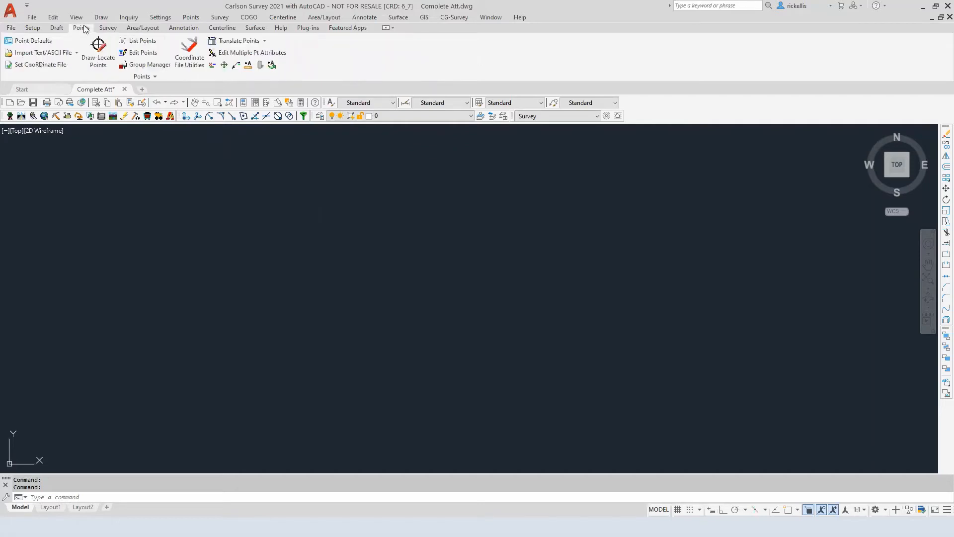
{"action": "left_click", "coordinate": [140, 42]}
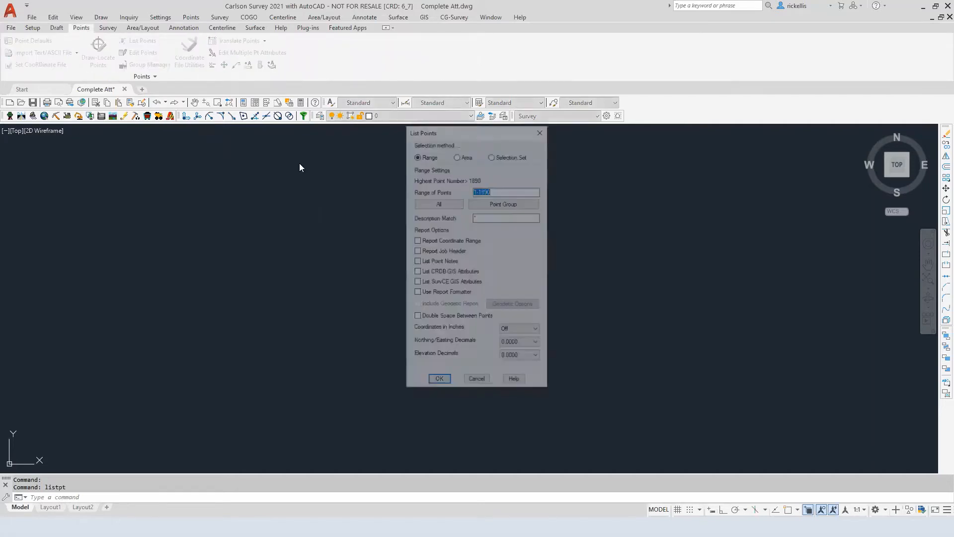
{"action": "left_click", "coordinate": [439, 382]}
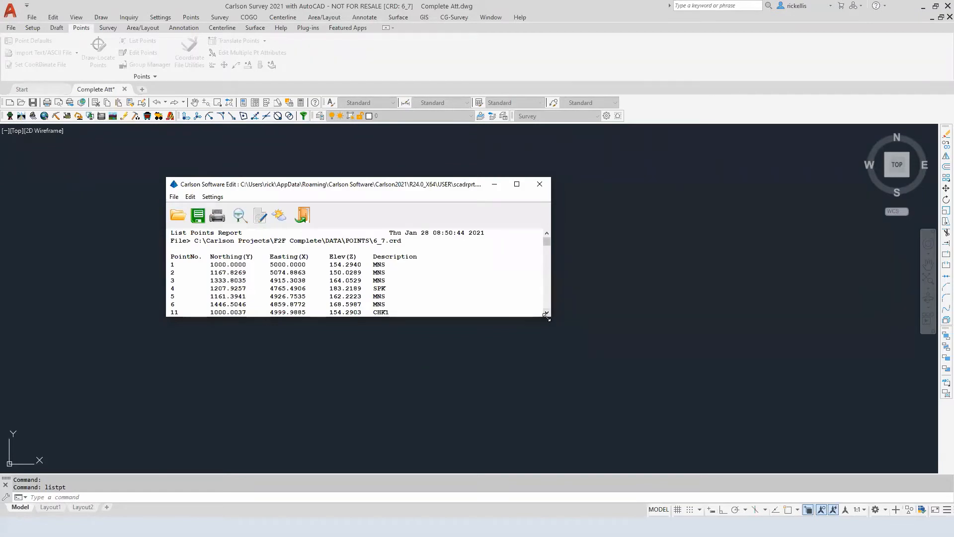
{"action": "left_click_drag", "start_coordinate": [547, 318], "coordinate": [587, 468]}
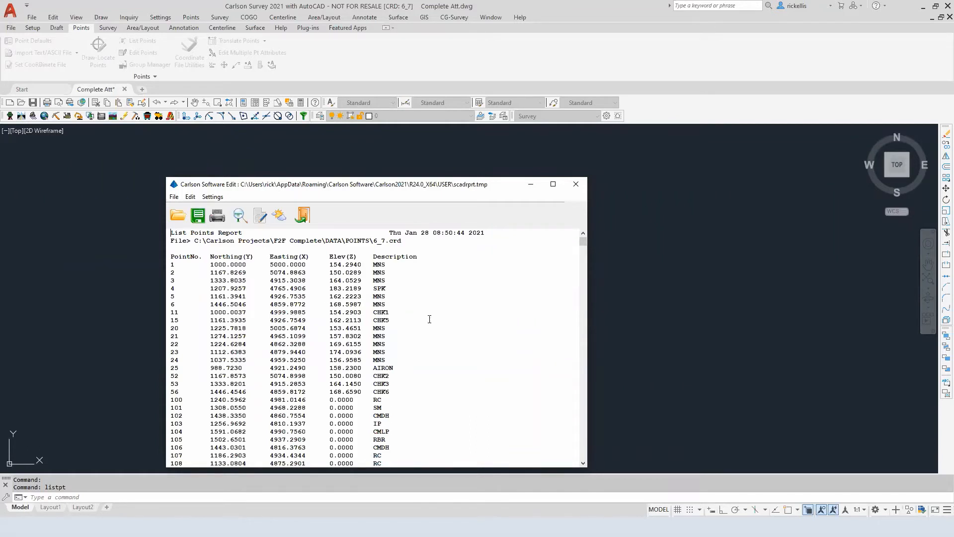
Step: Review the field codes in the point report's Description column through the 1100s, and close the report
{"action": "scroll", "coordinate": [438, 319], "scroll_direction": "down", "scroll_amount": 3}
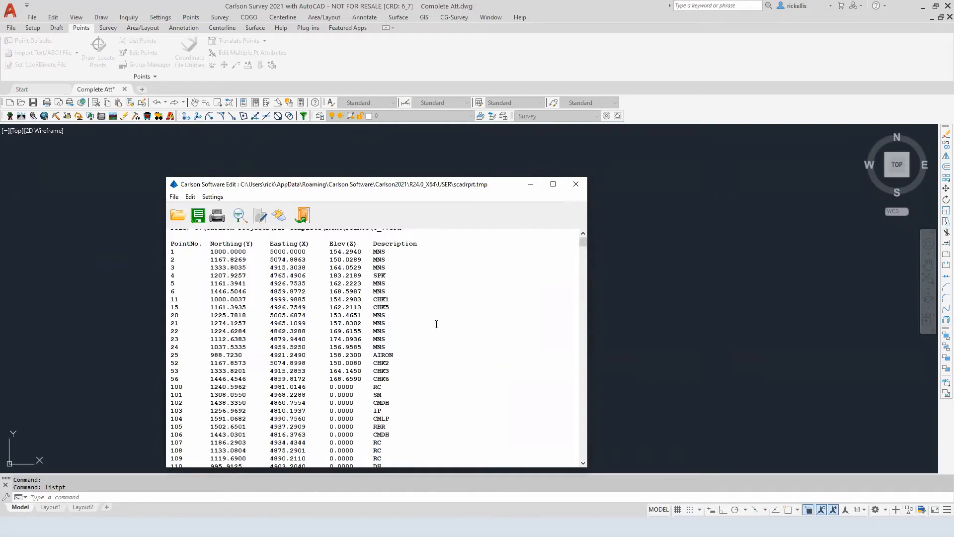
{"action": "scroll", "coordinate": [436, 325], "scroll_direction": "down", "scroll_amount": 5}
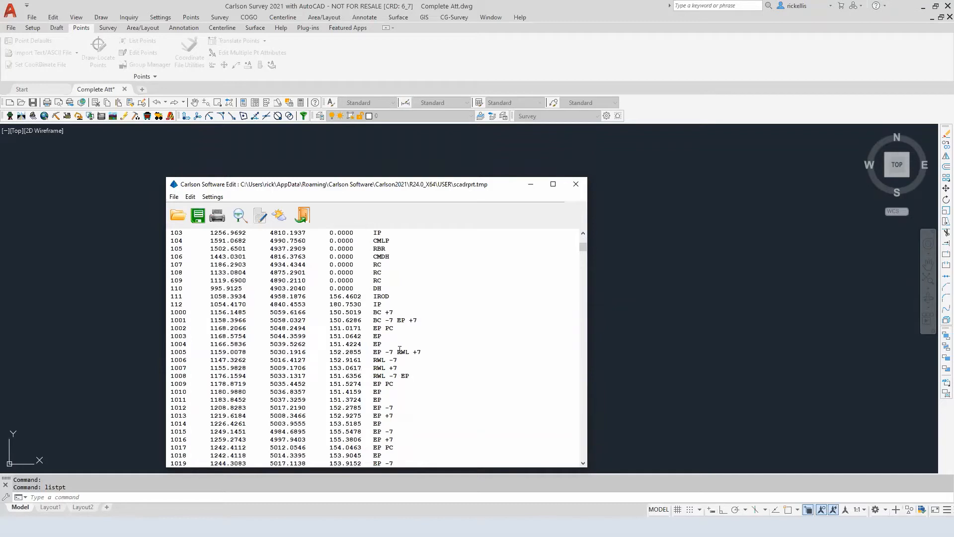
{"action": "scroll", "coordinate": [412, 376], "scroll_direction": "down", "scroll_amount": 2}
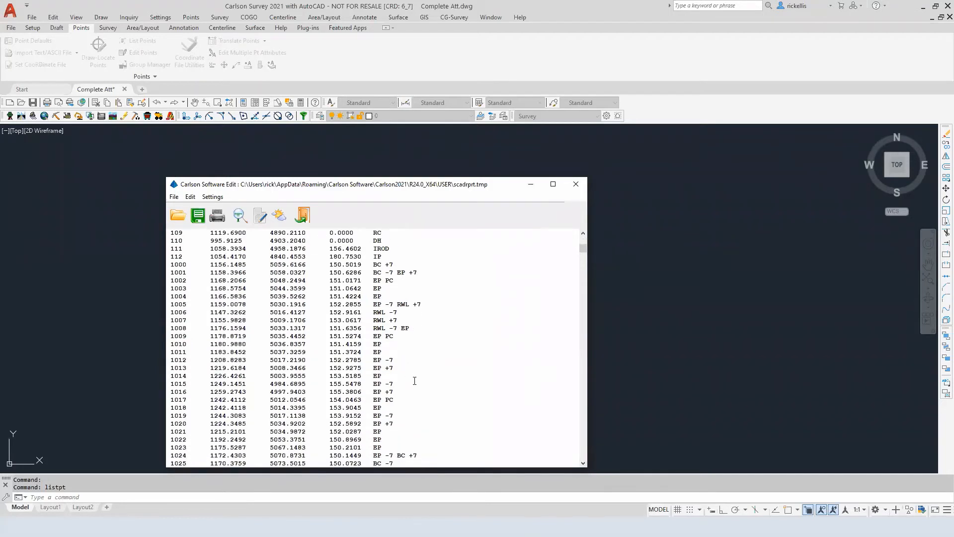
{"action": "scroll", "coordinate": [415, 380], "scroll_direction": "down", "scroll_amount": 2}
{"action": "scroll", "coordinate": [415, 381], "scroll_direction": "down", "scroll_amount": 5}
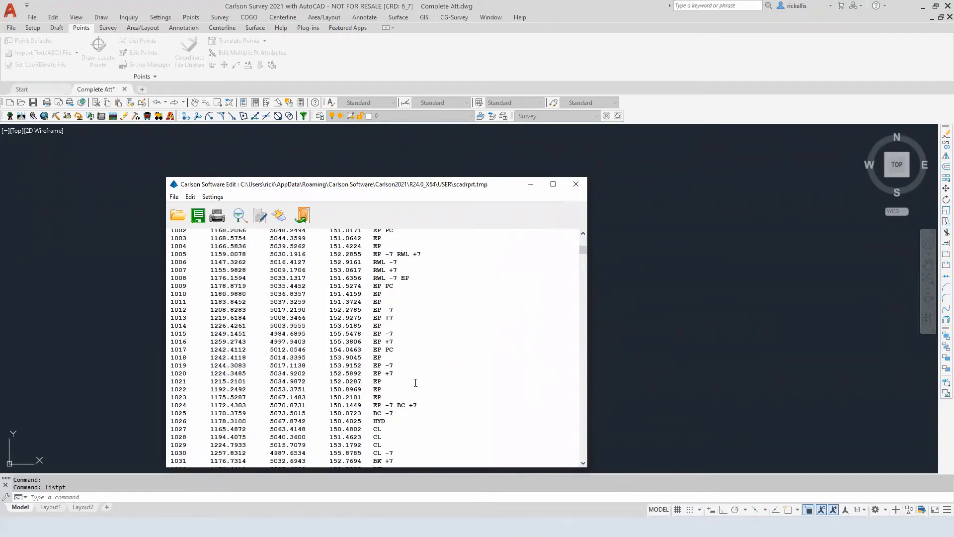
{"action": "scroll", "coordinate": [417, 386], "scroll_direction": "down", "scroll_amount": 20}
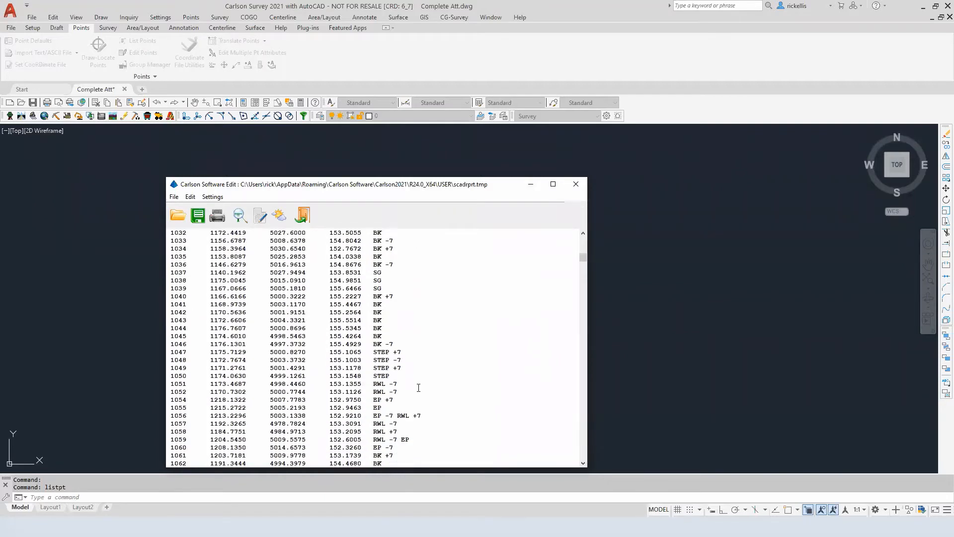
{"action": "scroll", "coordinate": [421, 389], "scroll_direction": "down", "scroll_amount": 11}
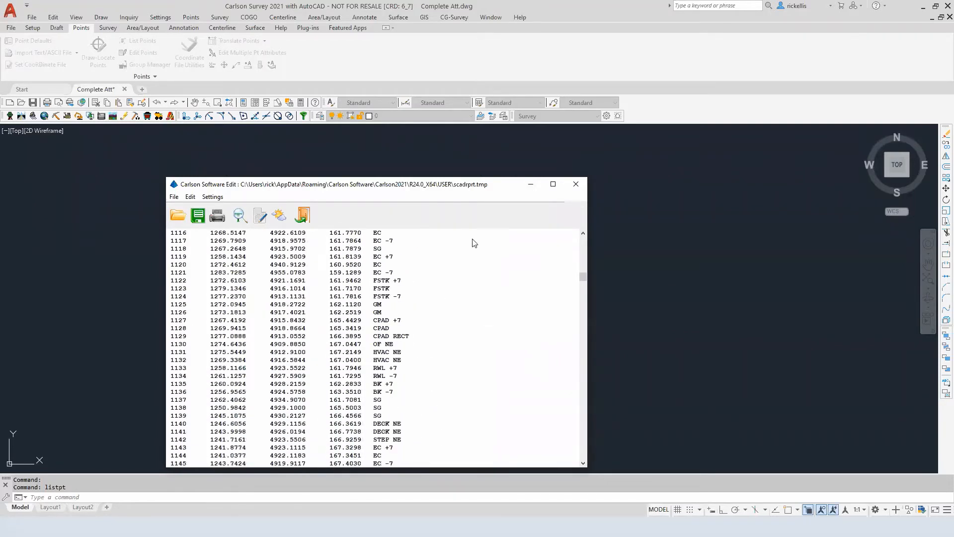
{"action": "left_click", "coordinate": [583, 189]}
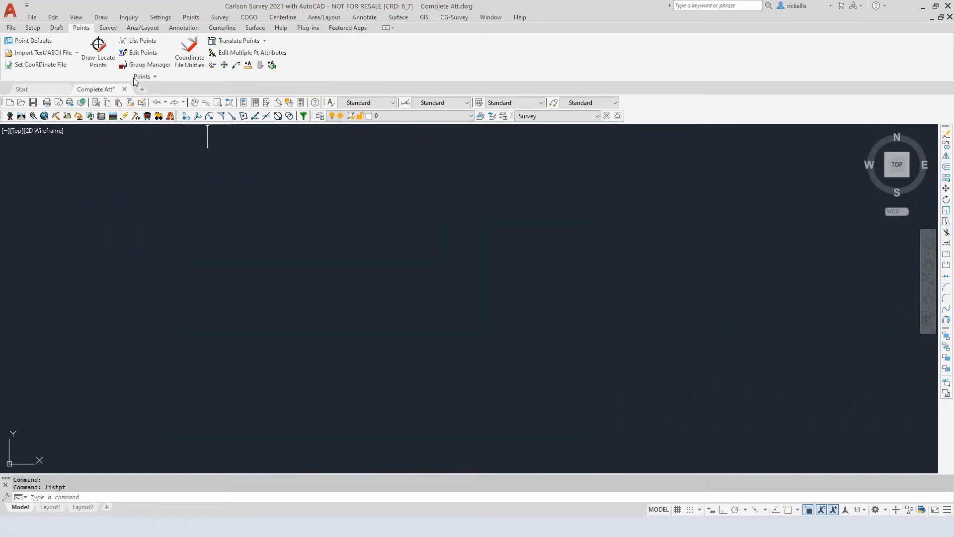
Step: Draw points 1-1890 with Field to Finish, splitting all multiple codes and including points, lines, symbols and 3D faces
{"action": "left_click", "coordinate": [107, 28]}
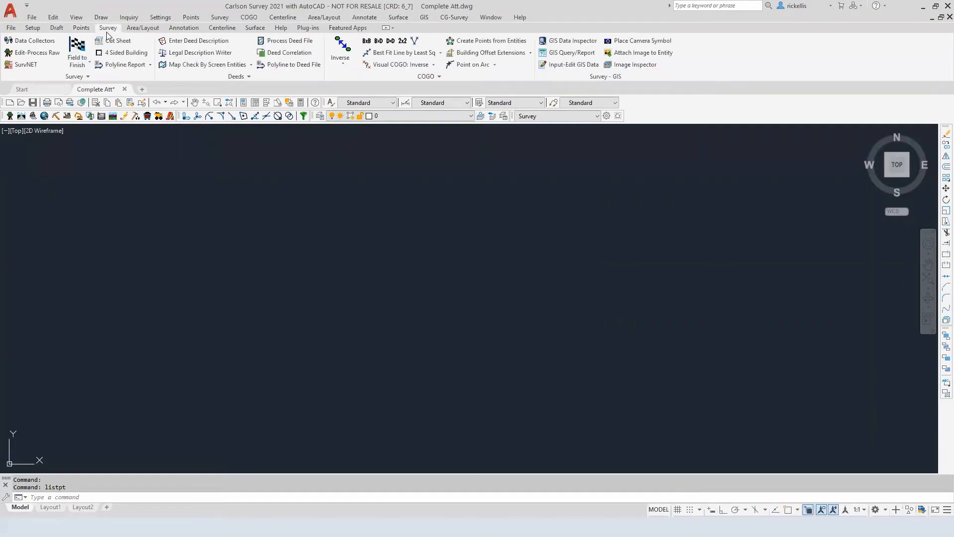
{"action": "left_click", "coordinate": [85, 51]}
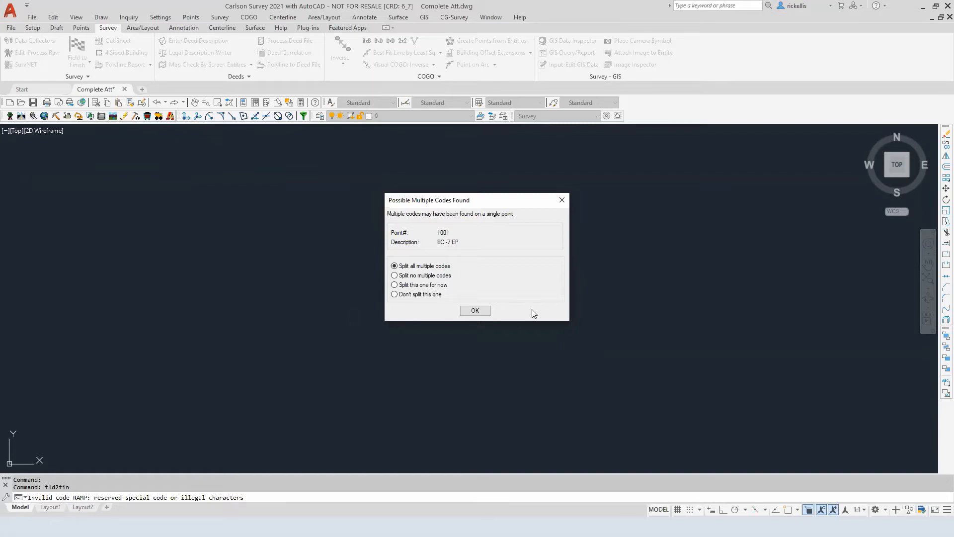
{"action": "left_click", "coordinate": [477, 311]}
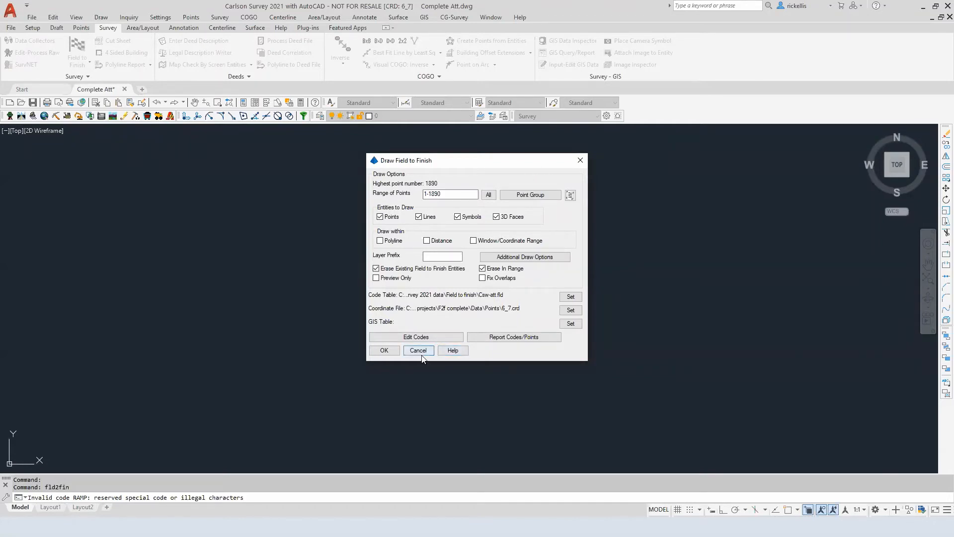
{"action": "left_click", "coordinate": [383, 351]}
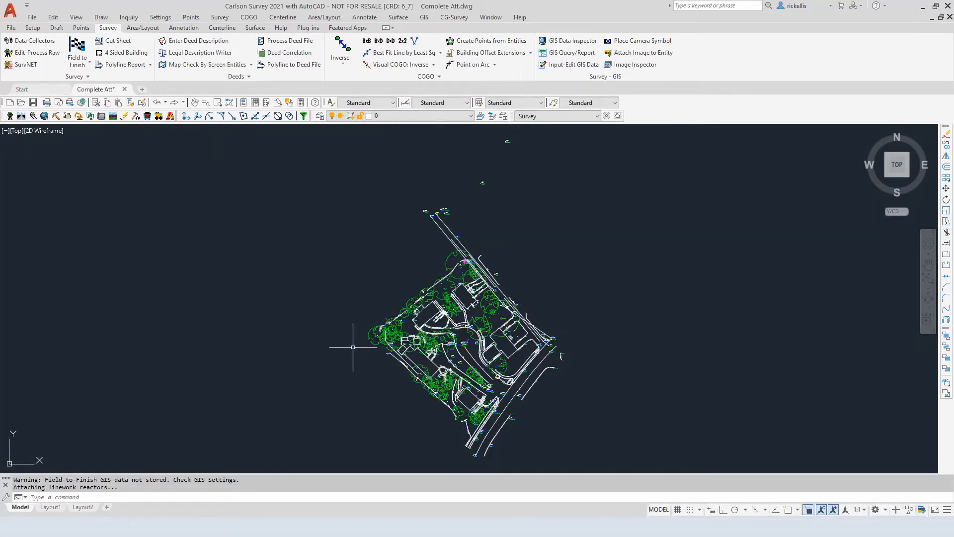
Step: Examine the drawn linework, symbols and point labels along the road, around points 11, 24, 1434, 1504 and 1506
{"action": "middle_click_drag", "start_coordinate": [354, 351], "coordinate": [322, 313]}
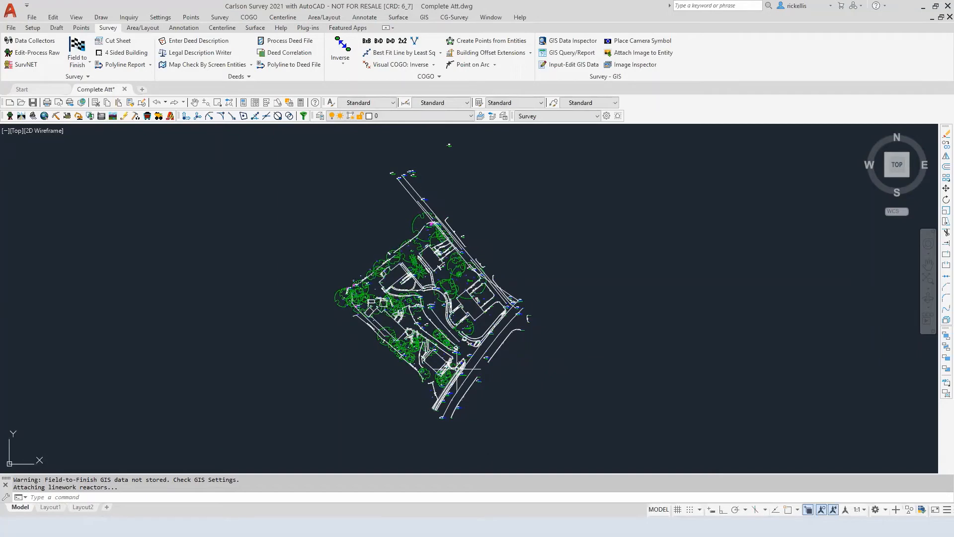
{"action": "scroll", "coordinate": [485, 383], "scroll_direction": "up", "scroll_amount": 7}
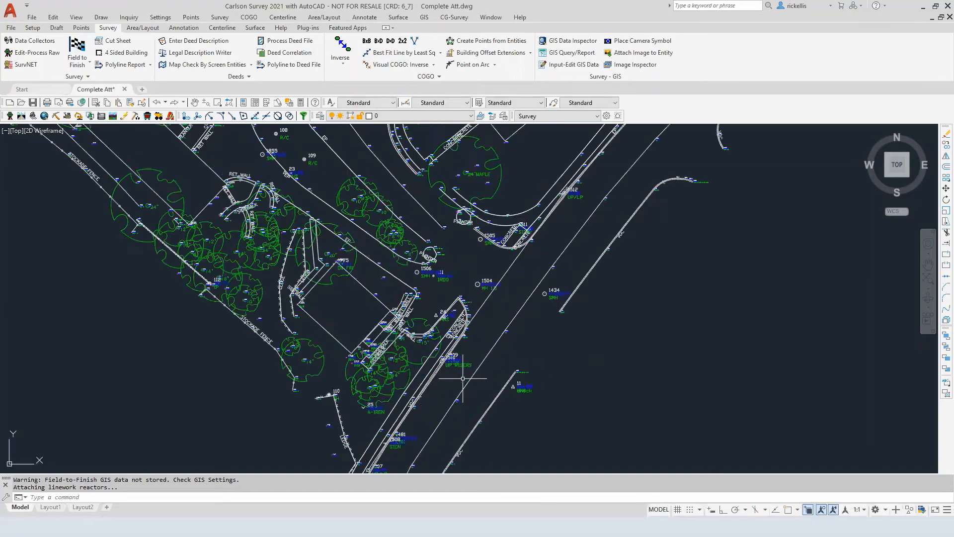
{"action": "scroll", "coordinate": [497, 388], "scroll_direction": "up", "scroll_amount": 6}
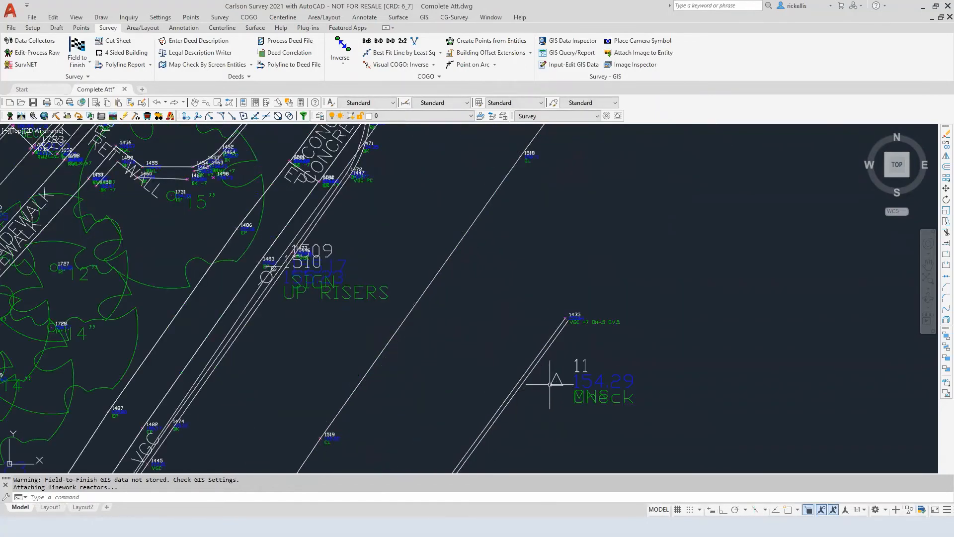
{"action": "scroll", "coordinate": [447, 384], "scroll_direction": "down", "scroll_amount": 3}
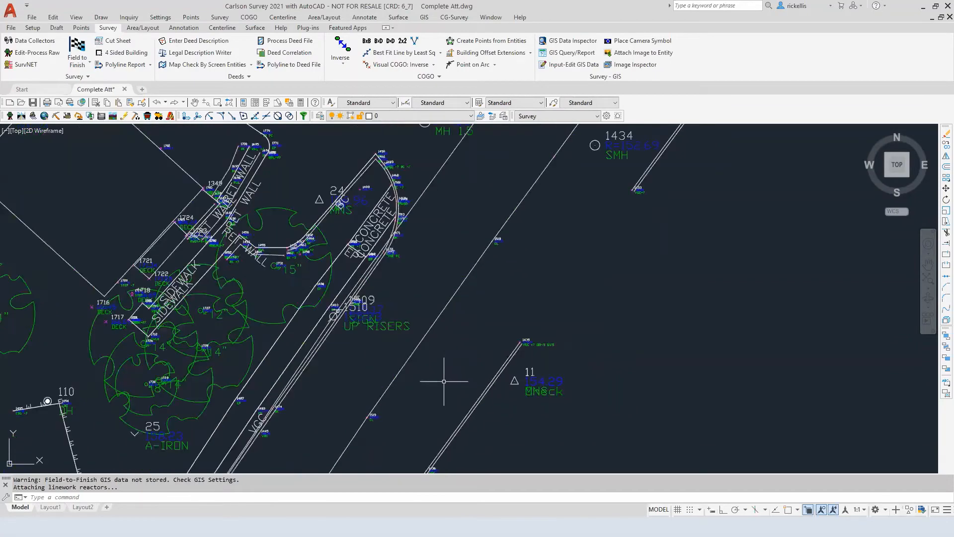
{"action": "mouse_move", "coordinate": [448, 383]}
{"action": "middle_mouse_down"}
{"action": "mouse_move", "coordinate": [453, 356]}
{"action": "mouse_move", "coordinate": [419, 411]}
{"action": "middle_mouse_up"}
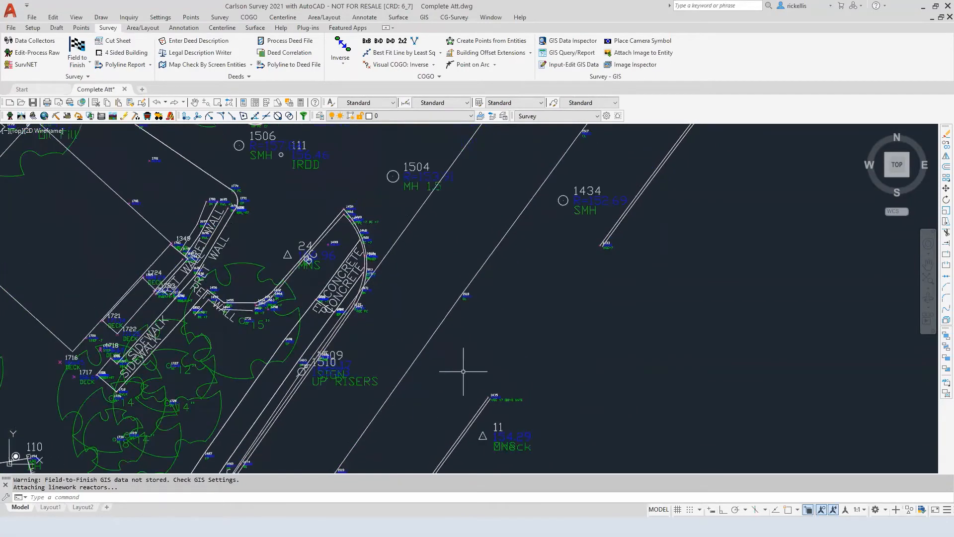
{"action": "middle_click_drag", "start_coordinate": [395, 290], "coordinate": [432, 398]}
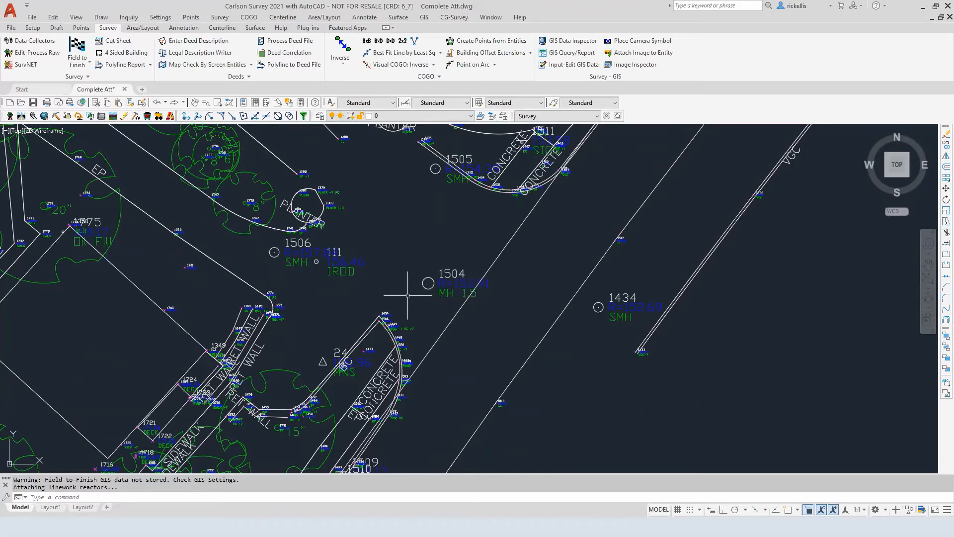
{"action": "scroll", "coordinate": [313, 275], "scroll_direction": "up", "scroll_amount": 1}
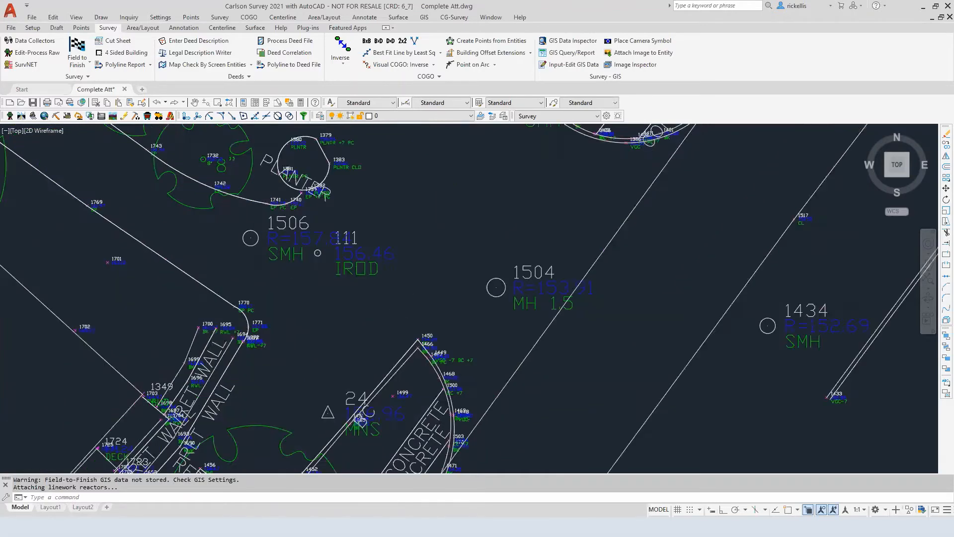
{"action": "scroll", "coordinate": [320, 273], "scroll_direction": "down", "scroll_amount": 1}
{"action": "scroll", "coordinate": [323, 283], "scroll_direction": "up", "scroll_amount": 1}
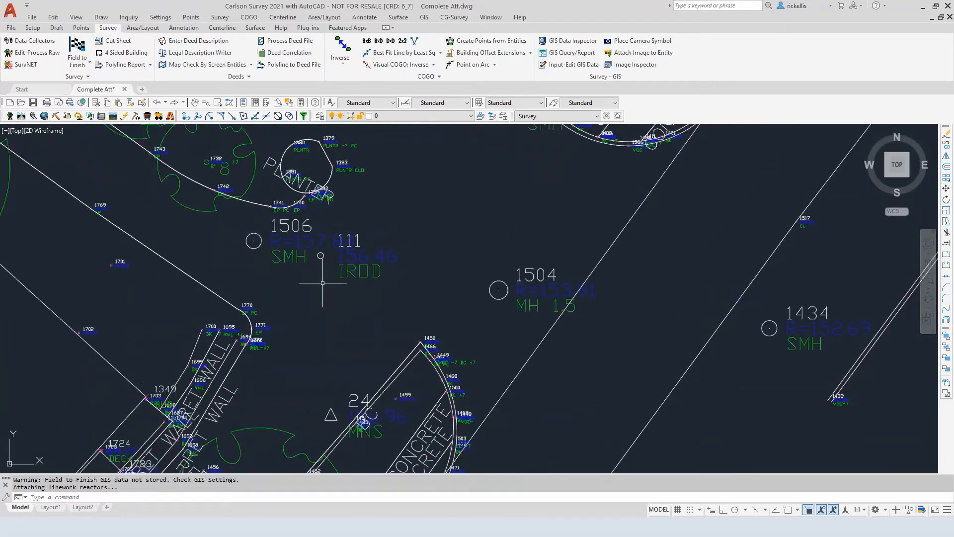
{"action": "scroll", "coordinate": [322, 283], "scroll_direction": "down", "scroll_amount": 1}
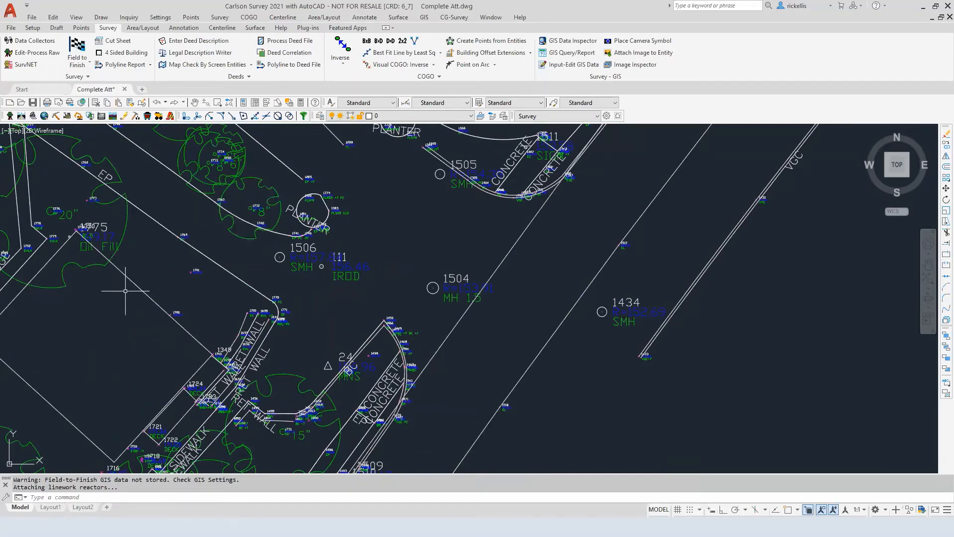
Step: Inspect the concrete areas, planters and curb lines around points 1505 and 1511, and review the whole site plan
{"action": "middle_click_drag", "start_coordinate": [341, 335], "coordinate": [281, 362]}
{"action": "middle_click_drag", "start_coordinate": [418, 271], "coordinate": [309, 352]}
{"action": "scroll", "coordinate": [347, 301], "scroll_direction": "up", "scroll_amount": 1}
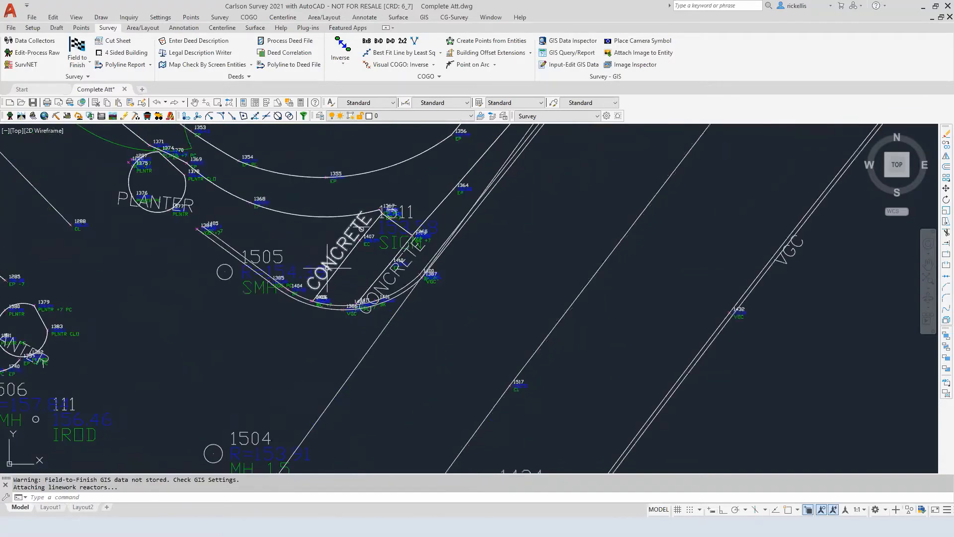
{"action": "scroll", "coordinate": [328, 339], "scroll_direction": "down", "scroll_amount": 1}
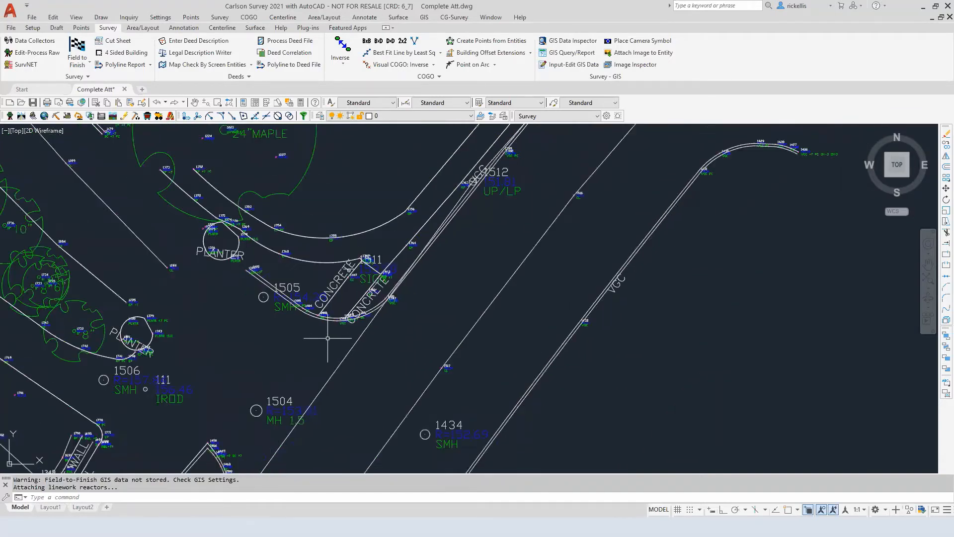
{"action": "scroll", "coordinate": [328, 338], "scroll_direction": "down", "scroll_amount": 1}
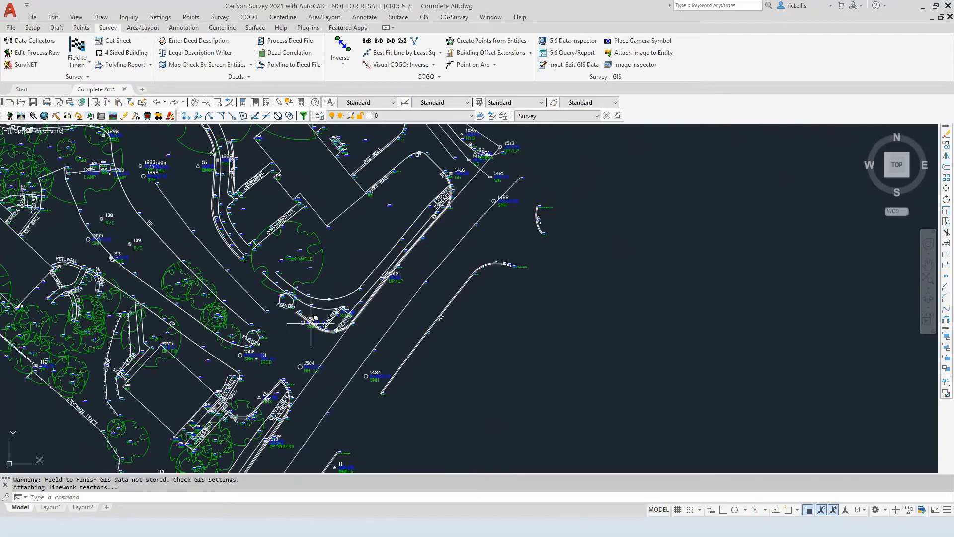
{"action": "middle_click_drag", "start_coordinate": [223, 297], "coordinate": [332, 329]}
{"action": "scroll", "coordinate": [331, 330], "scroll_direction": "down", "scroll_amount": 8}
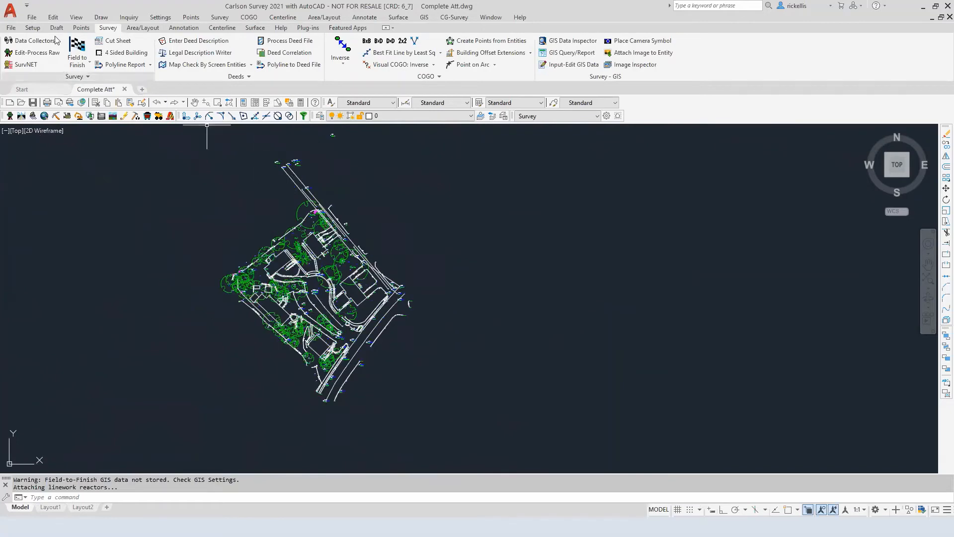
Step: Load all the site plan's entities into the 3D Drawing Viewer and enlarge the viewer window
{"action": "left_click", "coordinate": [72, 17]}
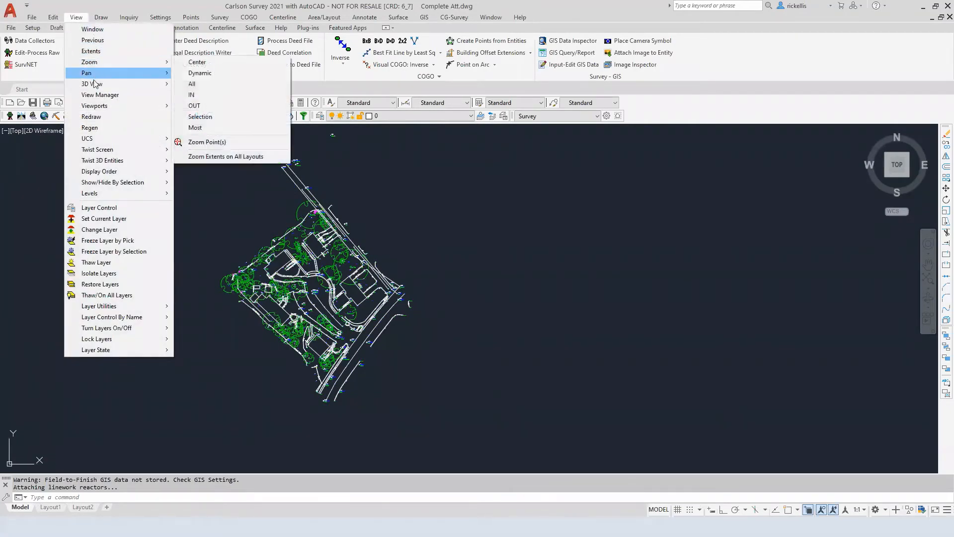
{"action": "mouse_move", "coordinate": [94, 86]}
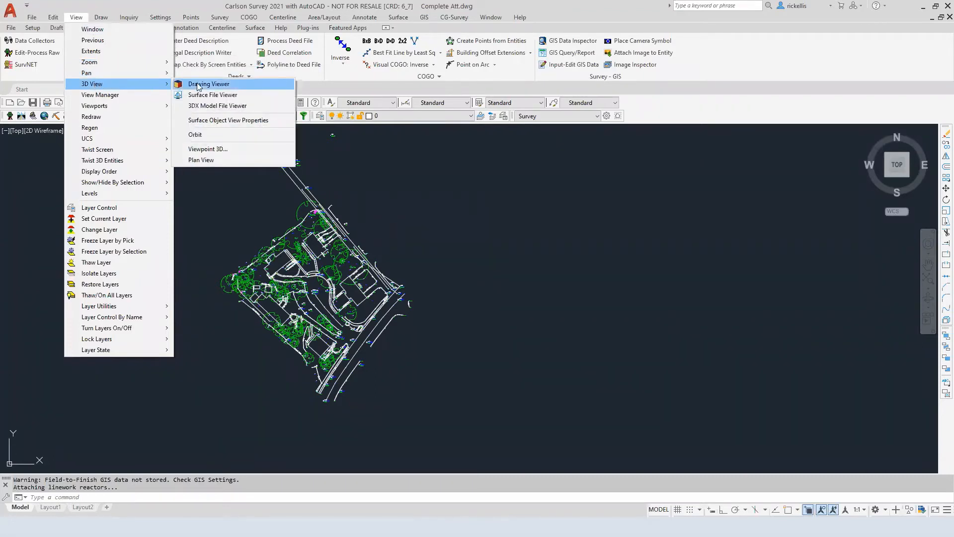
{"action": "left_click", "coordinate": [200, 87]}
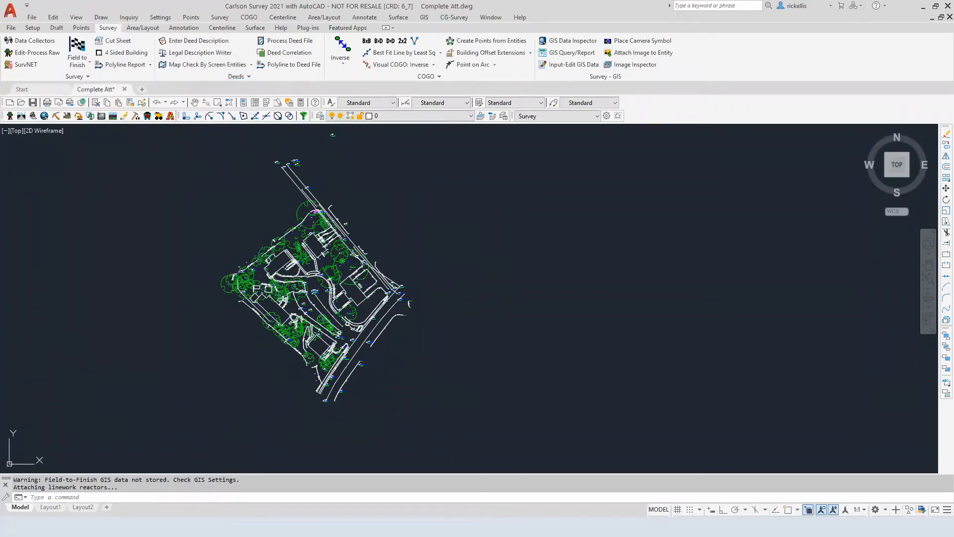
{"action": "left_click", "coordinate": [522, 156]}
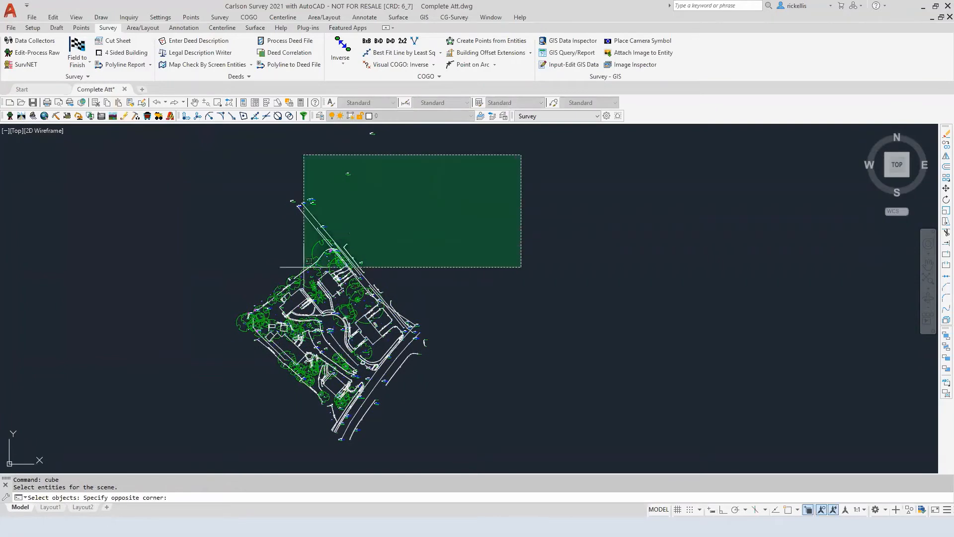
{"action": "left_click", "coordinate": [176, 447]}
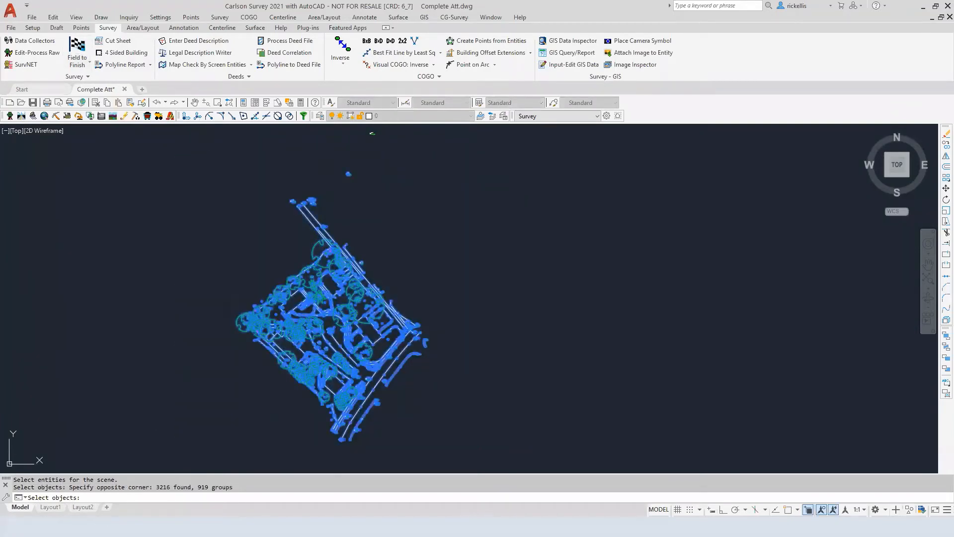
{"action": "key", "text": "Return"}
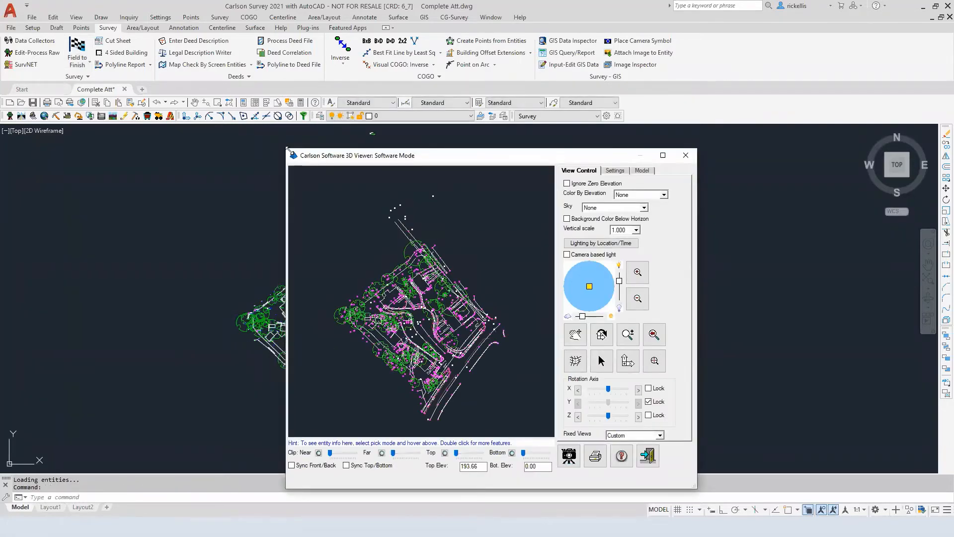
{"action": "left_click_drag", "start_coordinate": [286, 148], "coordinate": [124, 28]}
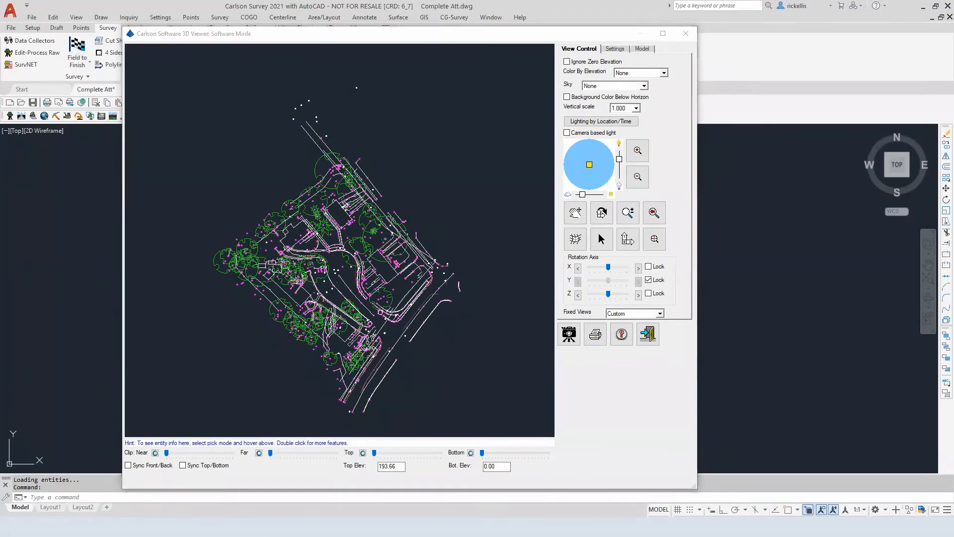
Step: Orbit the site model to compare the linework at real elevations with that at zero elevation, and close the 3D viewer
{"action": "left_click_drag", "start_coordinate": [351, 285], "coordinate": [338, 222]}
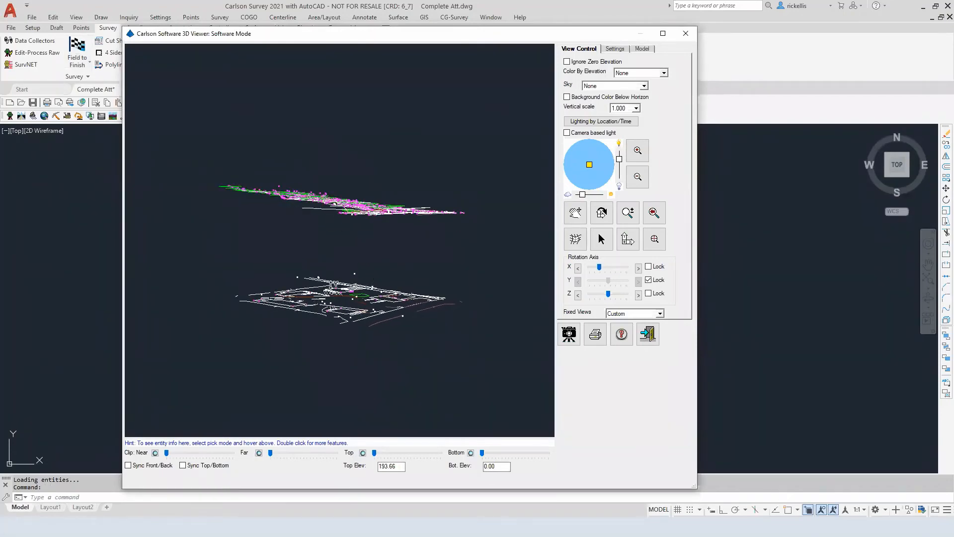
{"action": "left_click_drag", "start_coordinate": [332, 288], "coordinate": [304, 241]}
{"action": "scroll", "coordinate": [323, 238], "scroll_direction": "up", "scroll_amount": 3}
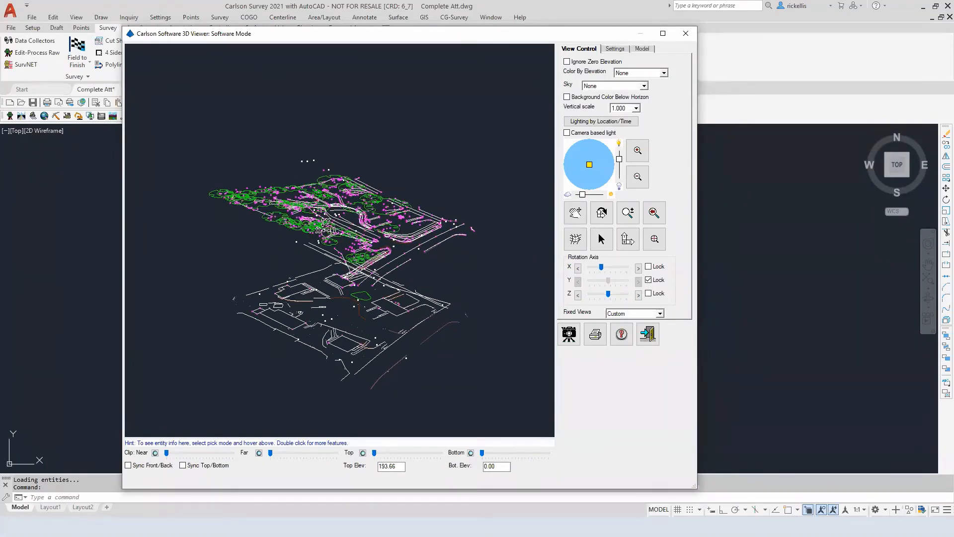
{"action": "scroll", "coordinate": [338, 238], "scroll_direction": "up", "scroll_amount": 2}
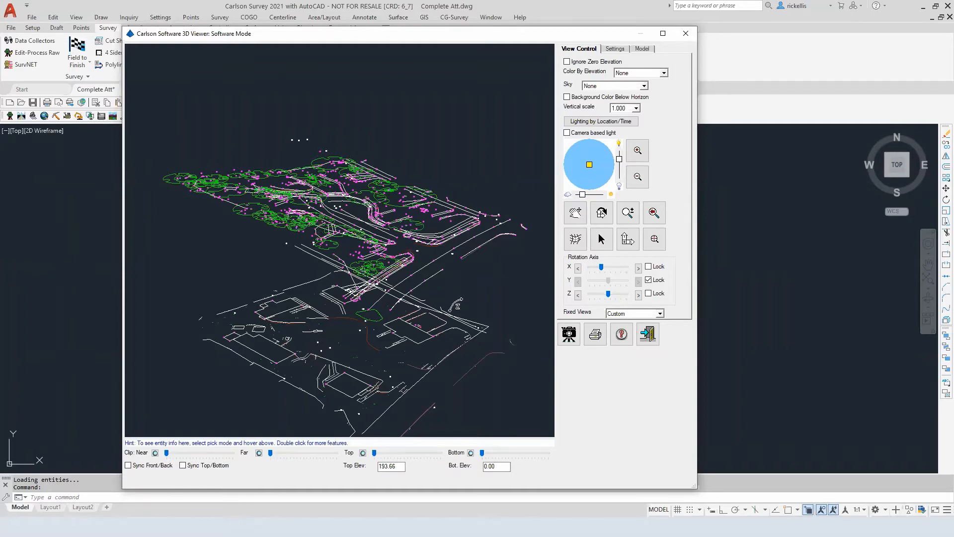
{"action": "left_click_drag", "start_coordinate": [467, 302], "coordinate": [499, 280]}
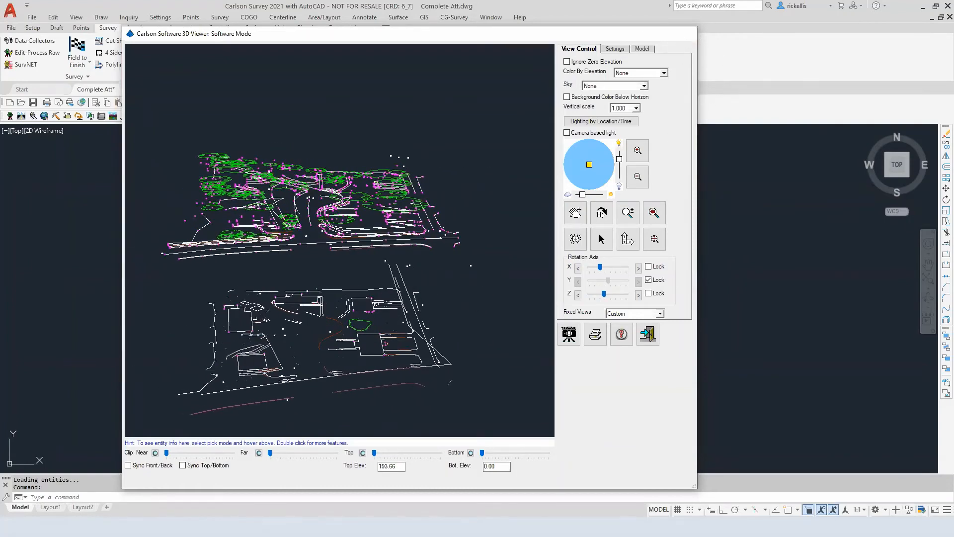
{"action": "left_click", "coordinate": [685, 41]}
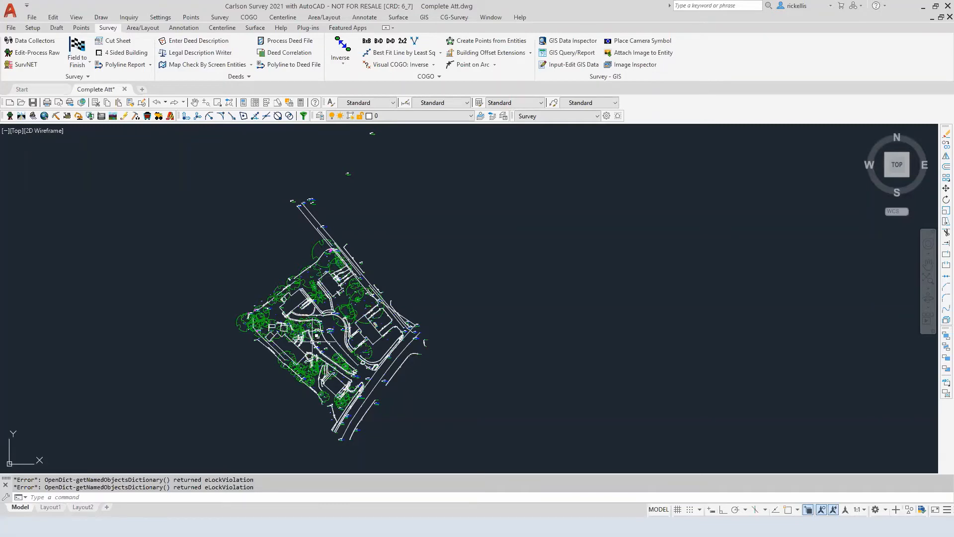
{"action": "scroll", "coordinate": [282, 379], "scroll_direction": "up", "scroll_amount": 5}
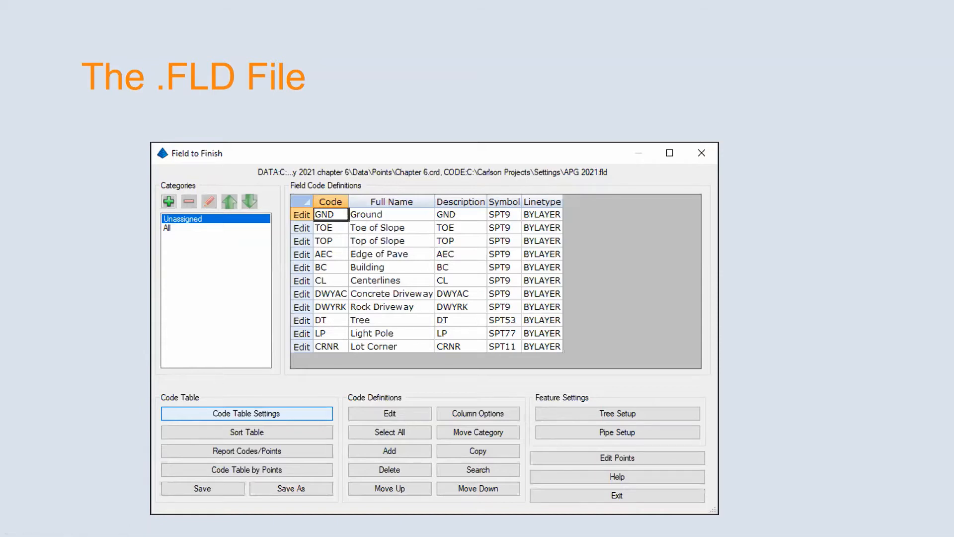
{"action": "key", "text": "Right"}
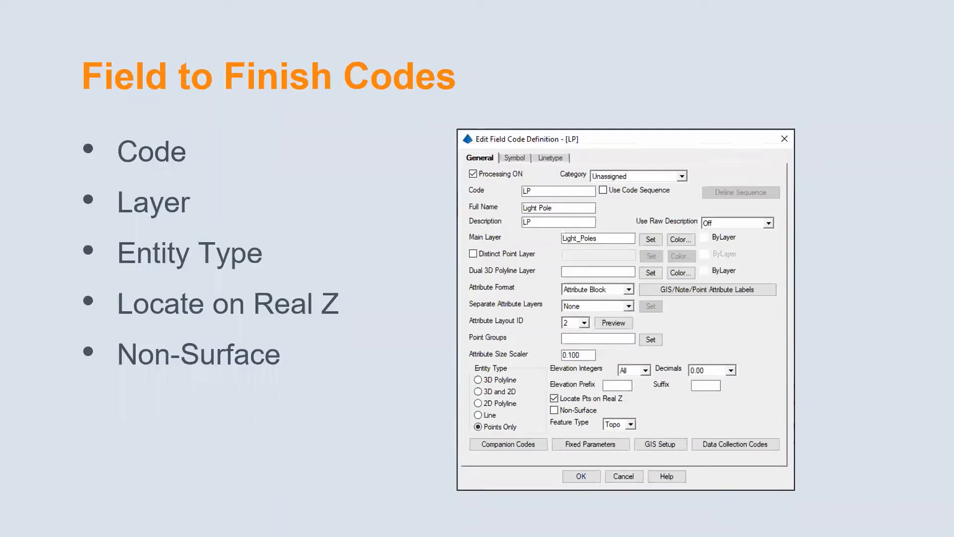
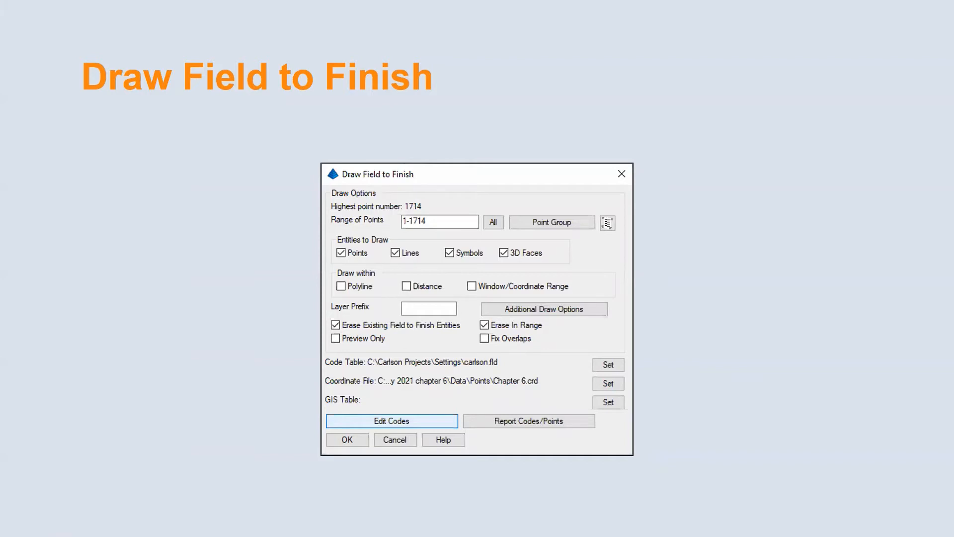
{"action": "key", "text": "Right"}
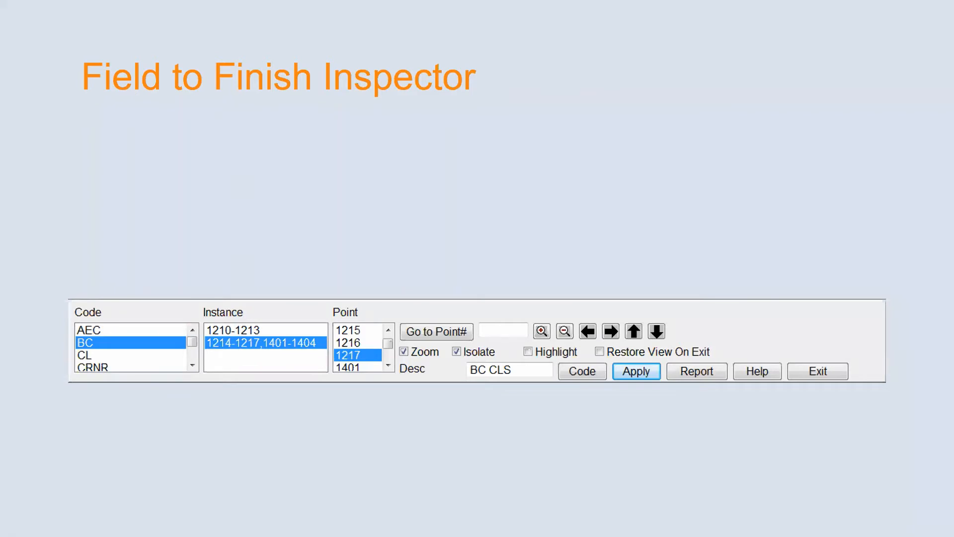
{"action": "key", "text": "Right"}
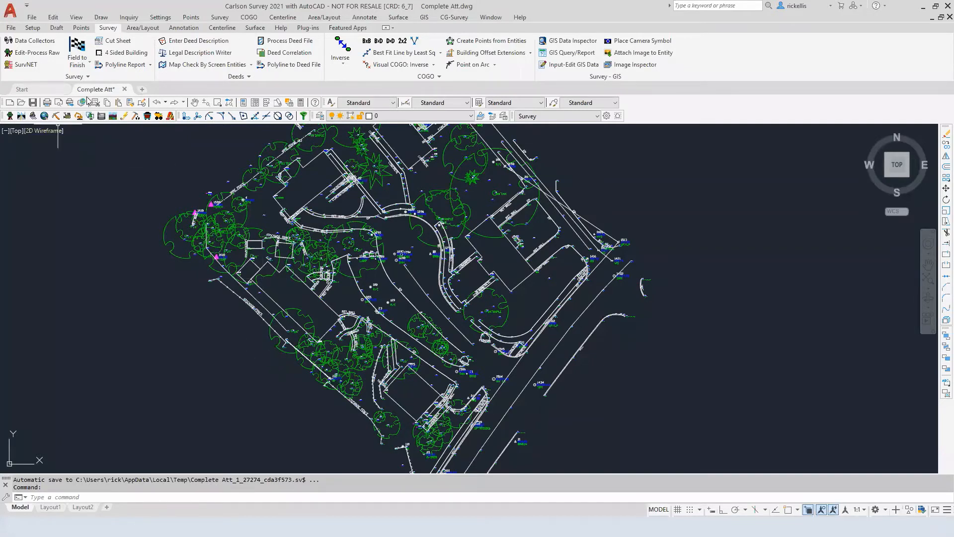
Step: Open Start.dwg from the DWGS folder of the F2F Start project
{"action": "left_click", "coordinate": [11, 28]}
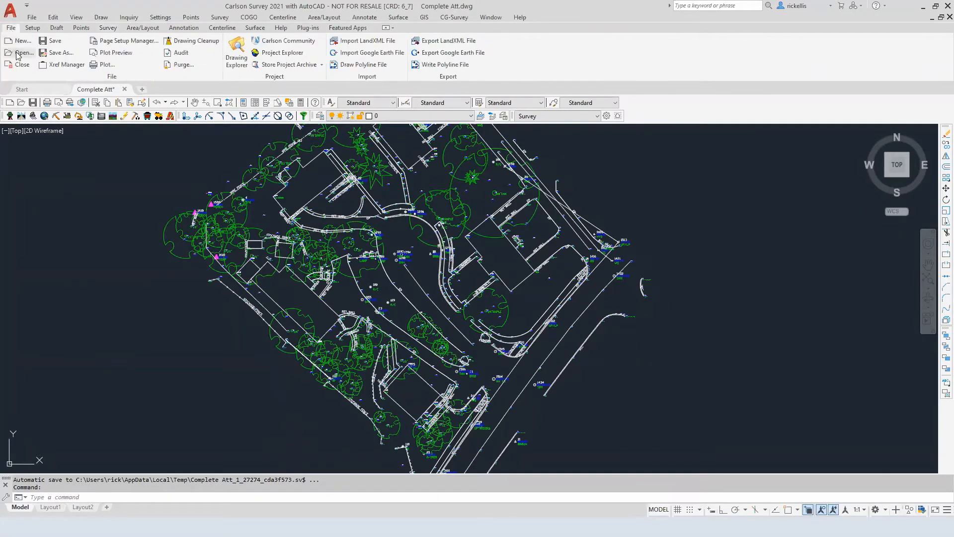
{"action": "key", "text": "ctrl+o"}
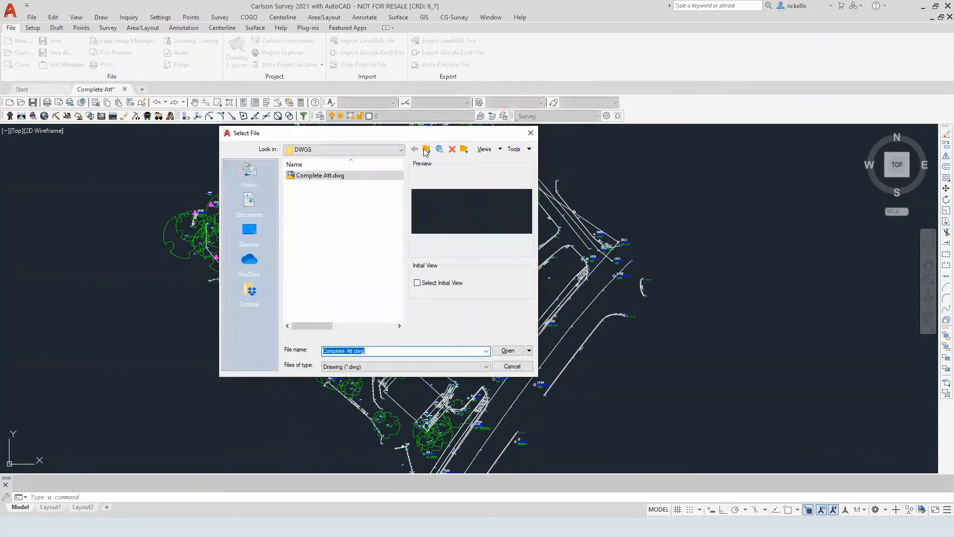
{"action": "left_click", "coordinate": [426, 150]}
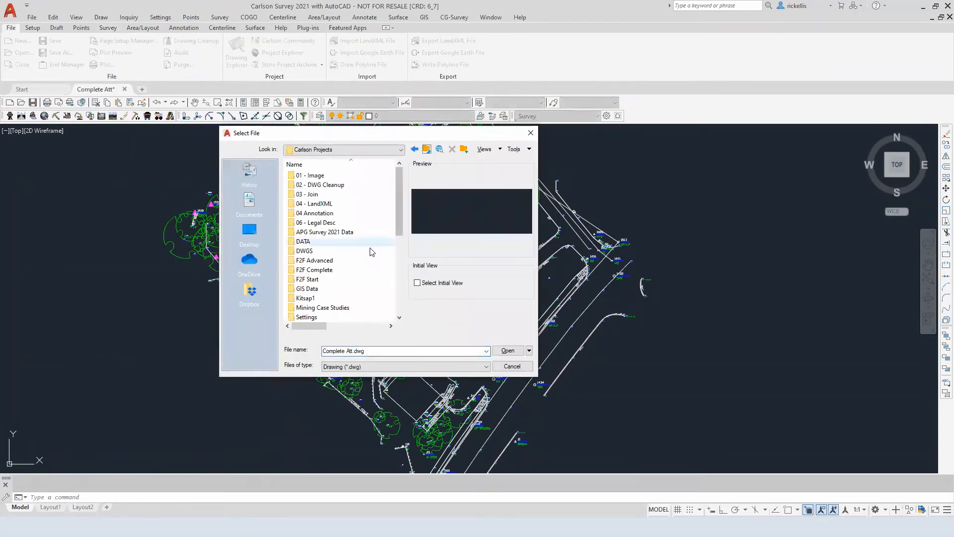
{"action": "scroll", "coordinate": [356, 239], "scroll_direction": "down", "scroll_amount": 2}
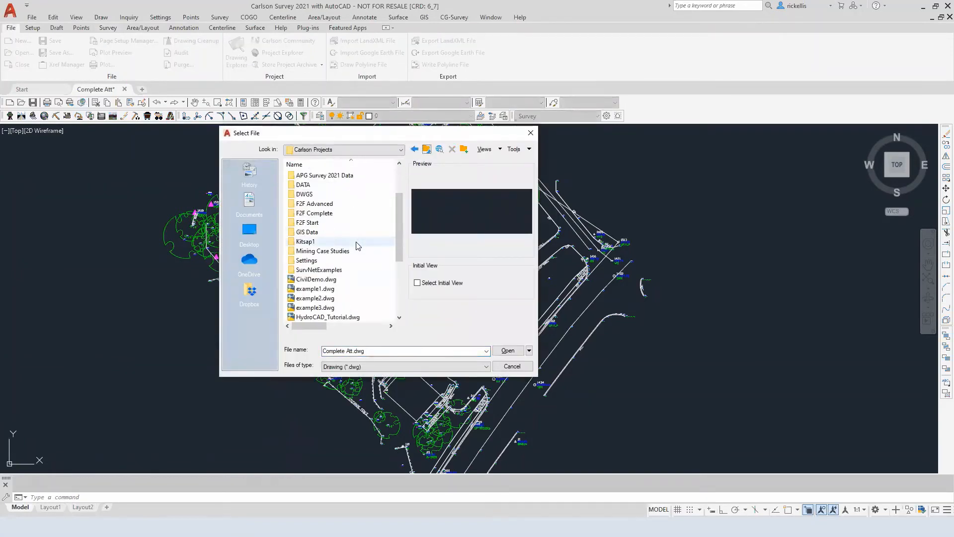
{"action": "double_click", "coordinate": [330, 224]}
{"action": "left_click", "coordinate": [309, 185]}
{"action": "double_click", "coordinate": [309, 185]}
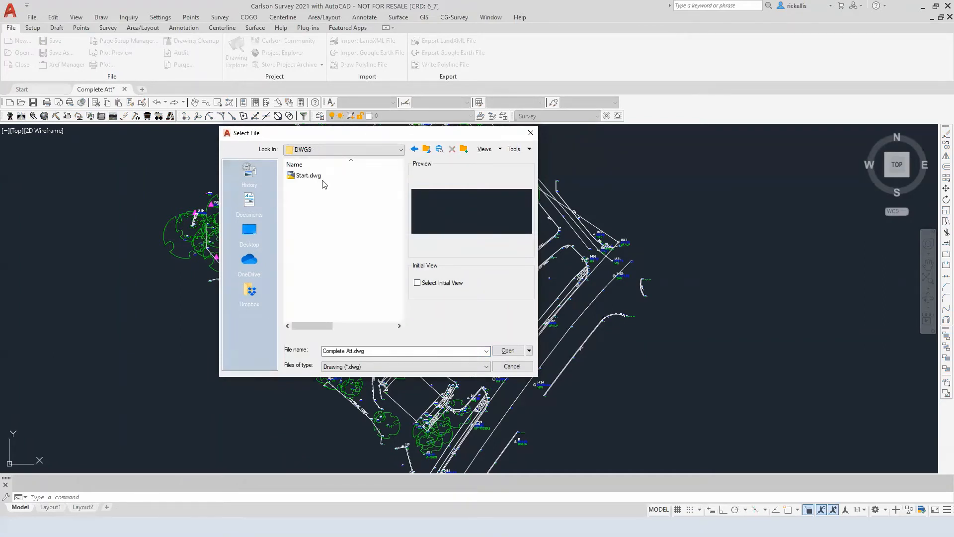
{"action": "left_click", "coordinate": [318, 177]}
{"action": "left_click", "coordinate": [507, 355]}
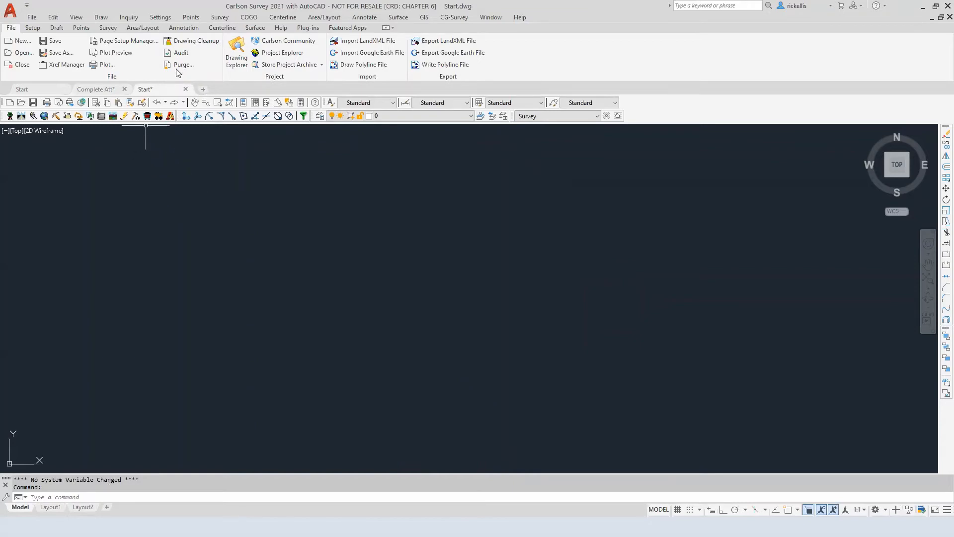
Step: List points 1001-1714 in a point report using the existing report options
{"action": "left_click", "coordinate": [81, 27]}
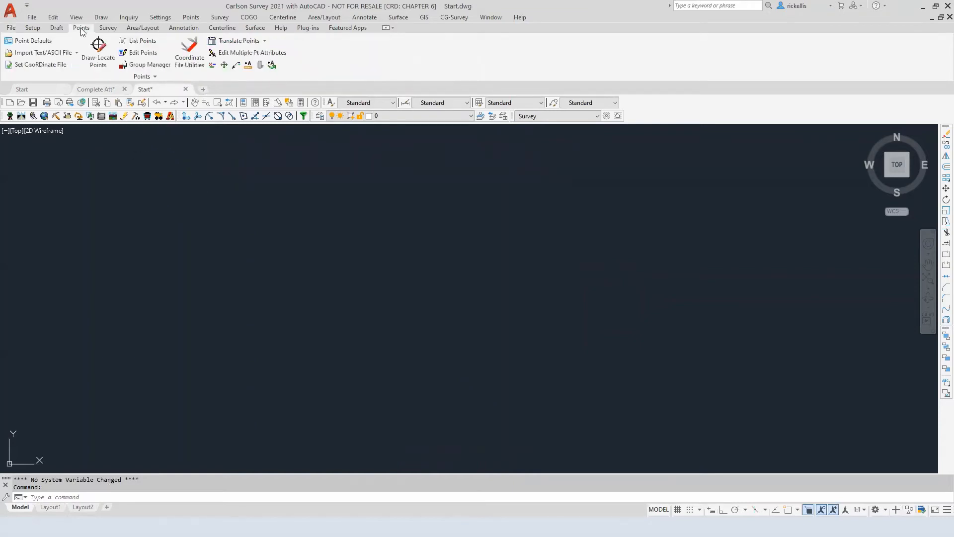
{"action": "left_click", "coordinate": [135, 41]}
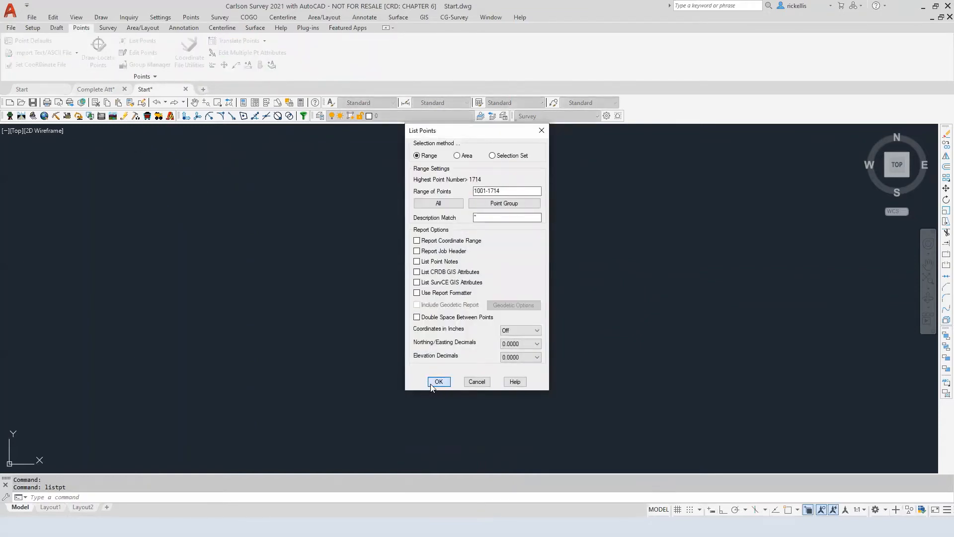
{"action": "left_click", "coordinate": [438, 382]}
Step: Review the description codes in the point report from point 1001 through the 1440s
{"action": "scroll", "coordinate": [412, 322], "scroll_direction": "down", "scroll_amount": 5}
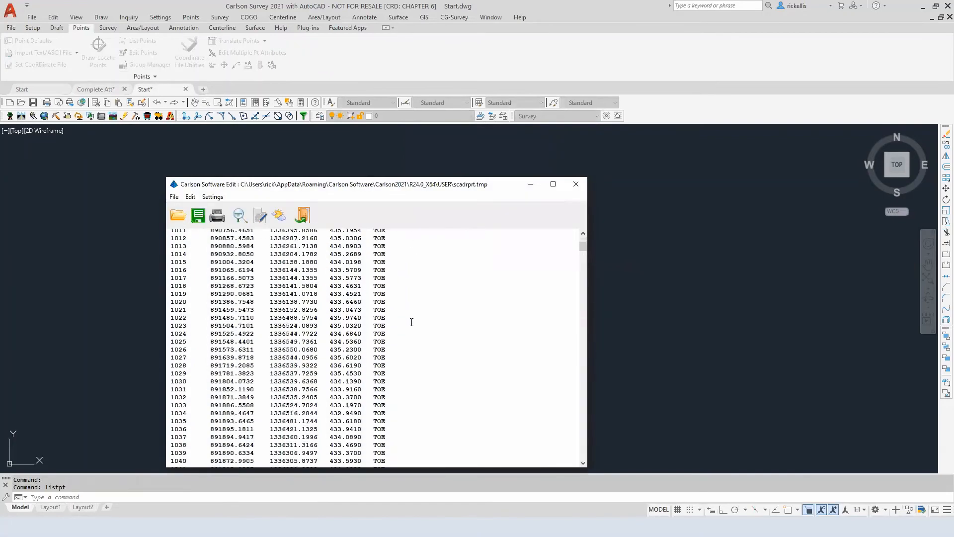
{"action": "scroll", "coordinate": [412, 322], "scroll_direction": "down", "scroll_amount": 20}
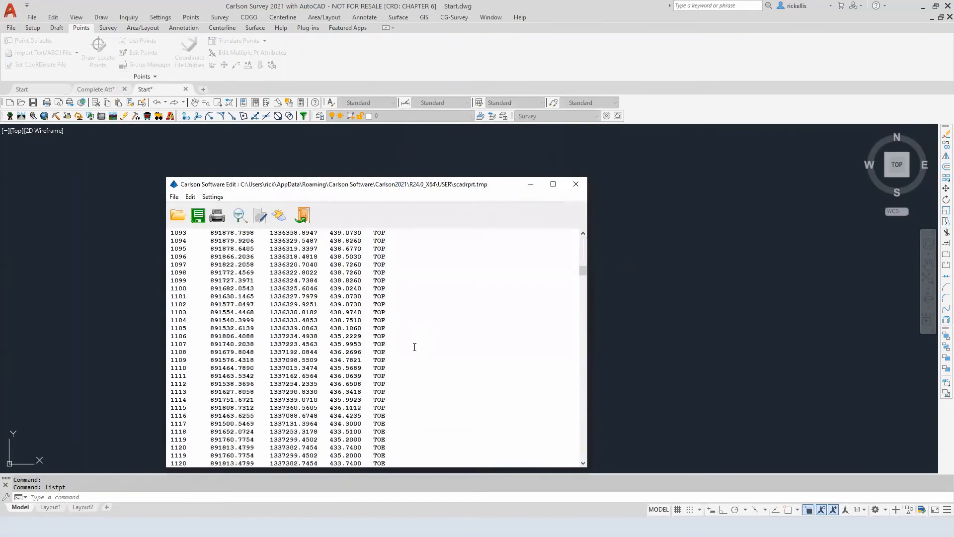
{"action": "scroll", "coordinate": [414, 347], "scroll_direction": "down", "scroll_amount": 20}
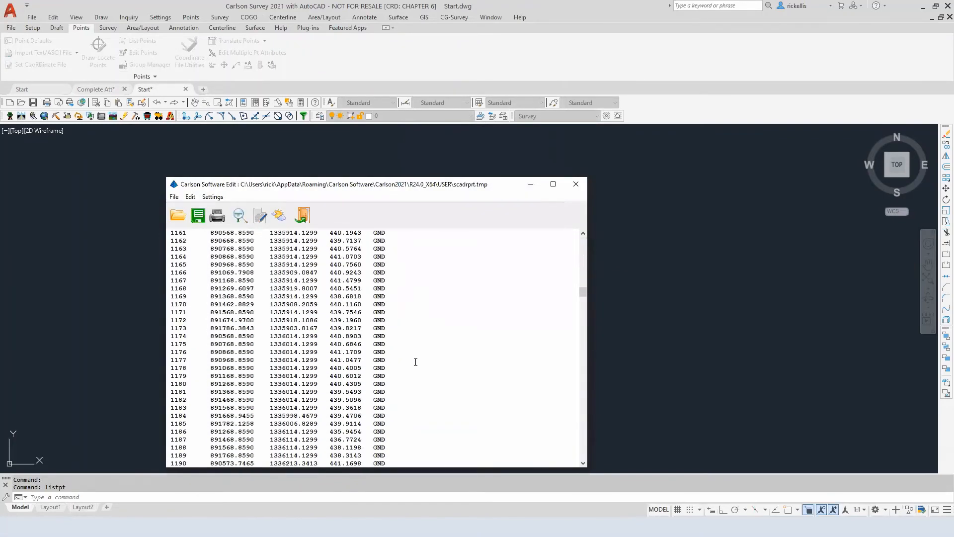
{"action": "scroll", "coordinate": [415, 361], "scroll_direction": "down", "scroll_amount": 8}
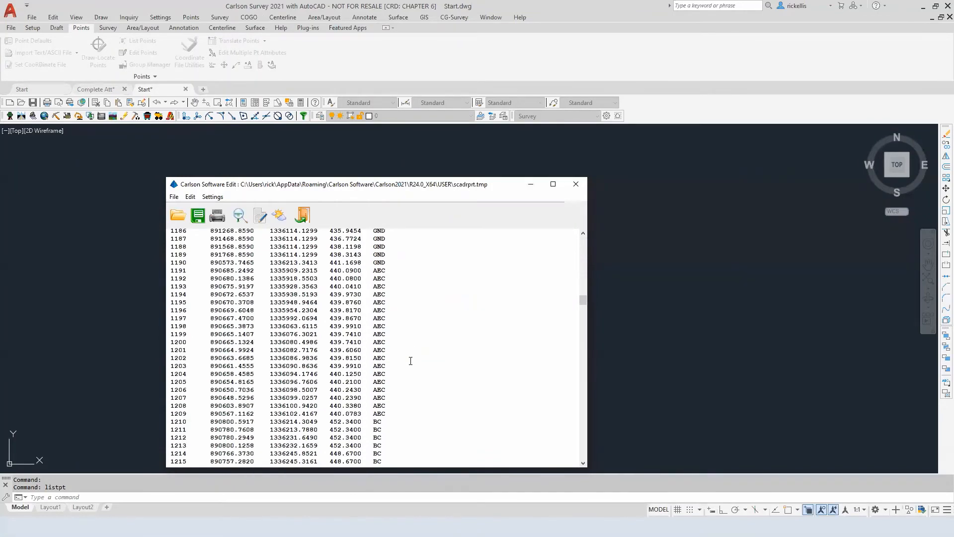
{"action": "scroll", "coordinate": [410, 360], "scroll_direction": "down", "scroll_amount": 8}
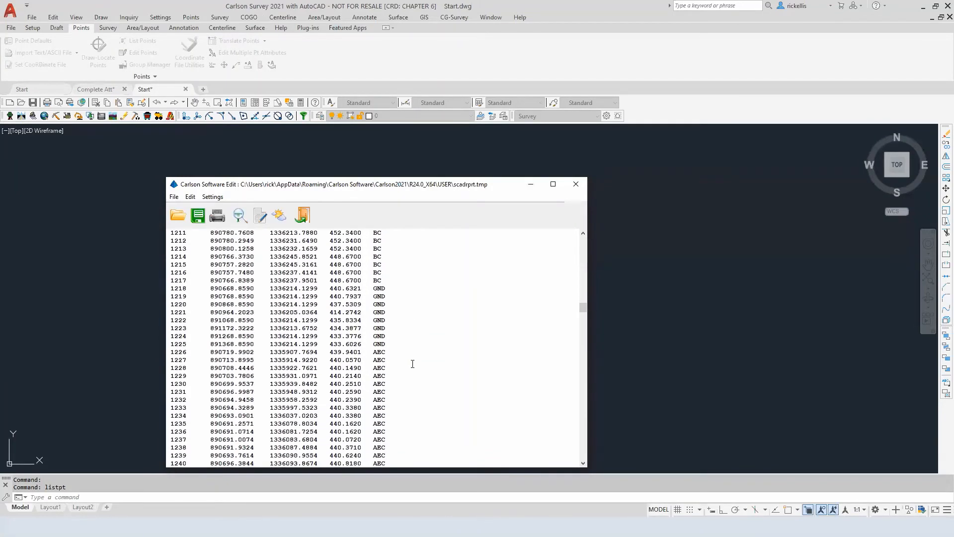
{"action": "scroll", "coordinate": [412, 366], "scroll_direction": "down", "scroll_amount": 15}
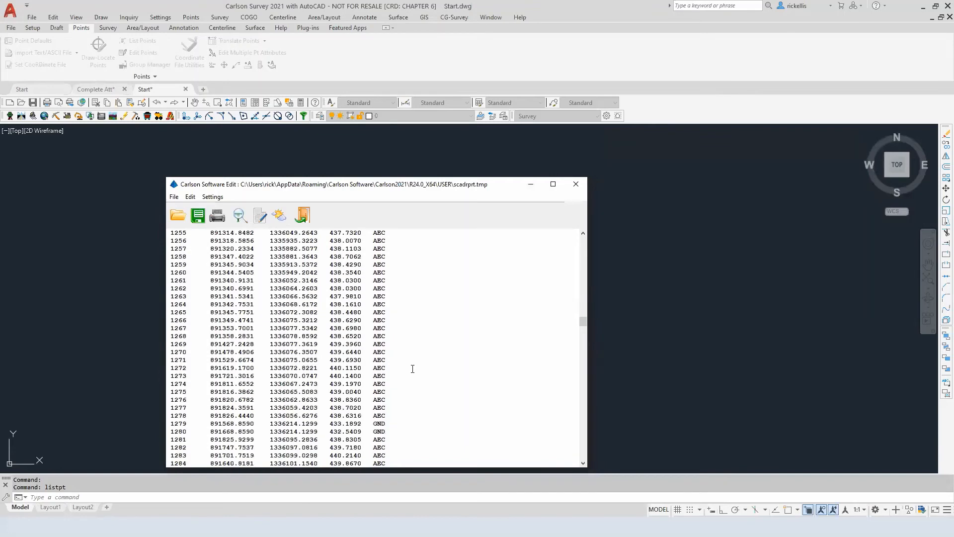
{"action": "scroll", "coordinate": [413, 368], "scroll_direction": "down", "scroll_amount": 8}
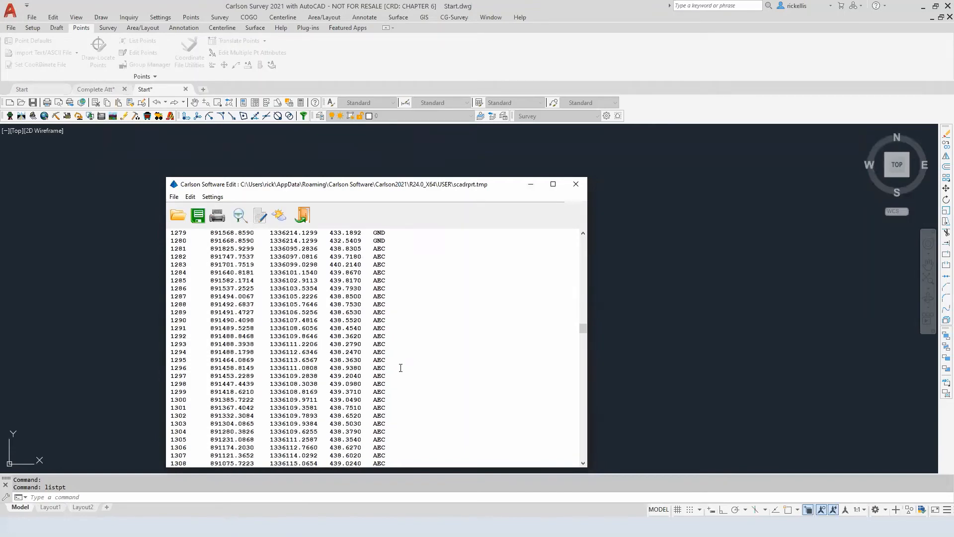
{"action": "scroll", "coordinate": [405, 401], "scroll_direction": "down", "scroll_amount": 7}
{"action": "scroll", "coordinate": [406, 403], "scroll_direction": "down", "scroll_amount": 20}
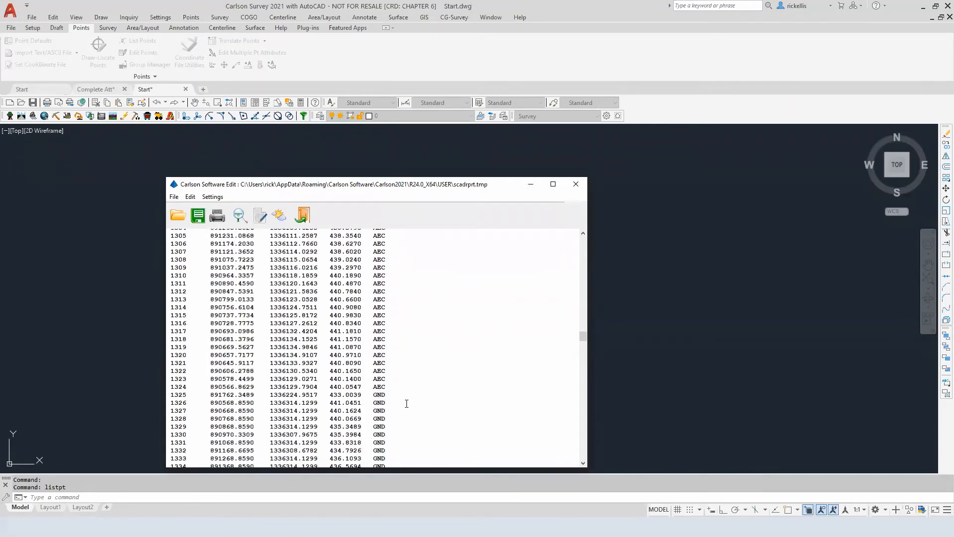
{"action": "scroll", "coordinate": [406, 405], "scroll_direction": "down", "scroll_amount": 7}
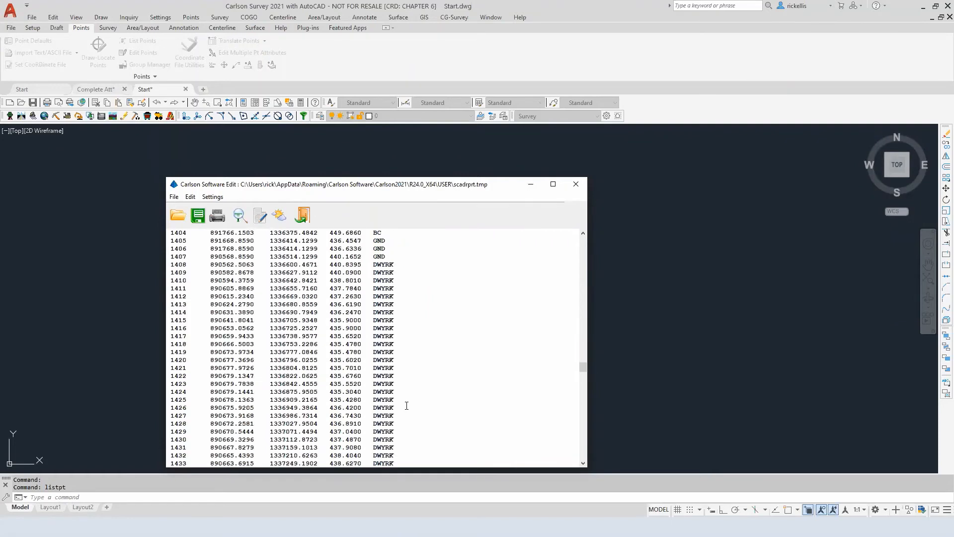
{"action": "scroll", "coordinate": [408, 405], "scroll_direction": "down", "scroll_amount": 4}
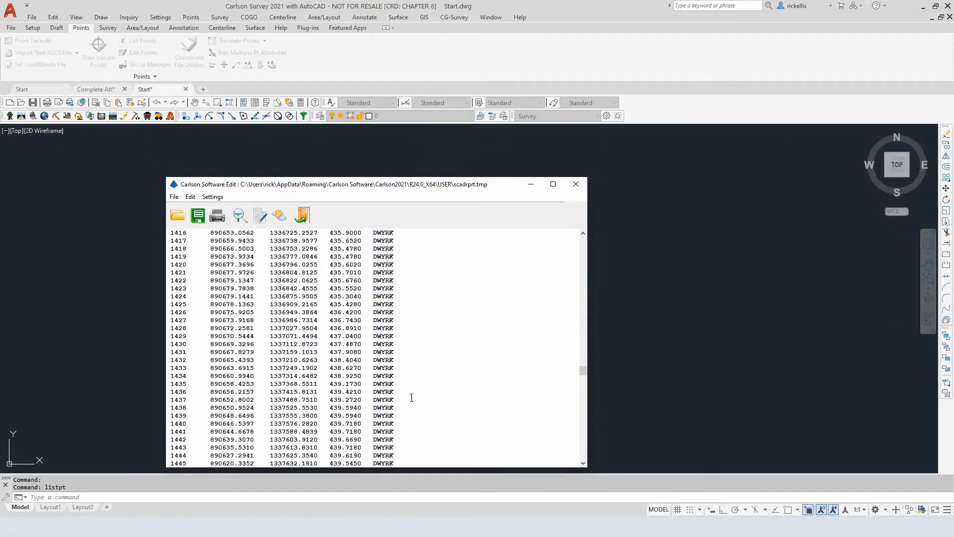
Step: Review the remaining description codes in the point report from the 1440s through point 1711, and close the report
{"action": "scroll", "coordinate": [413, 399], "scroll_direction": "down", "scroll_amount": 12}
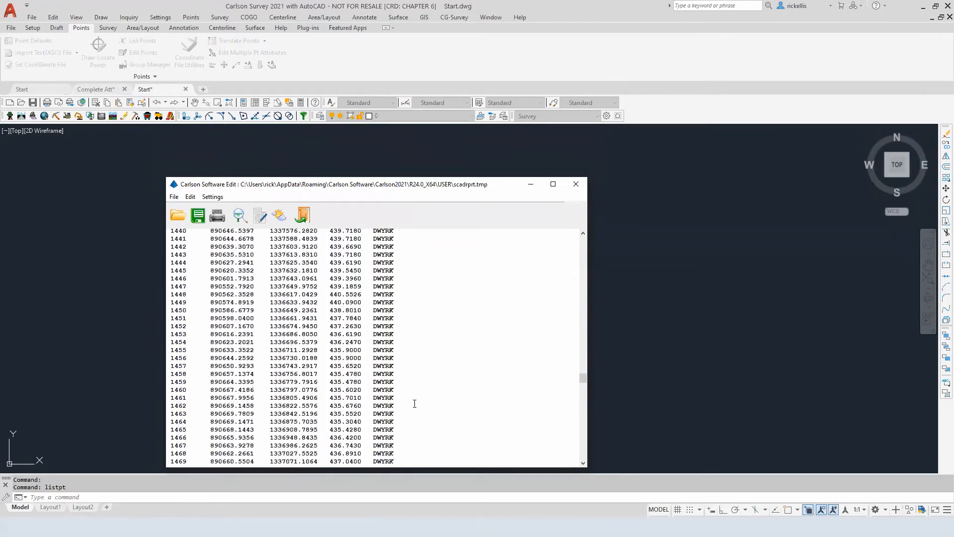
{"action": "scroll", "coordinate": [412, 406], "scroll_direction": "down", "scroll_amount": 20}
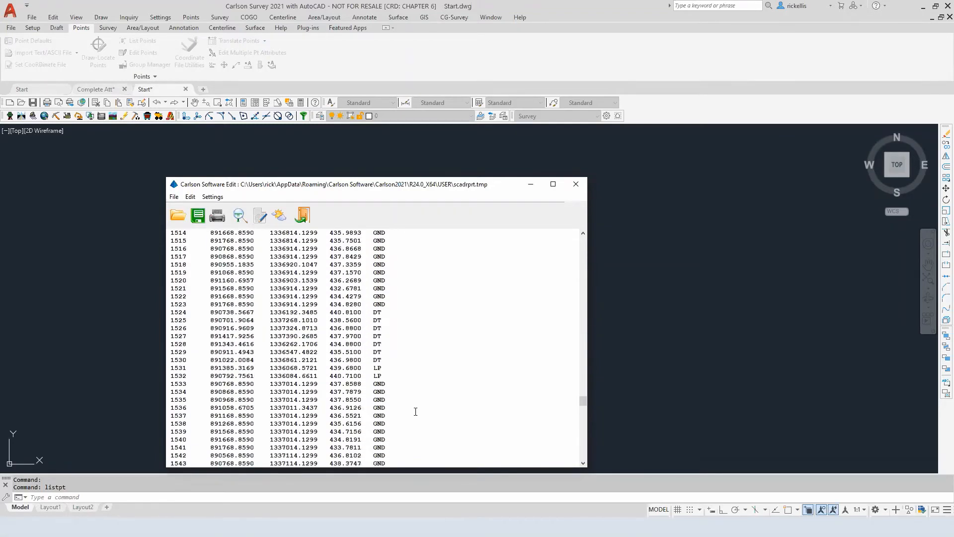
{"action": "scroll", "coordinate": [419, 411], "scroll_direction": "down", "scroll_amount": 20}
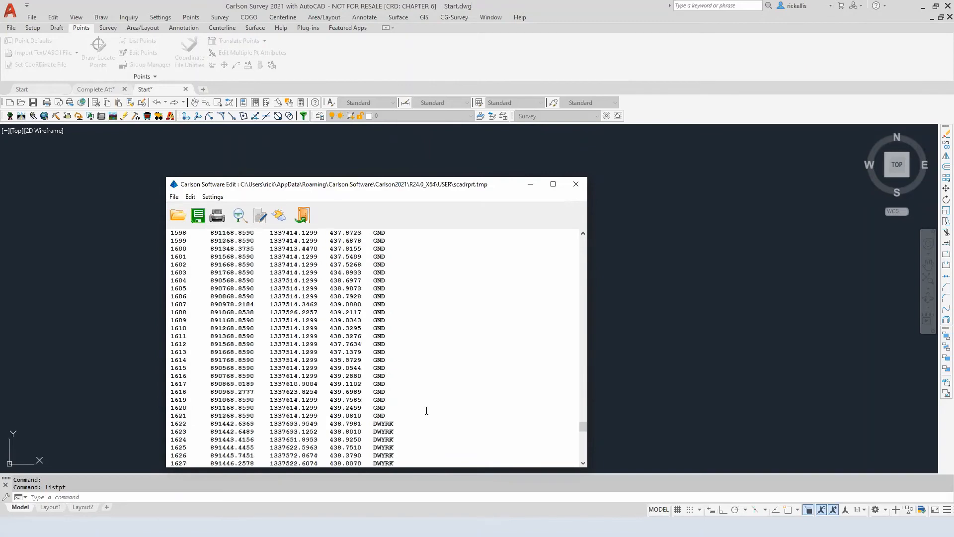
{"action": "scroll", "coordinate": [427, 410], "scroll_direction": "down", "scroll_amount": 18}
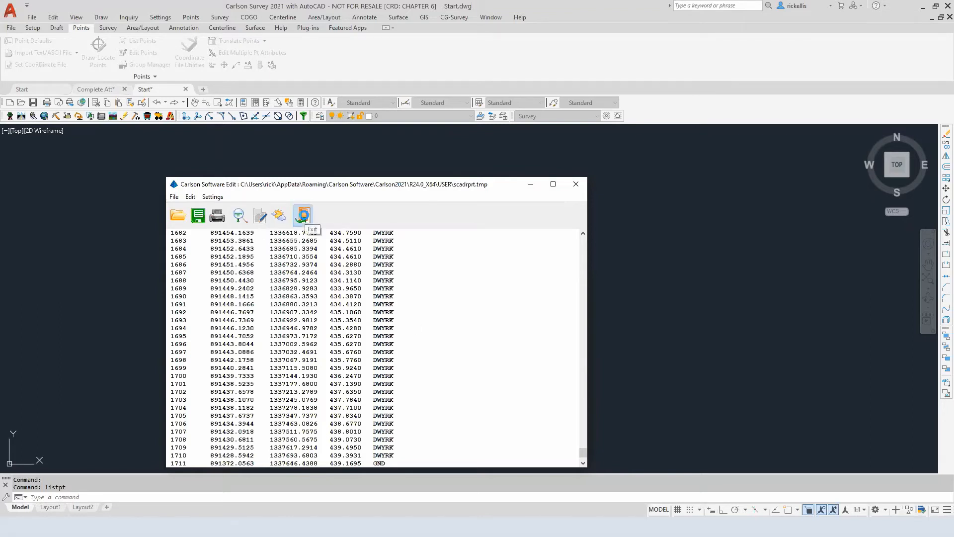
{"action": "left_click", "coordinate": [303, 216]}
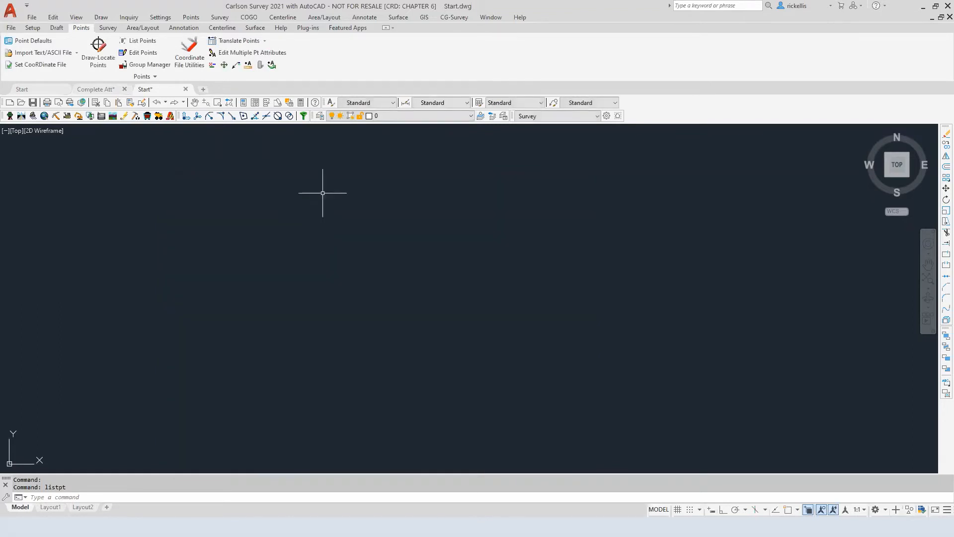
Step: Create a new Field to Finish code table from the project points with default symbol SPT10, saved as PLSO1 in the Settings folder
{"action": "left_click", "coordinate": [110, 28]}
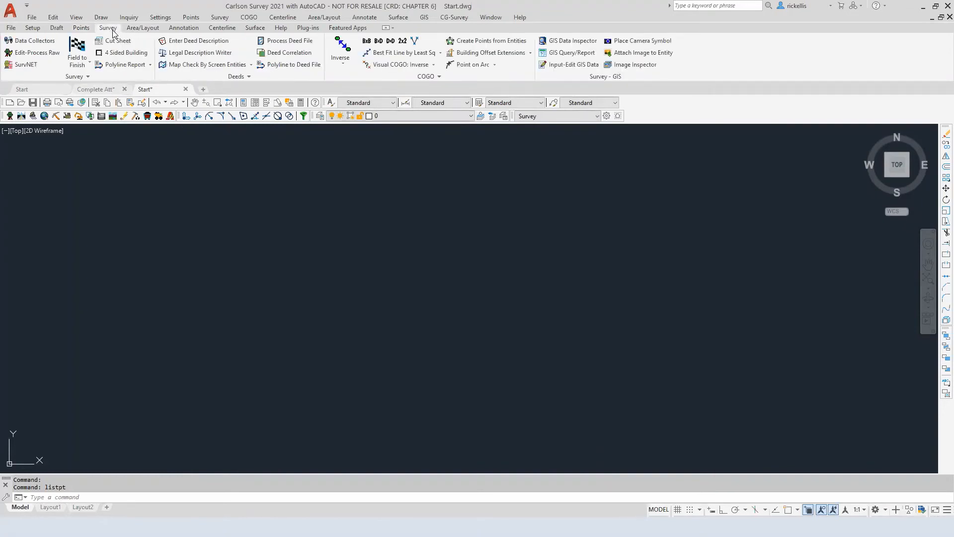
{"action": "left_click", "coordinate": [78, 47]}
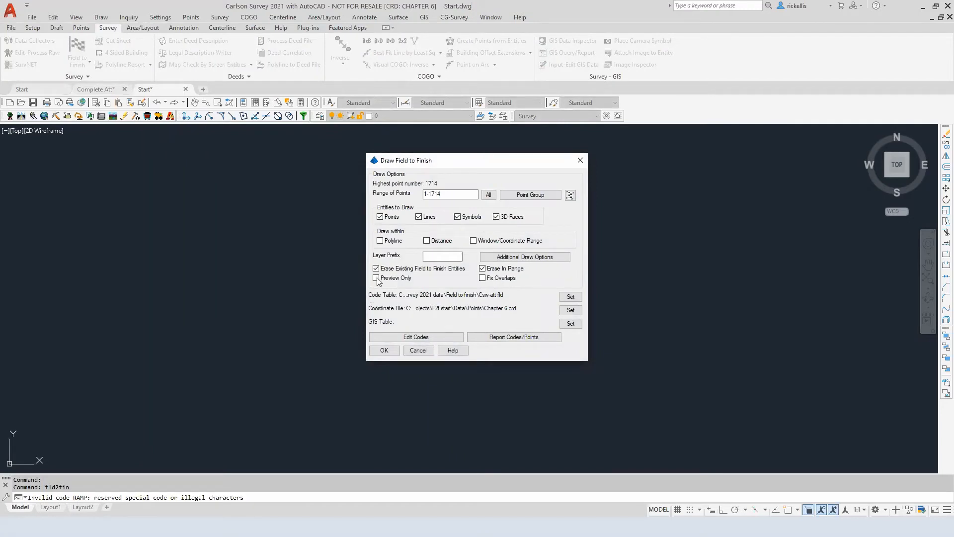
{"action": "left_click", "coordinate": [390, 338]}
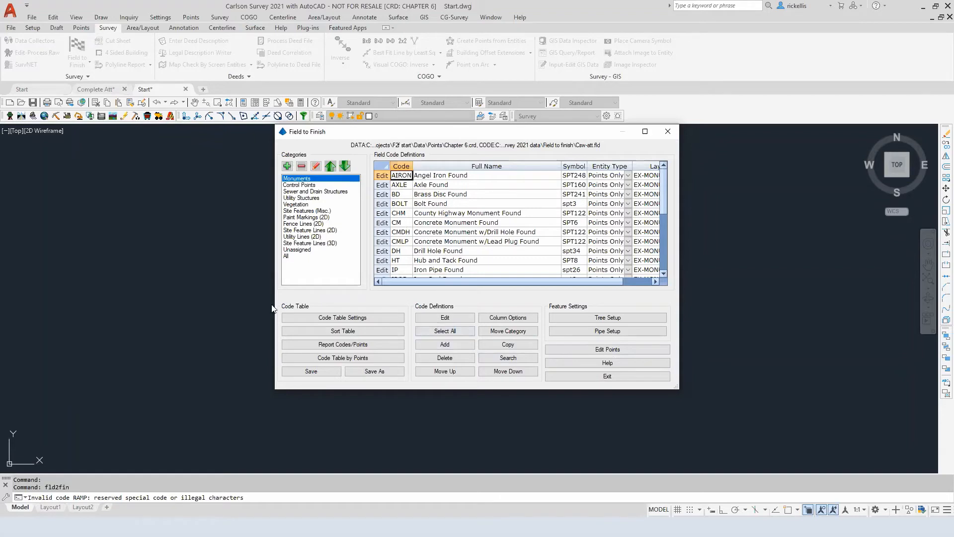
{"action": "left_click", "coordinate": [316, 358]}
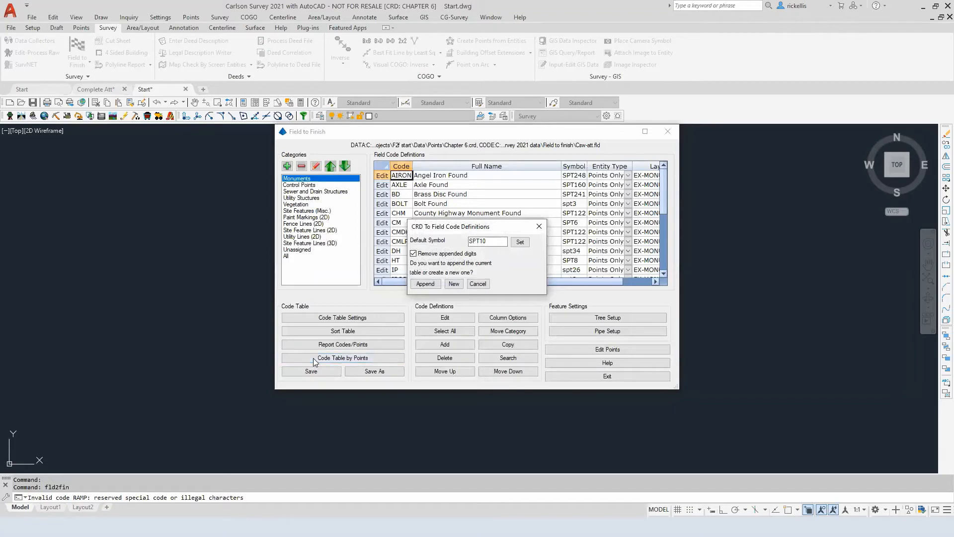
{"action": "left_click", "coordinate": [520, 242]}
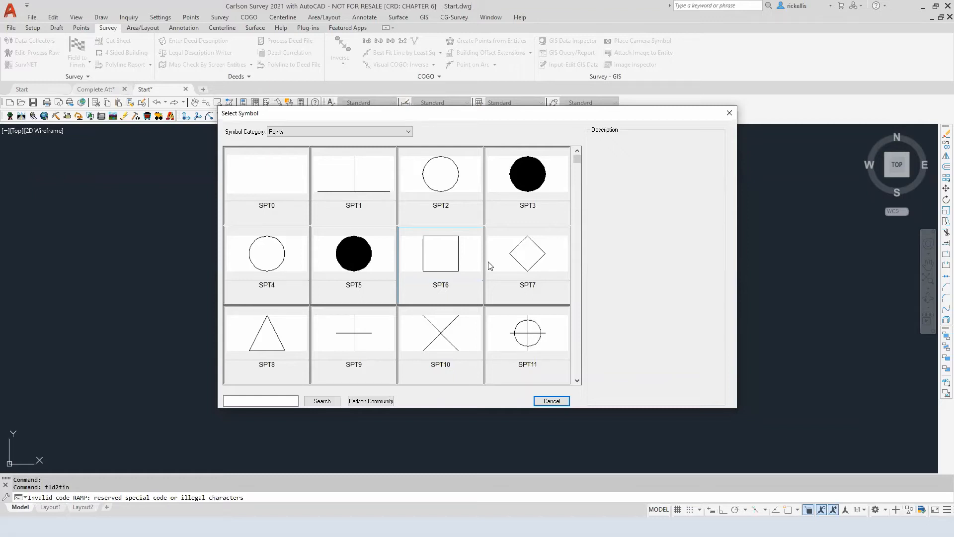
{"action": "left_click", "coordinate": [447, 336]}
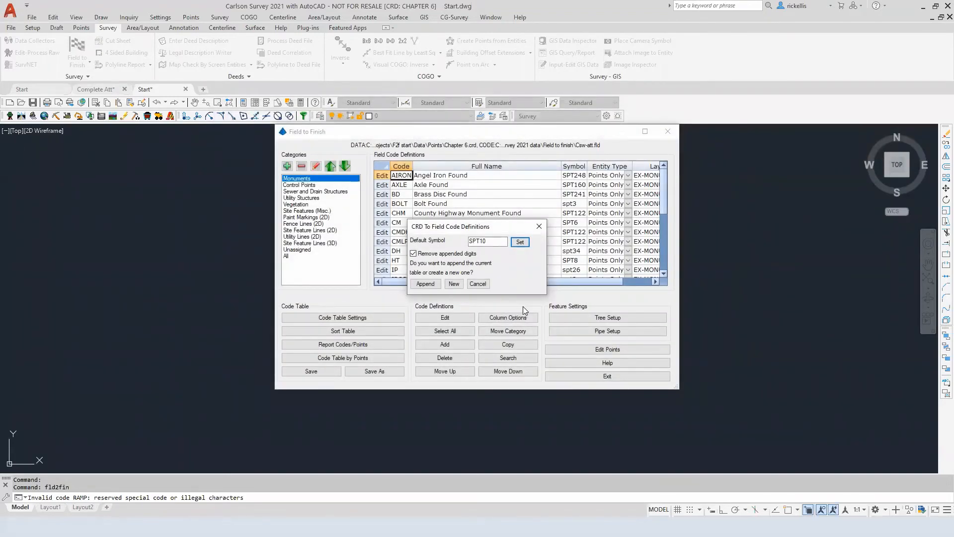
{"action": "left_click", "coordinate": [455, 284]}
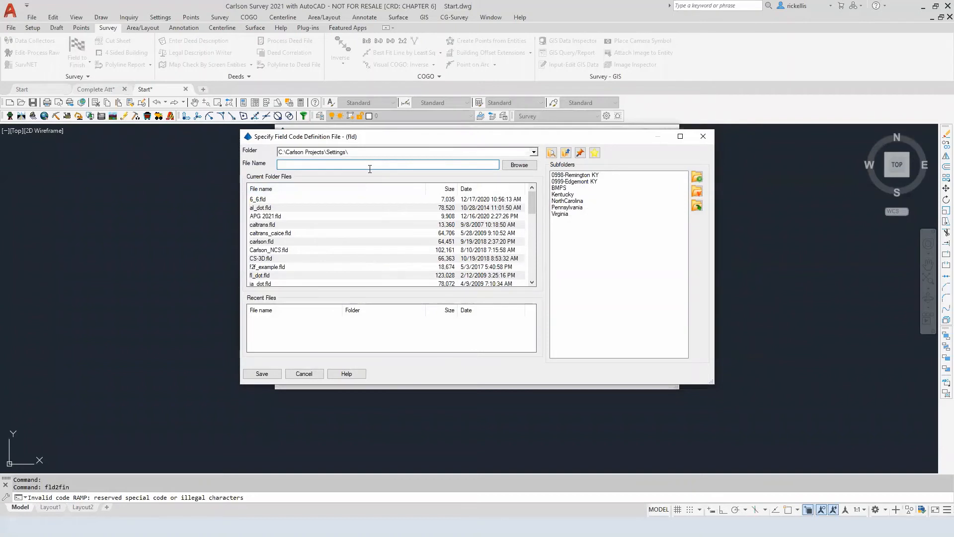
{"action": "type", "text": "PL"}
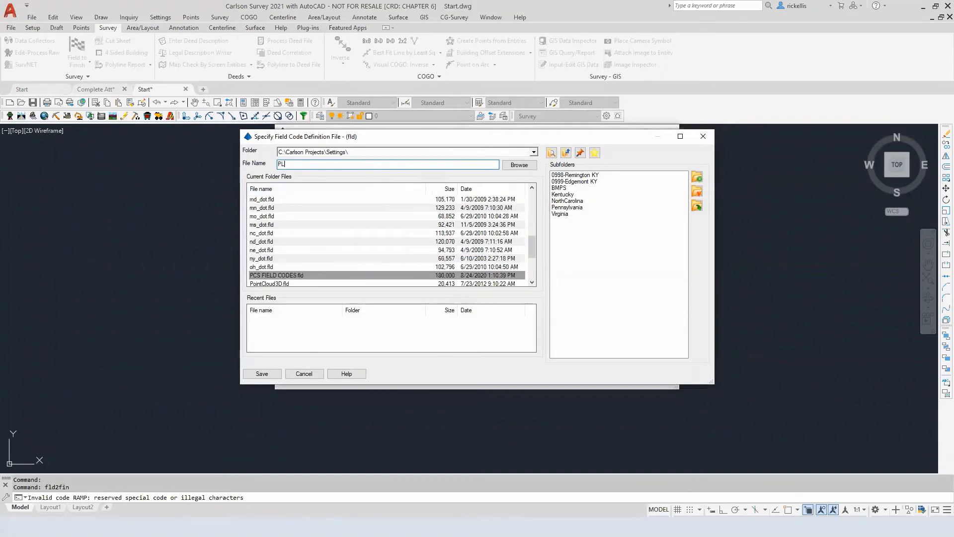
{"action": "type", "text": "SO1"}
{"action": "left_click", "coordinate": [259, 374]}
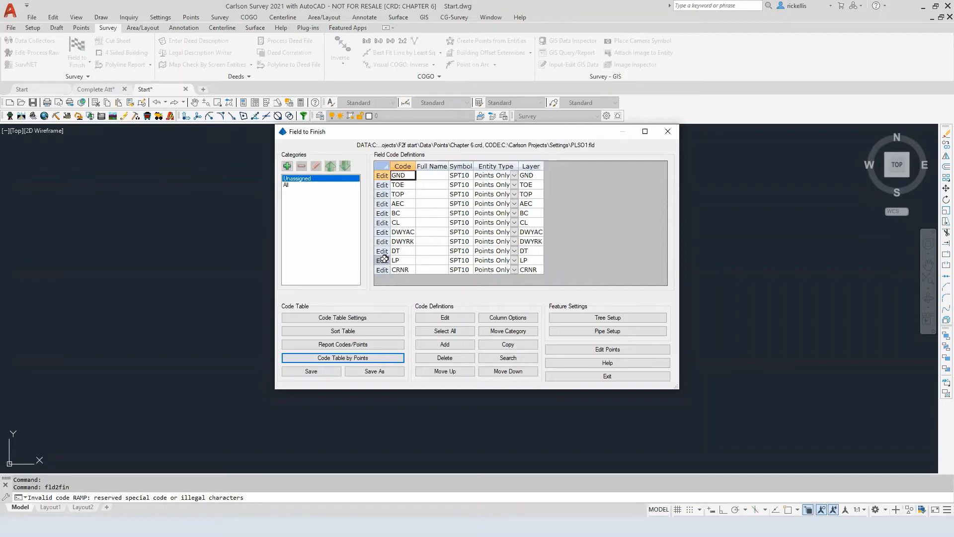
Step: Set the GND code's main layer to PNTS-GND and its attribute layout ID to 2
{"action": "left_click", "coordinate": [381, 175]}
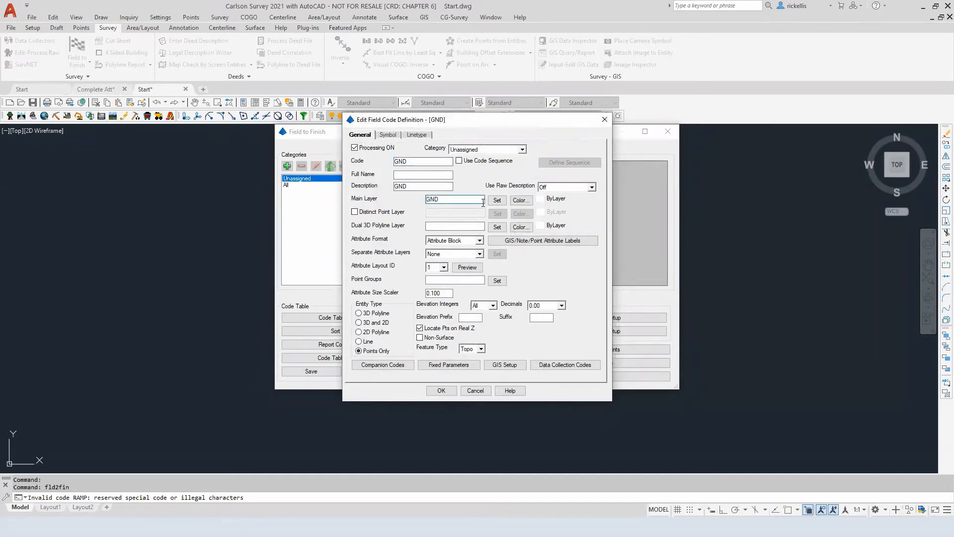
{"action": "type", "text": "PNTS-"}
{"action": "left_click", "coordinate": [444, 268]}
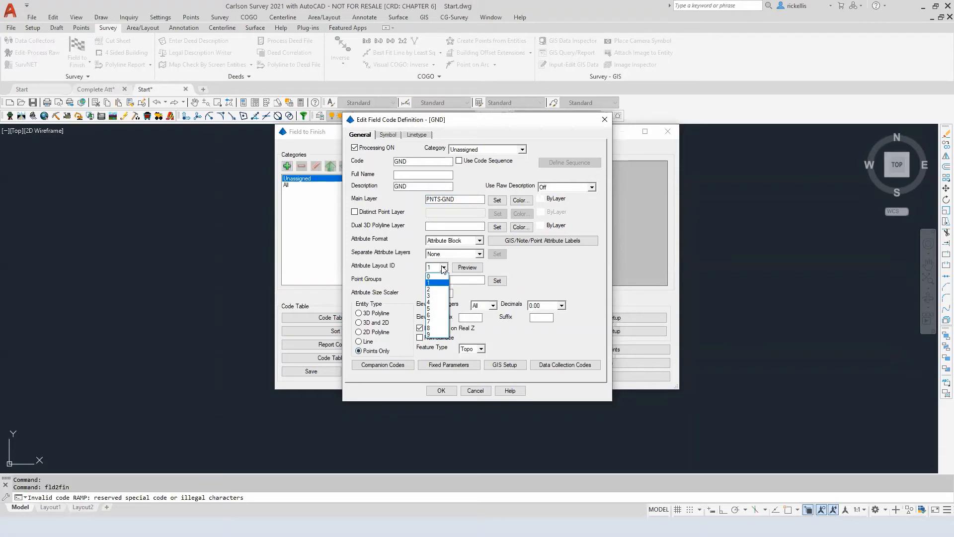
{"action": "left_click", "coordinate": [488, 269]}
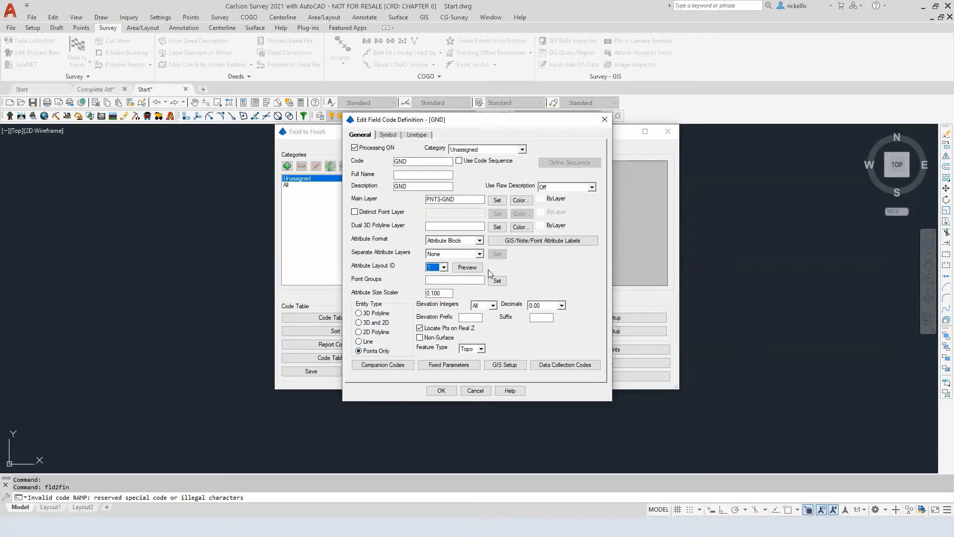
{"action": "left_click", "coordinate": [475, 270]}
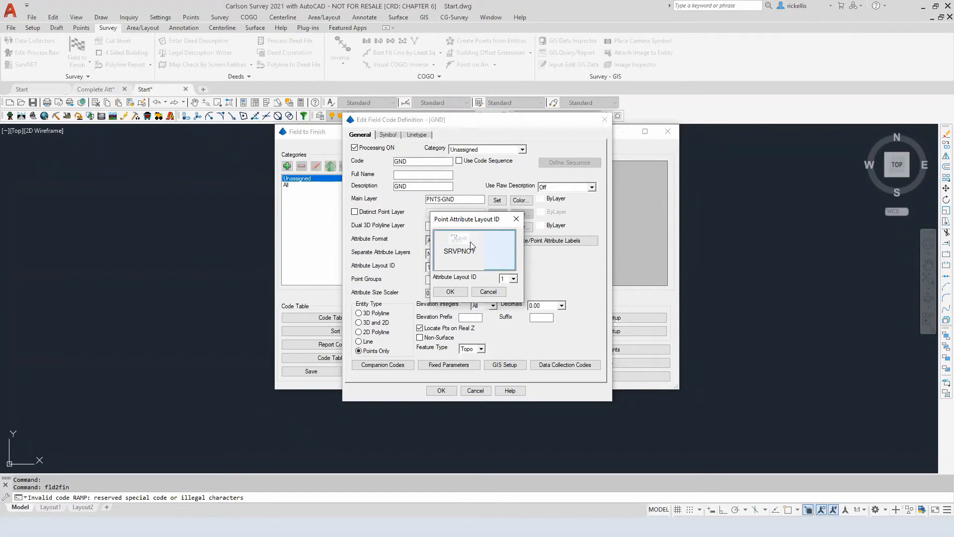
{"action": "left_click", "coordinate": [514, 279]}
{"action": "left_click", "coordinate": [503, 300]}
{"action": "left_click", "coordinate": [461, 293]}
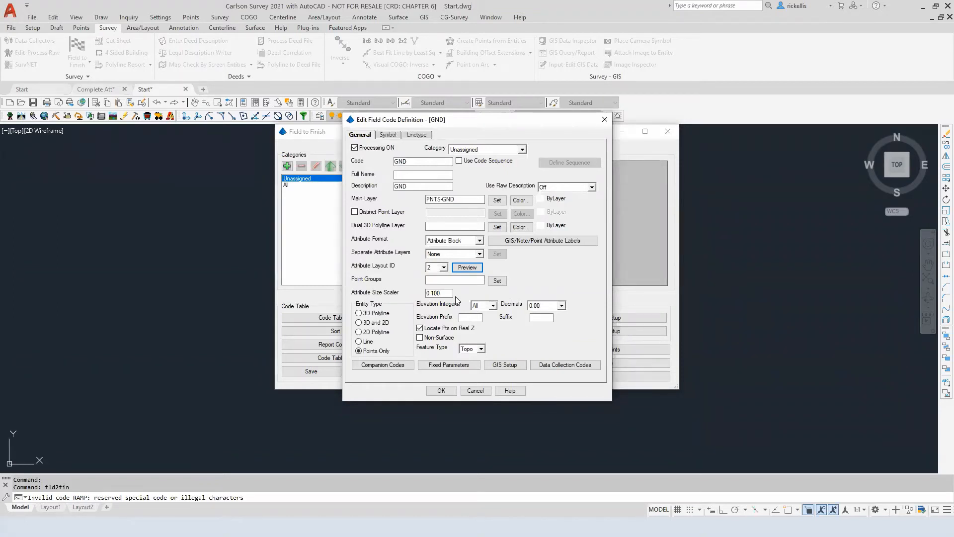
{"action": "left_click", "coordinate": [383, 135]}
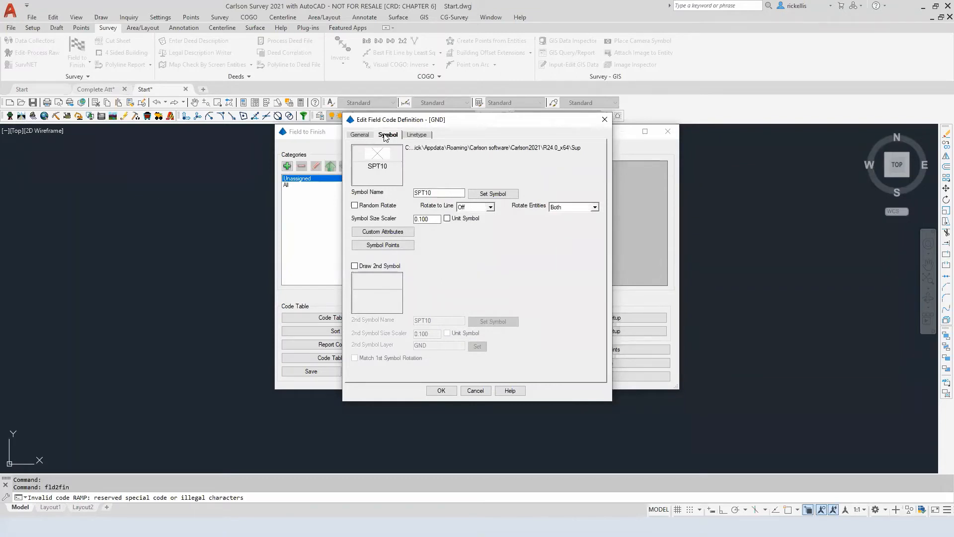
{"action": "left_click", "coordinate": [441, 390]}
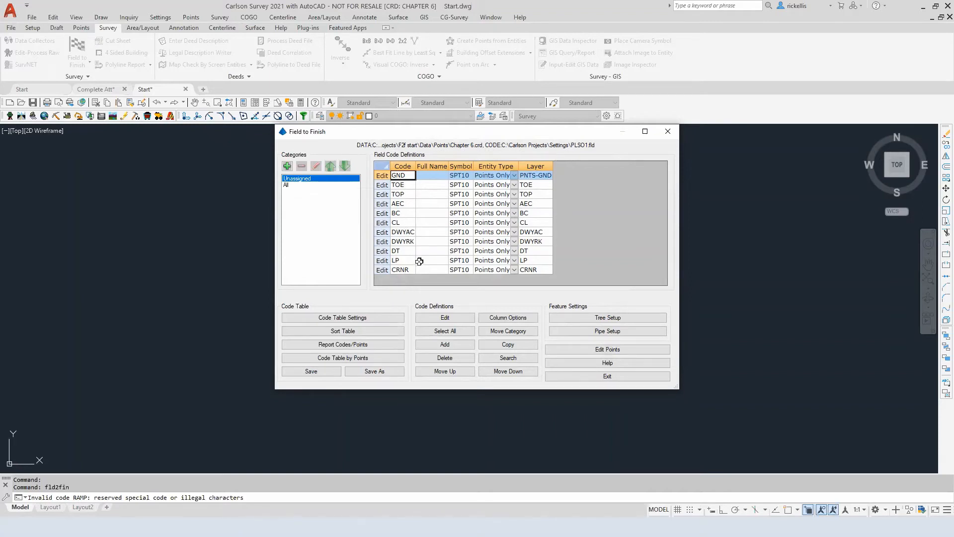
Step: Assign the sun-shaped point symbol SPT48 to the LP code definition
{"action": "left_click", "coordinate": [381, 261]}
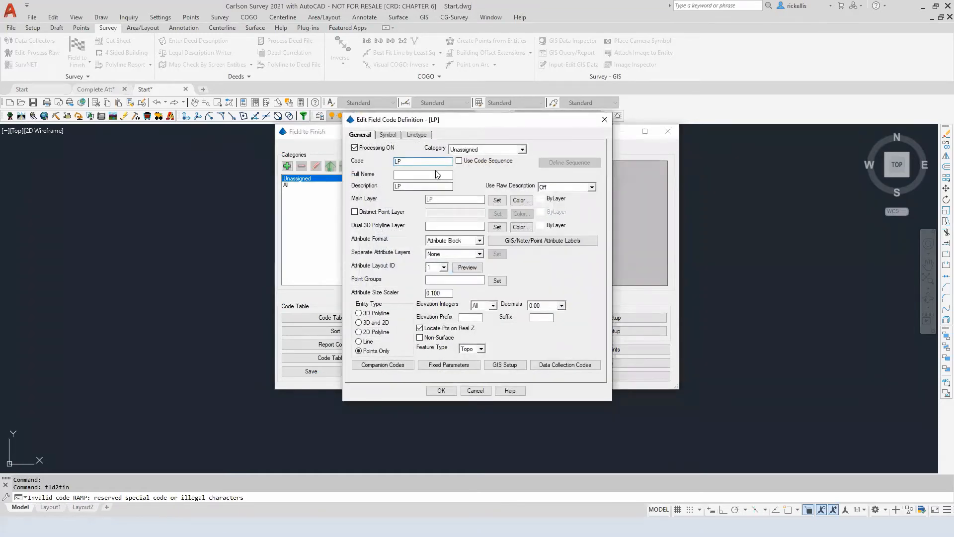
{"action": "left_click", "coordinate": [390, 136]}
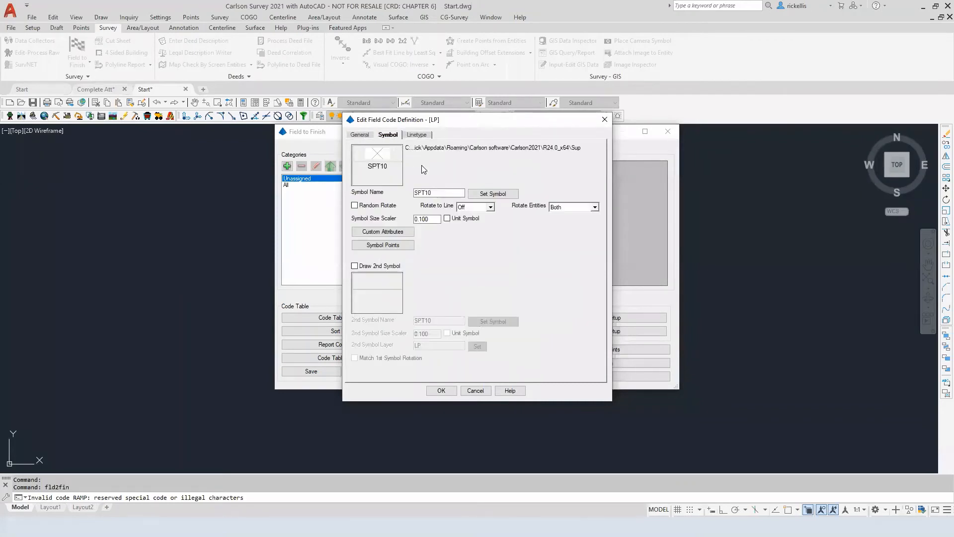
{"action": "left_click", "coordinate": [384, 159]}
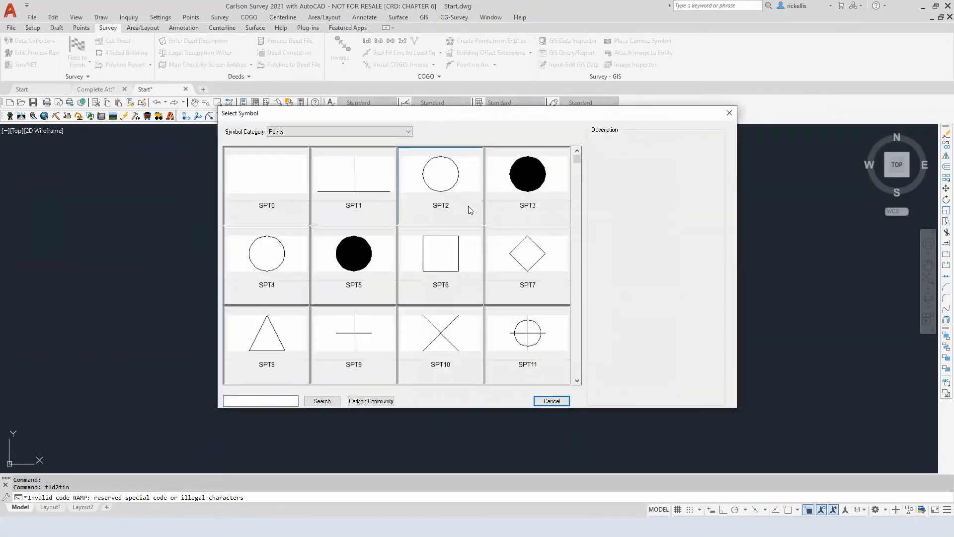
{"action": "left_click", "coordinate": [577, 358]}
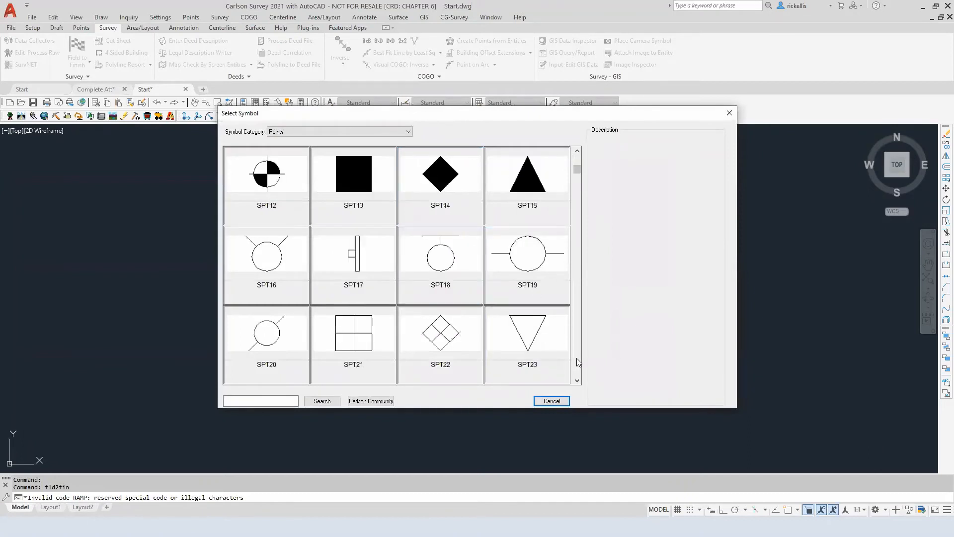
{"action": "left_click", "coordinate": [578, 358]}
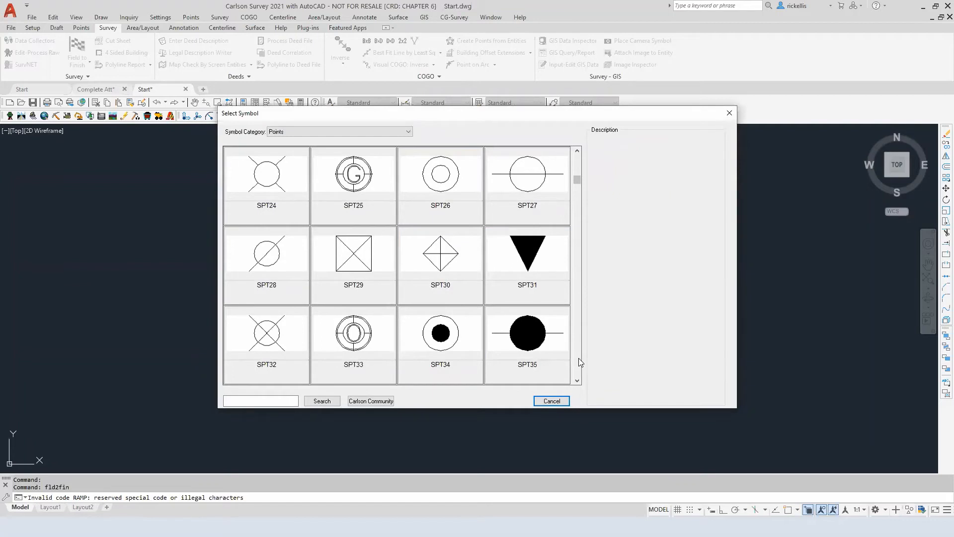
{"action": "scroll", "coordinate": [579, 362], "scroll_direction": "down", "scroll_amount": 1}
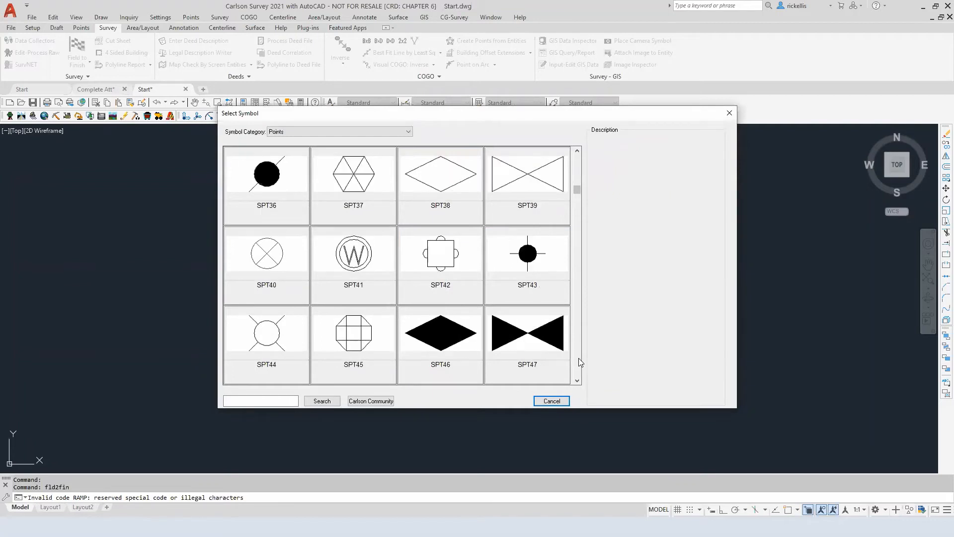
{"action": "scroll", "coordinate": [580, 362], "scroll_direction": "down", "scroll_amount": 1}
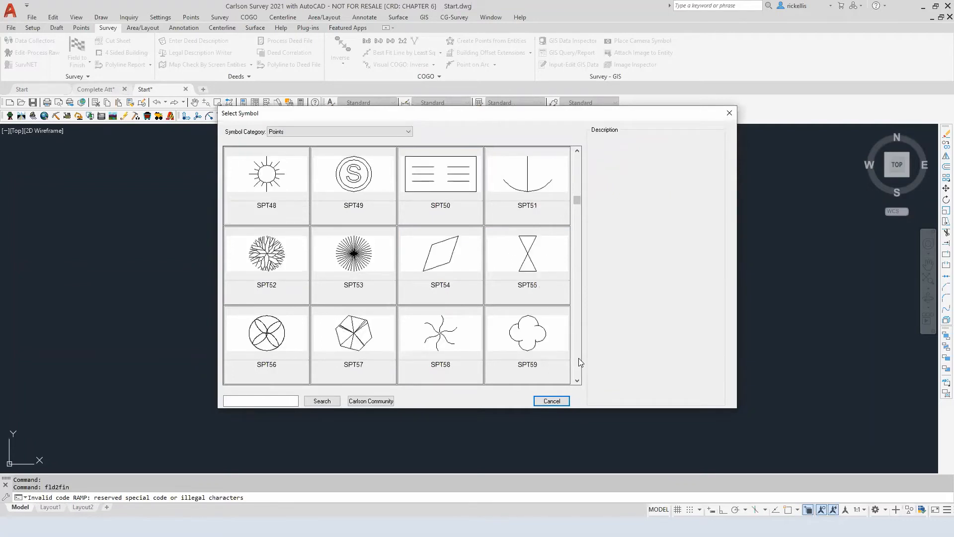
{"action": "double_click", "coordinate": [277, 185]}
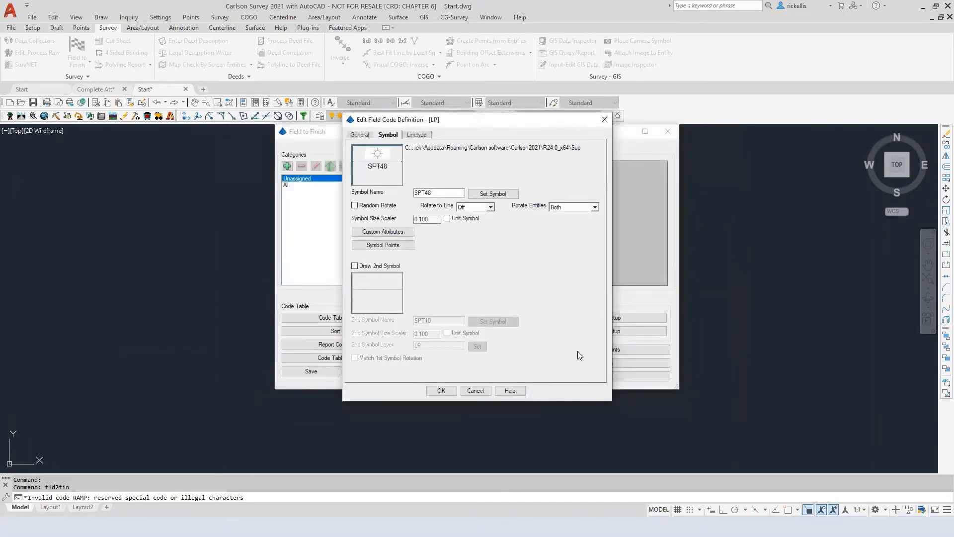
{"action": "left_click", "coordinate": [441, 391]}
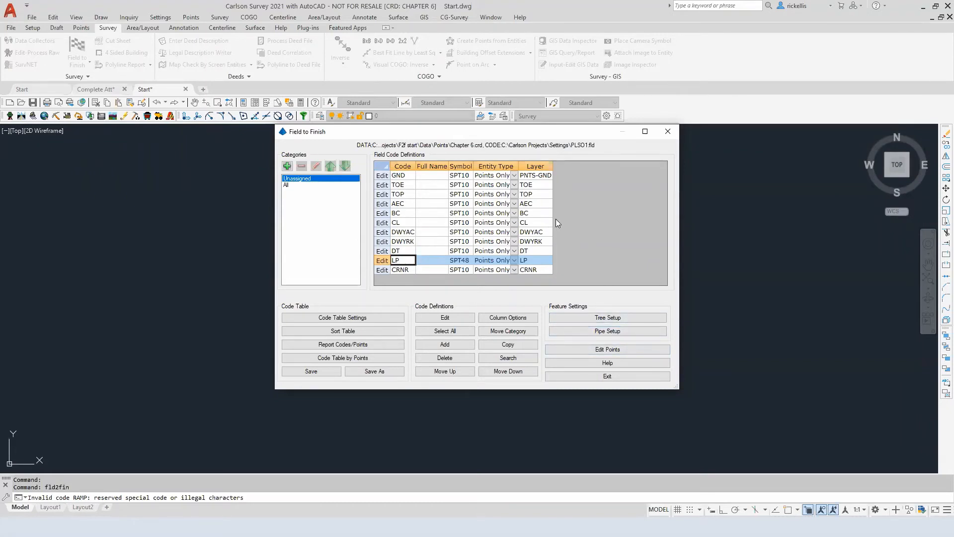
Step: Set the attribute layout ID to 2 for all code definitions in the table at once
{"action": "left_click", "coordinate": [441, 331]}
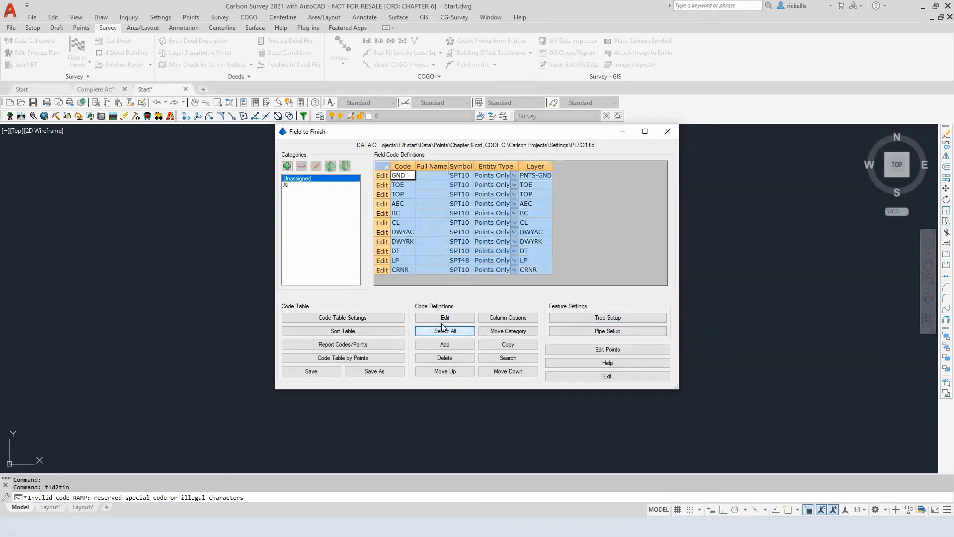
{"action": "left_click", "coordinate": [444, 317]}
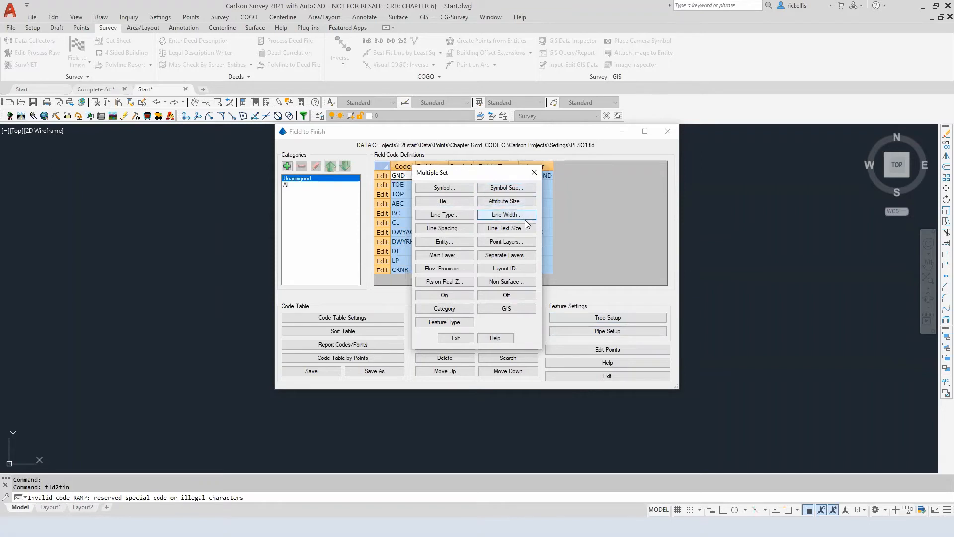
{"action": "left_click", "coordinate": [523, 269]}
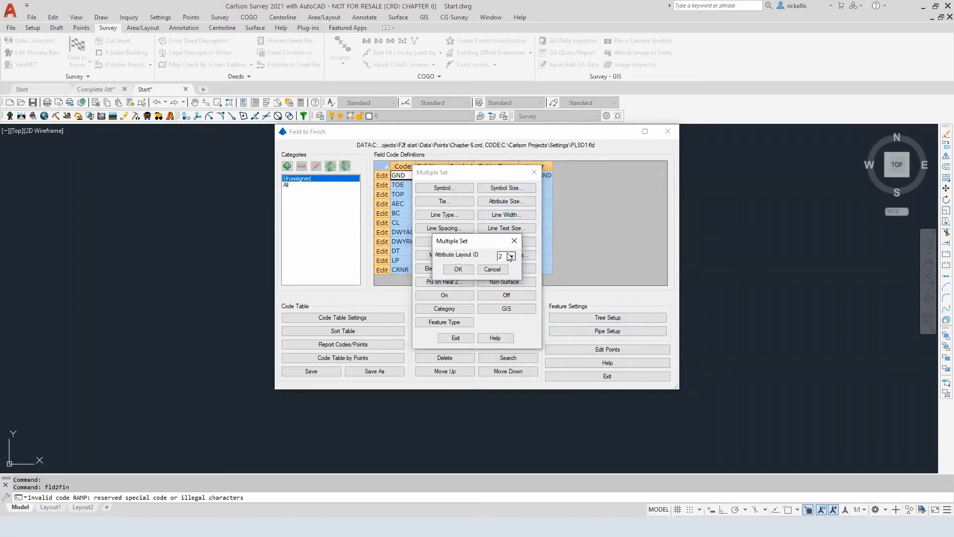
{"action": "left_click", "coordinate": [458, 269]}
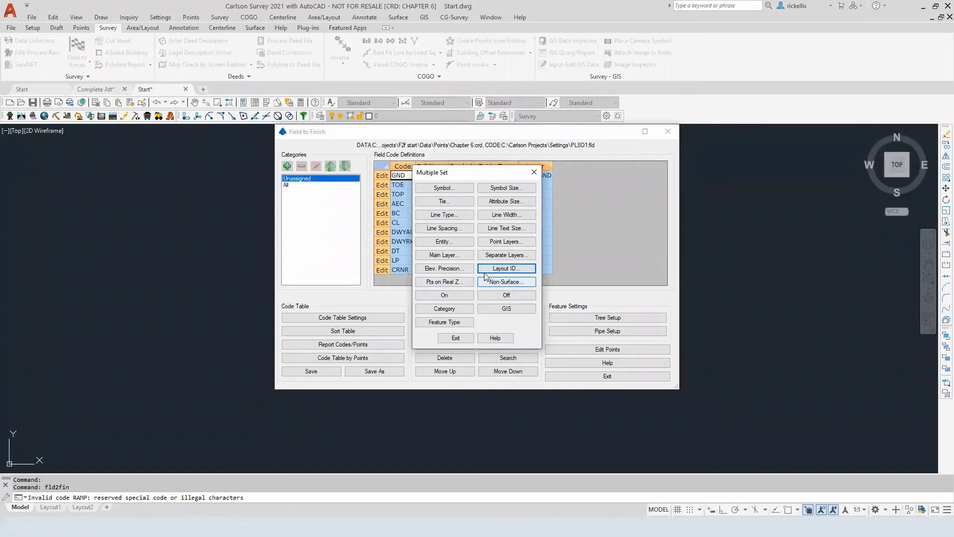
{"action": "left_click", "coordinate": [456, 339]}
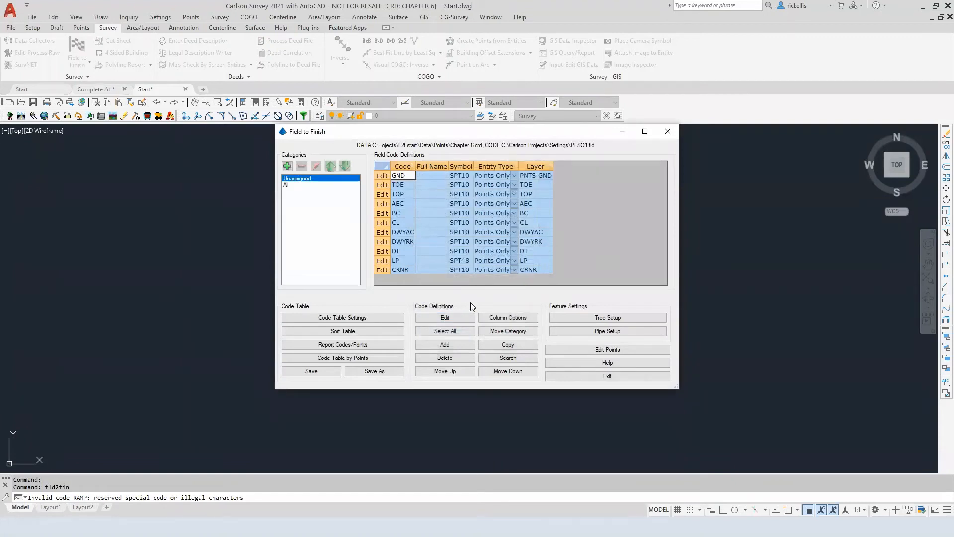
{"action": "left_click", "coordinate": [454, 319]}
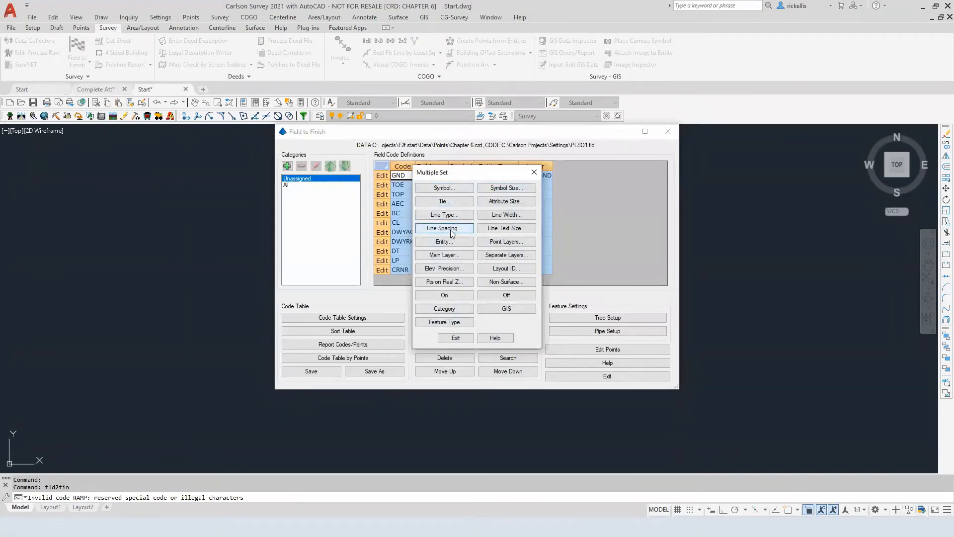
{"action": "left_click", "coordinate": [467, 255]}
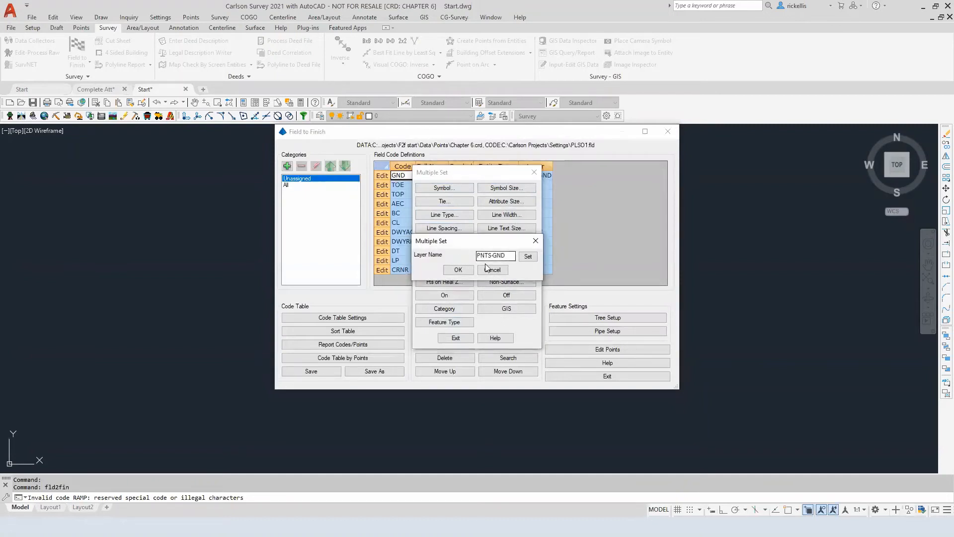
{"action": "left_click", "coordinate": [486, 267]}
{"action": "left_click", "coordinate": [462, 340]}
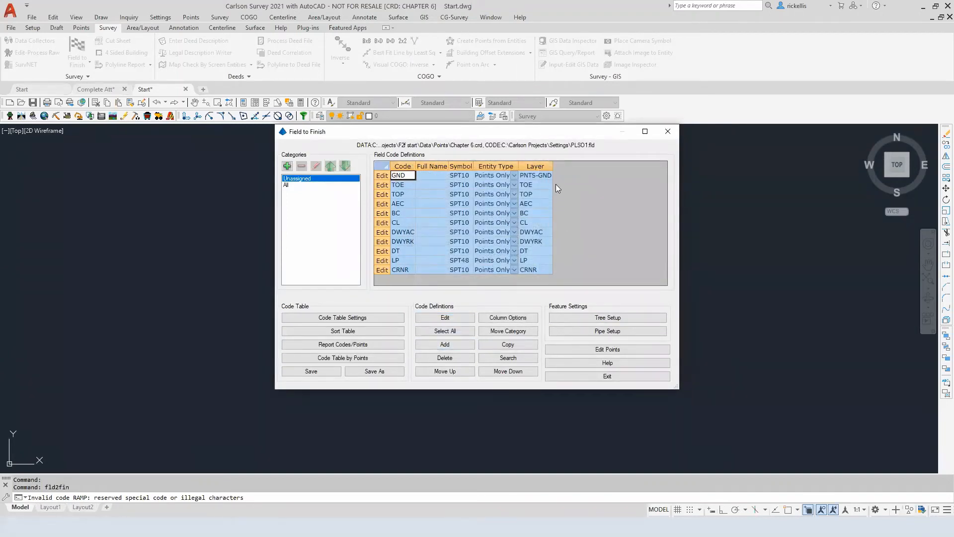
{"action": "left_click", "coordinate": [437, 193]}
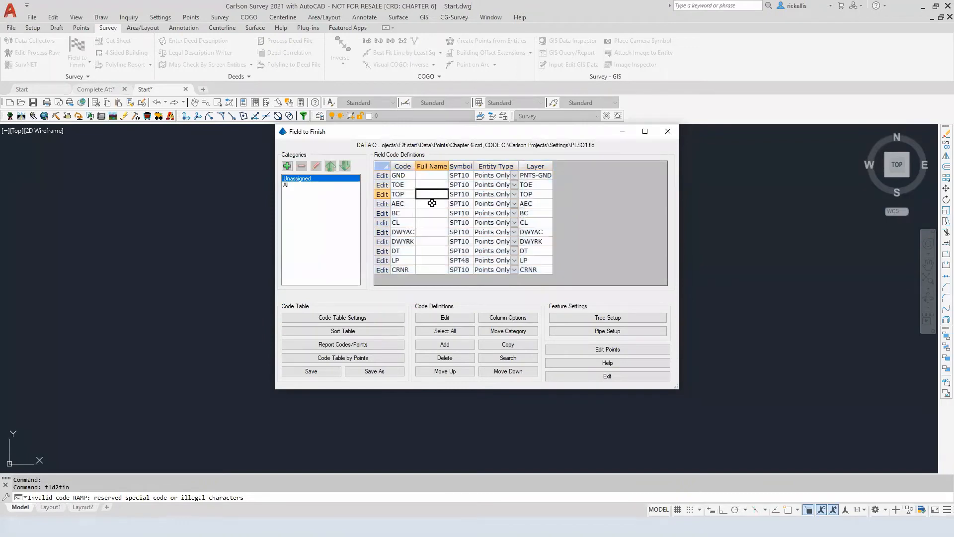
Step: Configure the DWYAC code with entity type 3D and 2D, main layer PNTS-DRIVEWAY and dual 3D polyline layer BREAKLINE
{"action": "left_click", "coordinate": [382, 232]}
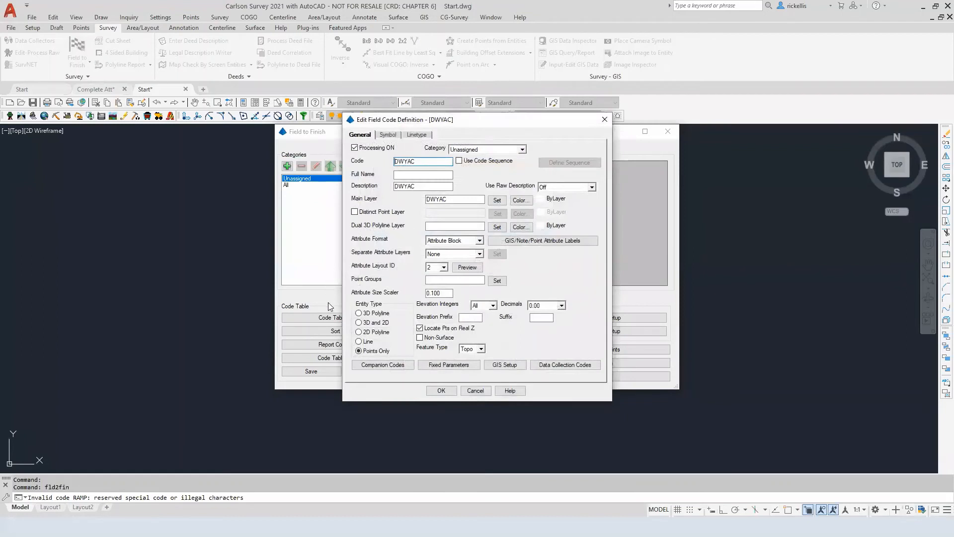
{"action": "left_click", "coordinate": [359, 323]}
{"action": "left_click_drag", "start_coordinate": [427, 201], "coordinate": [466, 199]}
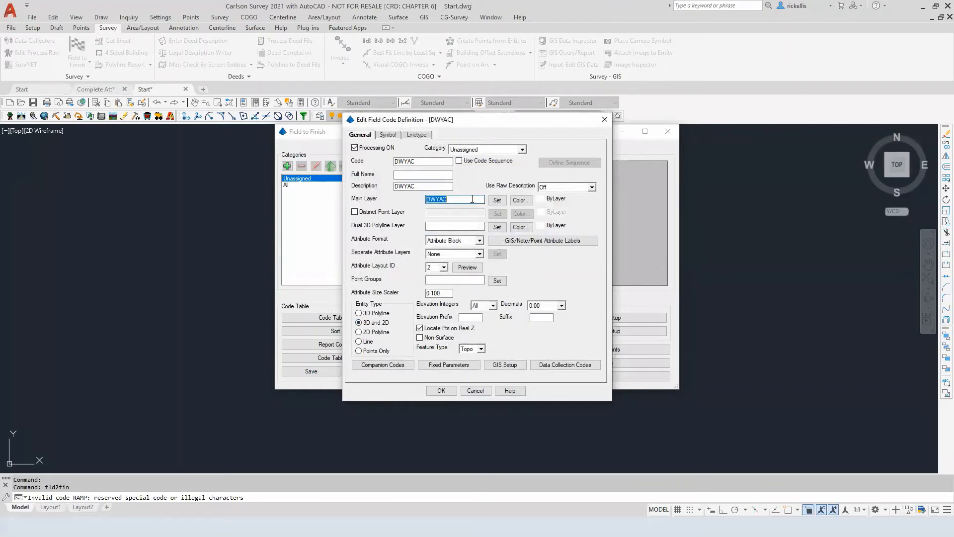
{"action": "type", "text": "PNTS-DRIVEWAY"}
{"action": "left_click", "coordinate": [441, 226]}
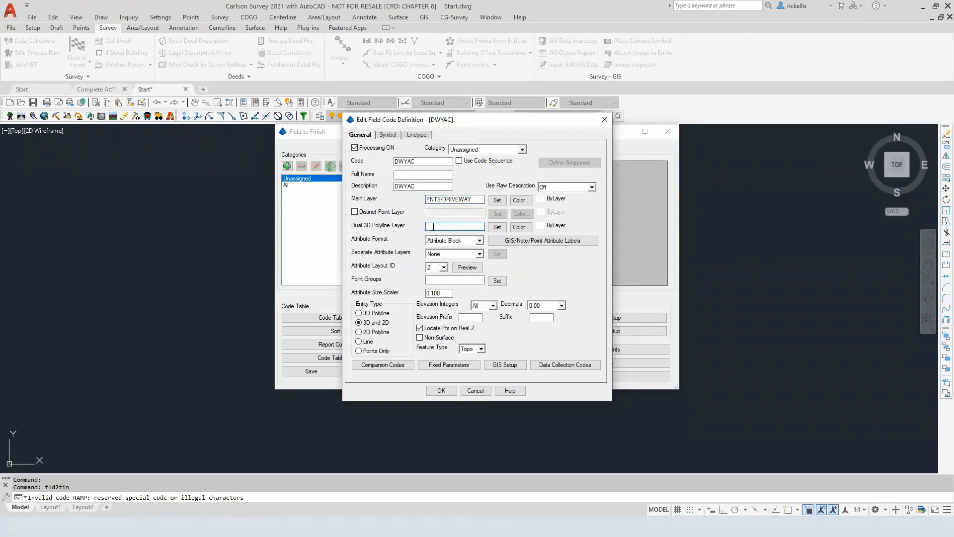
{"action": "type", "text": "BREALK"}
{"action": "key", "text": "BackSpace"}
{"action": "key", "text": "BackSpace"}
{"action": "type", "text": "KLINE"}
Step: Review the connection order options for DWYAC linework, keep Sequential, and accept the code definition
{"action": "left_click", "coordinate": [417, 134]}
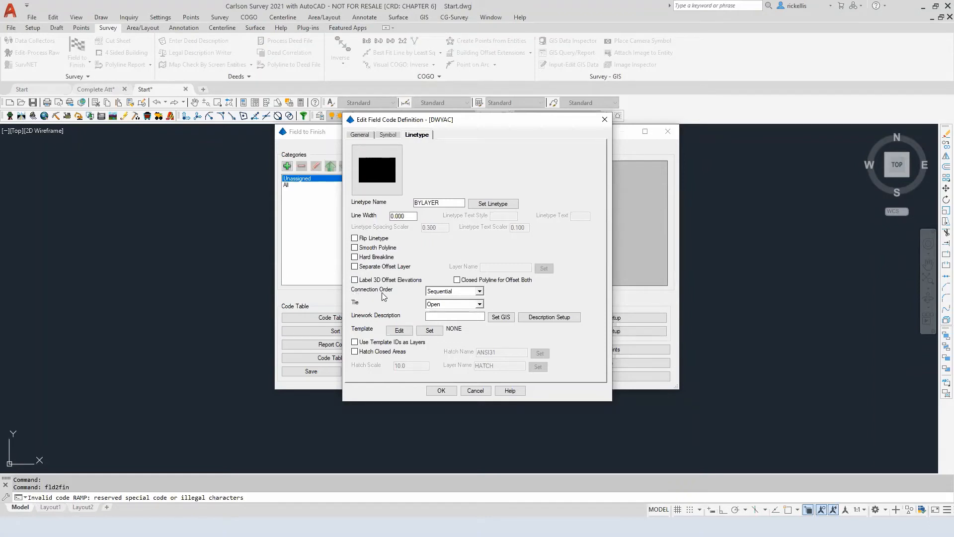
{"action": "left_click", "coordinate": [436, 295]}
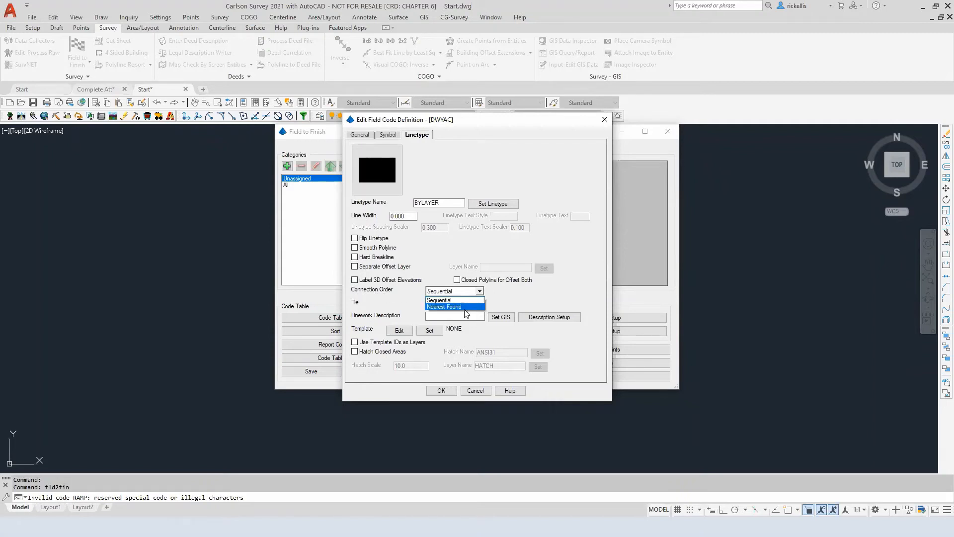
{"action": "left_click", "coordinate": [496, 293]}
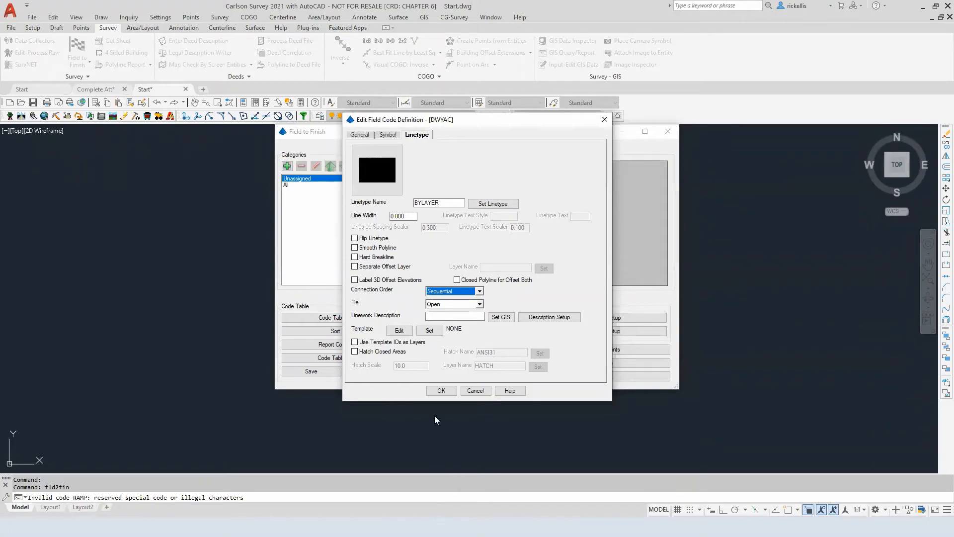
{"action": "left_click", "coordinate": [442, 392]}
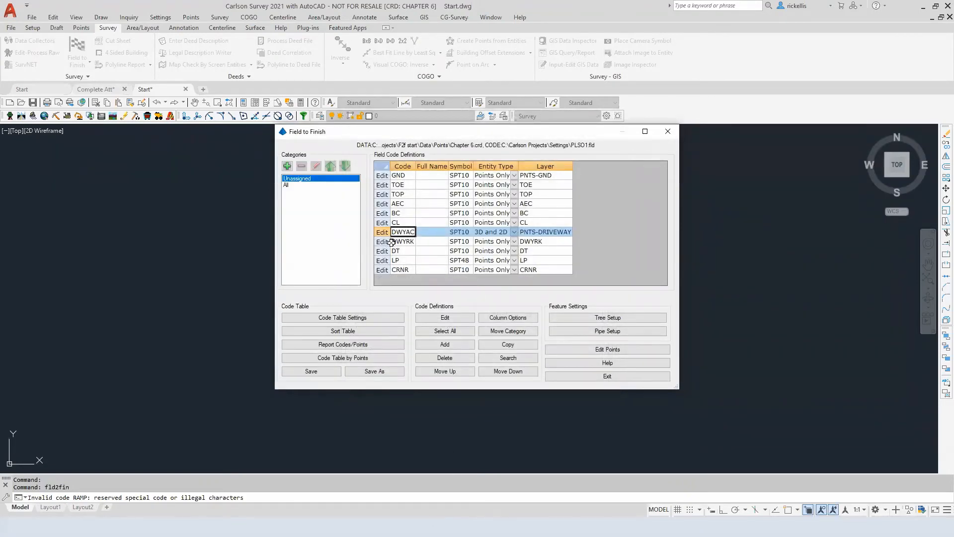
Step: Configure the DWYRK code with entity type 3D and 2D, main layer PNTS-DRIVEWAY and dual 3D polyline layer BREAKLINE
{"action": "left_click", "coordinate": [378, 242]}
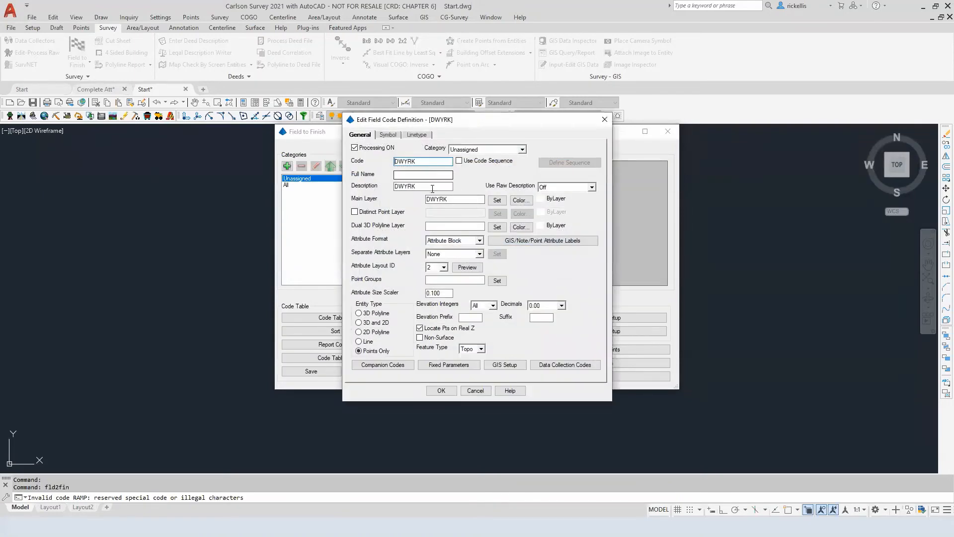
{"action": "left_click", "coordinate": [374, 324]}
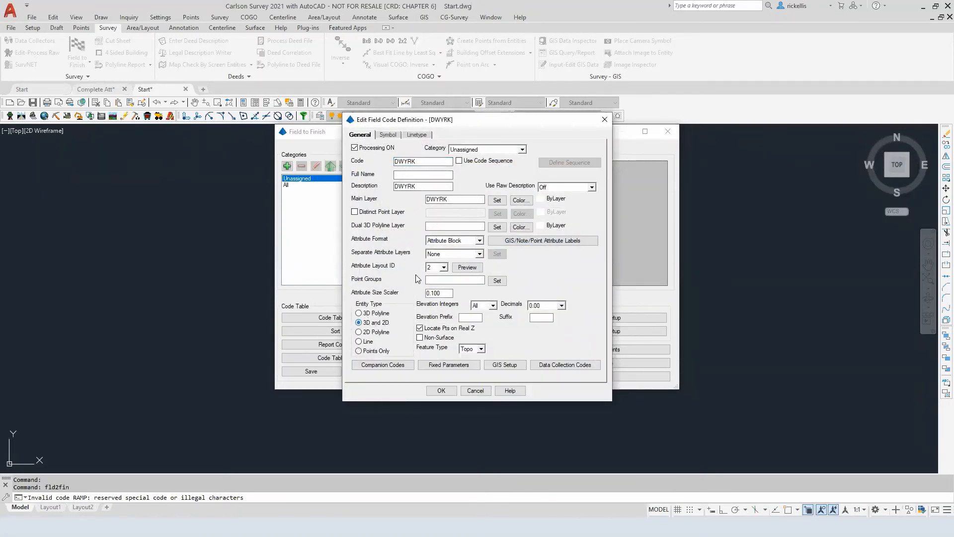
{"action": "double_click", "coordinate": [453, 199]}
{"action": "type", "text": "PNTS-DRIVEWAY"}
{"action": "left_click", "coordinate": [445, 226]}
{"action": "type", "text": "BREAKLINES"}
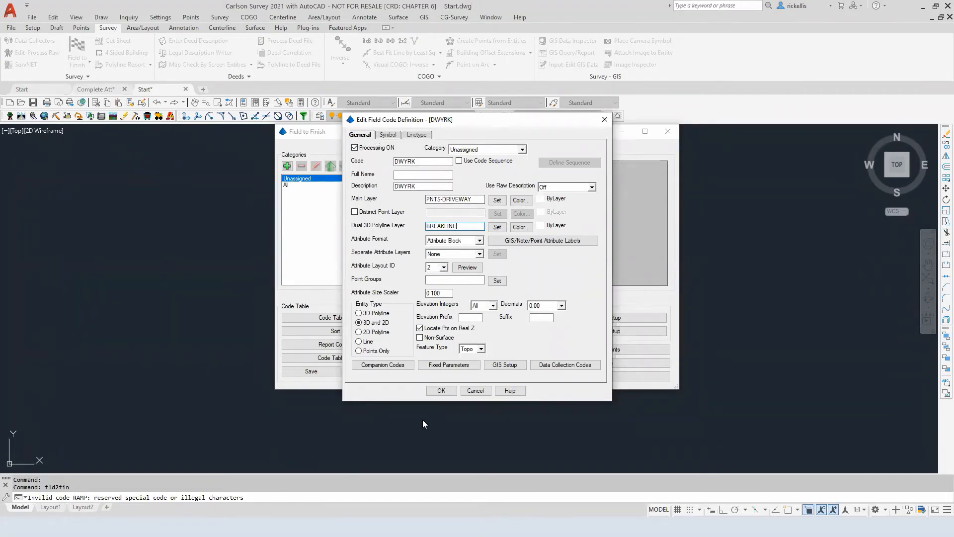
{"action": "left_click", "coordinate": [440, 392]}
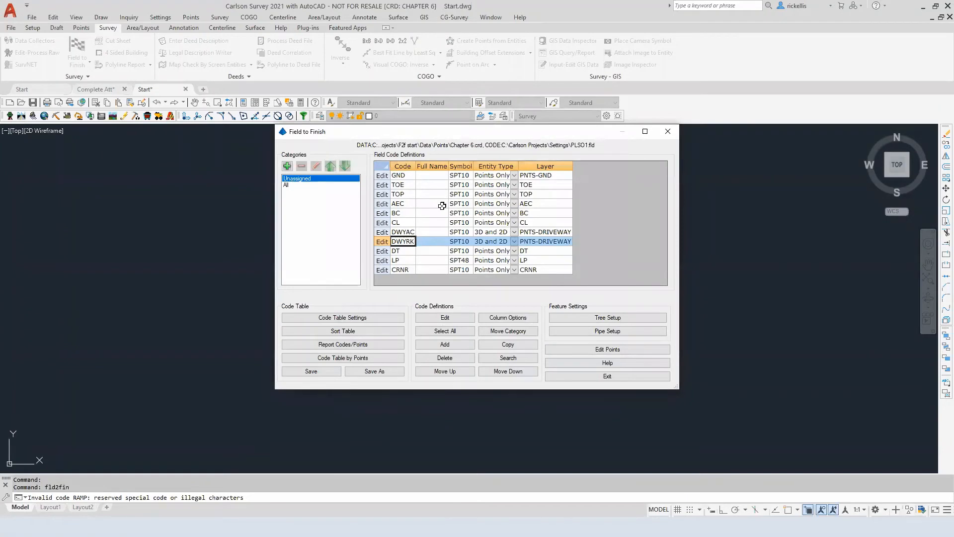
Step: Set the BC code's entity type to 2D Polyline and its main layer to PNTS-BLDG
{"action": "left_click", "coordinate": [381, 213]}
{"action": "left_click", "coordinate": [380, 213]}
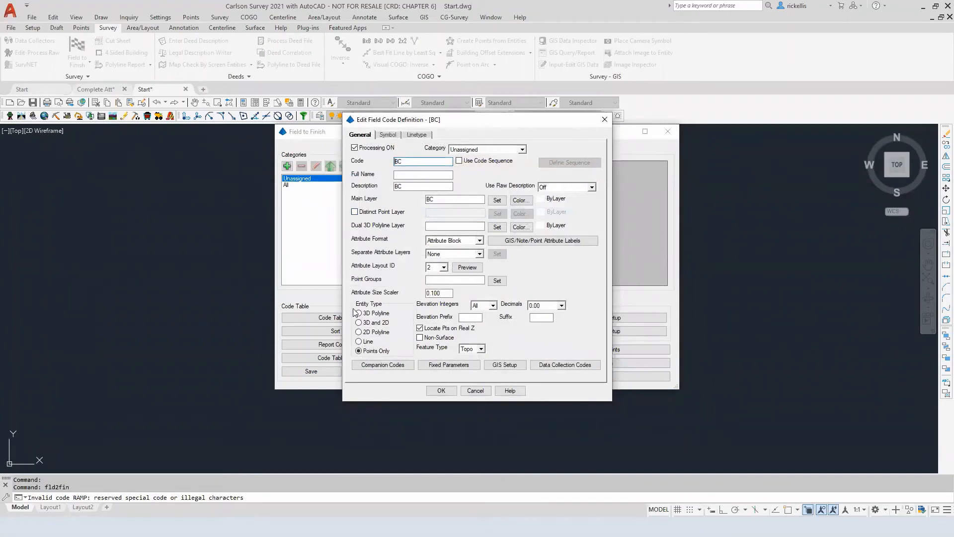
{"action": "left_click", "coordinate": [359, 332]}
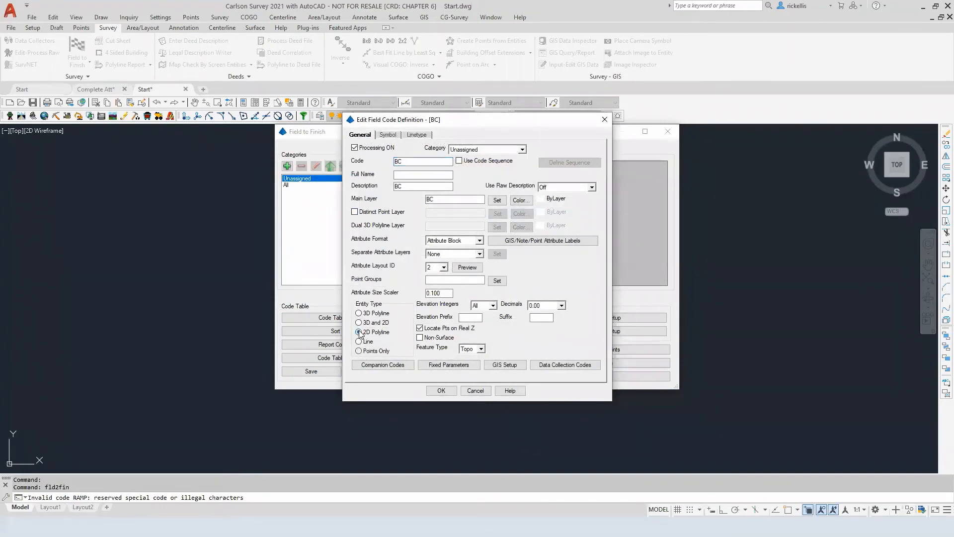
{"action": "double_click", "coordinate": [435, 198]}
{"action": "type", "text": "PNTS-BLDG"}
Step: Enable hatching of closed areas for the BC code with the ANSI31 pattern and accept the definition
{"action": "left_click", "coordinate": [410, 136]}
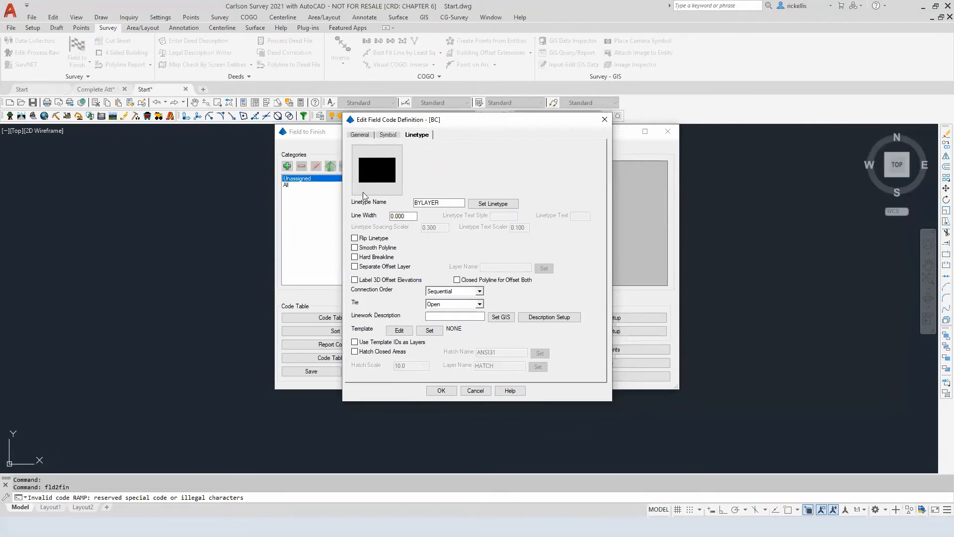
{"action": "left_click", "coordinate": [355, 351]}
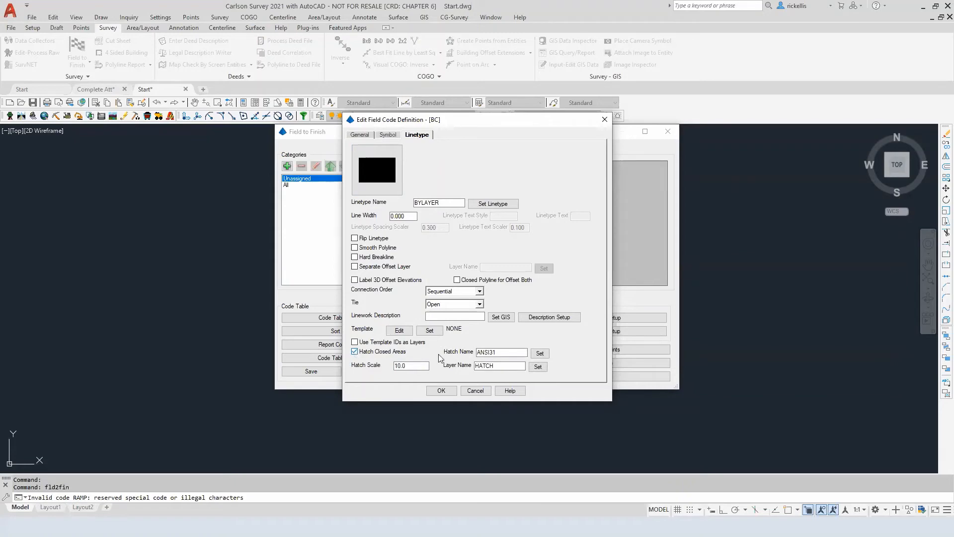
{"action": "left_click", "coordinate": [540, 353]}
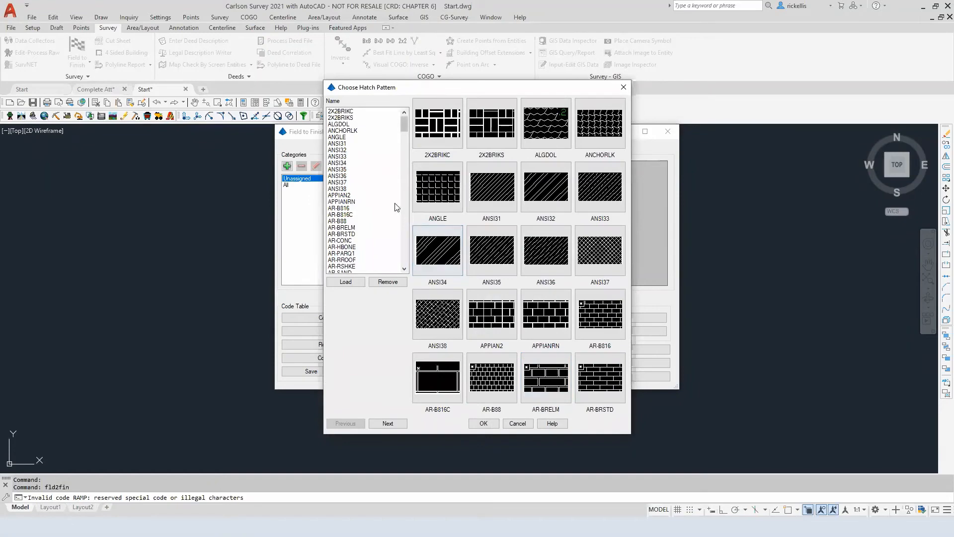
{"action": "left_click", "coordinate": [346, 144]}
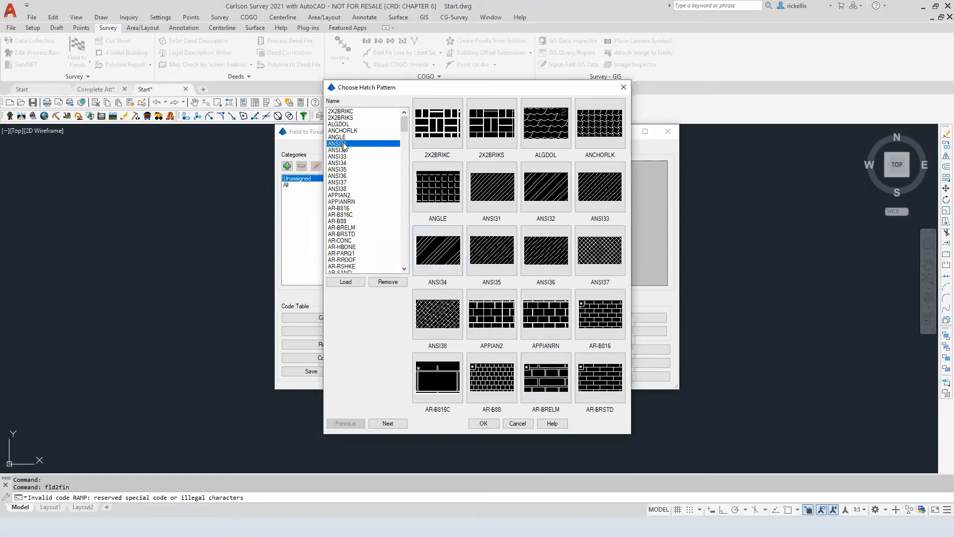
{"action": "double_click", "coordinate": [497, 196]}
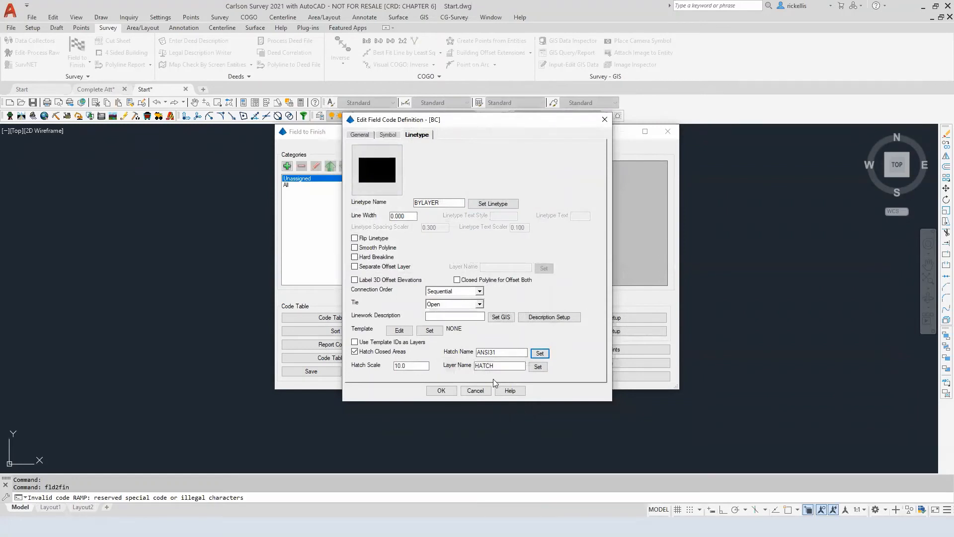
{"action": "left_click", "coordinate": [442, 390]}
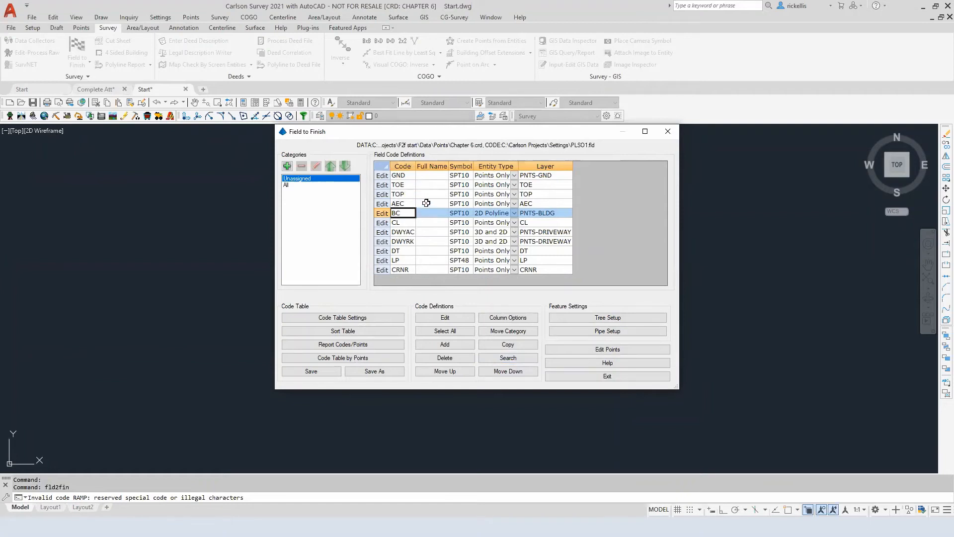
Step: Set the entity type of the TOE and TOP codes to 3D Polyline and save the code table
{"action": "left_click", "coordinate": [508, 184]}
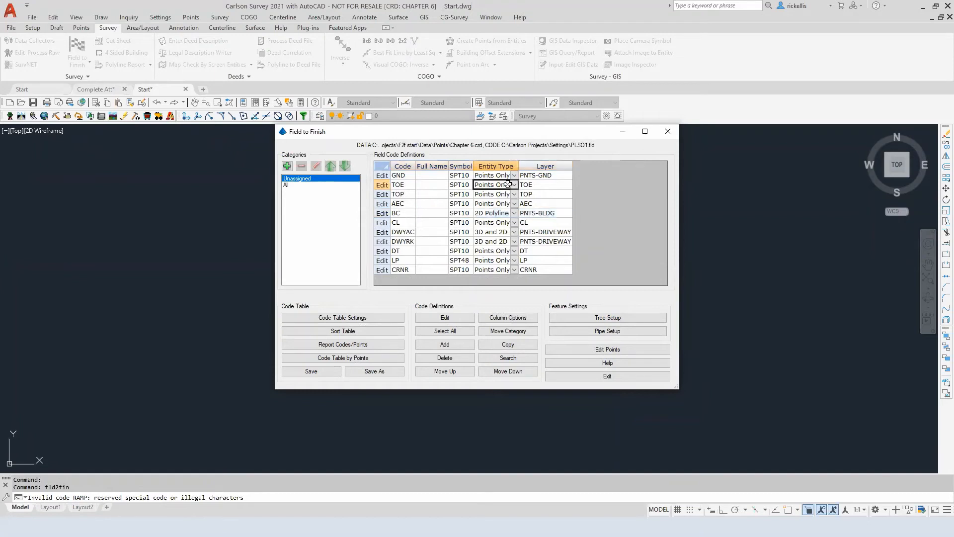
{"action": "left_click", "coordinate": [515, 185]}
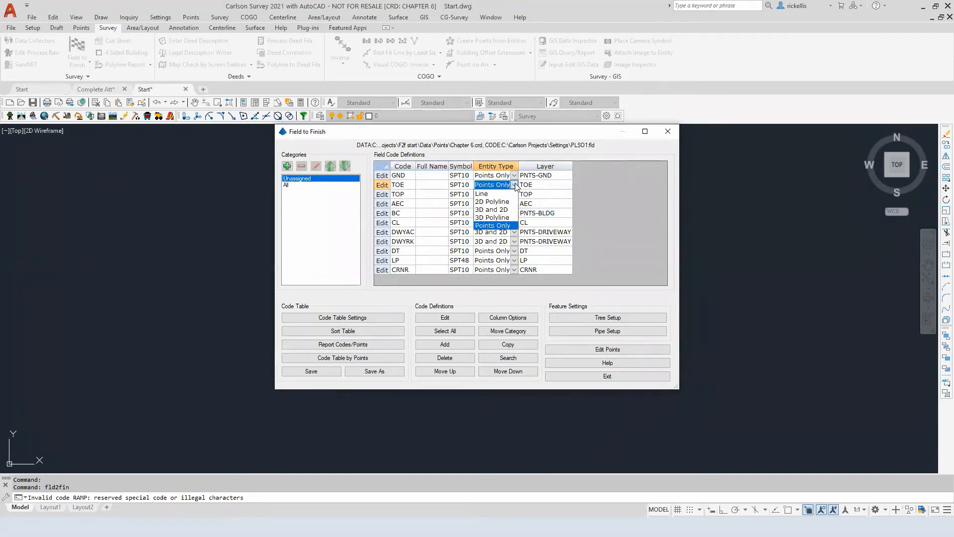
{"action": "left_click", "coordinate": [506, 217]}
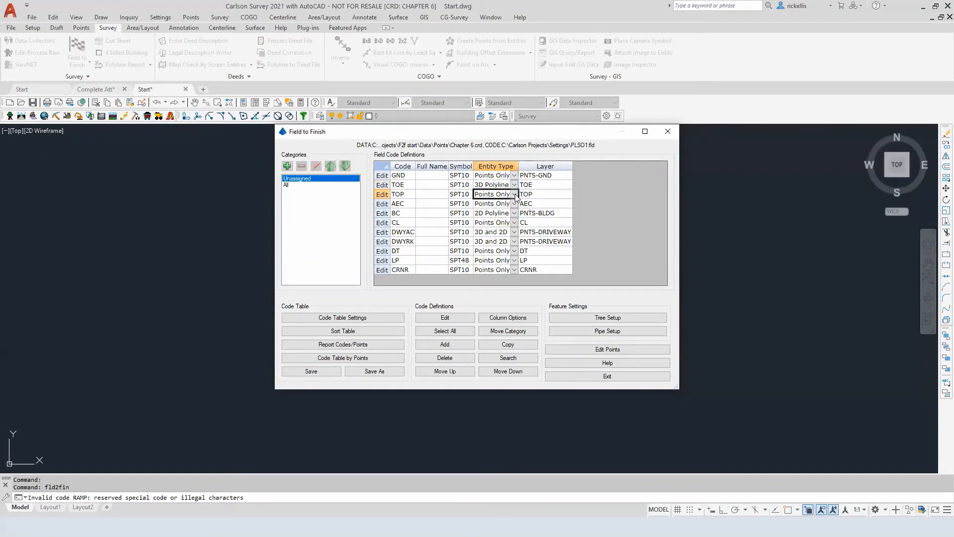
{"action": "left_click", "coordinate": [515, 194]}
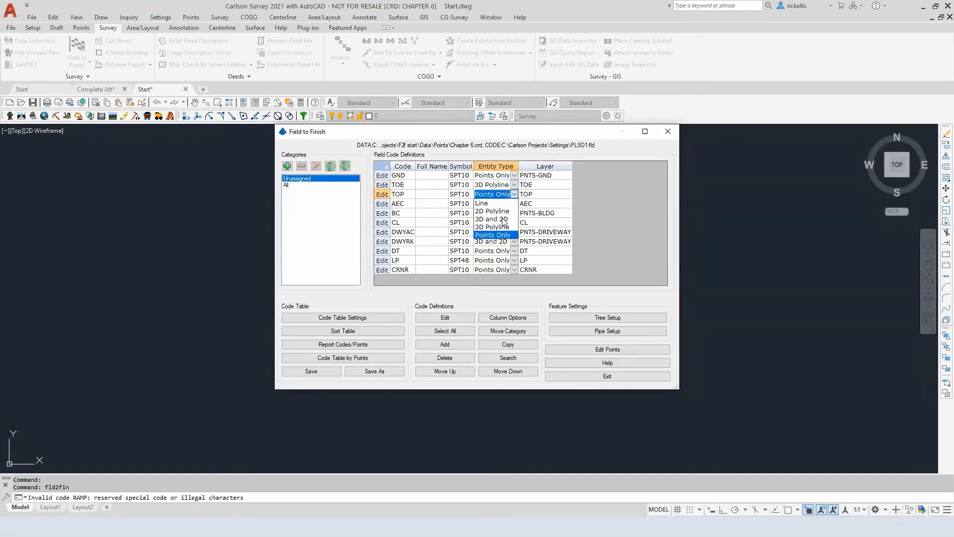
{"action": "left_click", "coordinate": [503, 227]}
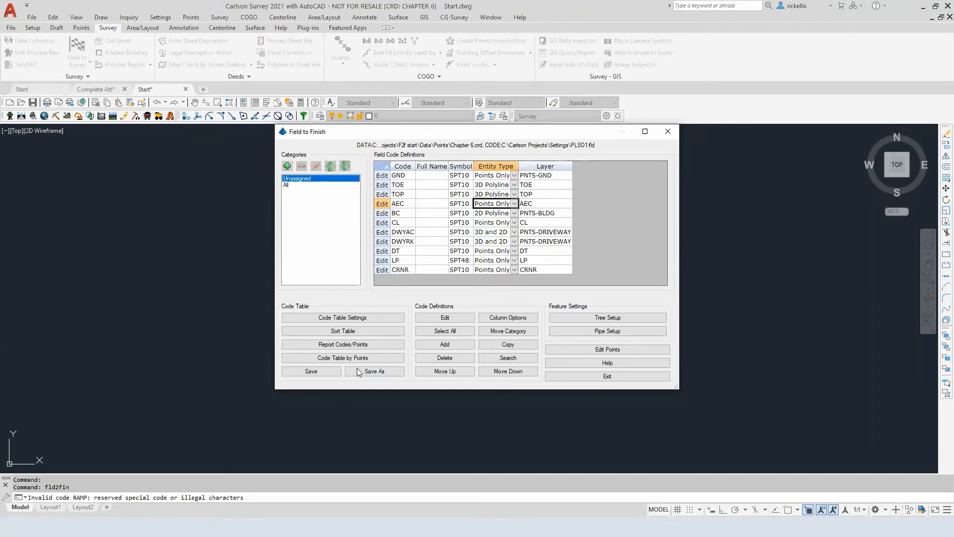
{"action": "left_click", "coordinate": [313, 372]}
Step: Change the code table's special codes so that B begins linework and E ends linework
{"action": "left_click", "coordinate": [369, 318]}
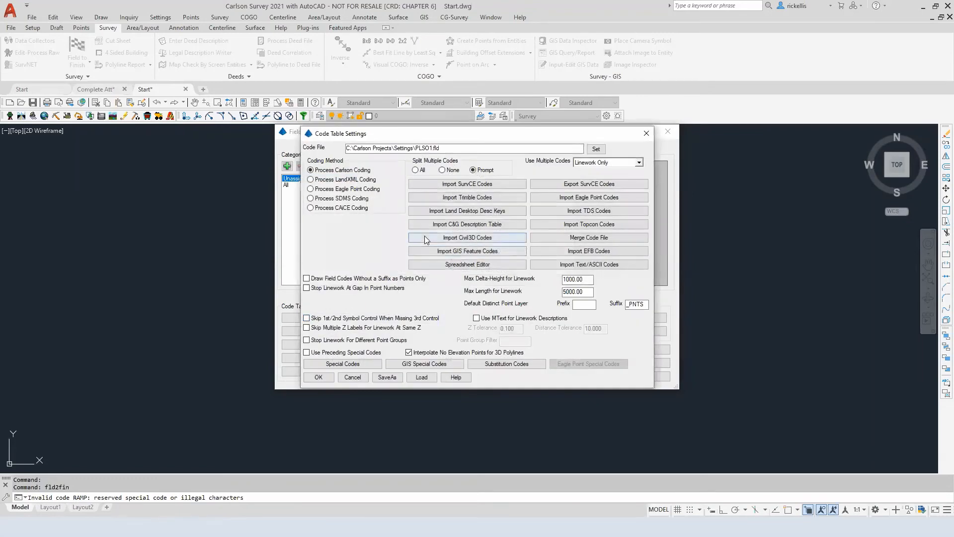
{"action": "left_click", "coordinate": [332, 364]}
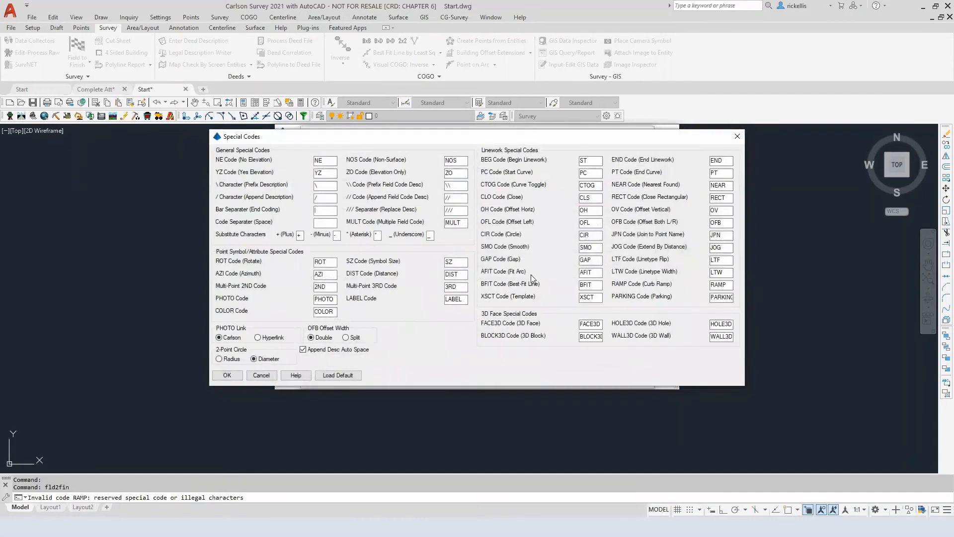
{"action": "left_click", "coordinate": [589, 161]}
{"action": "left_click", "coordinate": [731, 163]}
{"action": "double_click", "coordinate": [583, 161]}
{"action": "type", "text": "B"}
{"action": "double_click", "coordinate": [729, 161]}
{"action": "type", "text": "E"}
{"action": "left_click", "coordinate": [228, 376]}
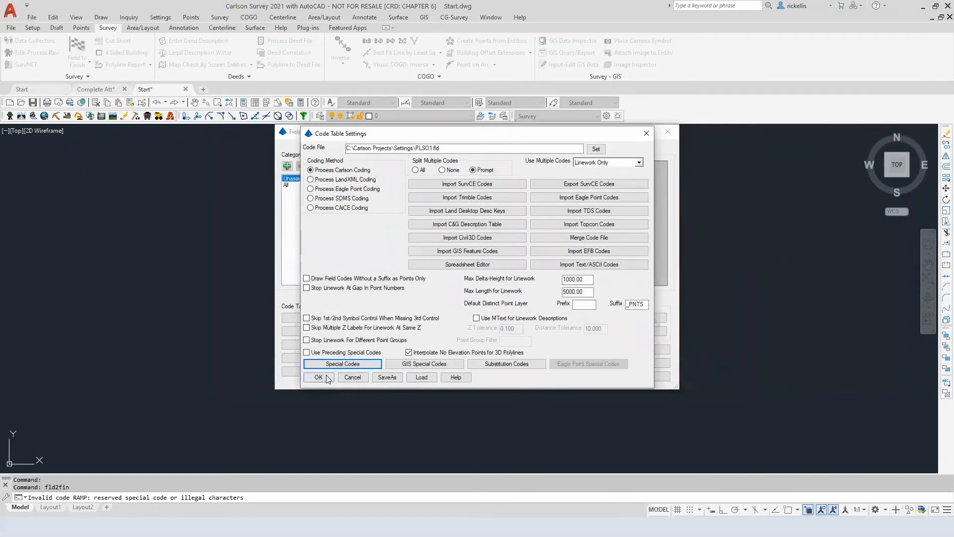
{"action": "left_click", "coordinate": [325, 378]}
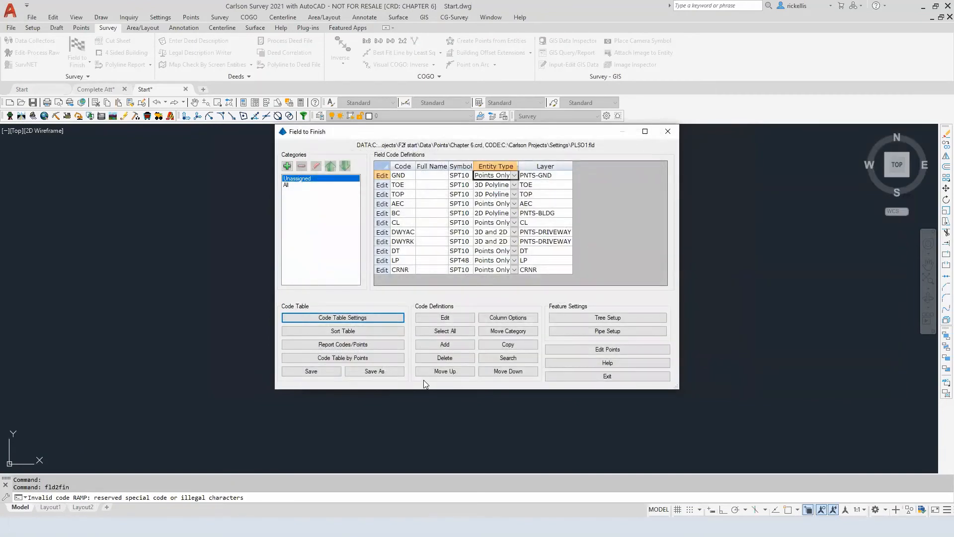
Step: Leave the code table editor and draw points 1-1714 with their lines, symbols and 3D faces through Field to Finish
{"action": "left_click", "coordinate": [575, 378]}
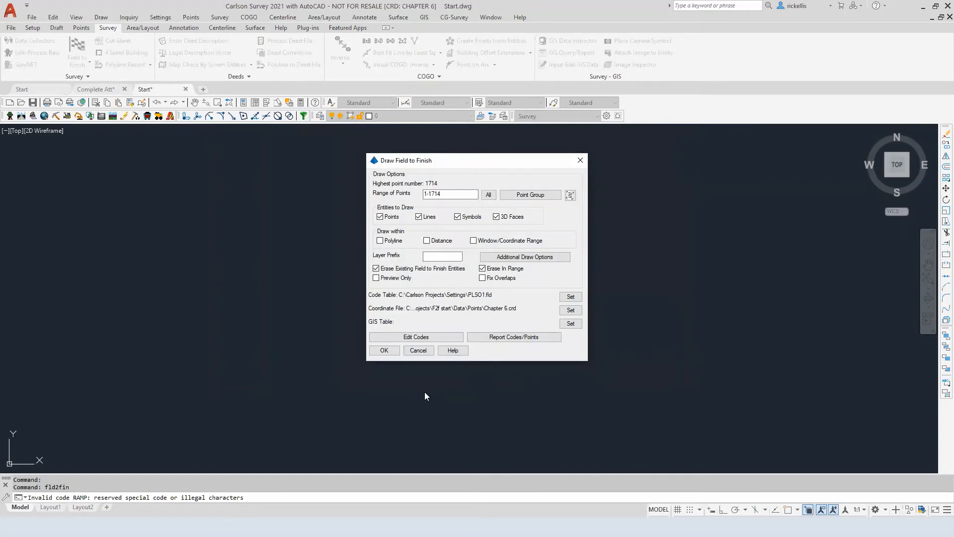
{"action": "left_click", "coordinate": [384, 350]}
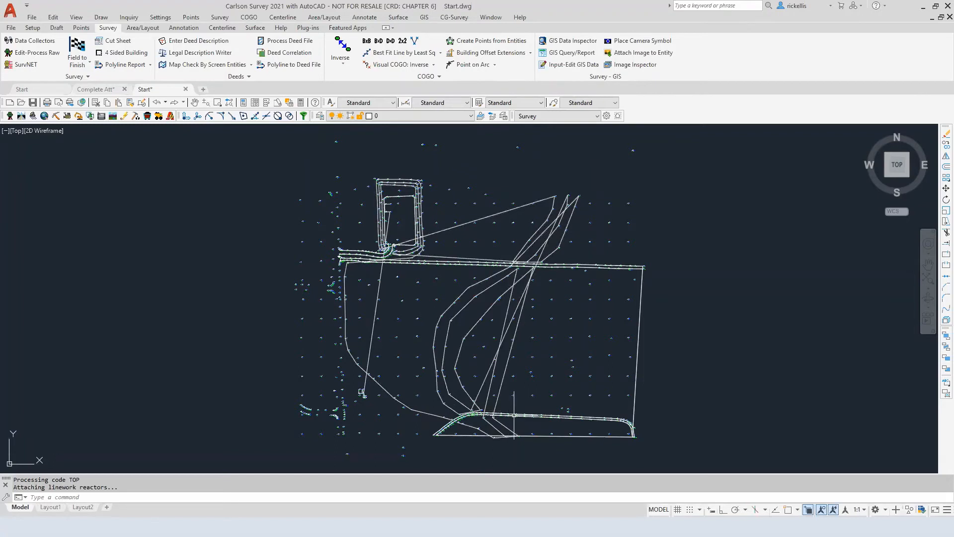
{"action": "middle_click_drag", "start_coordinate": [419, 390], "coordinate": [423, 376]}
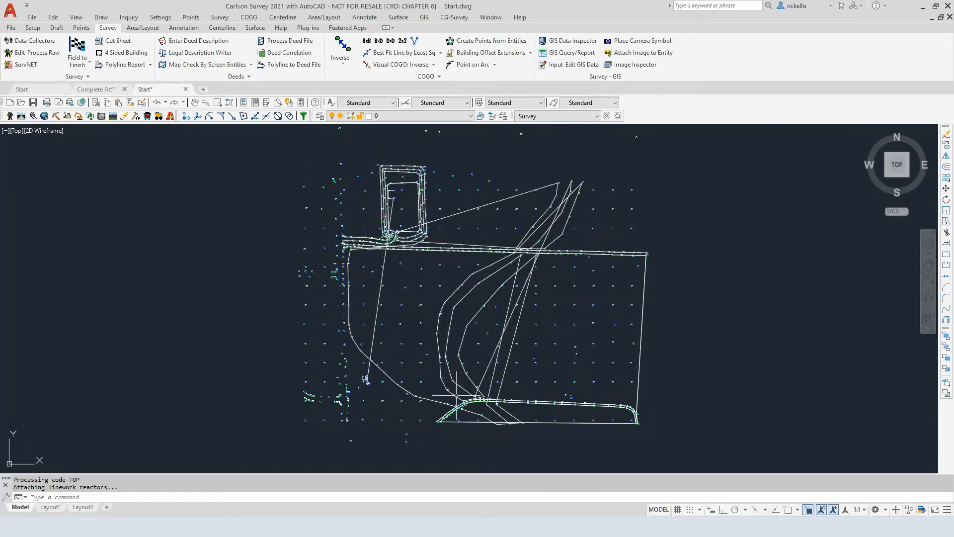
Step: Change the CRD file description of point 1142 to TOP E so the top-of-bank line ends there
{"action": "scroll", "coordinate": [464, 402], "scroll_direction": "up", "scroll_amount": 6}
{"action": "scroll", "coordinate": [462, 402], "scroll_direction": "up", "scroll_amount": 6}
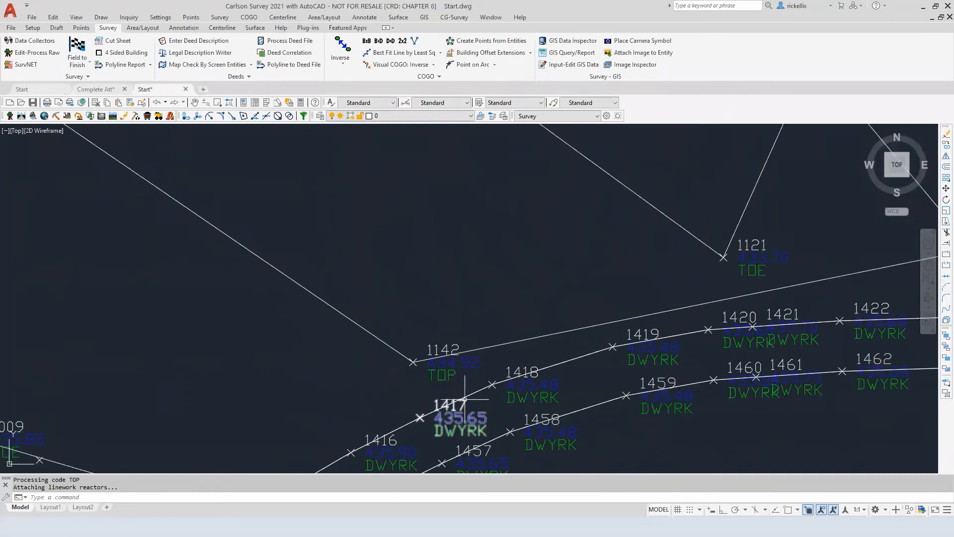
{"action": "scroll", "coordinate": [455, 401], "scroll_direction": "down", "scroll_amount": 4}
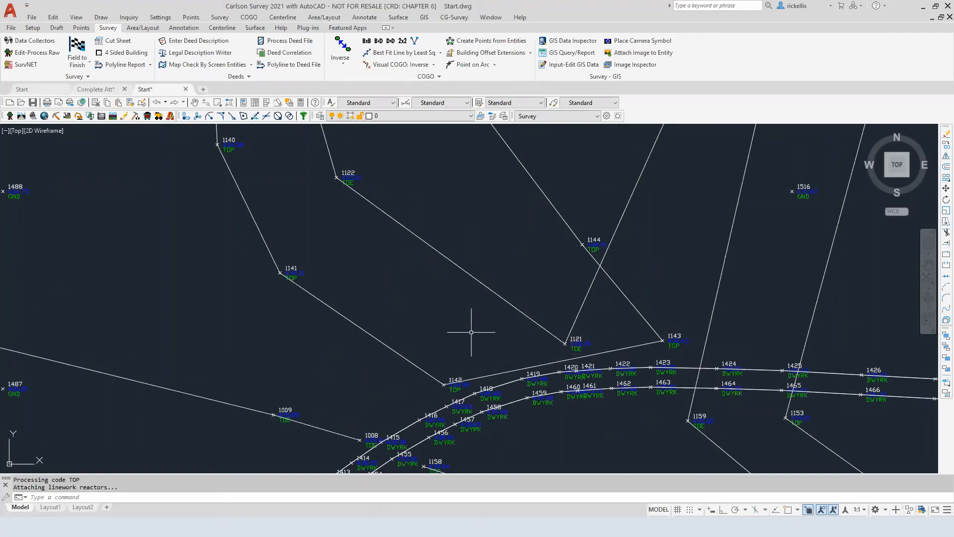
{"action": "double_click", "coordinate": [450, 379]}
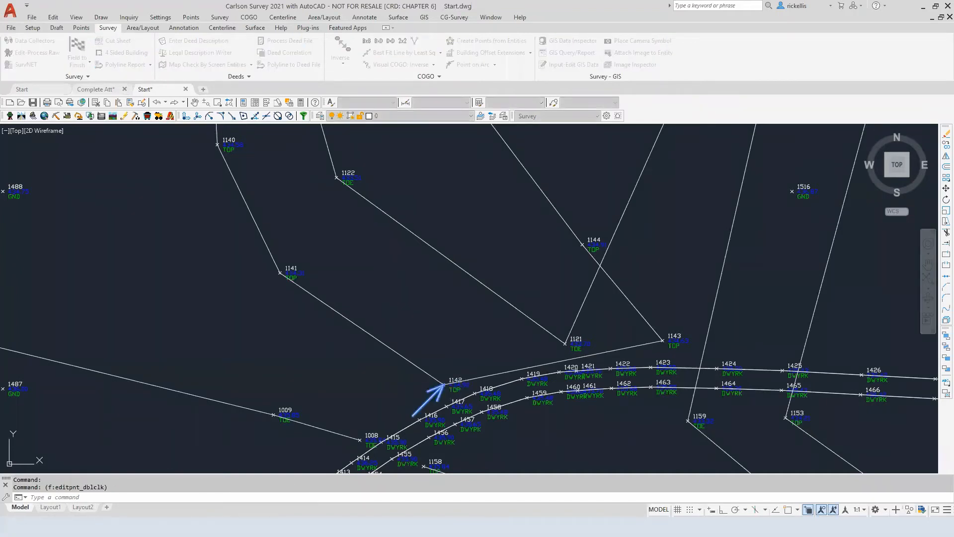
{"action": "left_click", "coordinate": [406, 286]}
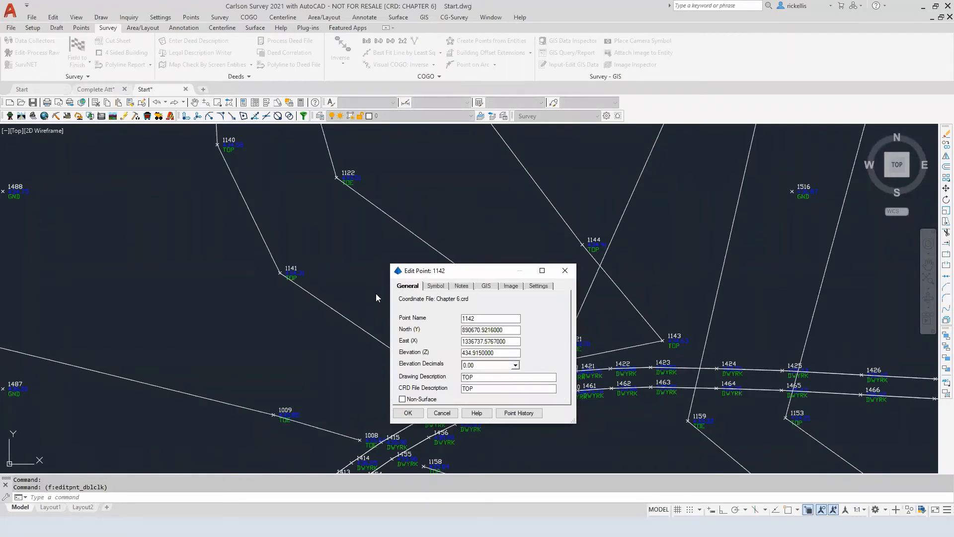
{"action": "left_click", "coordinate": [512, 389]}
{"action": "left_click_drag", "start_coordinate": [462, 275], "coordinate": [425, 174]}
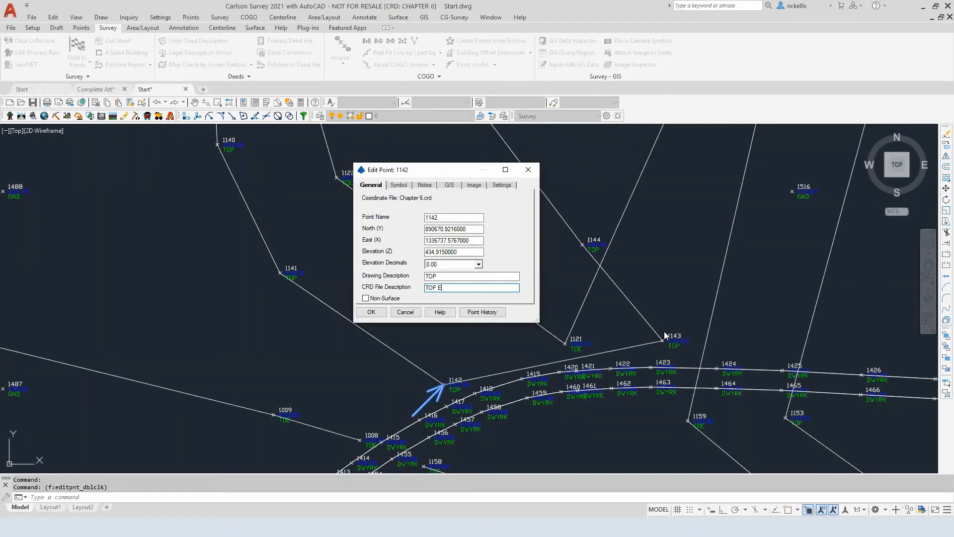
{"action": "left_click", "coordinate": [372, 312]}
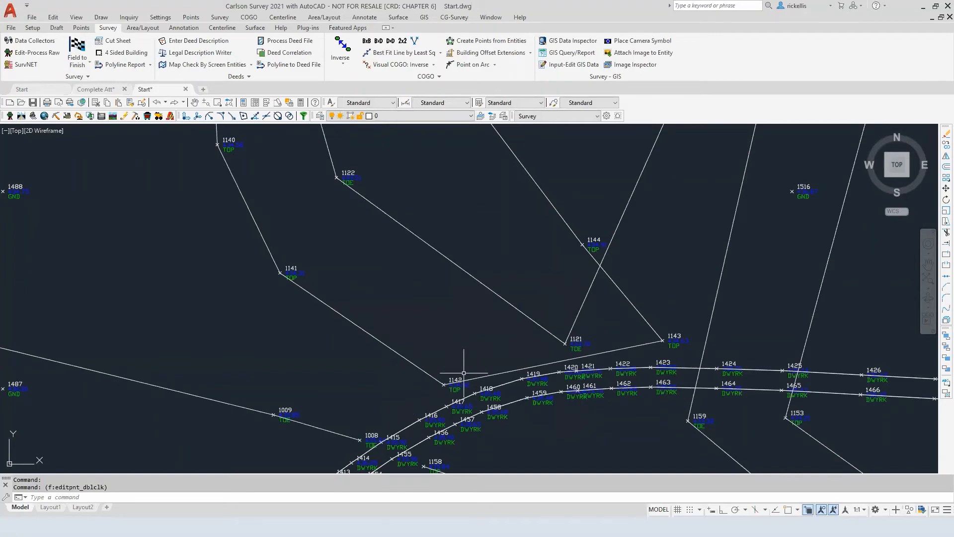
Step: Change the CRD file description of point 1121 to TOE B so a new toe line begins there
{"action": "scroll", "coordinate": [459, 362], "scroll_direction": "down", "scroll_amount": 5}
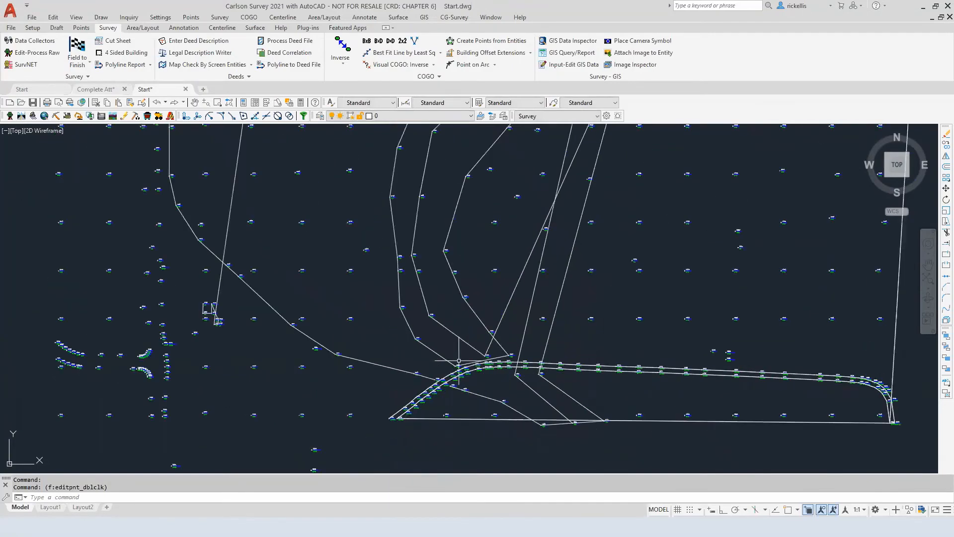
{"action": "middle_click_drag", "start_coordinate": [475, 332], "coordinate": [454, 348]}
{"action": "scroll", "coordinate": [440, 353], "scroll_direction": "up", "scroll_amount": 3}
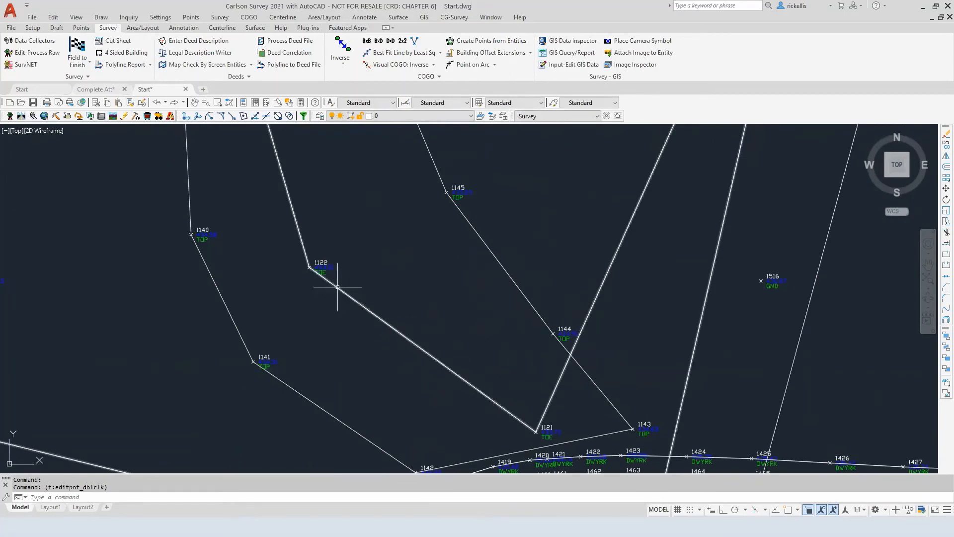
{"action": "scroll", "coordinate": [462, 370], "scroll_direction": "down", "scroll_amount": 4}
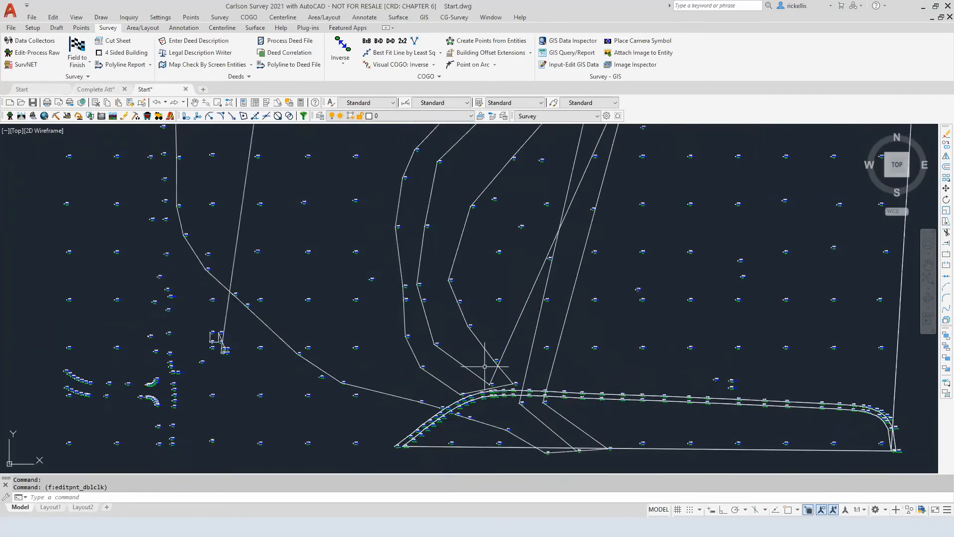
{"action": "scroll", "coordinate": [485, 366], "scroll_direction": "down", "scroll_amount": 2}
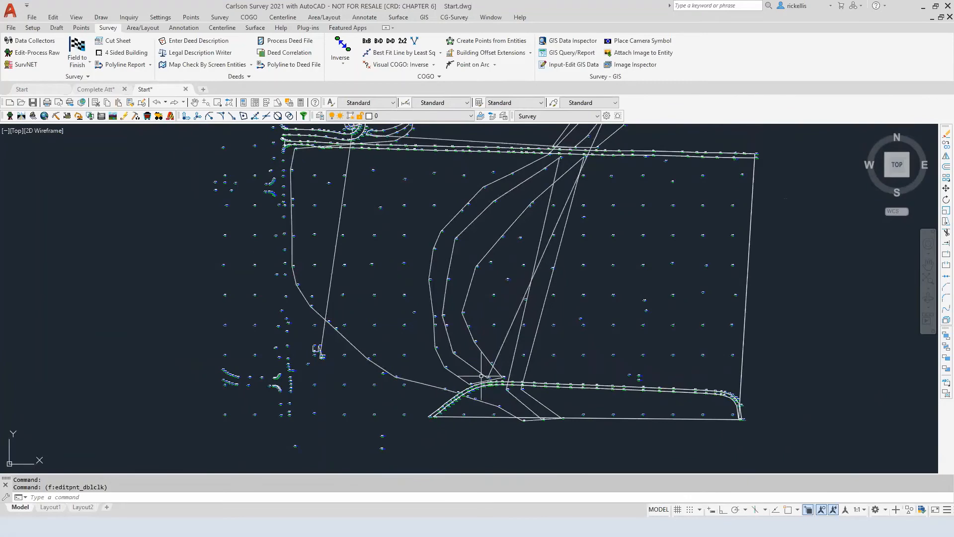
{"action": "scroll", "coordinate": [481, 376], "scroll_direction": "up", "scroll_amount": 5}
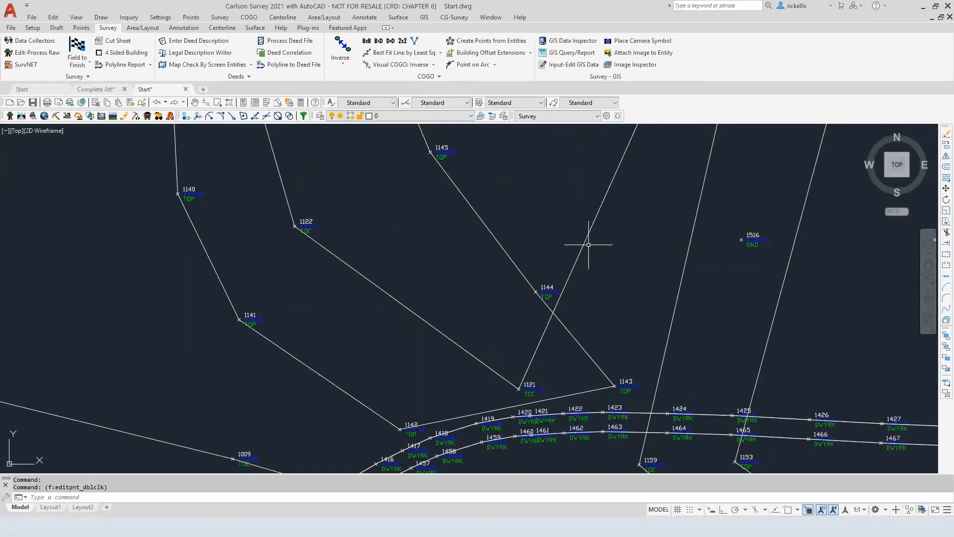
{"action": "double_click", "coordinate": [538, 386]}
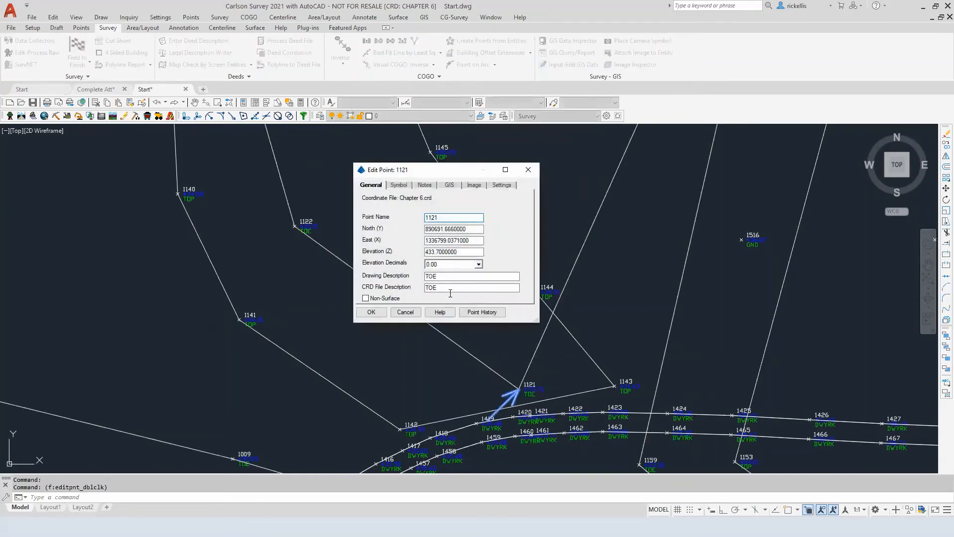
{"action": "left_click", "coordinate": [453, 288]}
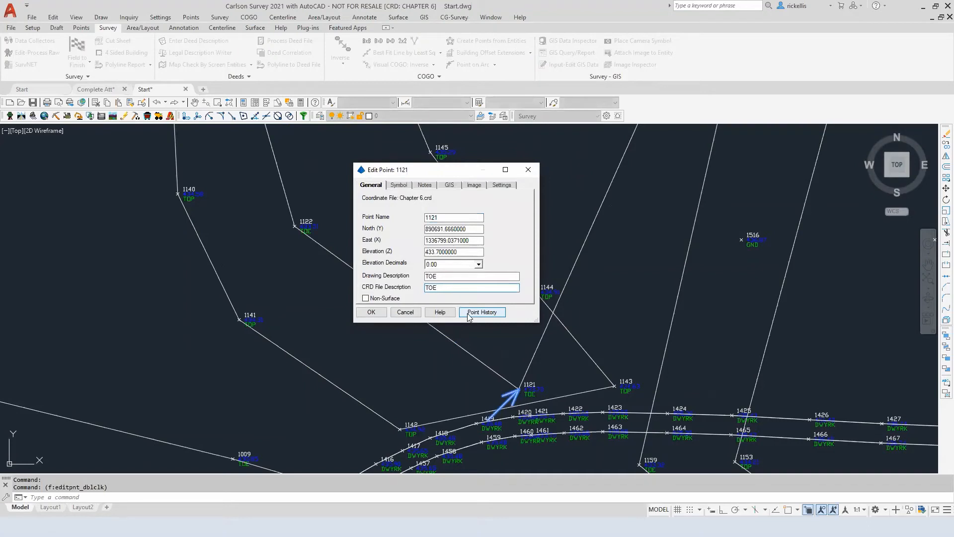
{"action": "type", "text": "B"}
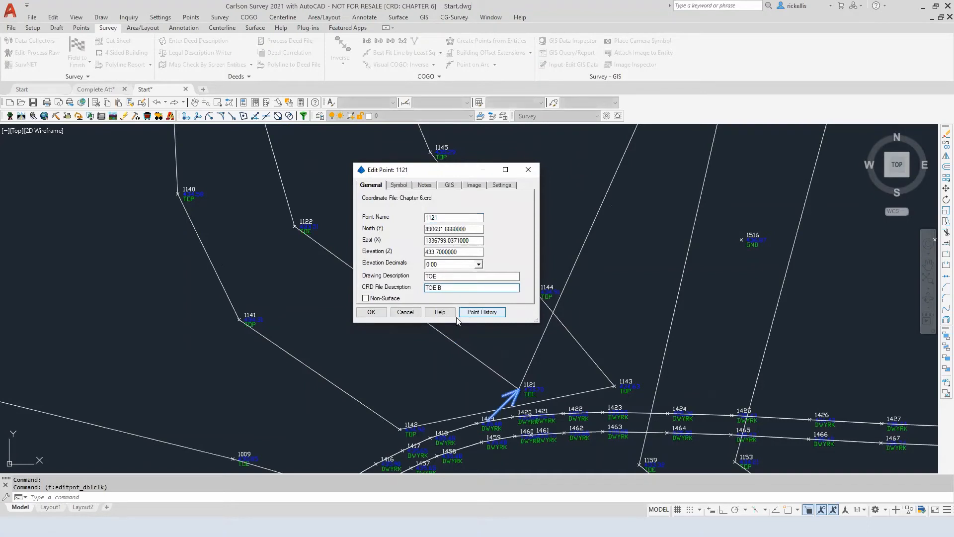
{"action": "left_click", "coordinate": [379, 313]}
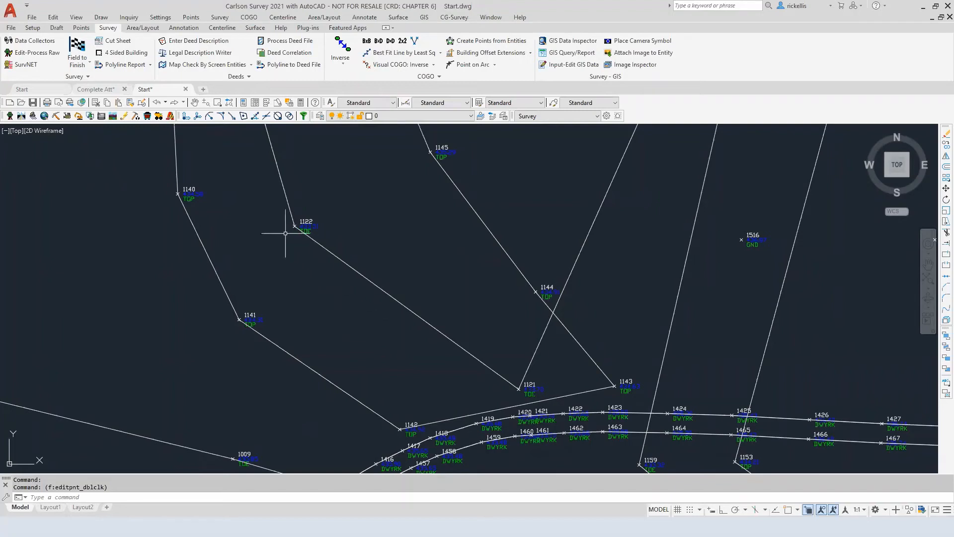
Step: Redraw points 1-1714 with their linework through Field to Finish, replacing the existing entities, and inspect the area around points 1142 and 1121
{"action": "left_click", "coordinate": [88, 66]}
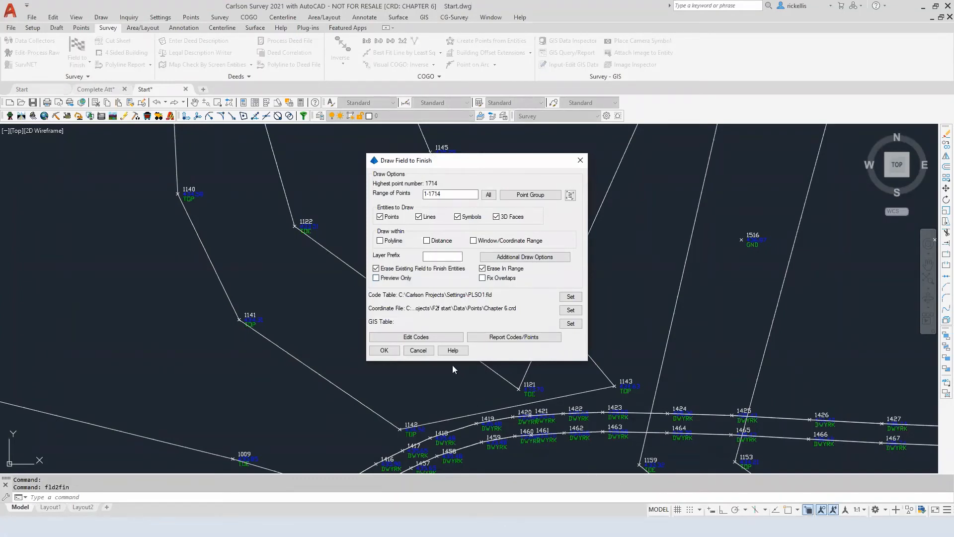
{"action": "left_click", "coordinate": [384, 351]}
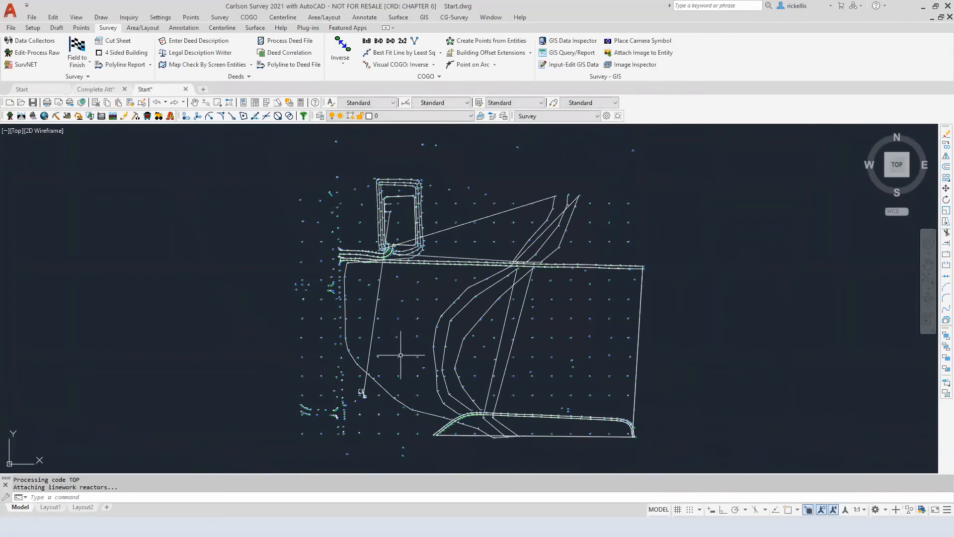
{"action": "scroll", "coordinate": [460, 415], "scroll_direction": "up", "scroll_amount": 4}
{"action": "scroll", "coordinate": [460, 415], "scroll_direction": "up", "scroll_amount": 5}
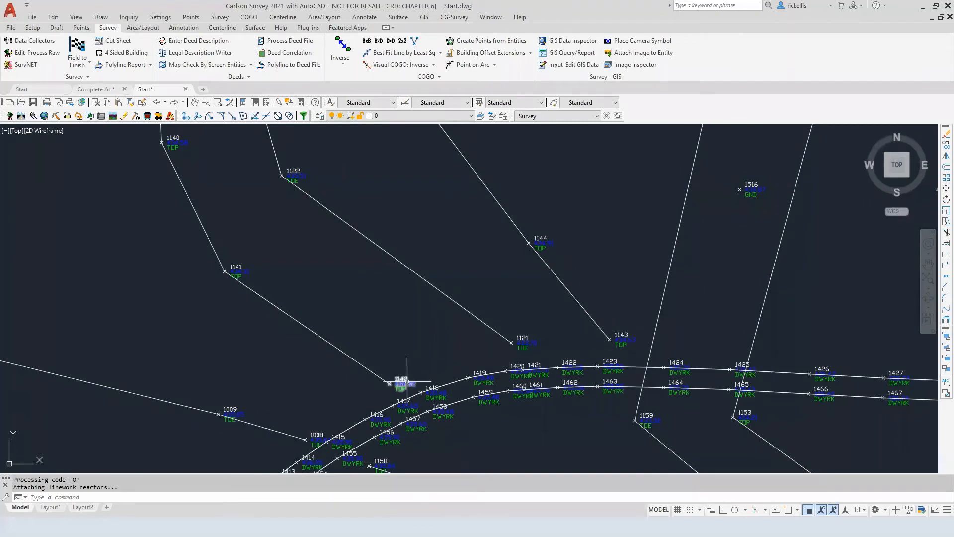
Step: Check the drawing and CRD file descriptions of point 1121, leaving the point unedited
{"action": "mouse_move", "coordinate": [523, 346]}
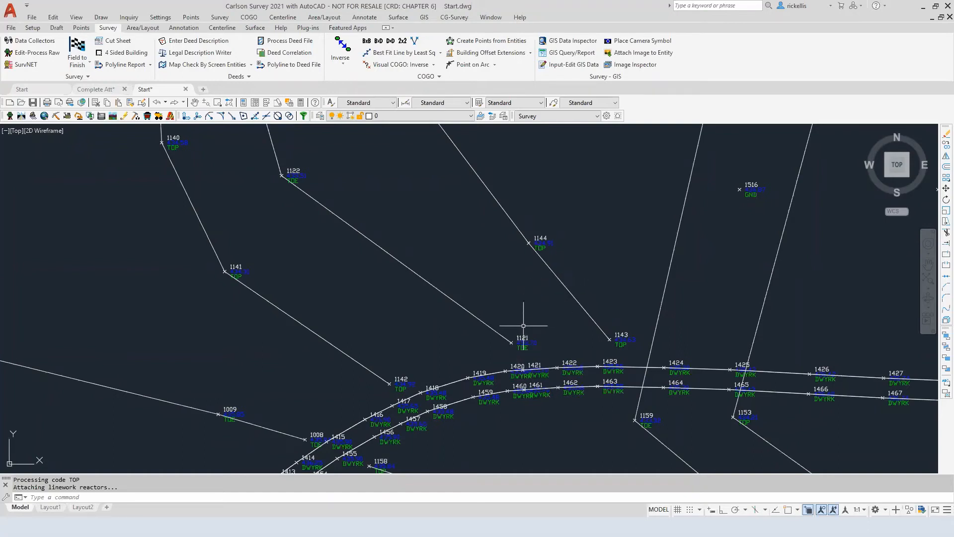
{"action": "double_click", "coordinate": [512, 342]}
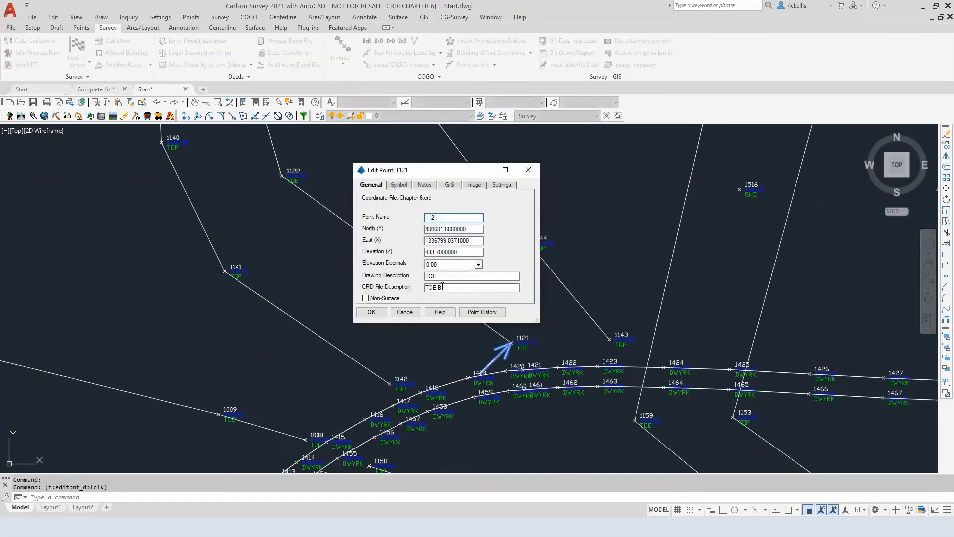
{"action": "mouse_move", "coordinate": [443, 288]}
{"action": "left_mouse_down"}
{"action": "mouse_move", "coordinate": [419, 288]}
{"action": "mouse_move", "coordinate": [453, 284]}
{"action": "left_mouse_up"}
{"action": "left_click", "coordinate": [528, 170]}
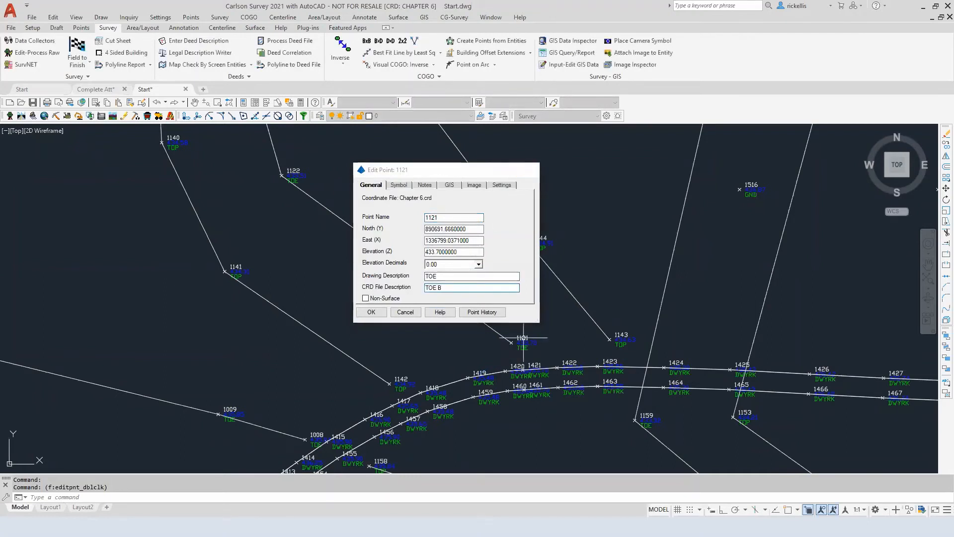
Step: List points 1001-1714 in a report and examine the descriptions of points 1121 and 1142 for their special codes
{"action": "left_click", "coordinate": [81, 28]}
{"action": "left_click", "coordinate": [139, 42]}
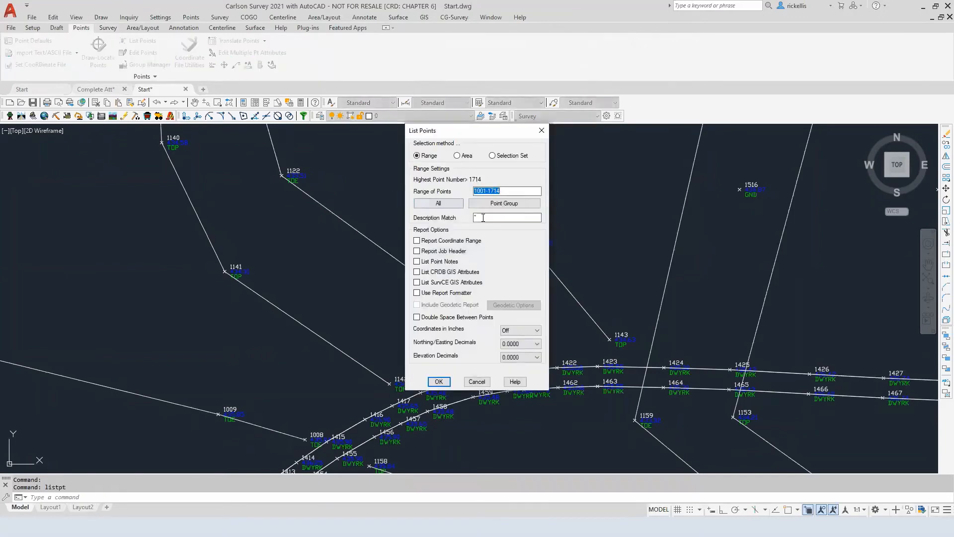
{"action": "left_click", "coordinate": [438, 382]}
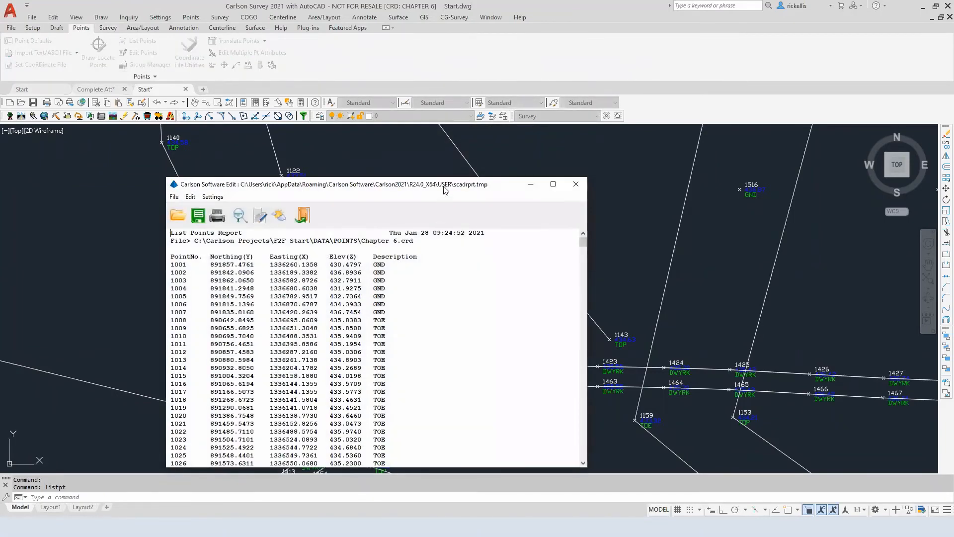
{"action": "left_click_drag", "start_coordinate": [584, 249], "coordinate": [586, 279]}
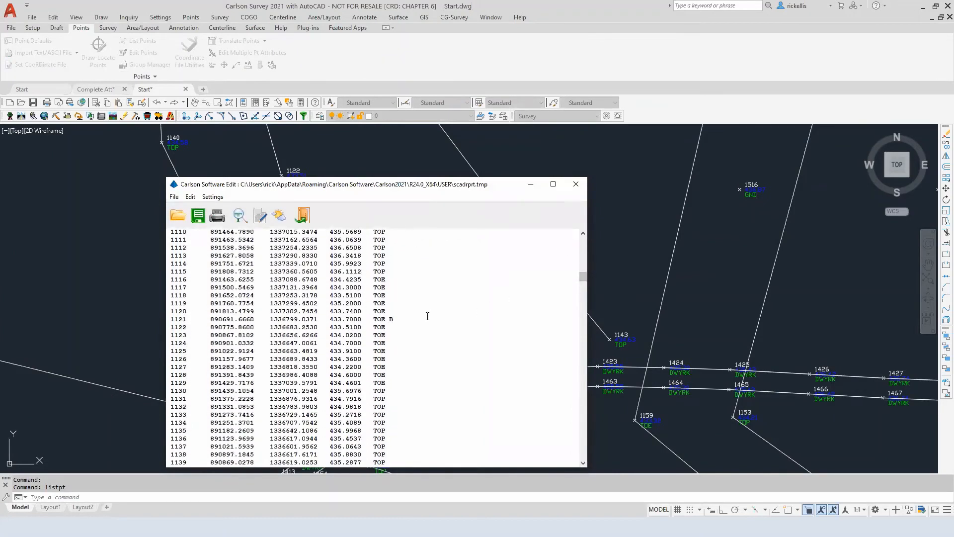
{"action": "double_click", "coordinate": [392, 320]}
{"action": "scroll", "coordinate": [452, 378], "scroll_direction": "down", "scroll_amount": 5}
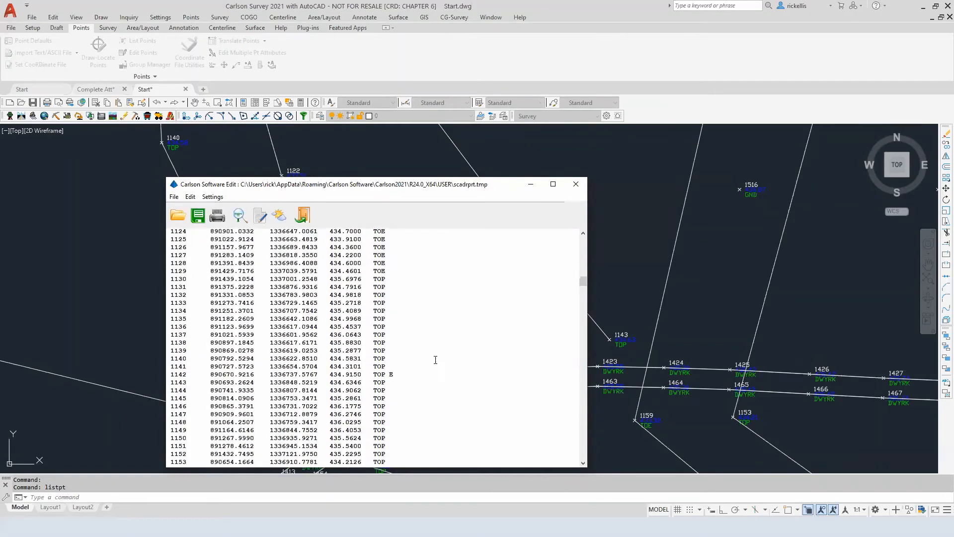
{"action": "double_click", "coordinate": [394, 376]}
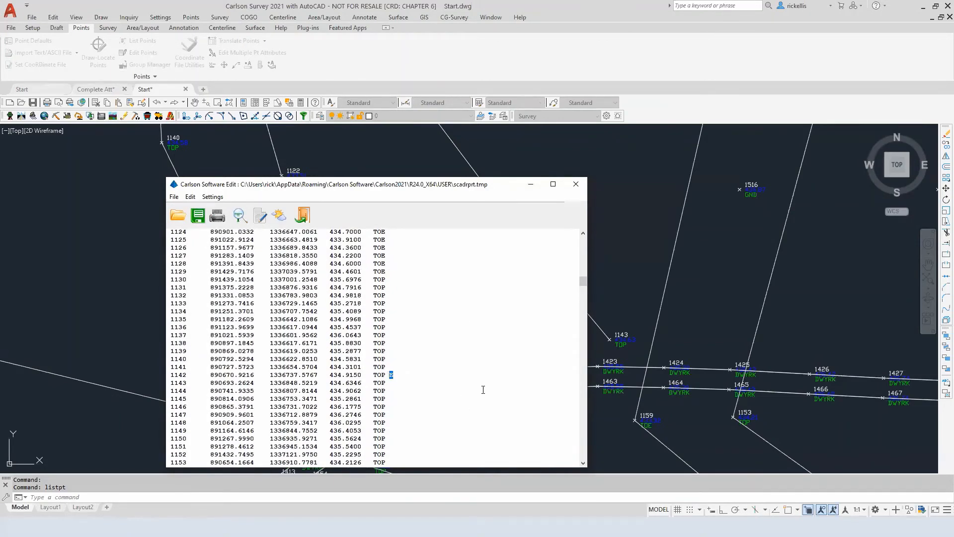
{"action": "left_click", "coordinate": [303, 215]}
Step: Open the Field to Finish Inspector, isolate the BC code in the drawing, and examine its linework around points 1214-1217
{"action": "scroll", "coordinate": [470, 301], "scroll_direction": "down", "scroll_amount": 6}
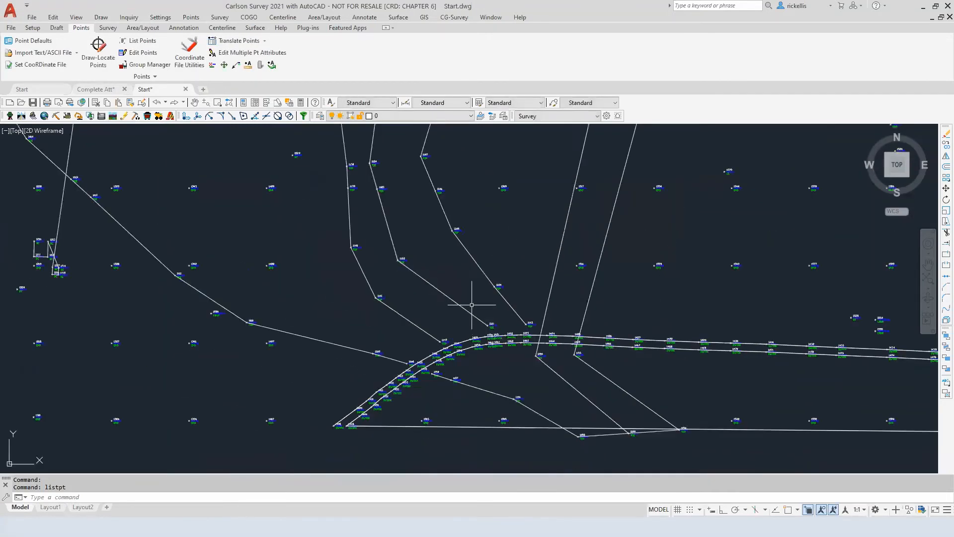
{"action": "middle_click_drag", "start_coordinate": [472, 297], "coordinate": [449, 387]}
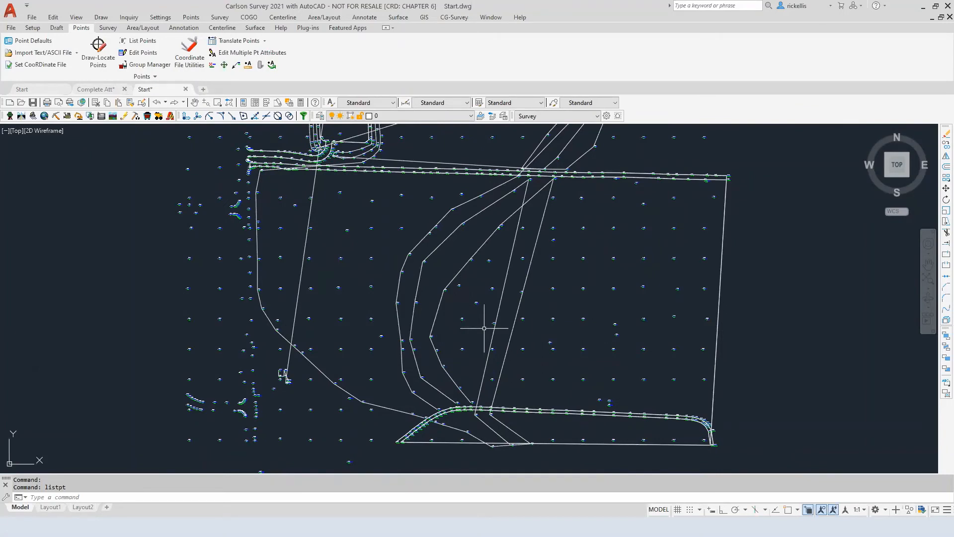
{"action": "middle_click_drag", "start_coordinate": [313, 359], "coordinate": [367, 350]}
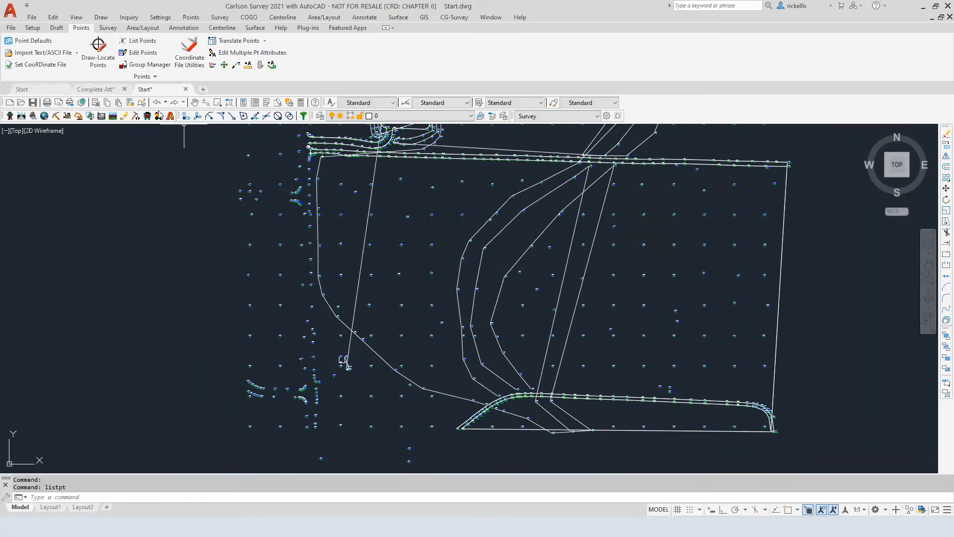
{"action": "left_click", "coordinate": [108, 28]}
{"action": "left_click", "coordinate": [77, 65]}
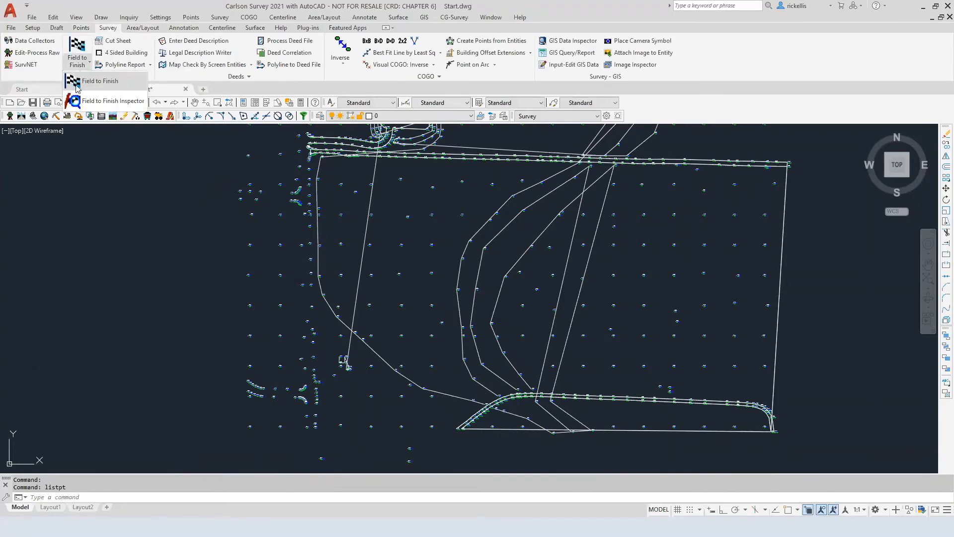
{"action": "left_click", "coordinate": [78, 102]}
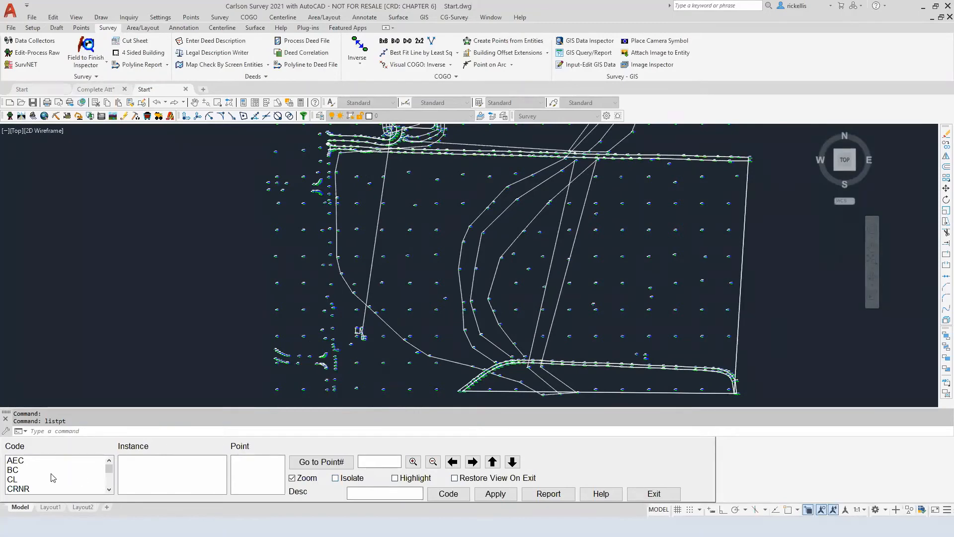
{"action": "left_click", "coordinate": [17, 471]}
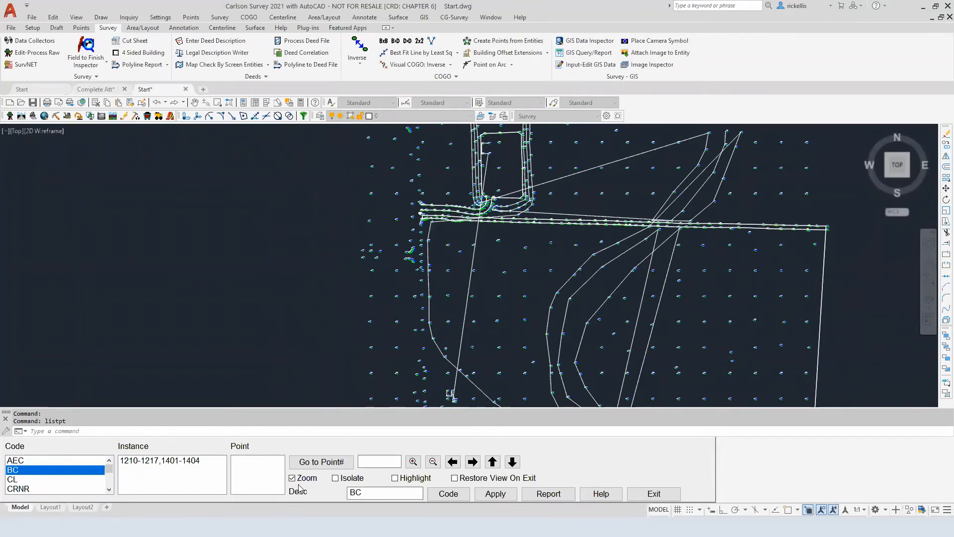
{"action": "left_click", "coordinate": [336, 479]}
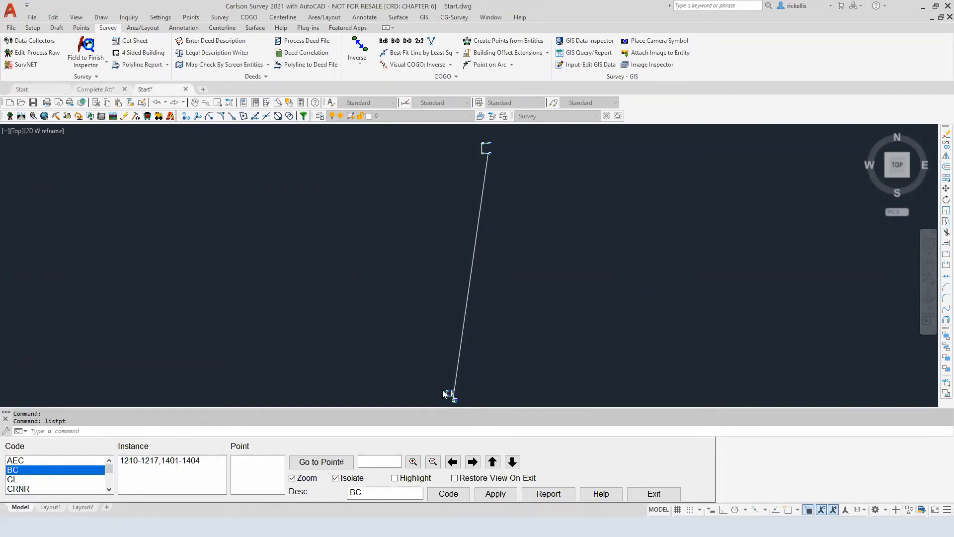
{"action": "middle_click_drag", "start_coordinate": [455, 392], "coordinate": [426, 238]}
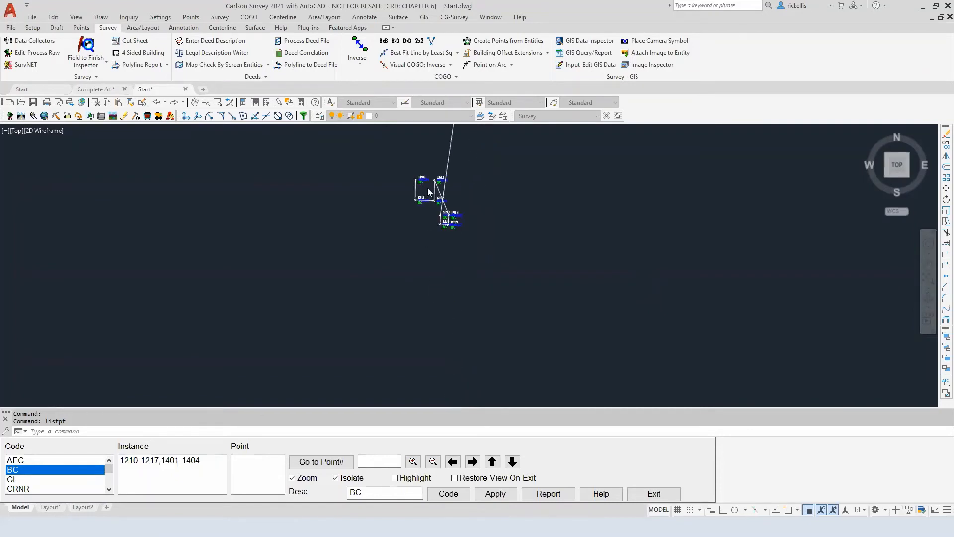
{"action": "scroll", "coordinate": [435, 253], "scroll_direction": "up", "scroll_amount": 3}
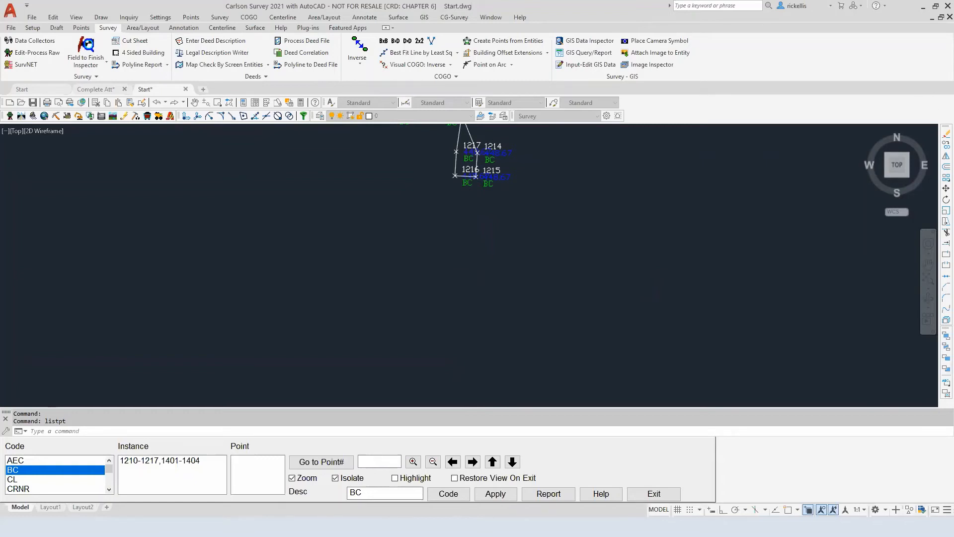
Step: Set point 1213's description to BC CLS without updating the raw file, and check the 1210-1213 building outline
{"action": "mouse_move", "coordinate": [212, 228]}
{"action": "middle_mouse_down"}
{"action": "mouse_move", "coordinate": [166, 336]}
{"action": "mouse_move", "coordinate": [189, 367]}
{"action": "middle_mouse_up"}
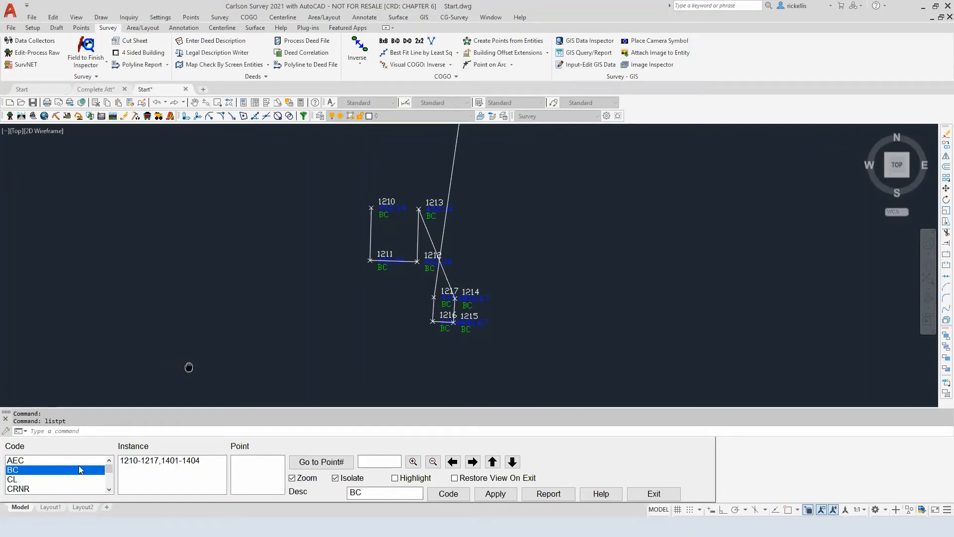
{"action": "left_click", "coordinate": [156, 462]}
{"action": "left_click", "coordinate": [156, 463]}
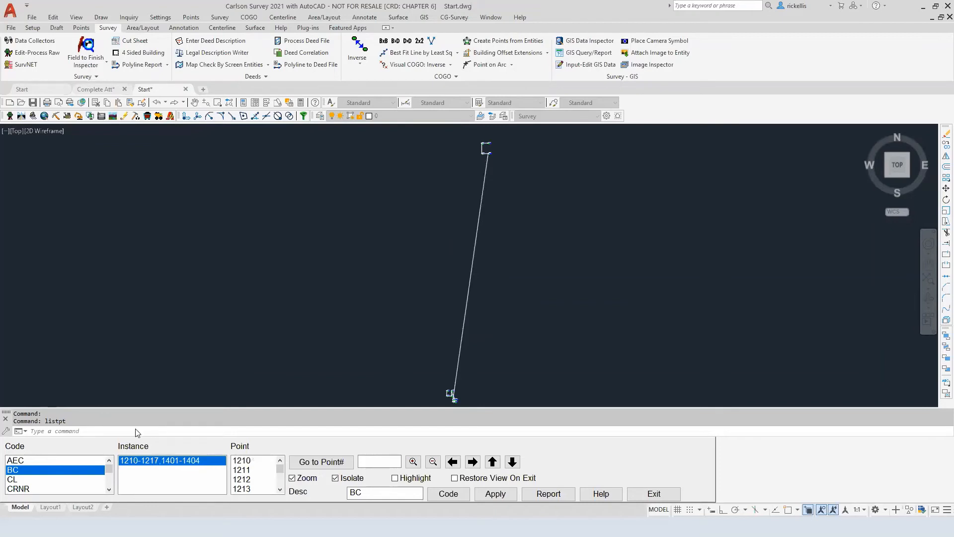
{"action": "left_click", "coordinate": [247, 489]}
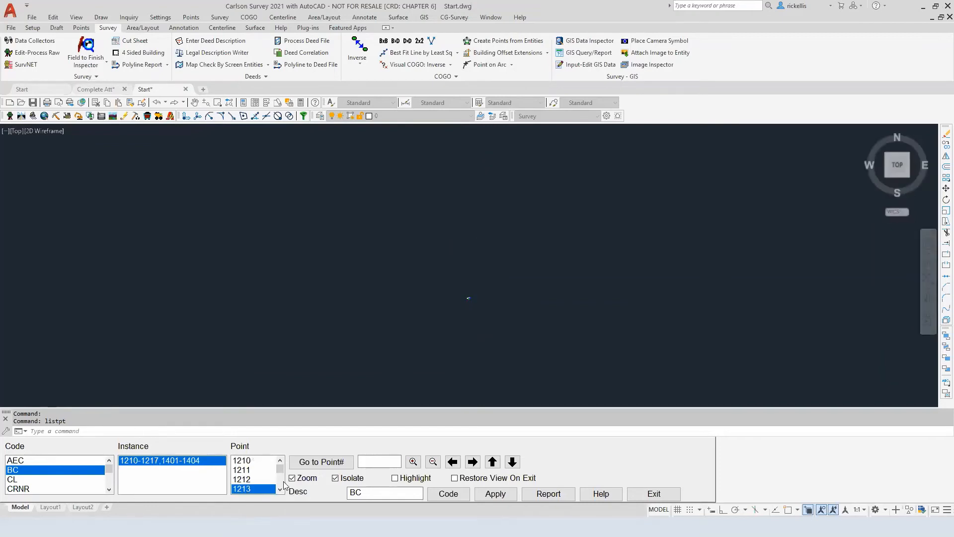
{"action": "left_click", "coordinate": [370, 494]}
{"action": "type", "text": "CLS"}
{"action": "left_click", "coordinate": [487, 494]}
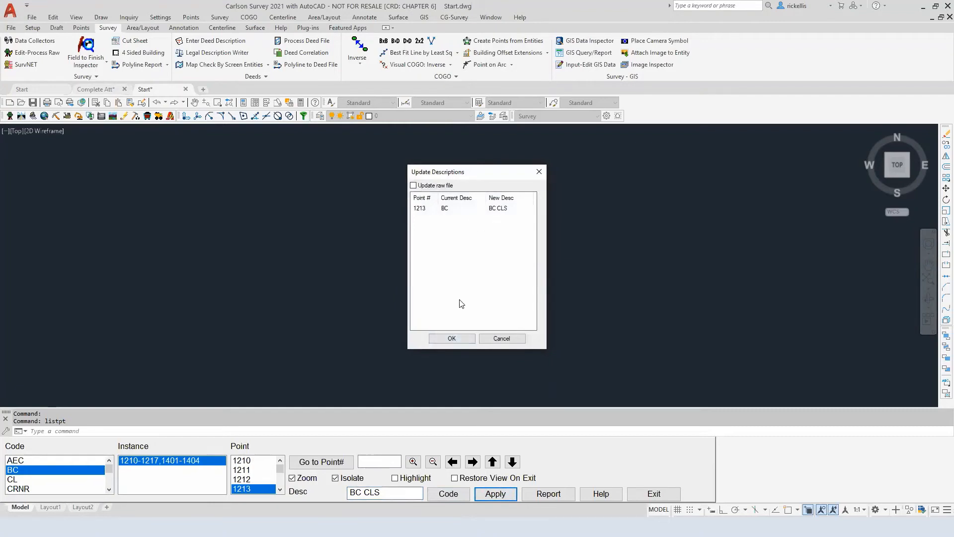
{"action": "left_click", "coordinate": [447, 338]}
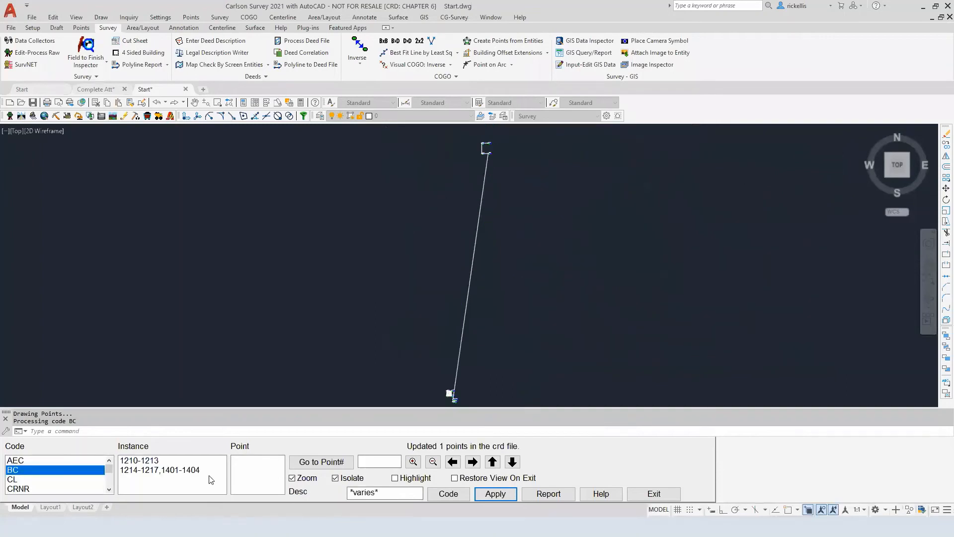
{"action": "left_click", "coordinate": [148, 462]}
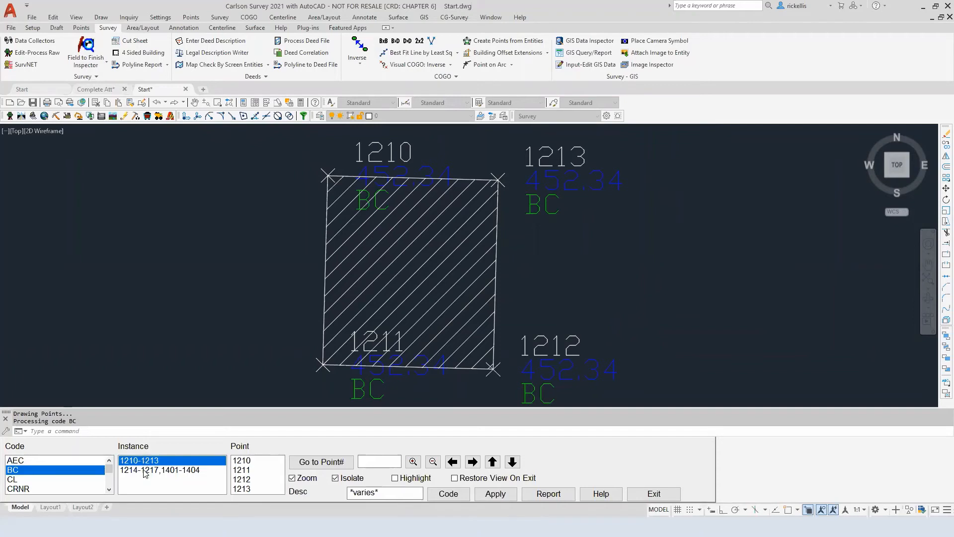
Step: Set point 1217's description to BC CLS in the 1214-1217,1401-1404 instance and accept the update
{"action": "left_click", "coordinate": [173, 473]}
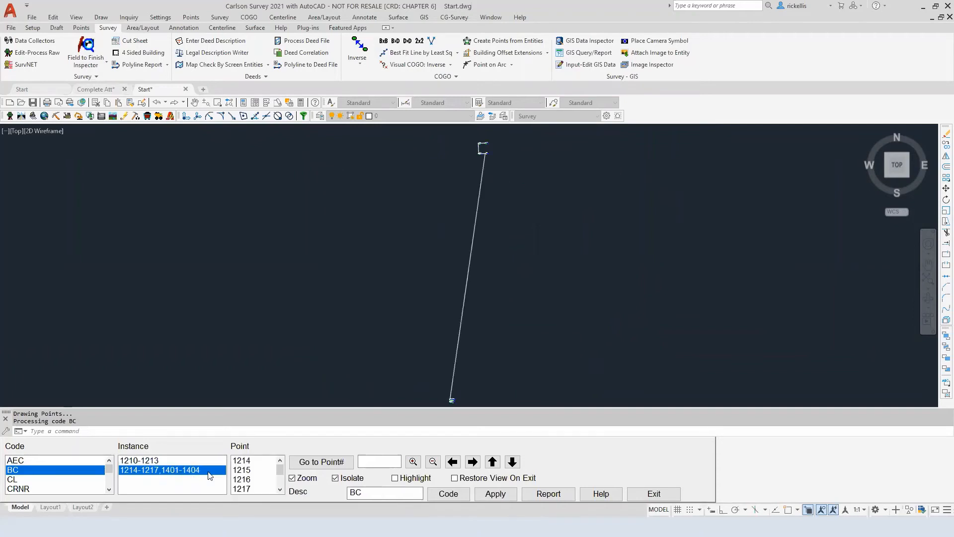
{"action": "left_click", "coordinate": [250, 489]}
{"action": "left_click", "coordinate": [376, 494]}
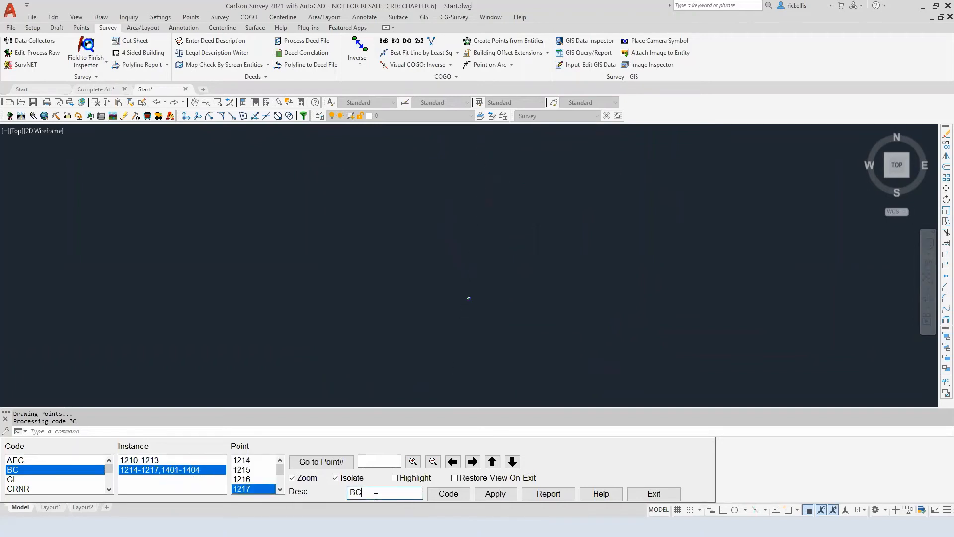
{"action": "type", "text": "CLS"}
{"action": "left_click", "coordinate": [487, 495]}
{"action": "left_click", "coordinate": [450, 343]}
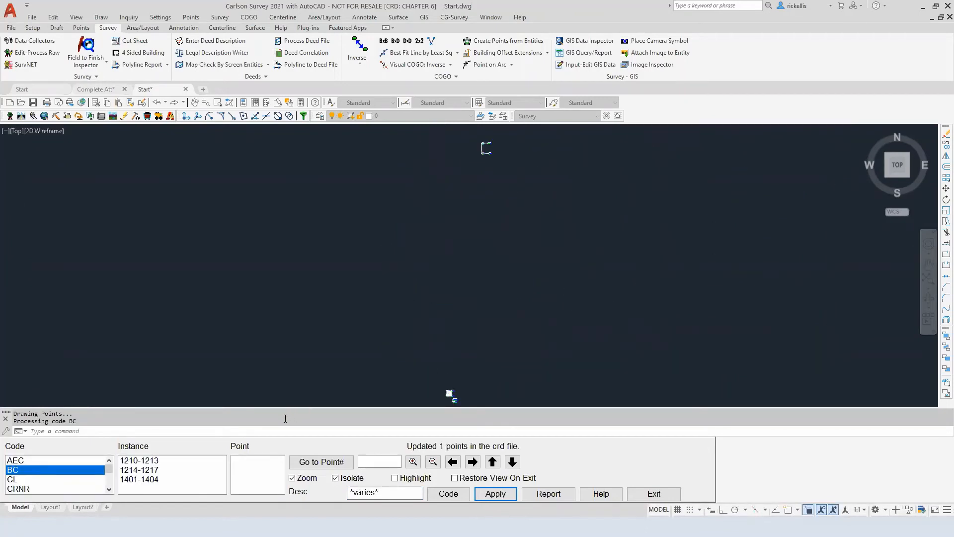
Step: Set point 1404's description to BC CLS in the 1401-1404 instance, accept the update, and check the building's outline
{"action": "left_click", "coordinate": [150, 480]}
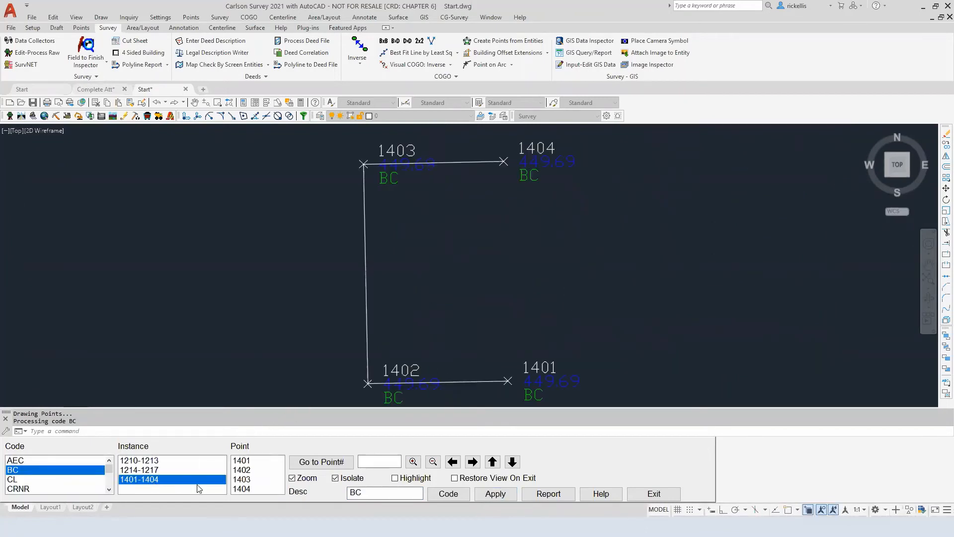
{"action": "left_click", "coordinate": [255, 490]}
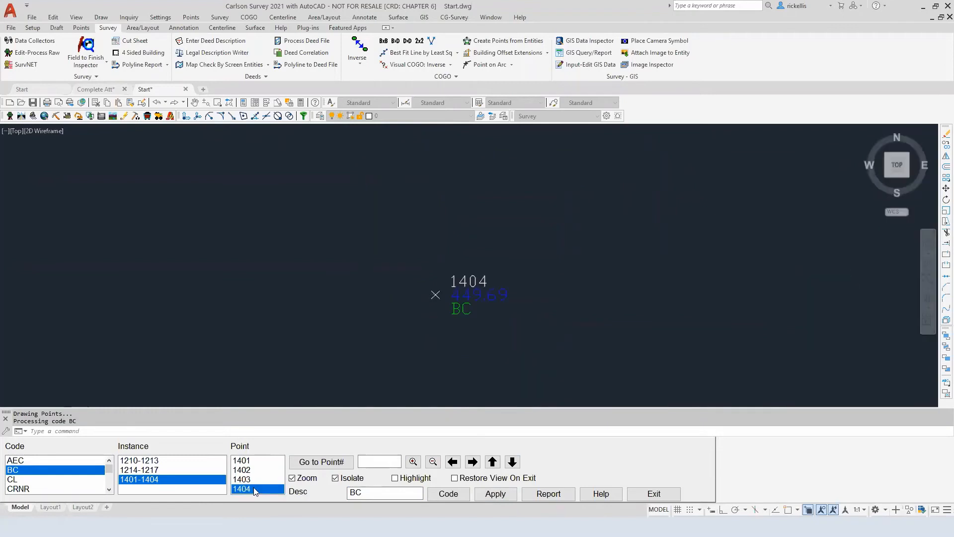
{"action": "left_click", "coordinate": [363, 492]}
{"action": "type", "text": "CLS"}
{"action": "left_click", "coordinate": [496, 494]}
{"action": "left_click", "coordinate": [456, 341]}
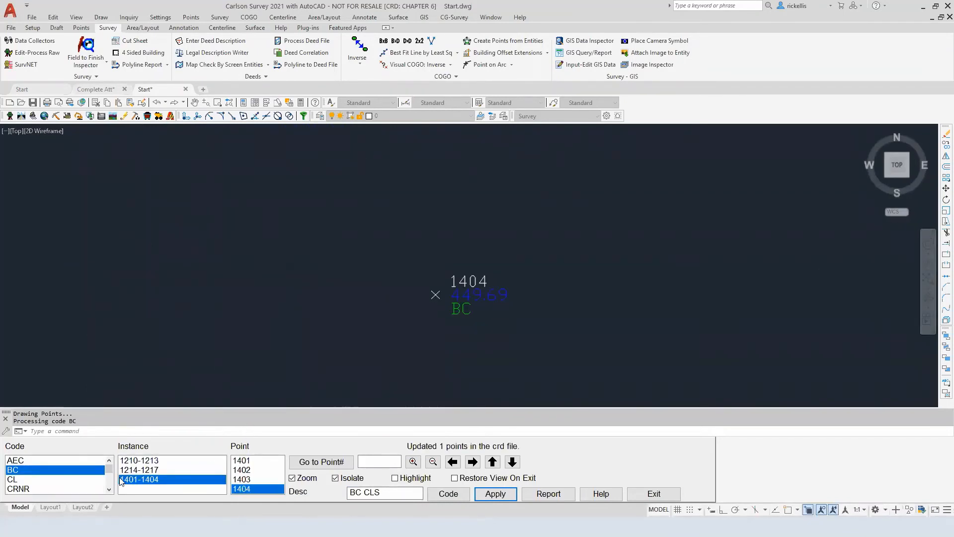
{"action": "left_click", "coordinate": [139, 479]}
{"action": "scroll", "coordinate": [313, 284], "scroll_direction": "down", "scroll_amount": 10}
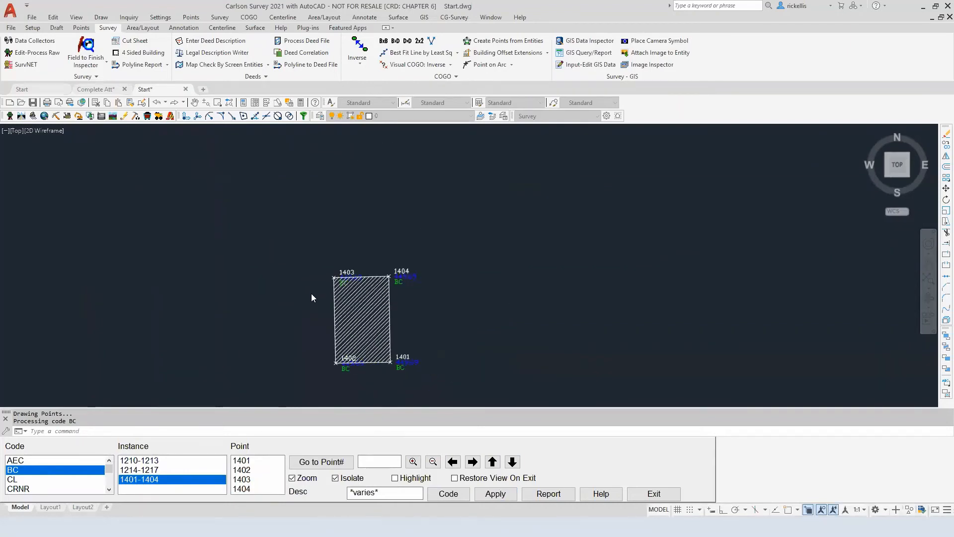
Step: Turn off isolation of the BC code and close the Field to Finish Inspector
{"action": "scroll", "coordinate": [306, 362], "scroll_direction": "down", "scroll_amount": 3}
{"action": "middle_click_drag", "start_coordinate": [306, 359], "coordinate": [367, 233]}
{"action": "scroll", "coordinate": [328, 275], "scroll_direction": "down", "scroll_amount": 3}
{"action": "middle_click_drag", "start_coordinate": [406, 159], "coordinate": [405, 142]}
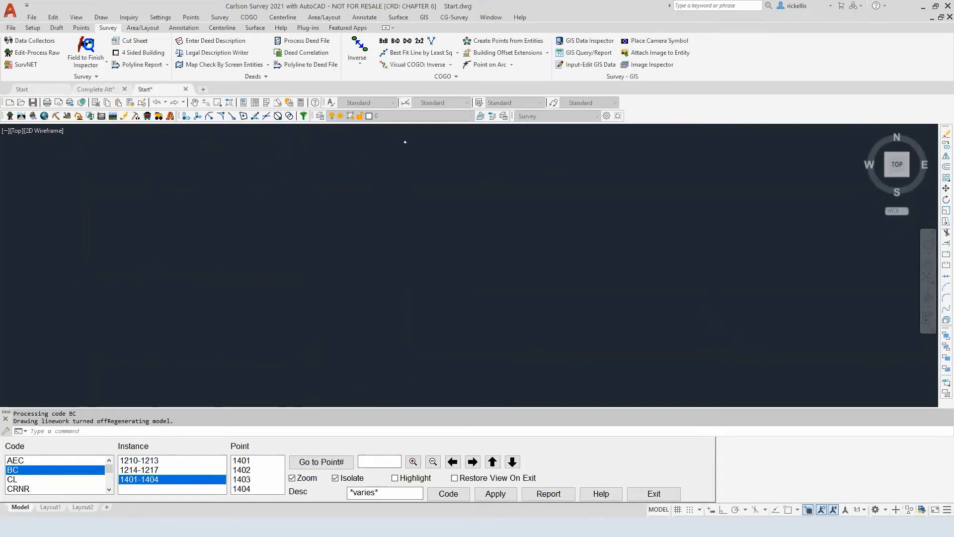
{"action": "scroll", "coordinate": [406, 200], "scroll_direction": "down", "scroll_amount": 3}
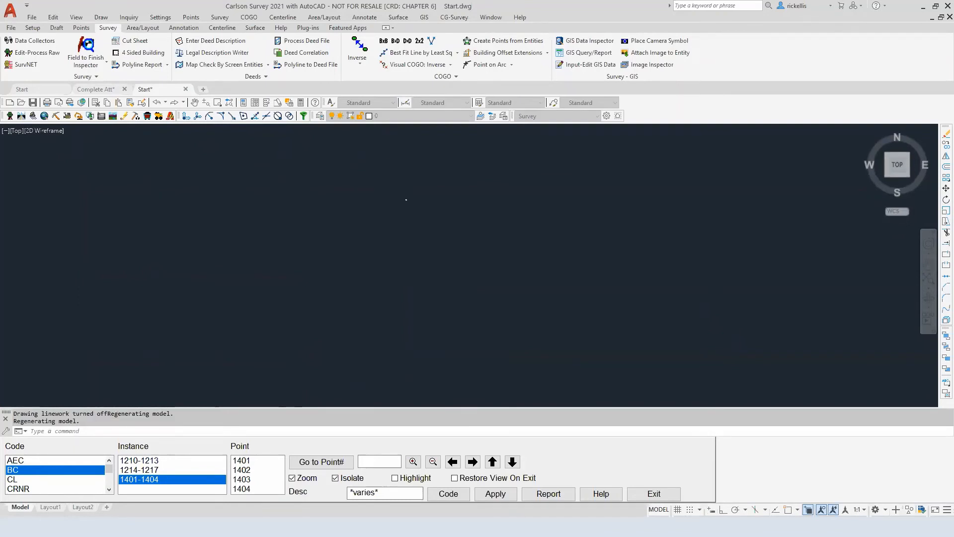
{"action": "left_click", "coordinate": [336, 478]}
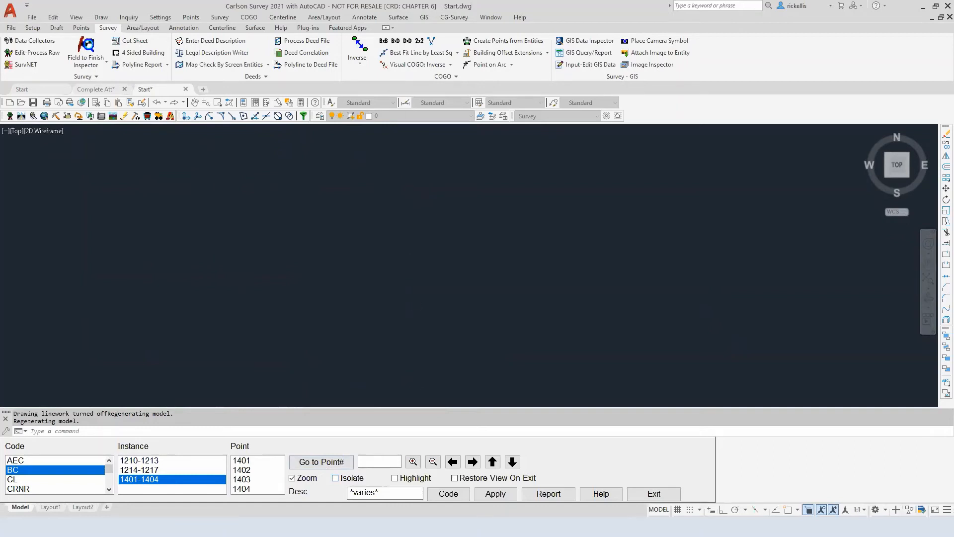
{"action": "left_click", "coordinate": [654, 493]}
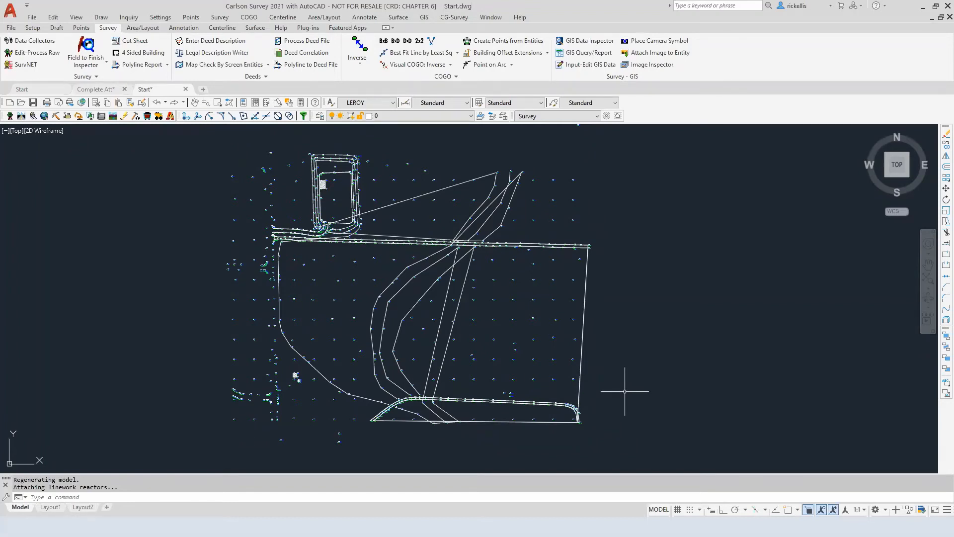
Step: Examine the TOP and TOE linework around points 1121, 1142 and 1143 and south of the driveway at points 1153-1160
{"action": "scroll", "coordinate": [399, 396], "scroll_direction": "up", "scroll_amount": 4}
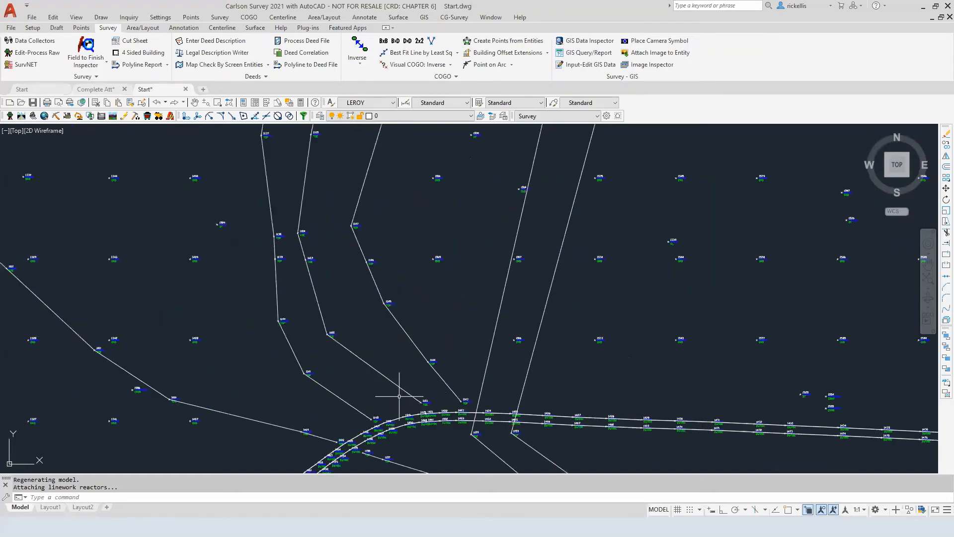
{"action": "scroll", "coordinate": [399, 396], "scroll_direction": "up", "scroll_amount": 2}
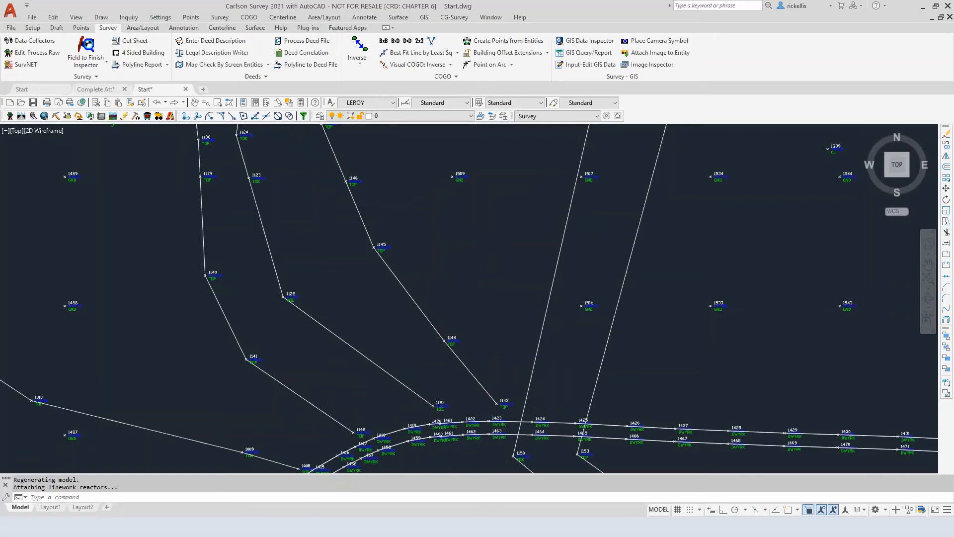
{"action": "scroll", "coordinate": [370, 402], "scroll_direction": "down", "scroll_amount": 6}
{"action": "scroll", "coordinate": [369, 402], "scroll_direction": "up", "scroll_amount": 2}
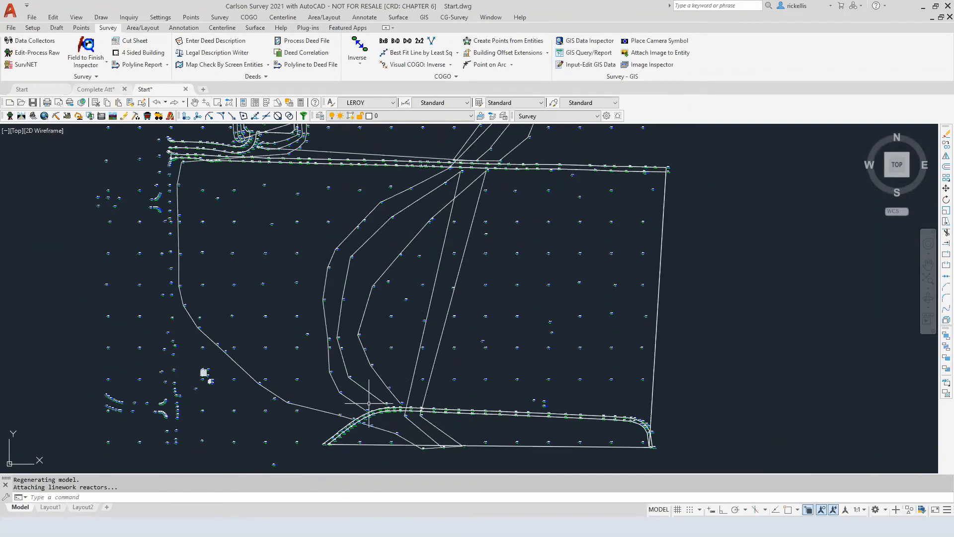
{"action": "scroll", "coordinate": [423, 450], "scroll_direction": "up", "scroll_amount": 5}
{"action": "middle_click_drag", "start_coordinate": [439, 454], "coordinate": [380, 396]}
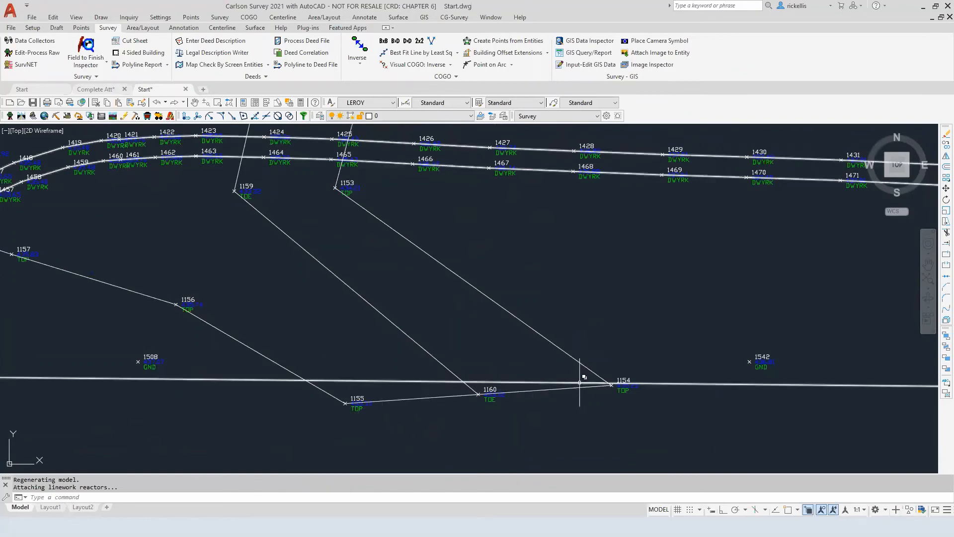
{"action": "scroll", "coordinate": [579, 383], "scroll_direction": "down", "scroll_amount": 6}
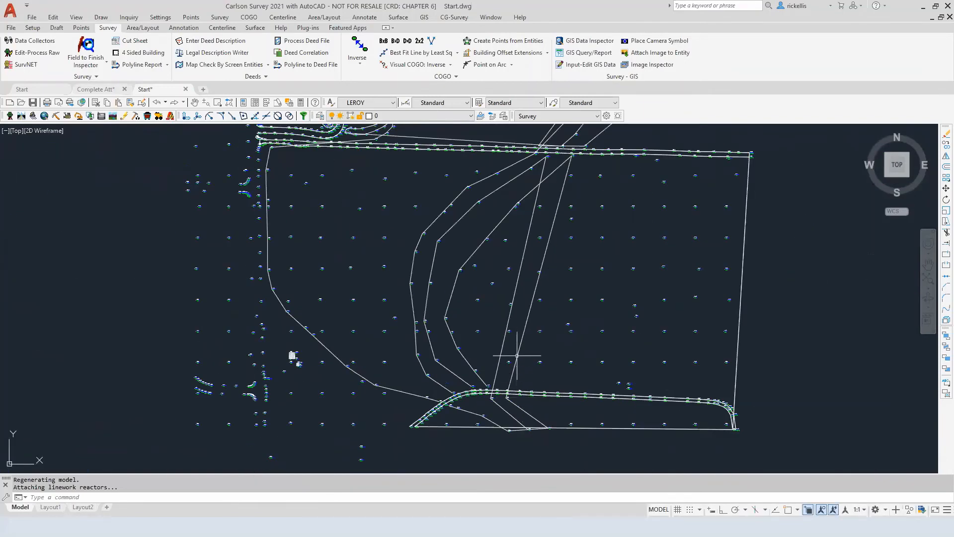
{"action": "middle_click_drag", "start_coordinate": [517, 356], "coordinate": [491, 474]}
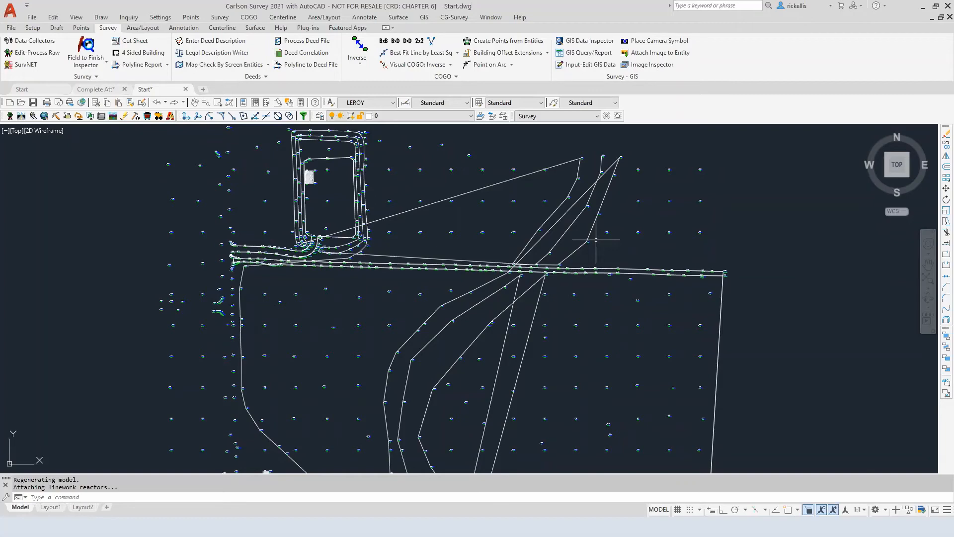
Step: Examine the TOP and TOE linework north of the upper driveway around points 1109-1117 and where it crosses the driveway
{"action": "mouse_move", "coordinate": [603, 219]}
{"action": "middle_mouse_down"}
{"action": "mouse_move", "coordinate": [552, 280]}
{"action": "mouse_move", "coordinate": [503, 290]}
{"action": "middle_mouse_up"}
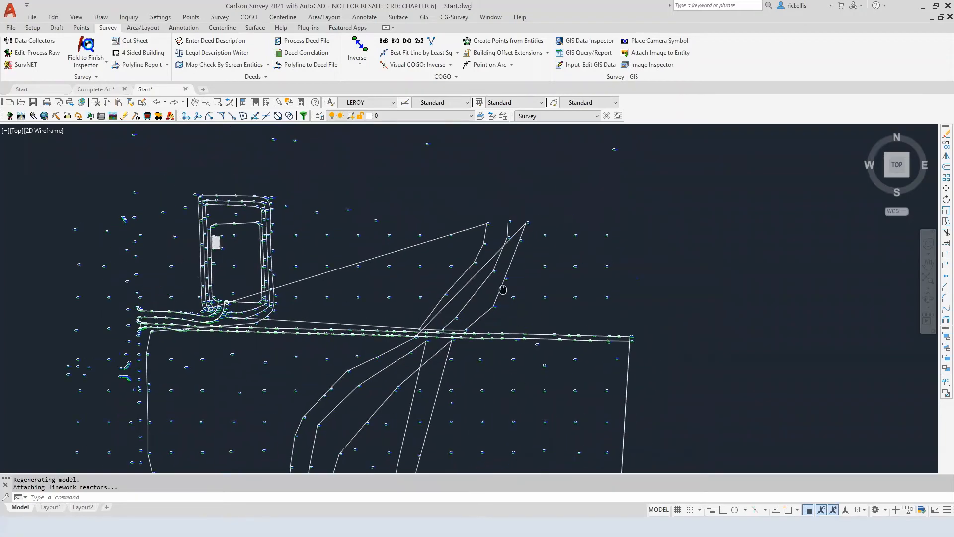
{"action": "scroll", "coordinate": [458, 309], "scroll_direction": "up", "scroll_amount": 8}
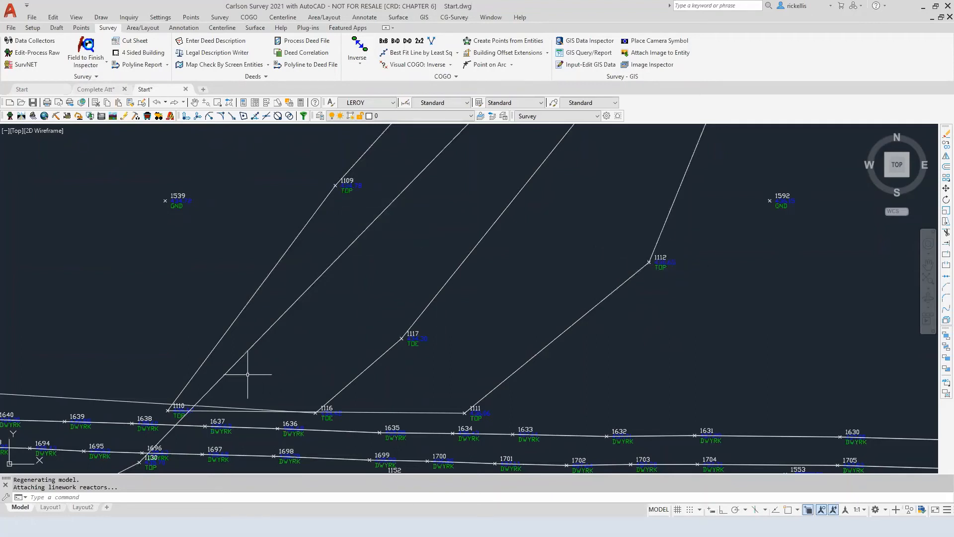
{"action": "mouse_move", "coordinate": [246, 373]}
{"action": "middle_mouse_down"}
{"action": "mouse_move", "coordinate": [238, 359]}
{"action": "mouse_move", "coordinate": [213, 373]}
{"action": "middle_mouse_up"}
{"action": "scroll", "coordinate": [174, 383], "scroll_direction": "down", "scroll_amount": 3}
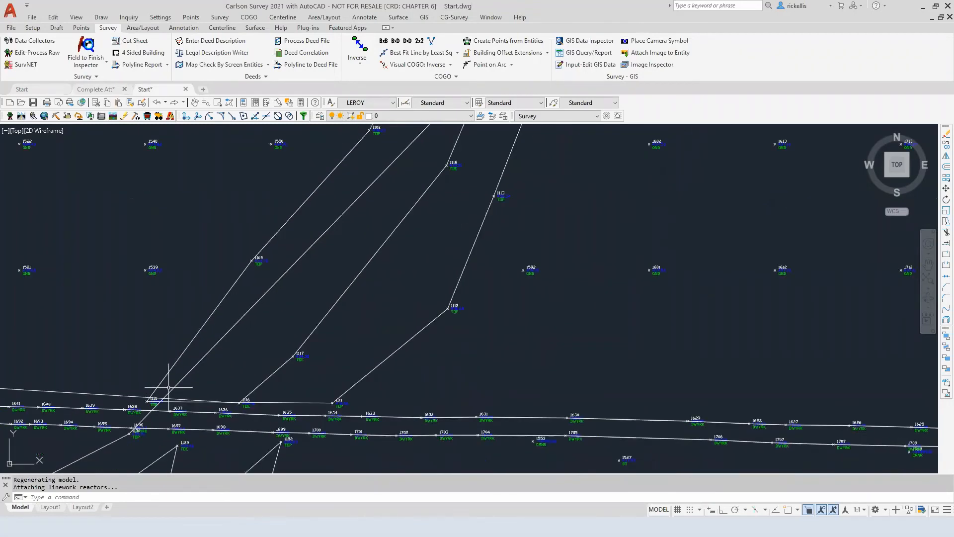
{"action": "middle_click_drag", "start_coordinate": [173, 368], "coordinate": [150, 407]}
{"action": "scroll", "coordinate": [150, 402], "scroll_direction": "down", "scroll_amount": 2}
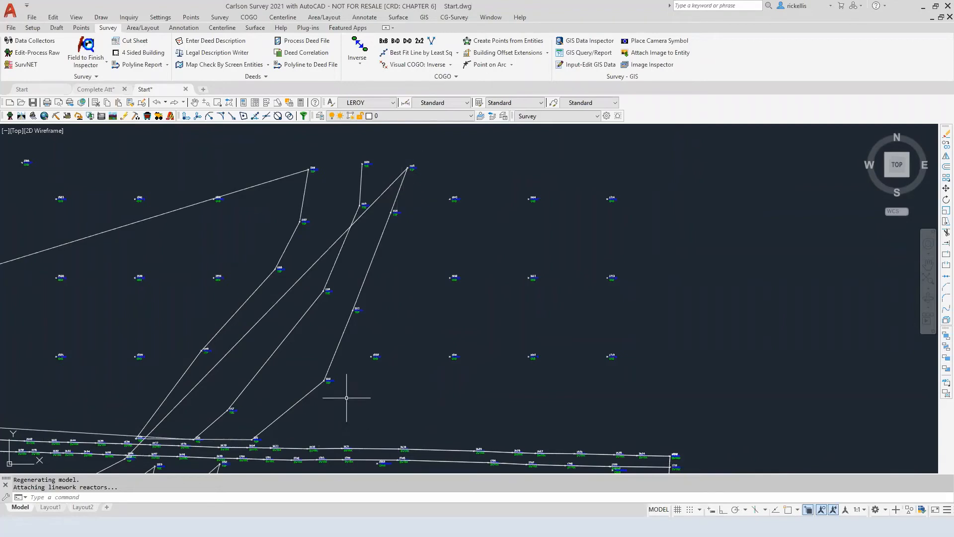
{"action": "mouse_move", "coordinate": [373, 383]}
{"action": "middle_mouse_down"}
{"action": "mouse_move", "coordinate": [392, 299]}
{"action": "mouse_move", "coordinate": [450, 172]}
{"action": "middle_mouse_up"}
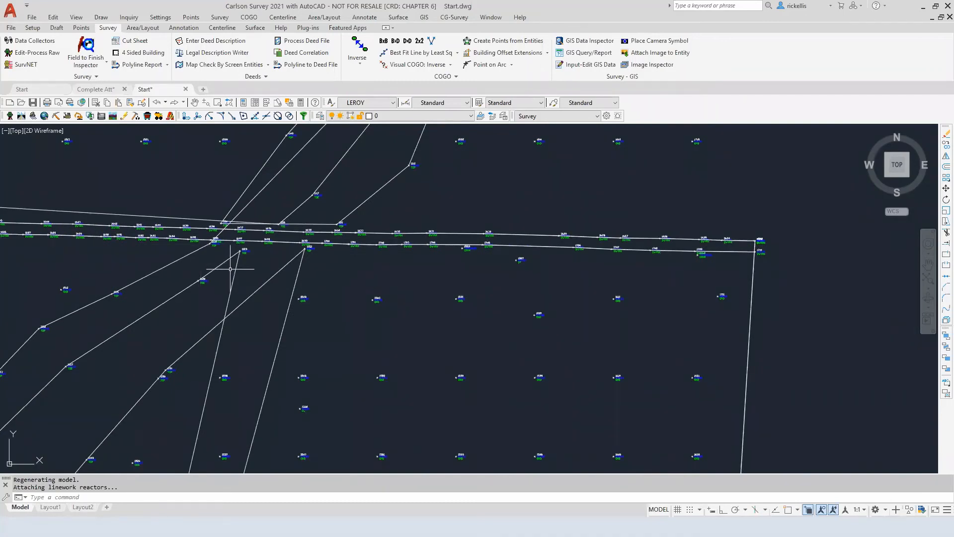
{"action": "scroll", "coordinate": [230, 269], "scroll_direction": "down", "scroll_amount": 2}
{"action": "middle_click_drag", "start_coordinate": [235, 275], "coordinate": [244, 321]}
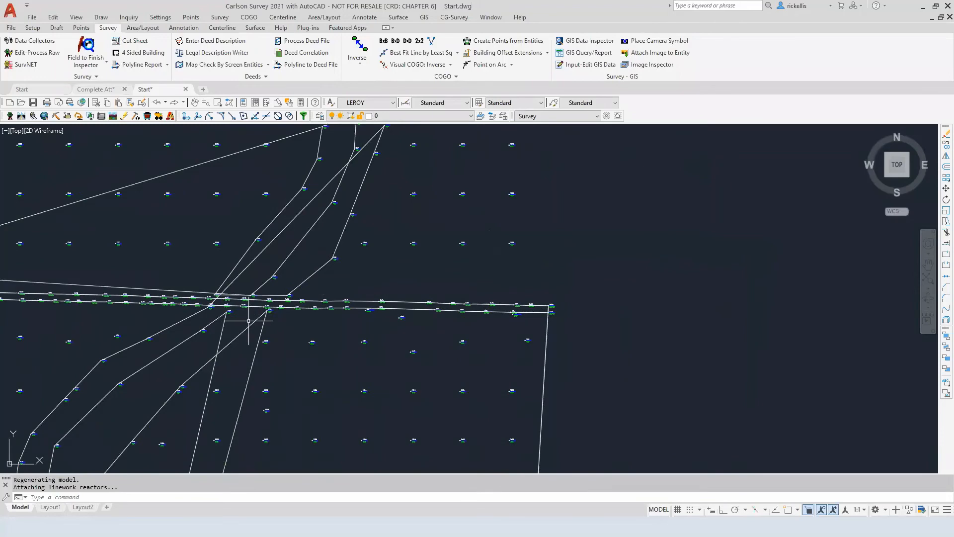
Step: Trace the TOP line from point 1106 through 1115 and the adjacent TOE line to find where the linework should break
{"action": "scroll", "coordinate": [273, 273], "scroll_direction": "up", "scroll_amount": 2}
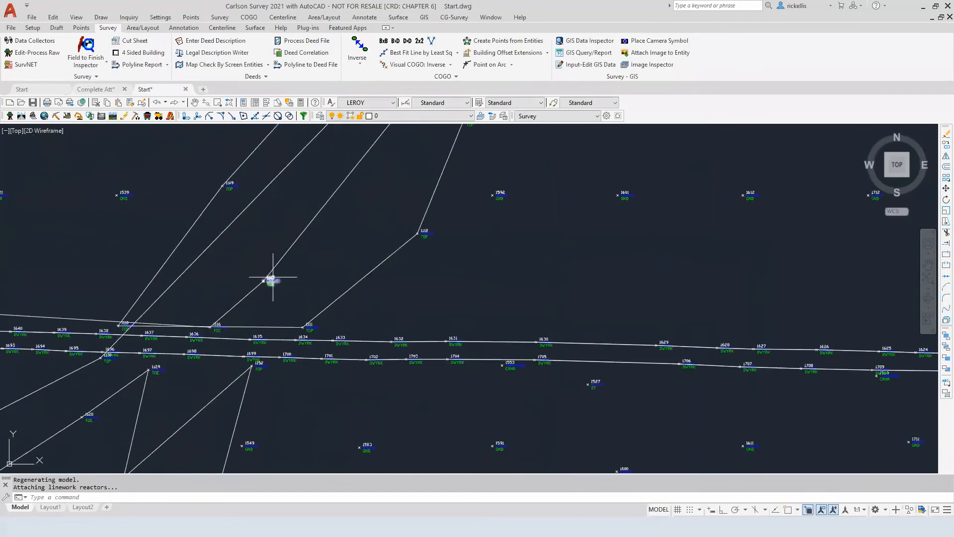
{"action": "scroll", "coordinate": [271, 277], "scroll_direction": "up", "scroll_amount": 2}
{"action": "middle_click_drag", "start_coordinate": [270, 276], "coordinate": [258, 385]}
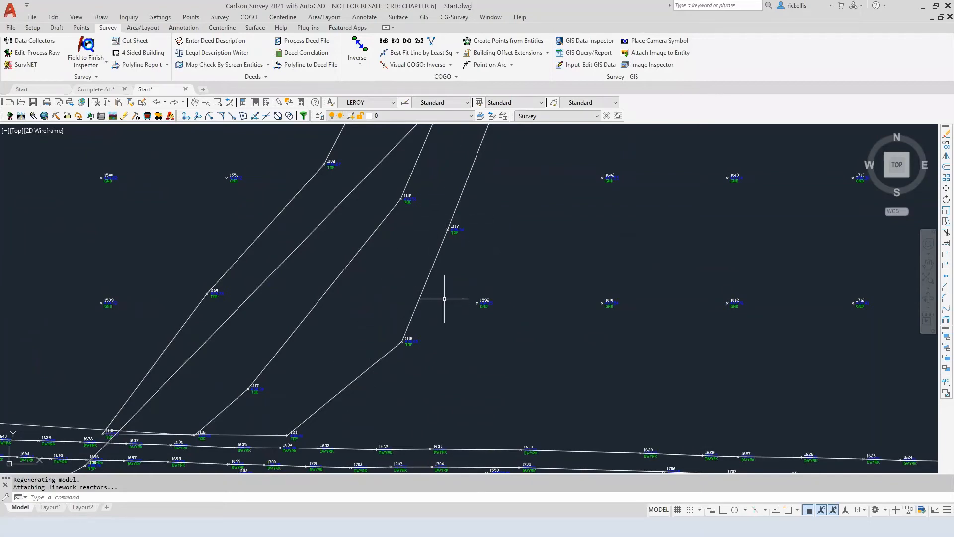
{"action": "scroll", "coordinate": [438, 286], "scroll_direction": "down", "scroll_amount": 2}
{"action": "scroll", "coordinate": [438, 285], "scroll_direction": "down", "scroll_amount": 2}
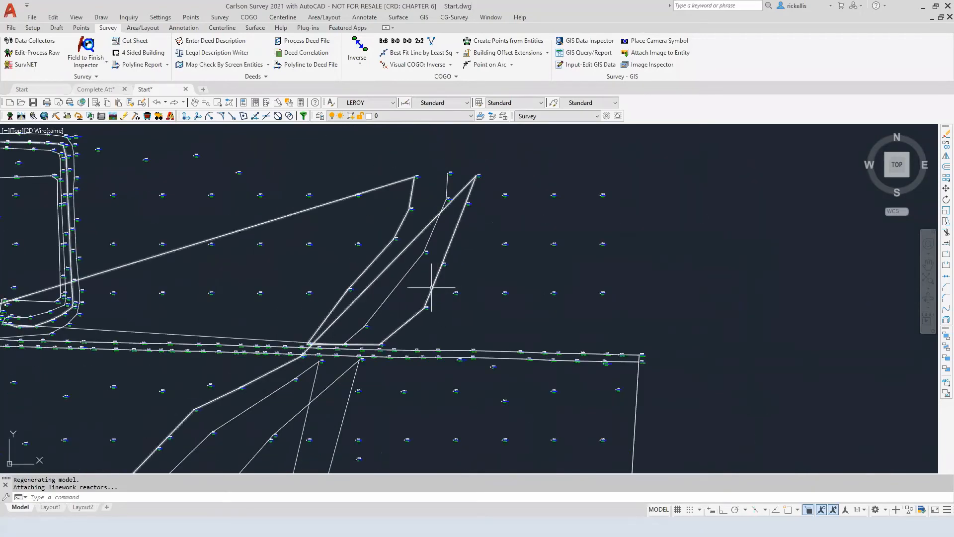
{"action": "scroll", "coordinate": [399, 330], "scroll_direction": "up", "scroll_amount": 4}
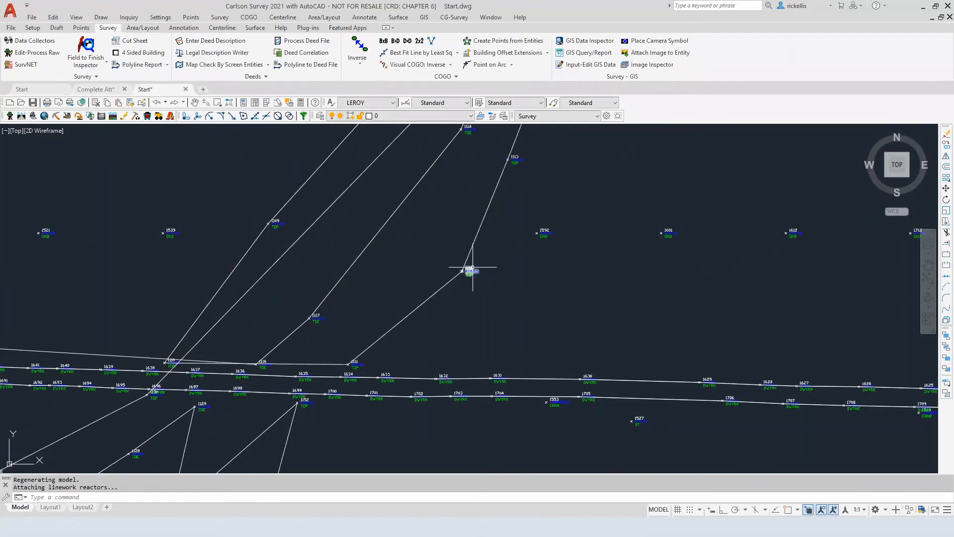
{"action": "middle_click_drag", "start_coordinate": [508, 227], "coordinate": [484, 316]}
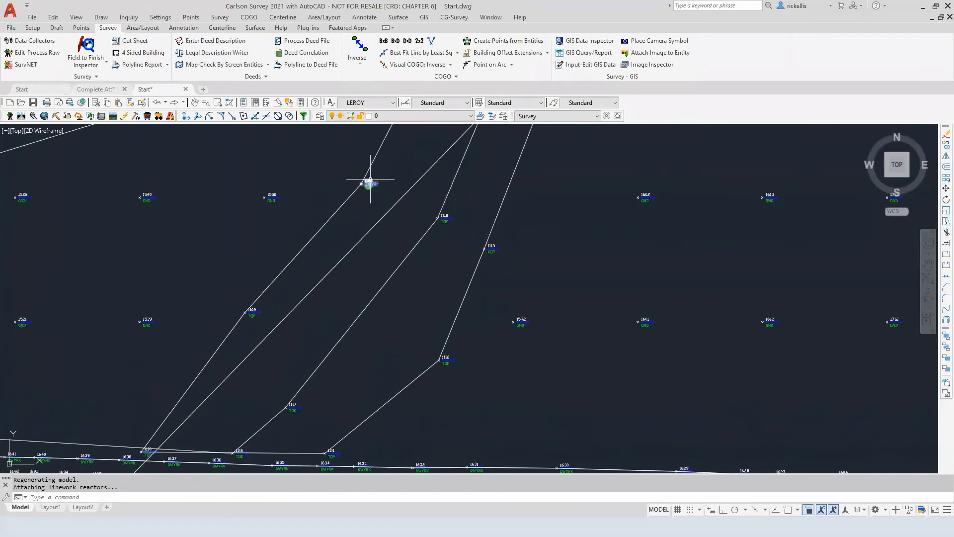
{"action": "middle_click_drag", "start_coordinate": [369, 187], "coordinate": [306, 315]}
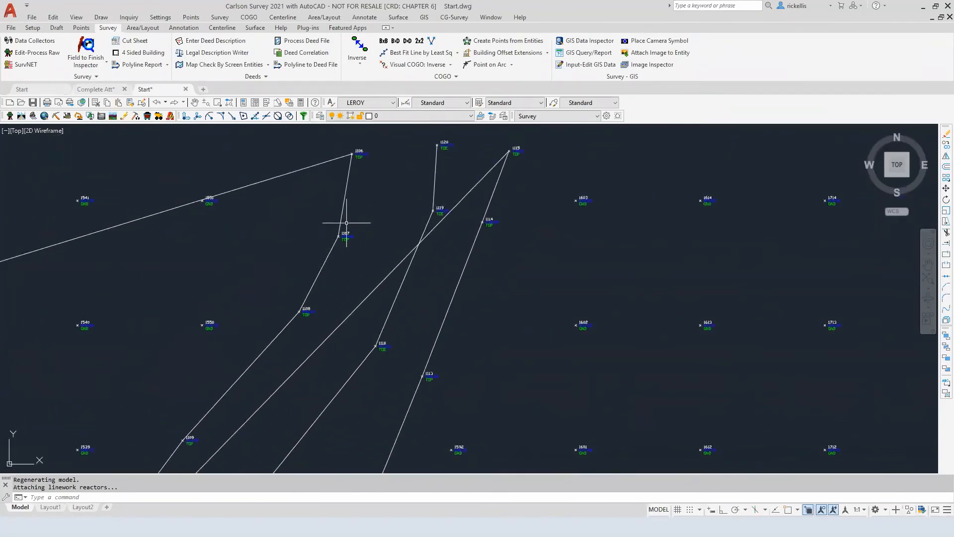
{"action": "middle_click_drag", "start_coordinate": [398, 276], "coordinate": [444, 180]}
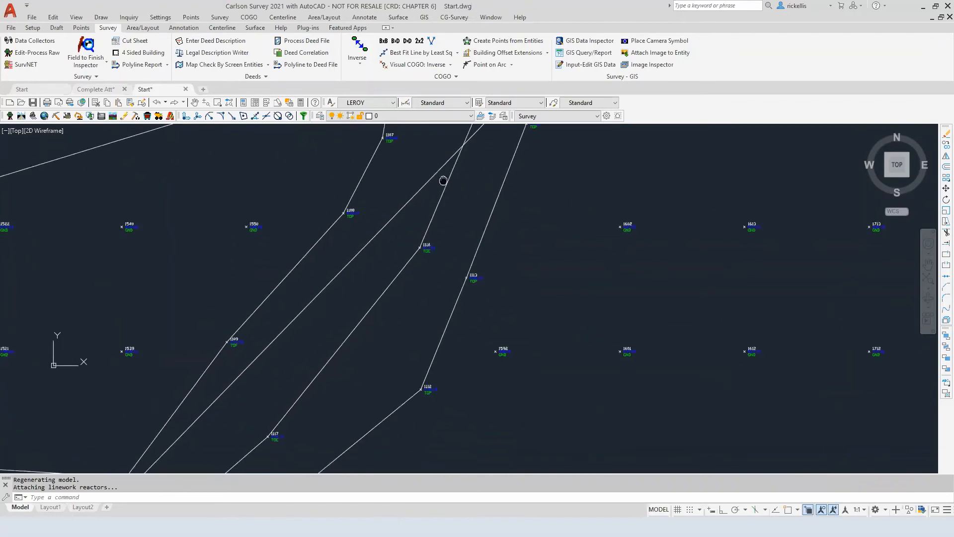
{"action": "middle_click_drag", "start_coordinate": [330, 437], "coordinate": [449, 231]}
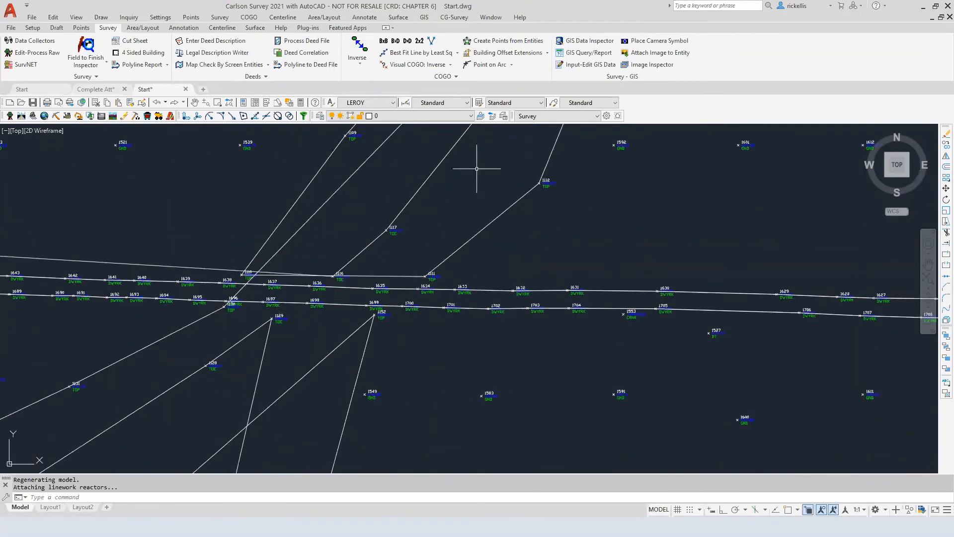
{"action": "middle_click_drag", "start_coordinate": [550, 166], "coordinate": [467, 366]}
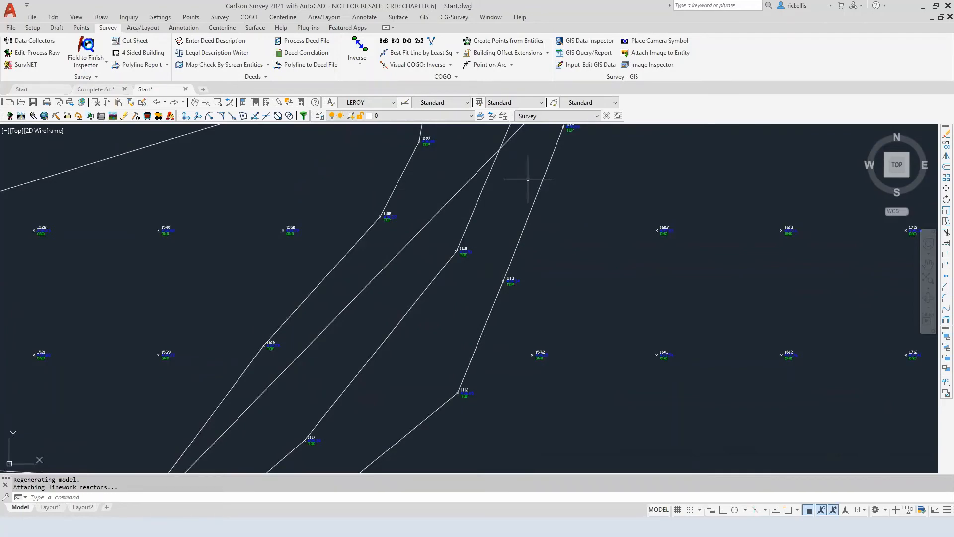
{"action": "scroll", "coordinate": [532, 251], "scroll_direction": "down", "scroll_amount": 4}
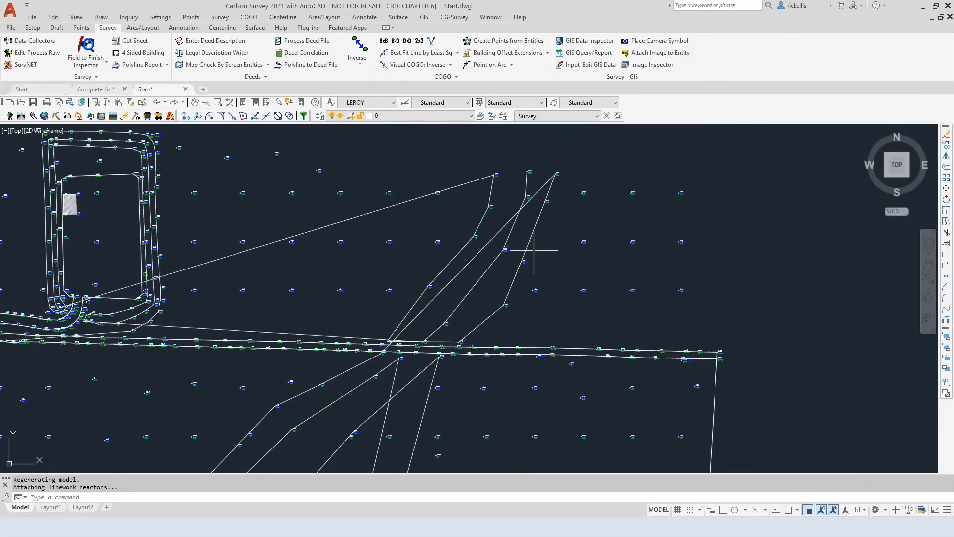
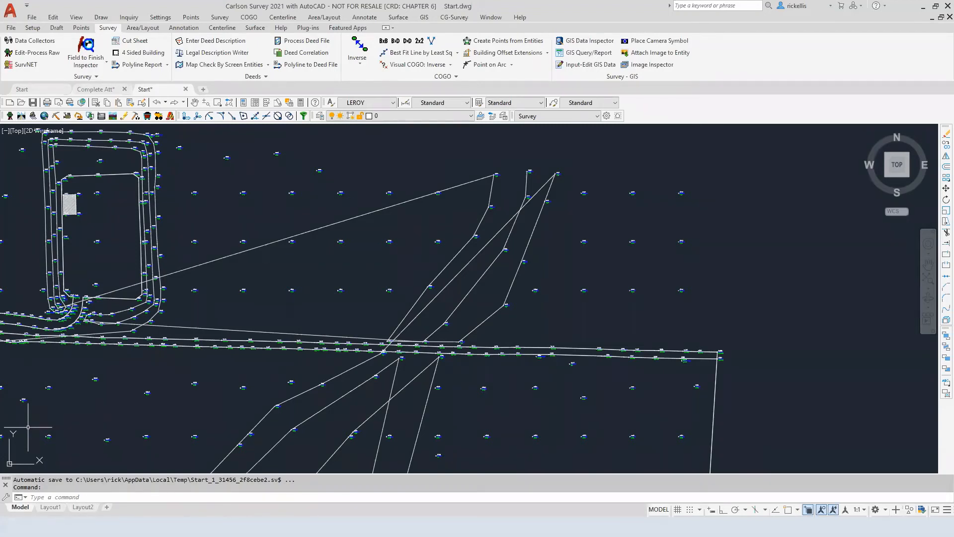
Step: Erase point 1513 with Erase Points, picking it from the screen, deleting it from the coordinate file and removing both symbol and attributes
{"action": "scroll", "coordinate": [309, 290], "scroll_direction": "up", "scroll_amount": 4}
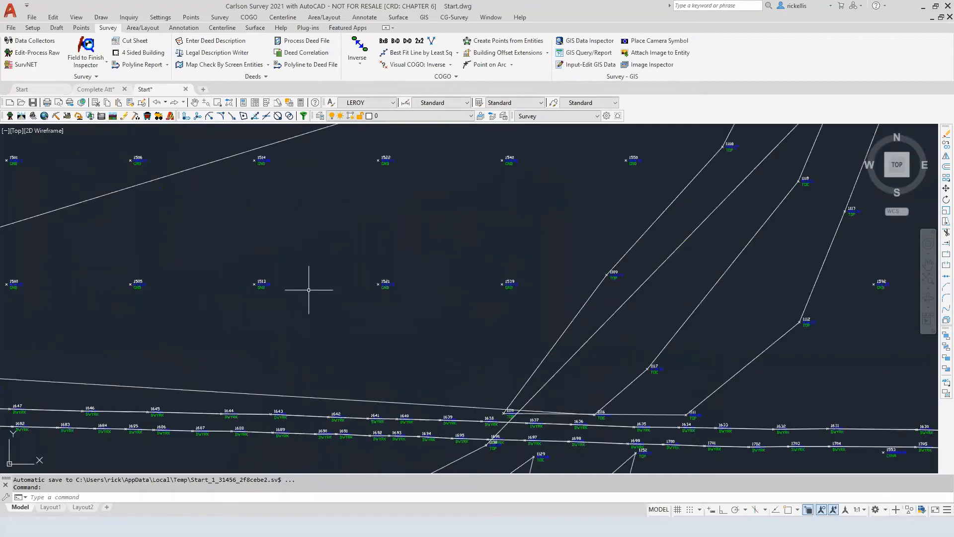
{"action": "scroll", "coordinate": [288, 266], "scroll_direction": "up", "scroll_amount": 2}
{"action": "middle_click_drag", "start_coordinate": [288, 267], "coordinate": [312, 302]}
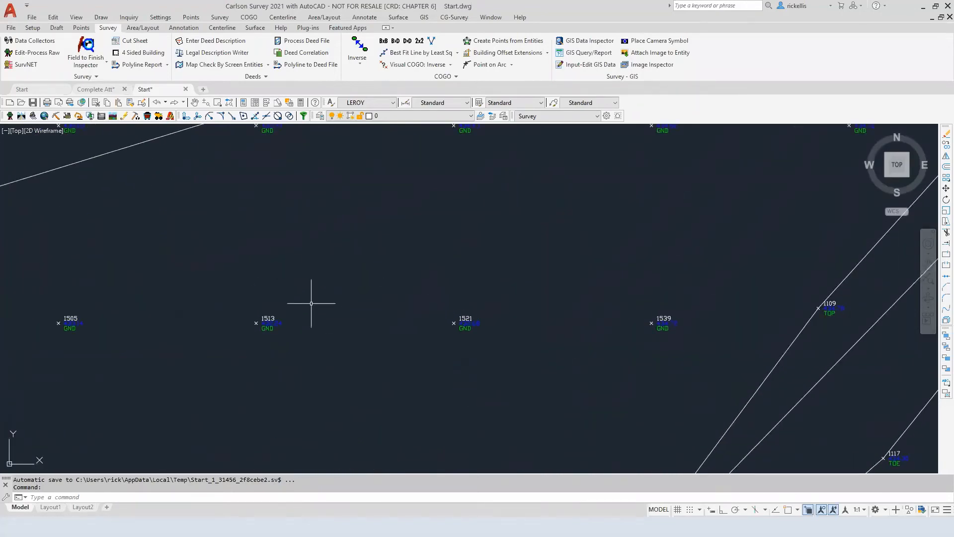
{"action": "left_click", "coordinate": [191, 17]}
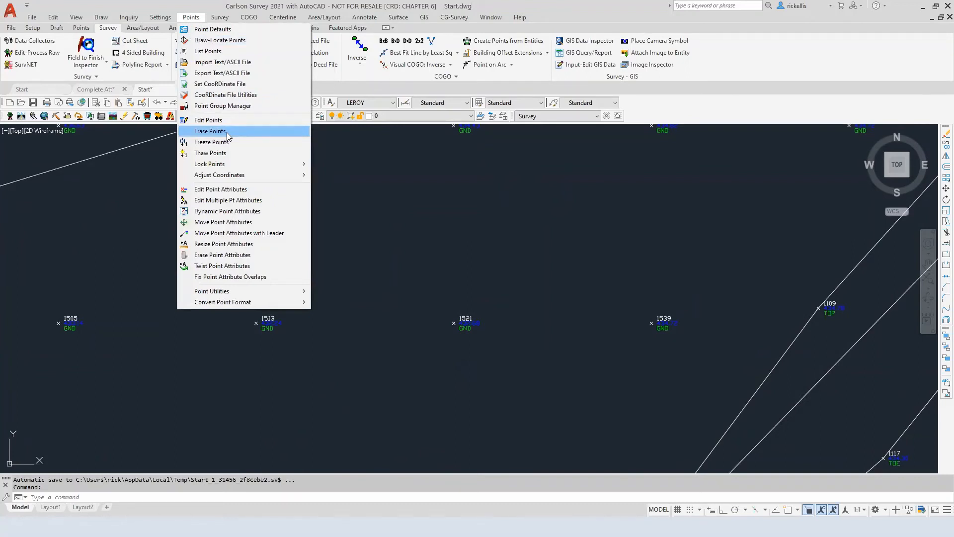
{"action": "left_click", "coordinate": [227, 132]}
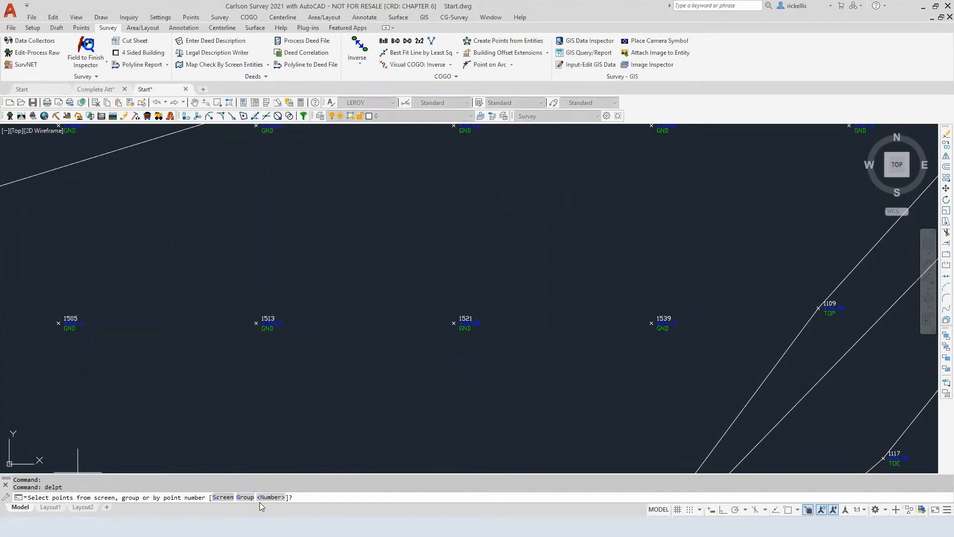
{"action": "left_click", "coordinate": [222, 499]}
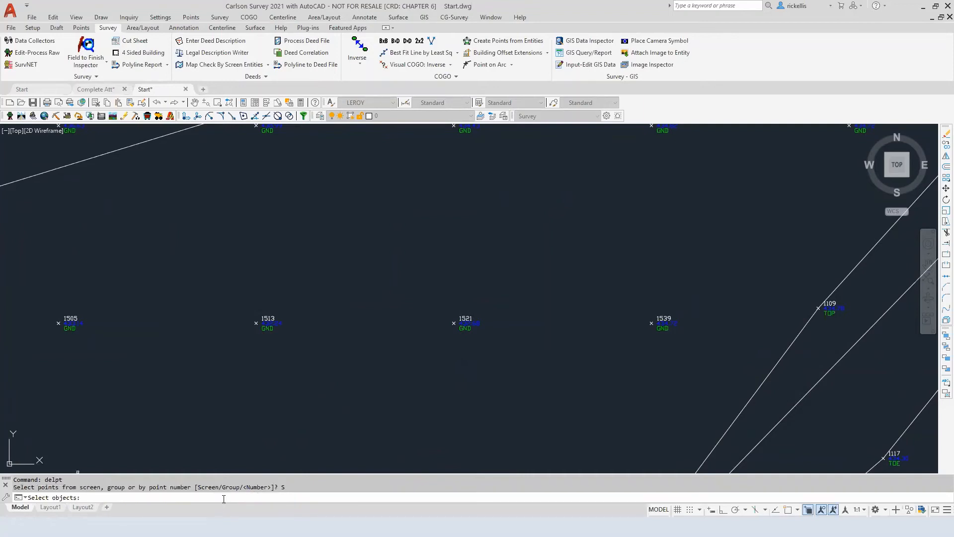
{"action": "left_click", "coordinate": [271, 330]}
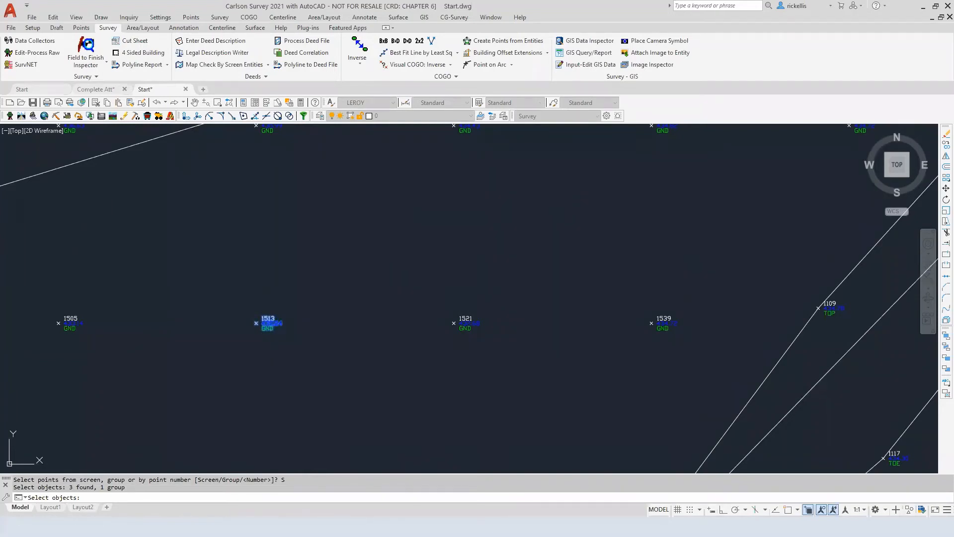
{"action": "key", "text": "Return"}
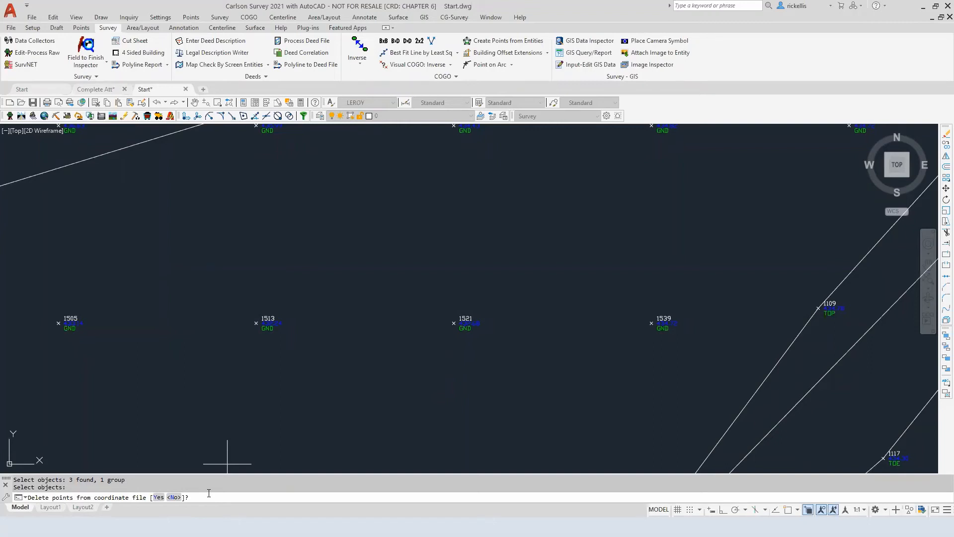
{"action": "key", "text": "Return"}
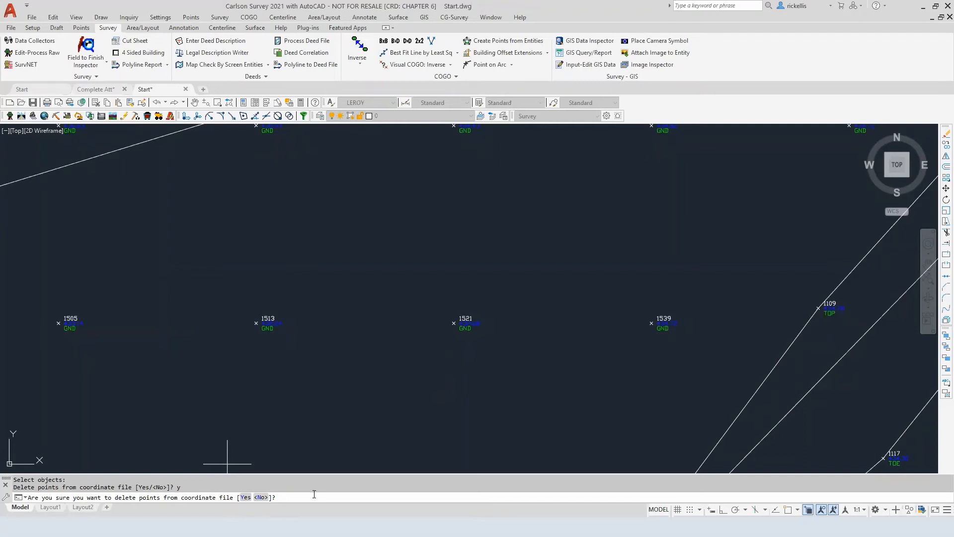
{"action": "type", "text": "y"}
{"action": "key", "text": "Return"}
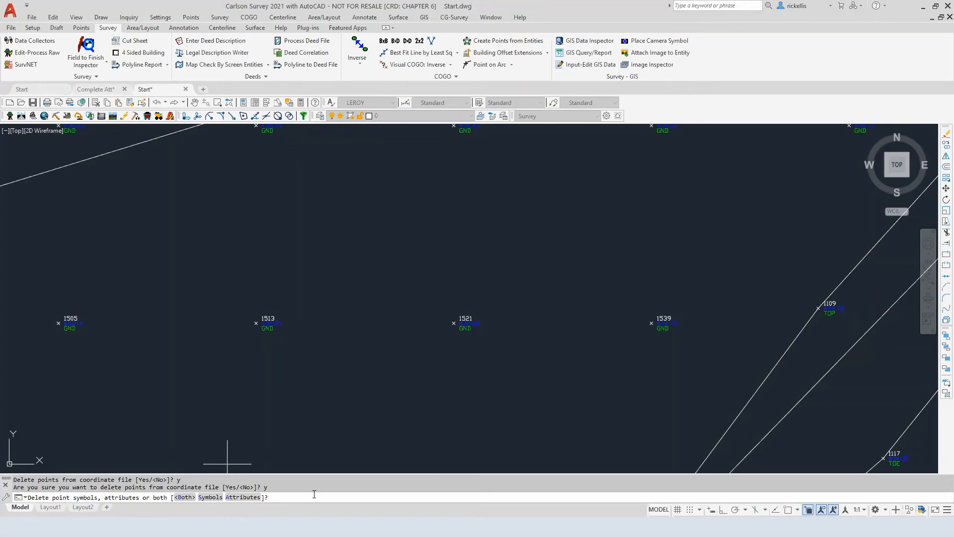
{"action": "key", "text": "Return"}
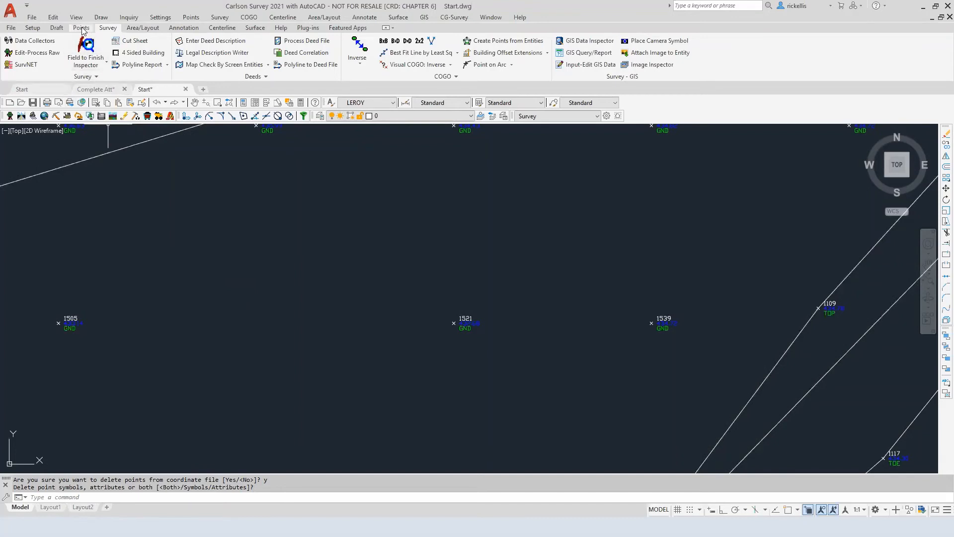
Step: Check the Maintain CRD History File option in Carlson's general configuration settings
{"action": "left_click", "coordinate": [32, 29]}
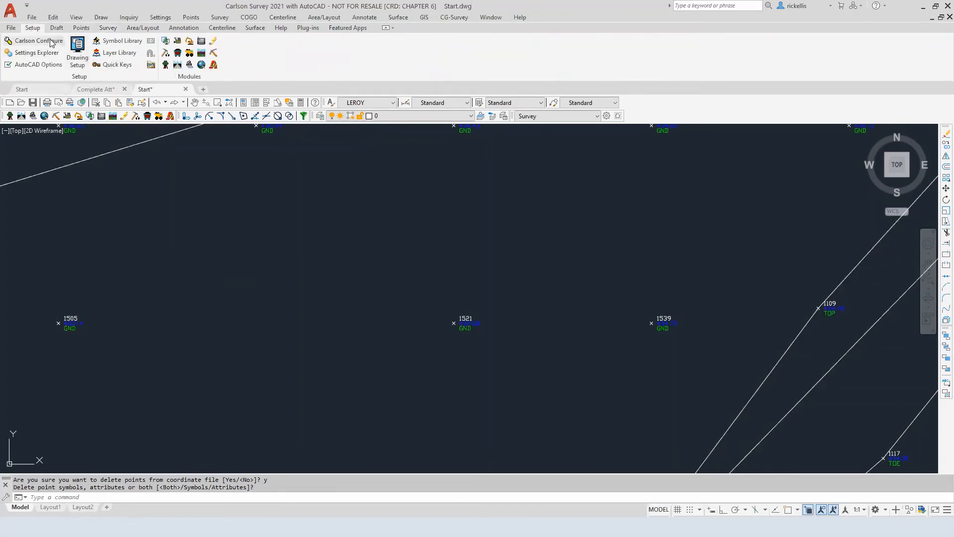
{"action": "left_click", "coordinate": [51, 41]}
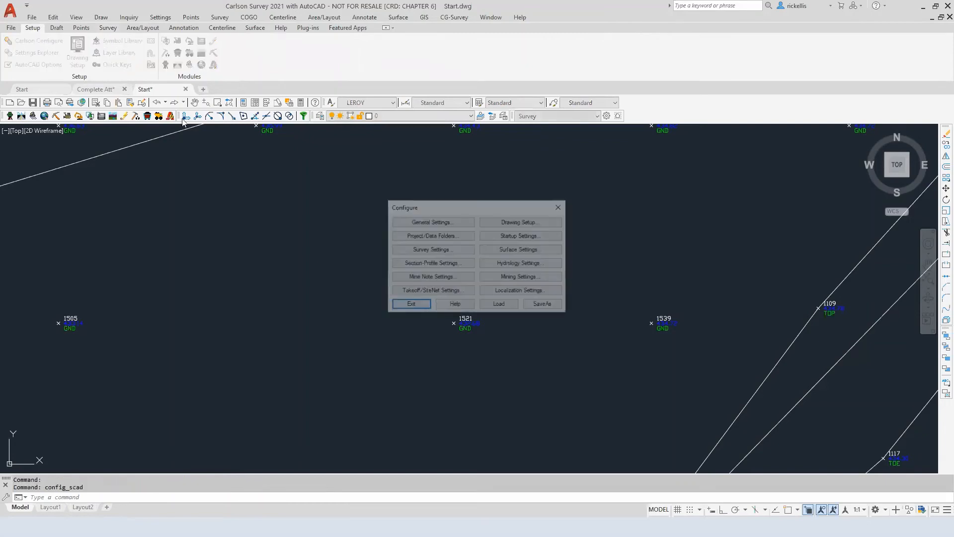
{"action": "left_click", "coordinate": [427, 222]}
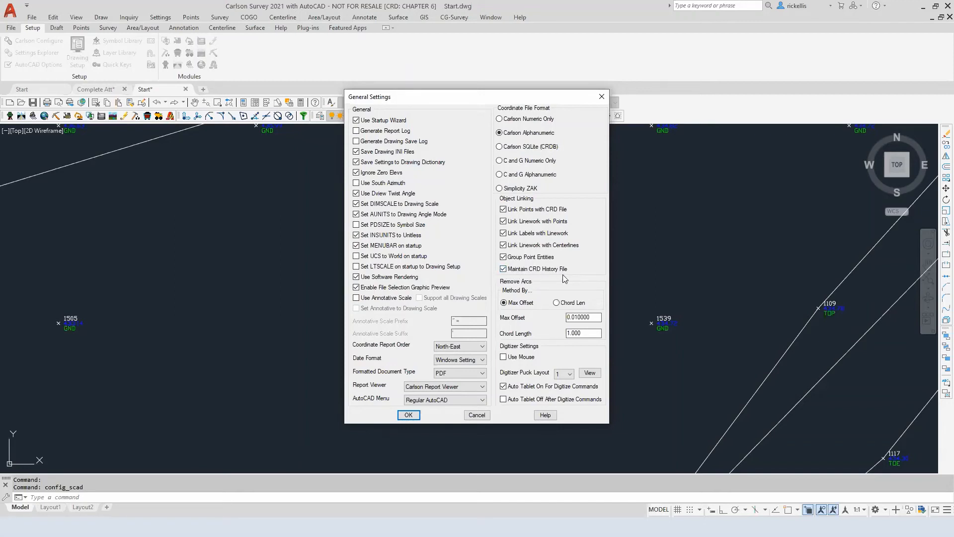
{"action": "left_click", "coordinate": [409, 415]}
{"action": "left_click", "coordinate": [410, 306]}
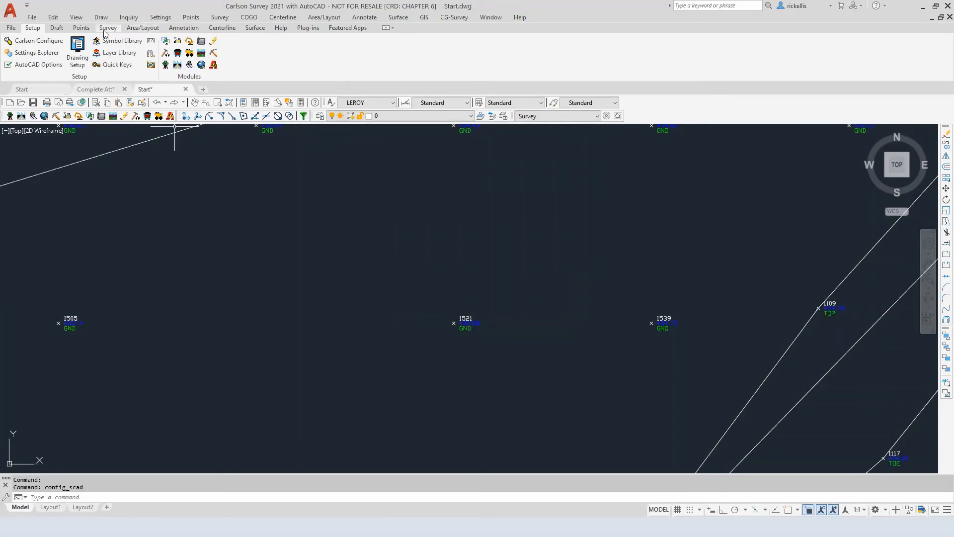
Step: Restore point 1513 by undoing its Delete Points entry in the coordinate file's point history
{"action": "left_click", "coordinate": [81, 28]}
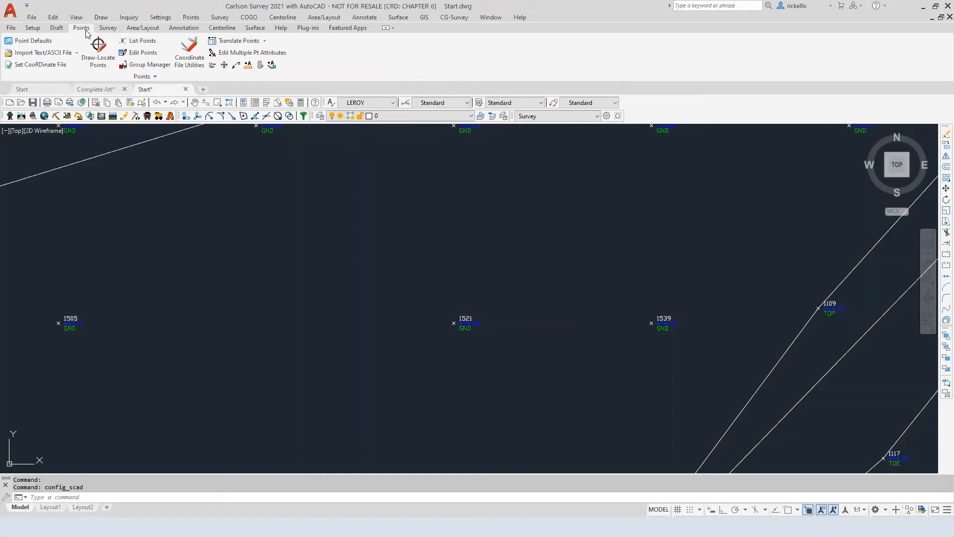
{"action": "left_click", "coordinate": [195, 62]}
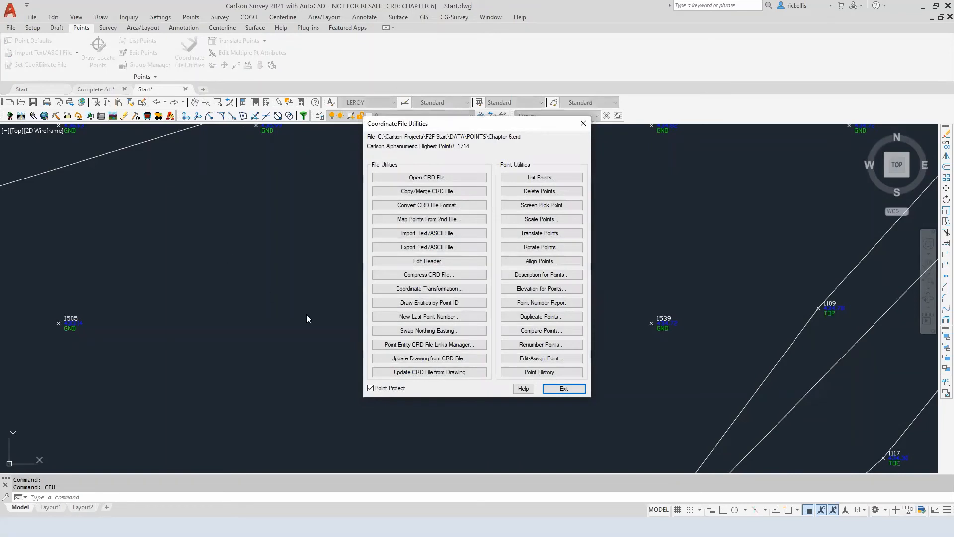
{"action": "left_click", "coordinate": [535, 372]}
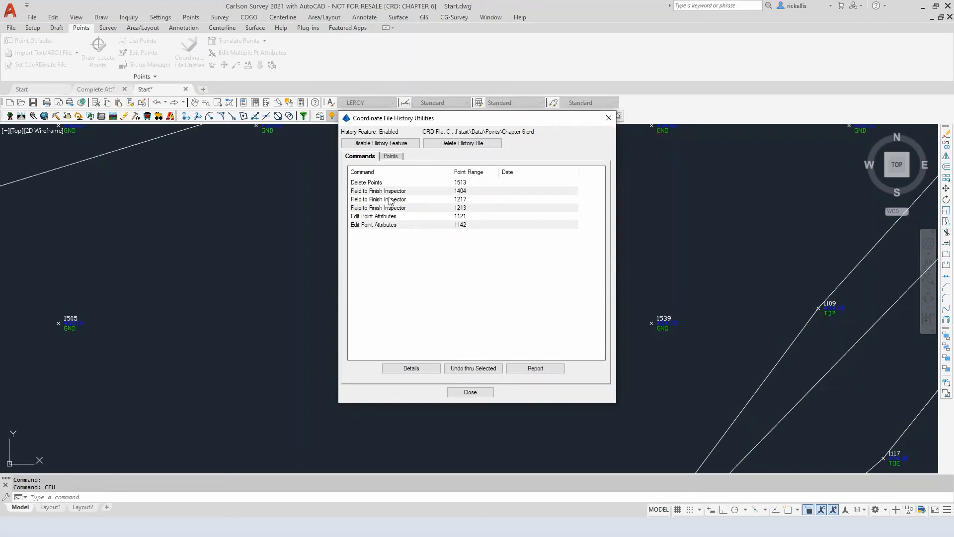
{"action": "left_click", "coordinate": [369, 183]}
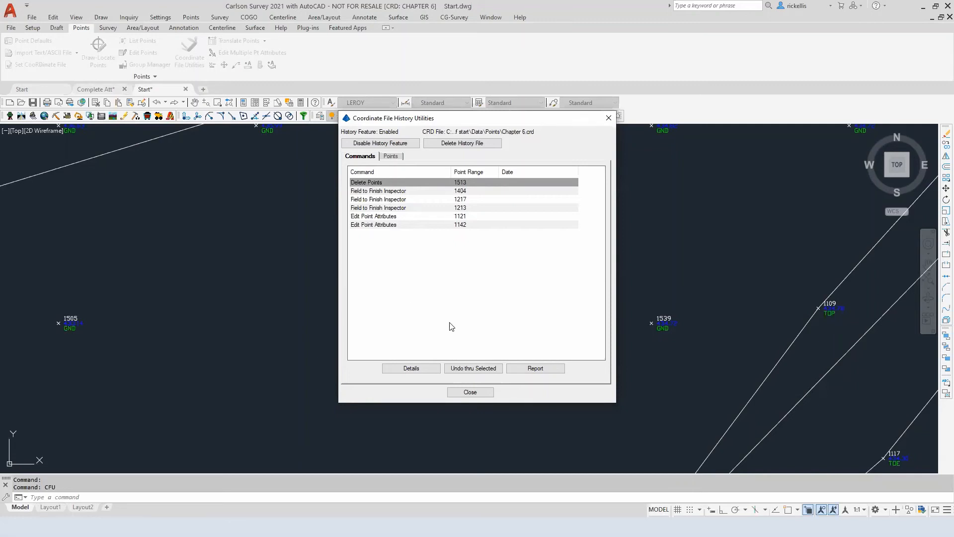
{"action": "left_click", "coordinate": [477, 371]}
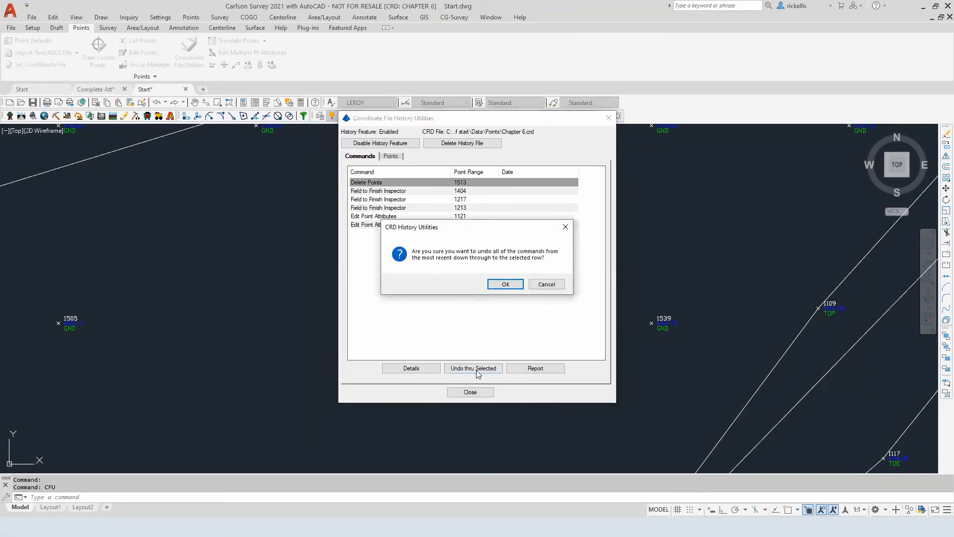
{"action": "left_click", "coordinate": [506, 284]}
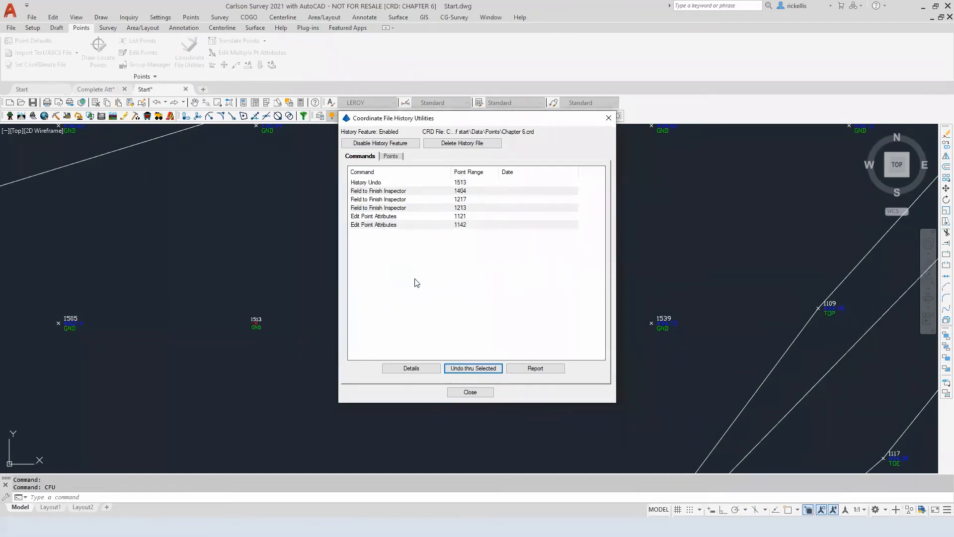
{"action": "left_click", "coordinate": [470, 392]}
{"action": "left_click", "coordinate": [566, 387]}
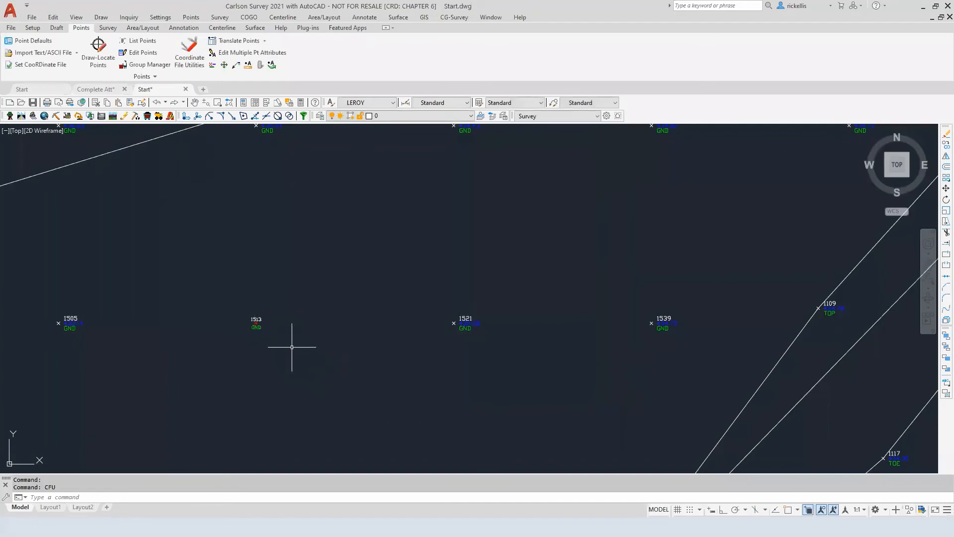
{"action": "scroll", "coordinate": [245, 328], "scroll_direction": "up", "scroll_amount": 3}
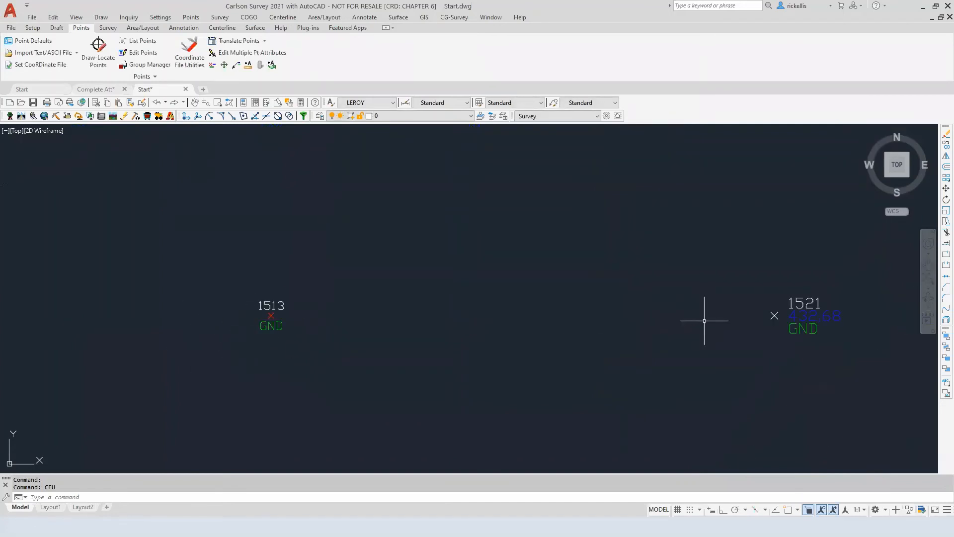
{"action": "scroll", "coordinate": [343, 334], "scroll_direction": "down", "scroll_amount": 3}
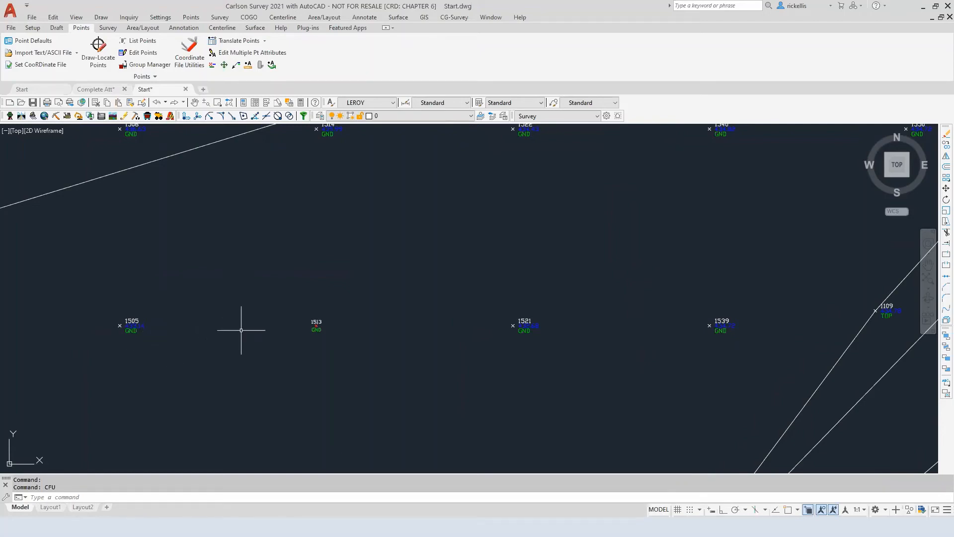
Step: Open the drawing 6_6.dwg from the DWGS folder of the F2F Advanced project
{"action": "scroll", "coordinate": [241, 324], "scroll_direction": "down", "scroll_amount": 10}
{"action": "middle_click_drag", "start_coordinate": [240, 350], "coordinate": [251, 237]}
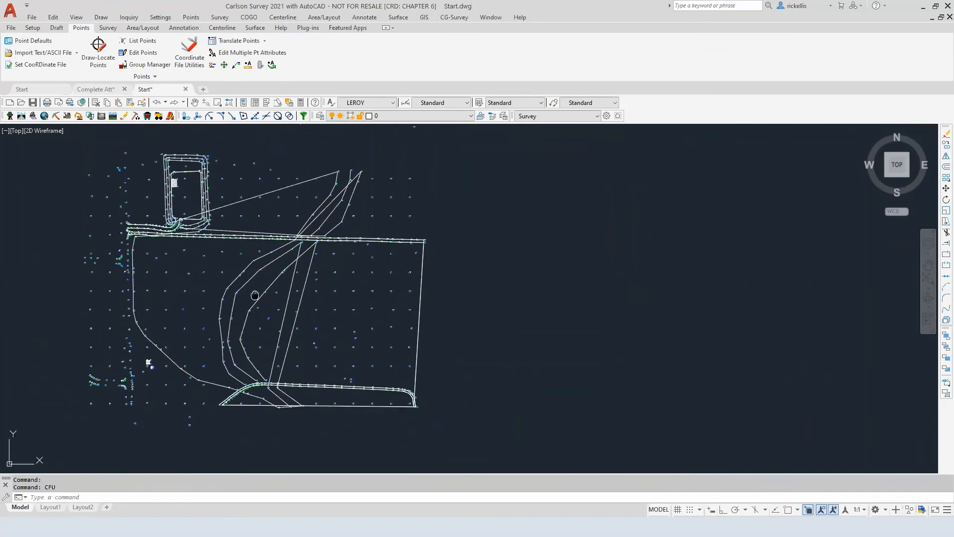
{"action": "middle_click_drag", "start_coordinate": [257, 296], "coordinate": [274, 291]}
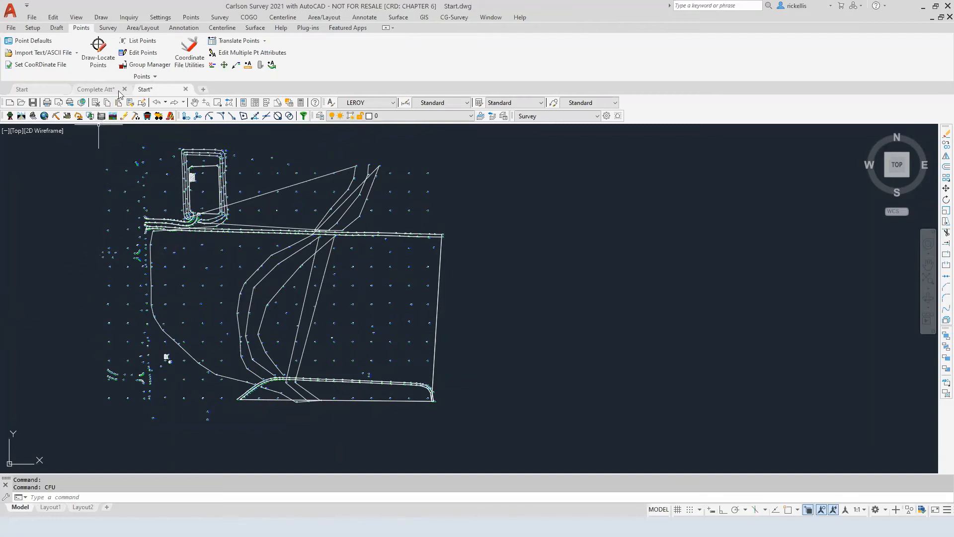
{"action": "left_click", "coordinate": [8, 29]}
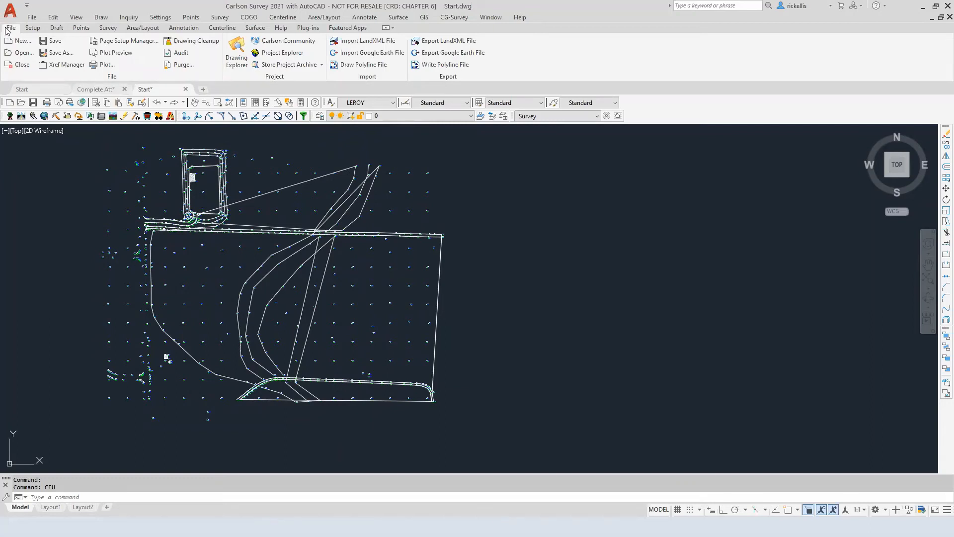
{"action": "left_click", "coordinate": [21, 53]}
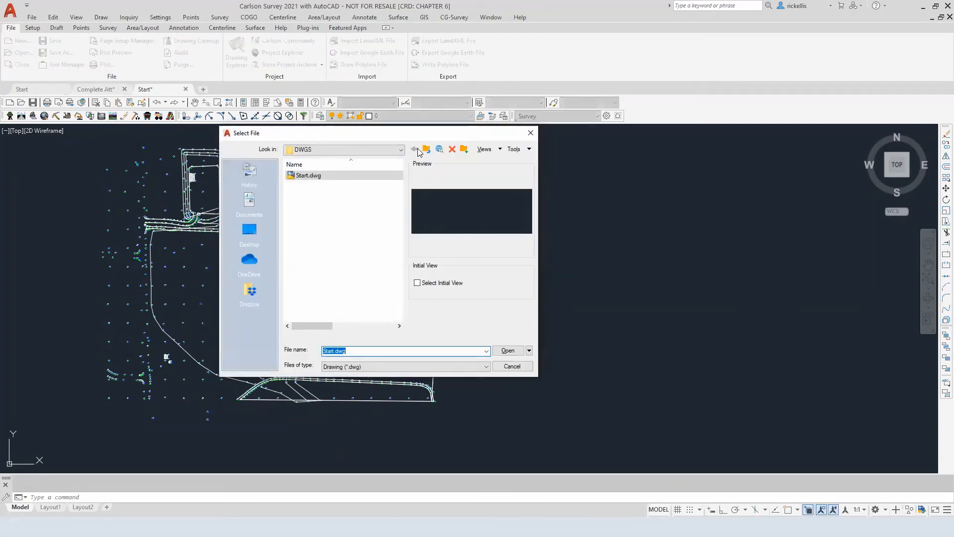
{"action": "left_click", "coordinate": [427, 150]}
{"action": "left_click", "coordinate": [428, 150]}
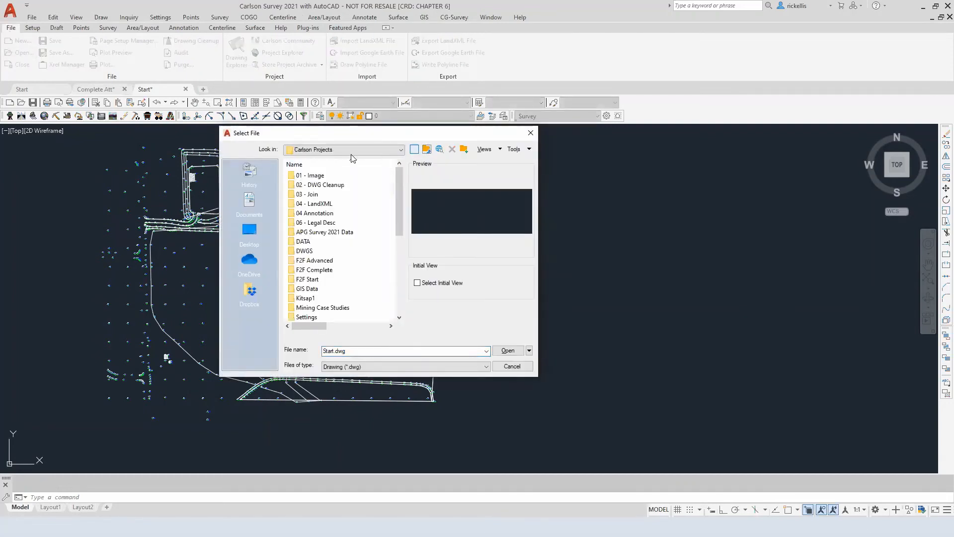
{"action": "scroll", "coordinate": [333, 267], "scroll_direction": "down", "scroll_amount": 2}
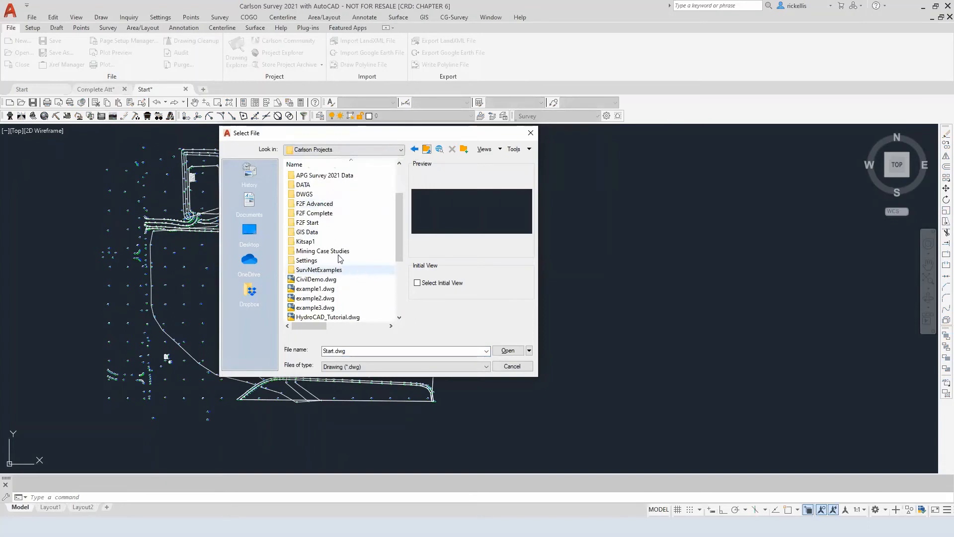
{"action": "double_click", "coordinate": [332, 207]}
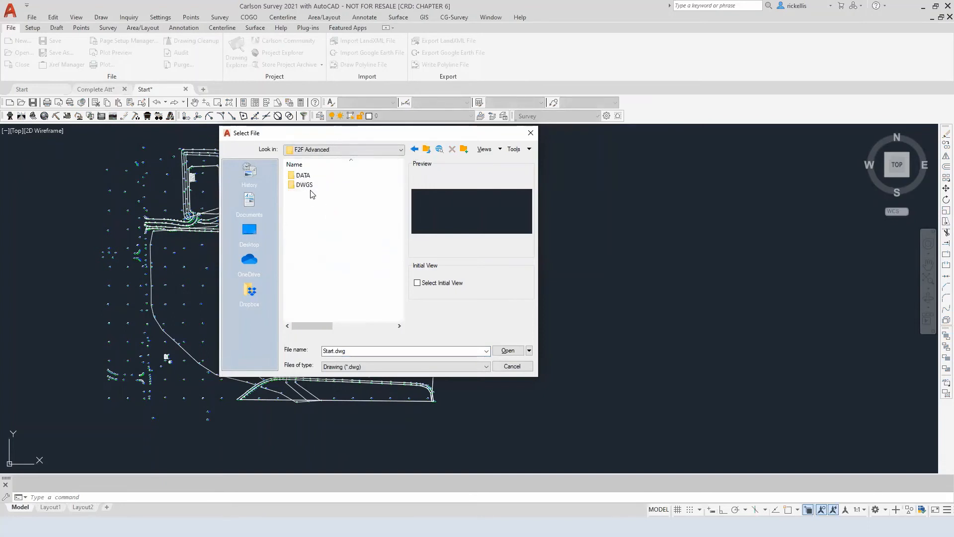
{"action": "double_click", "coordinate": [310, 184]}
{"action": "left_click", "coordinate": [319, 176]}
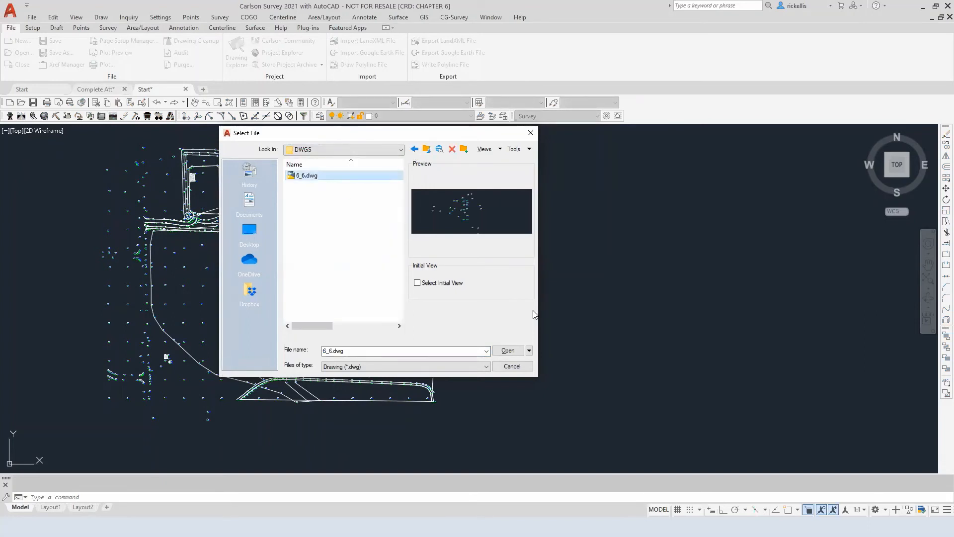
{"action": "left_click", "coordinate": [508, 351]}
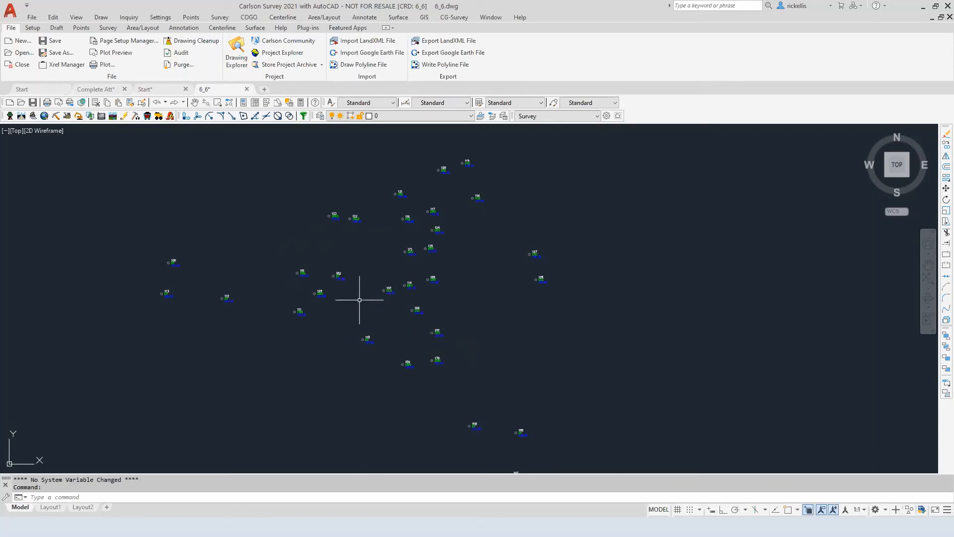
{"action": "scroll", "coordinate": [328, 279], "scroll_direction": "up", "scroll_amount": 6}
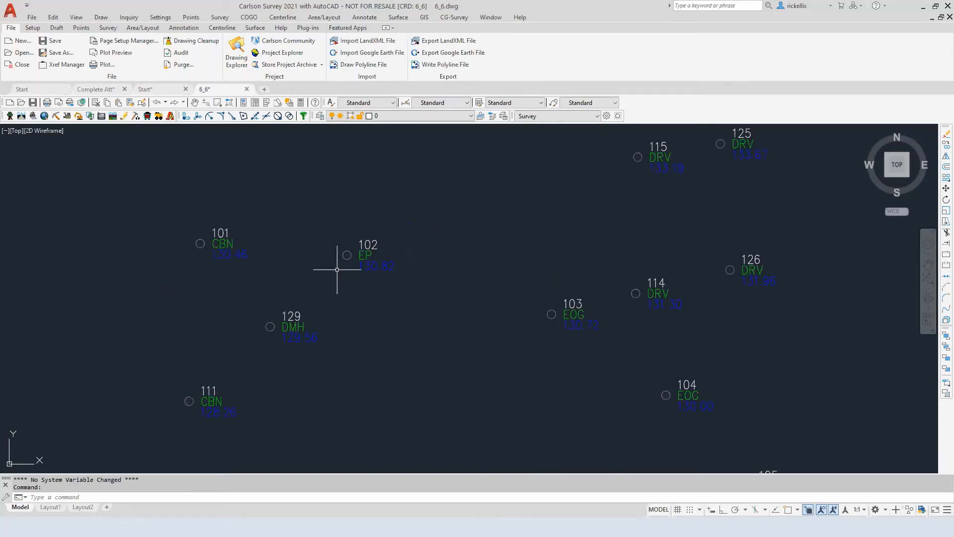
{"action": "scroll", "coordinate": [338, 272], "scroll_direction": "down", "scroll_amount": 2}
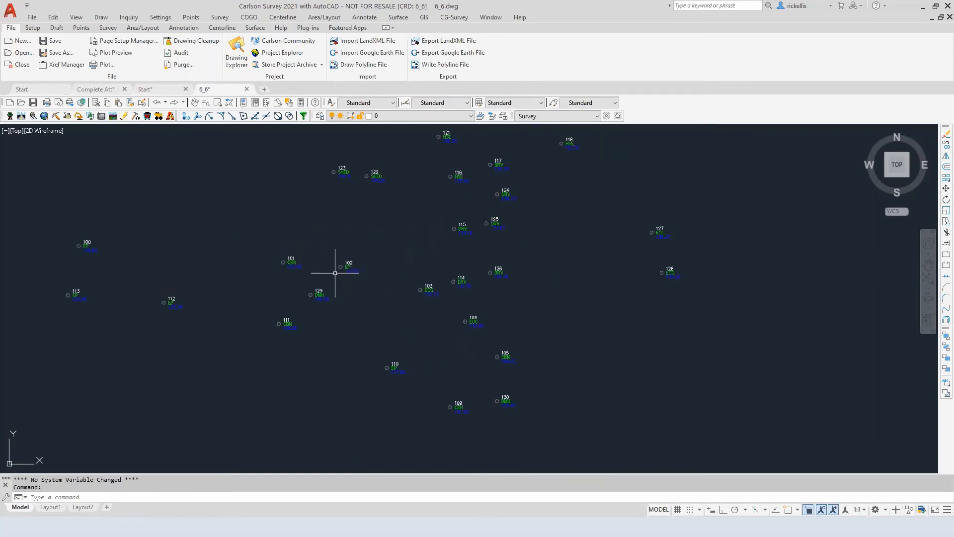
{"action": "scroll", "coordinate": [369, 308], "scroll_direction": "down", "scroll_amount": 2}
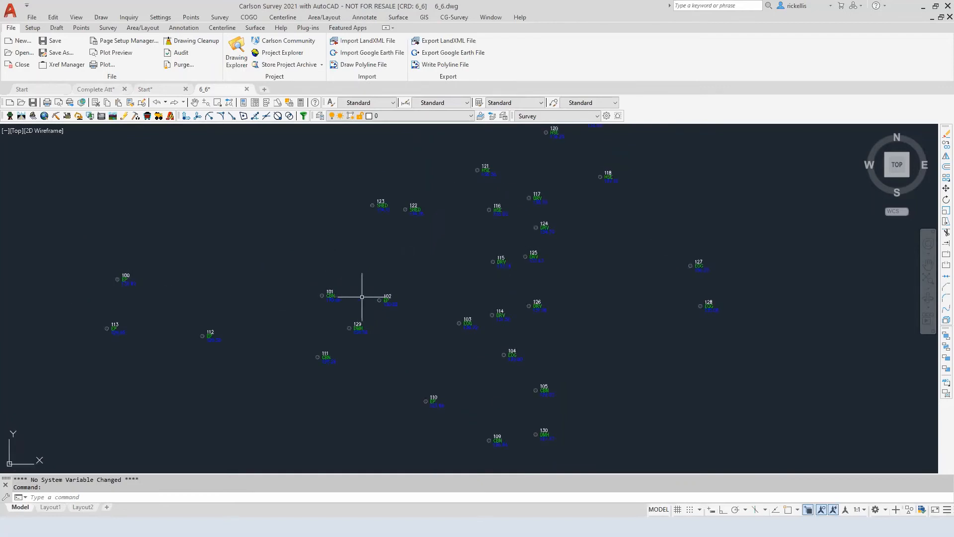
{"action": "scroll", "coordinate": [377, 297], "scroll_direction": "up", "scroll_amount": 2}
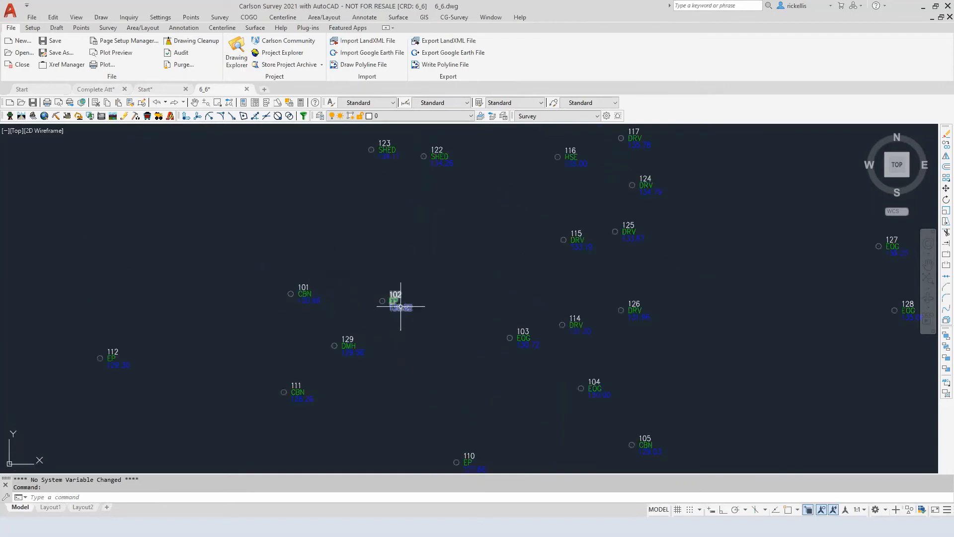
{"action": "middle_click_drag", "start_coordinate": [477, 337], "coordinate": [374, 283]}
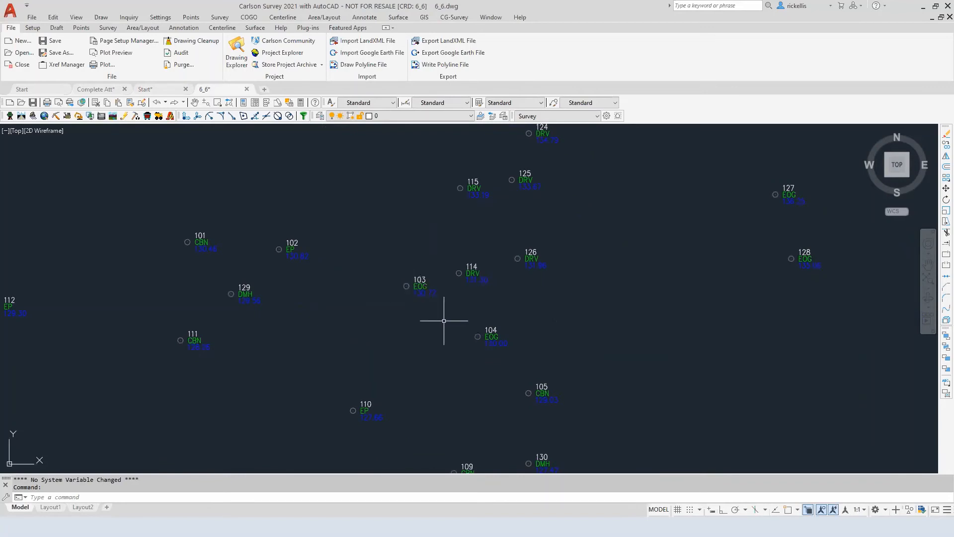
{"action": "middle_click_drag", "start_coordinate": [529, 386], "coordinate": [399, 213]}
{"action": "scroll", "coordinate": [546, 383], "scroll_direction": "down", "scroll_amount": 2}
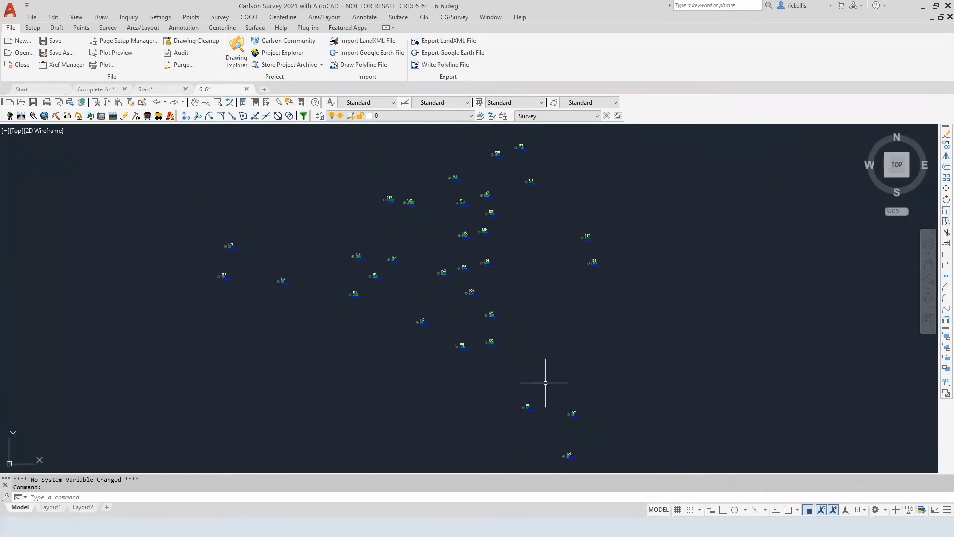
{"action": "mouse_move", "coordinate": [531, 342]}
{"action": "middle_mouse_down"}
{"action": "mouse_move", "coordinate": [516, 350]}
{"action": "mouse_move", "coordinate": [491, 341]}
{"action": "middle_mouse_up"}
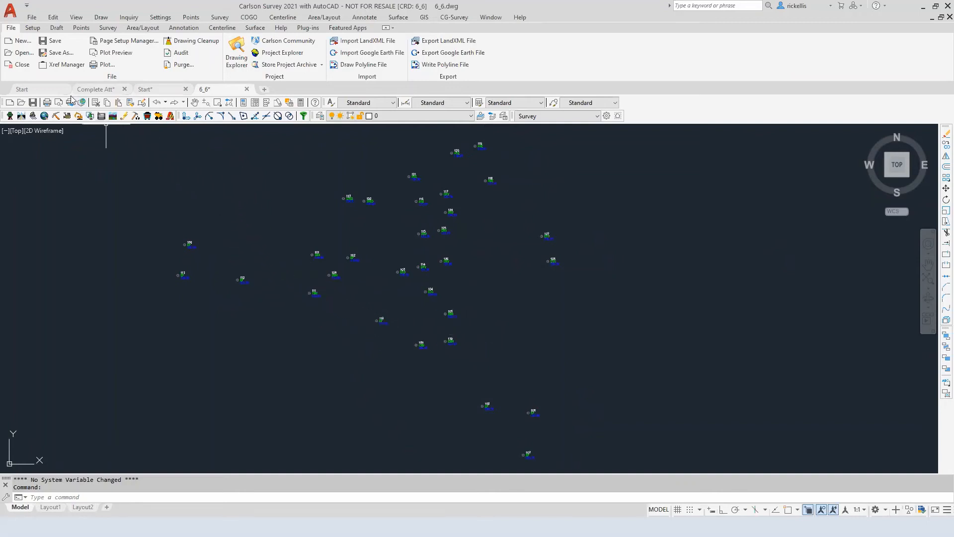
Step: Create a new Field to Finish code table named PLSO2 from the codes of the 6_6 coordinate file's points
{"action": "left_click", "coordinate": [108, 28]}
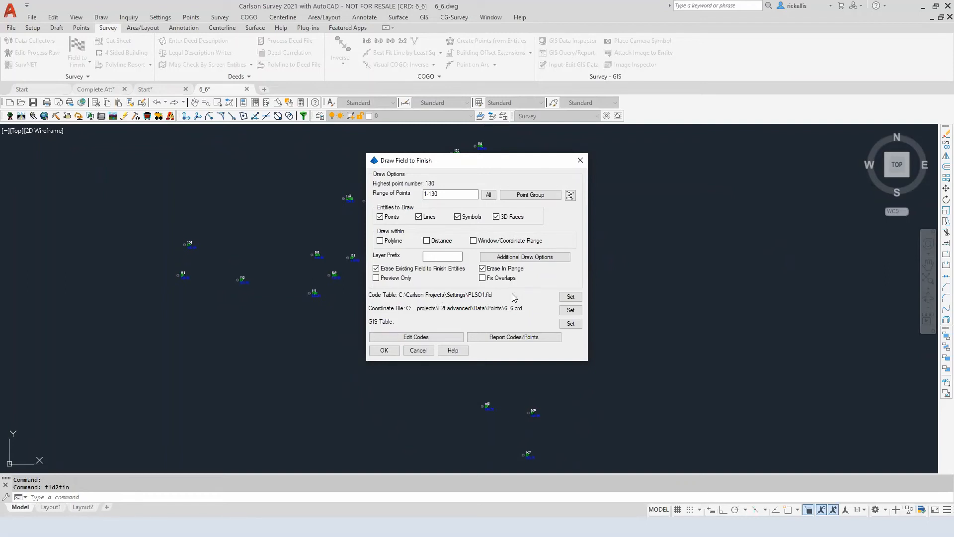
{"action": "left_click", "coordinate": [397, 339]}
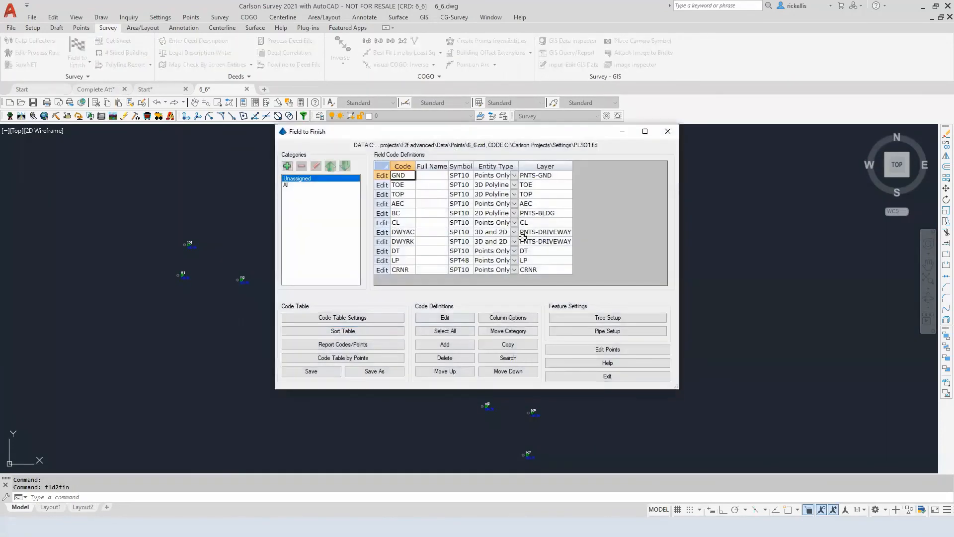
{"action": "left_click", "coordinate": [331, 363]}
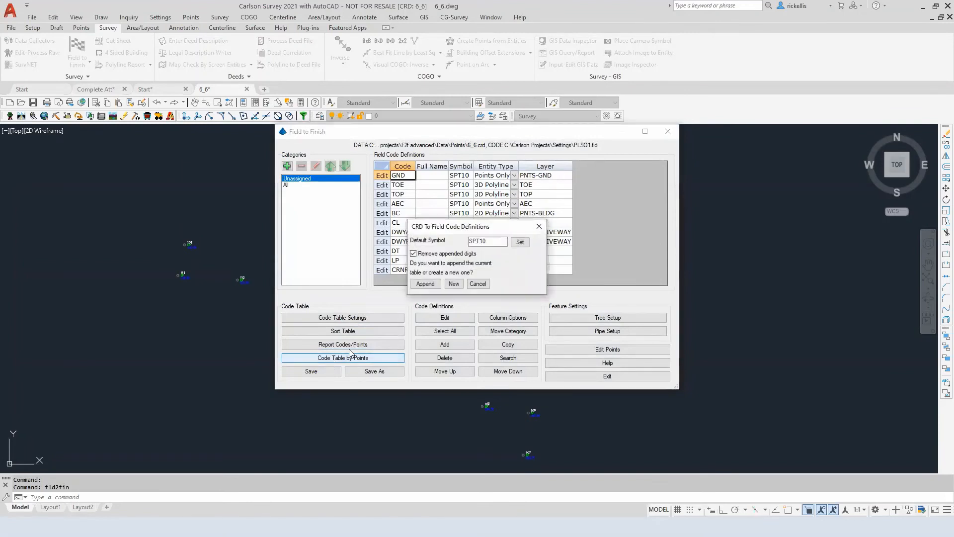
{"action": "left_click", "coordinate": [454, 284]}
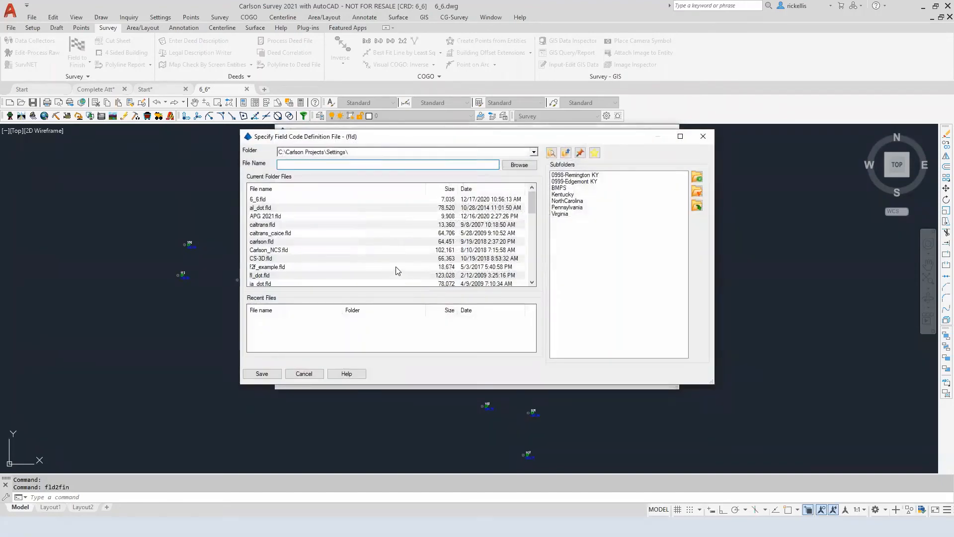
{"action": "type", "text": "PLSO2"}
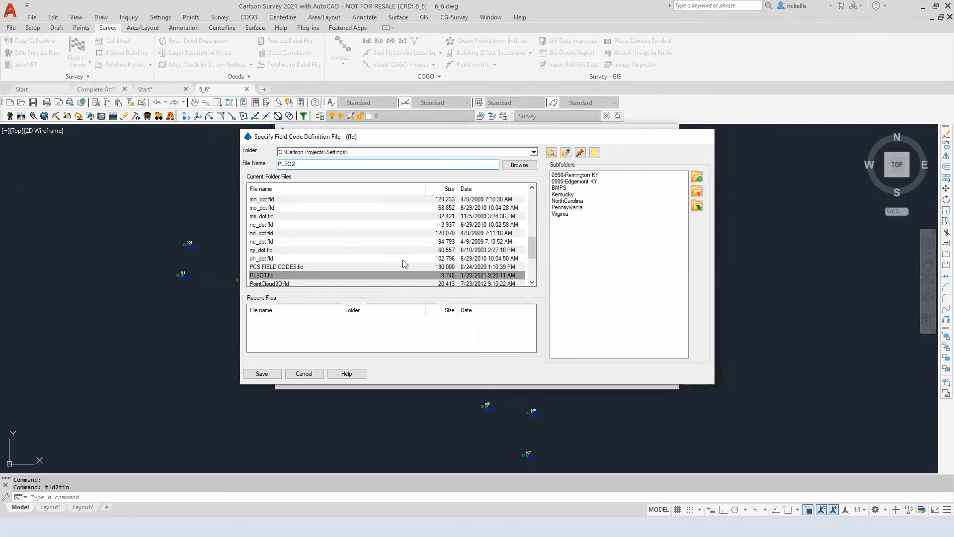
{"action": "key", "text": "Return"}
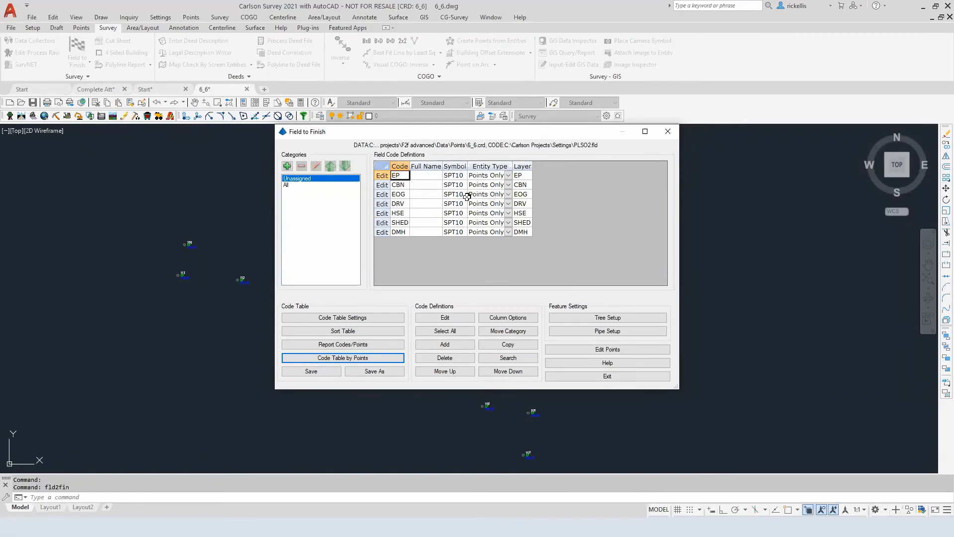
Step: Add the Attr ID column to the field code definitions table
{"action": "left_click", "coordinate": [508, 318]}
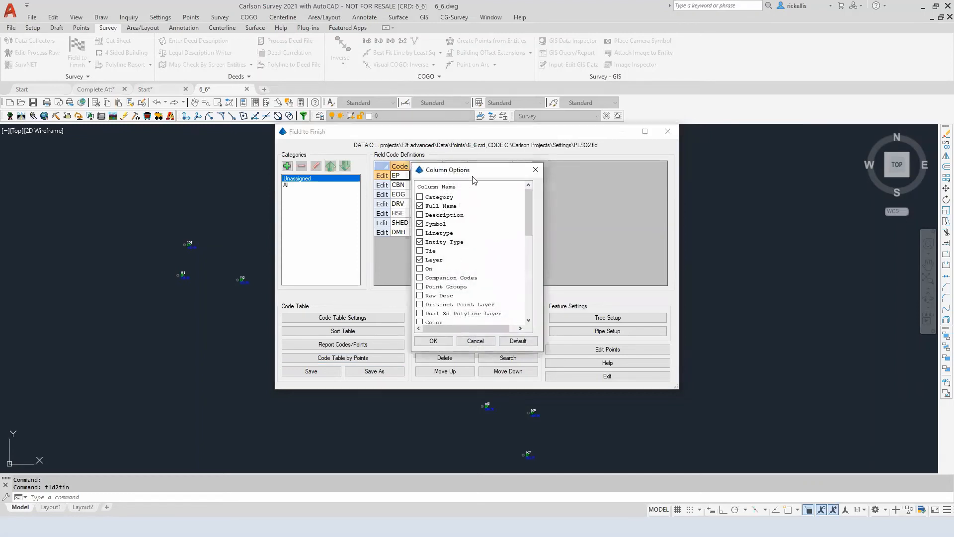
{"action": "left_click_drag", "start_coordinate": [473, 172], "coordinate": [591, 248]}
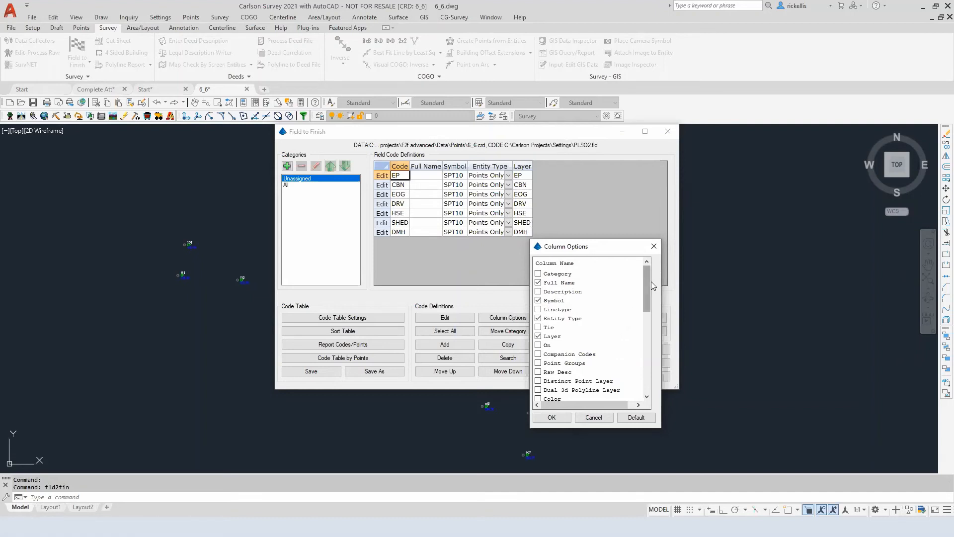
{"action": "left_click_drag", "start_coordinate": [649, 282], "coordinate": [651, 320]}
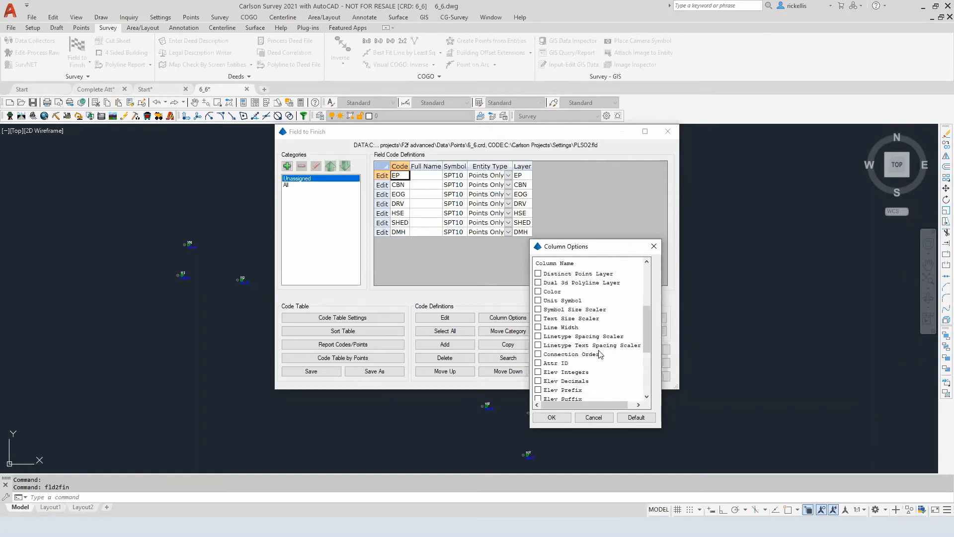
{"action": "left_click", "coordinate": [538, 363]}
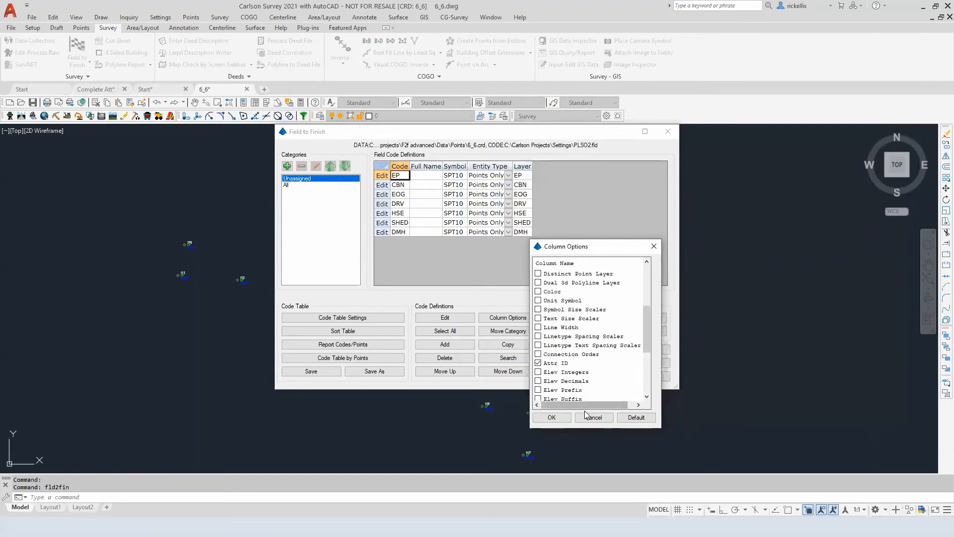
{"action": "left_click", "coordinate": [553, 418]}
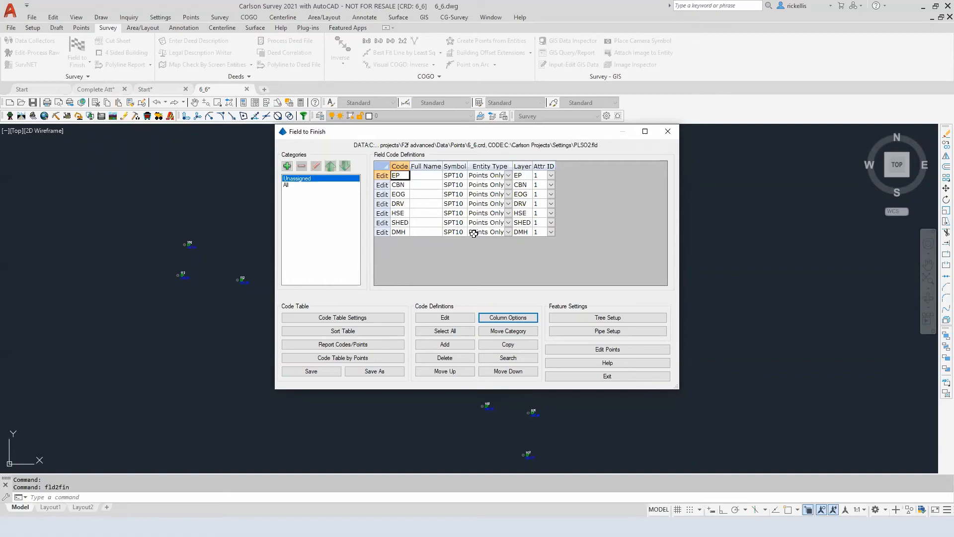
Step: Set the entity type of the EOG, DRV, HSE, SHED and EP codes to 3D Polyline
{"action": "left_click", "coordinate": [426, 223]}
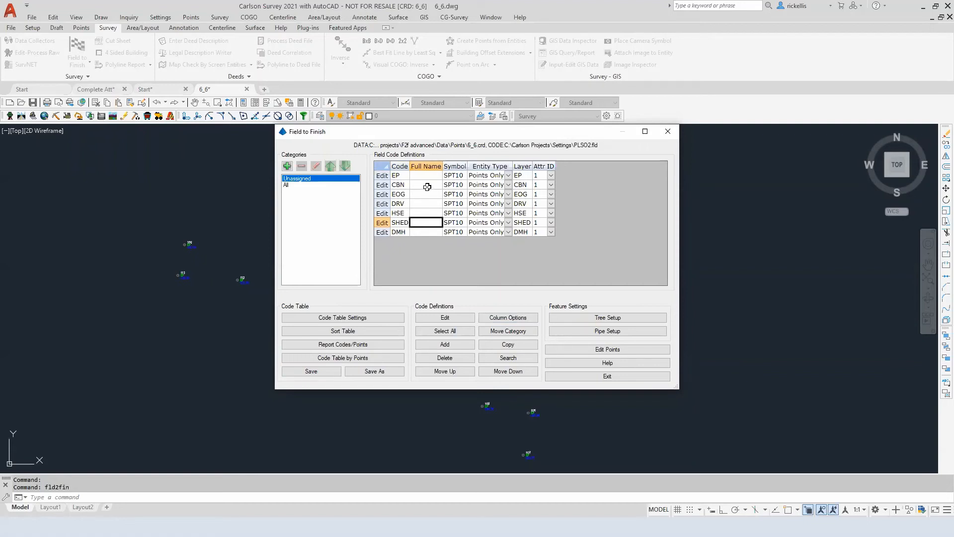
{"action": "left_click", "coordinate": [413, 194], "text": "shift"}
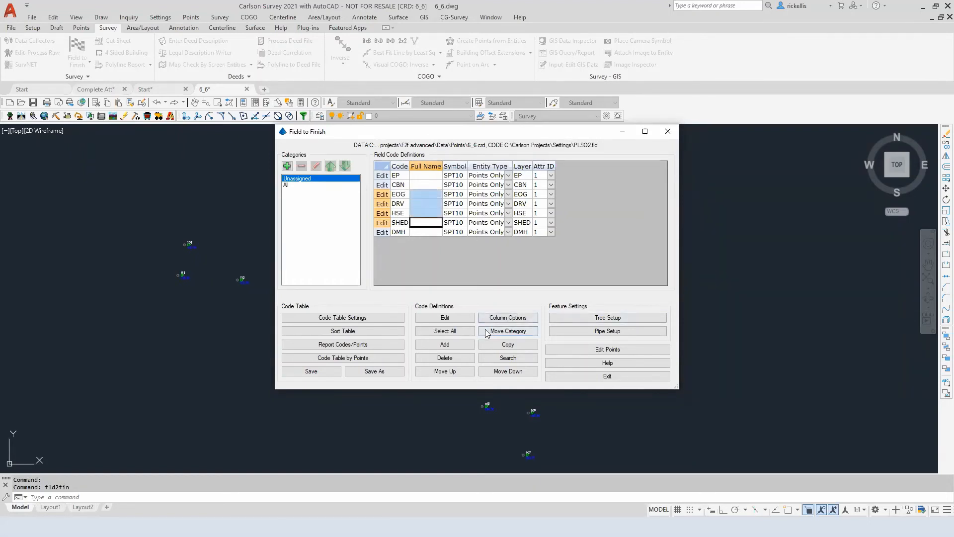
{"action": "left_click", "coordinate": [449, 318]}
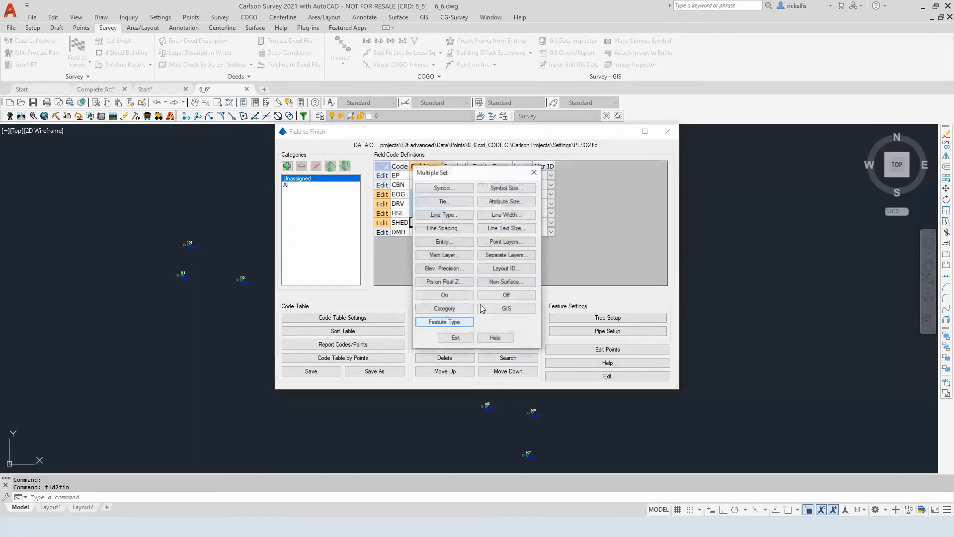
{"action": "left_click", "coordinate": [456, 242]}
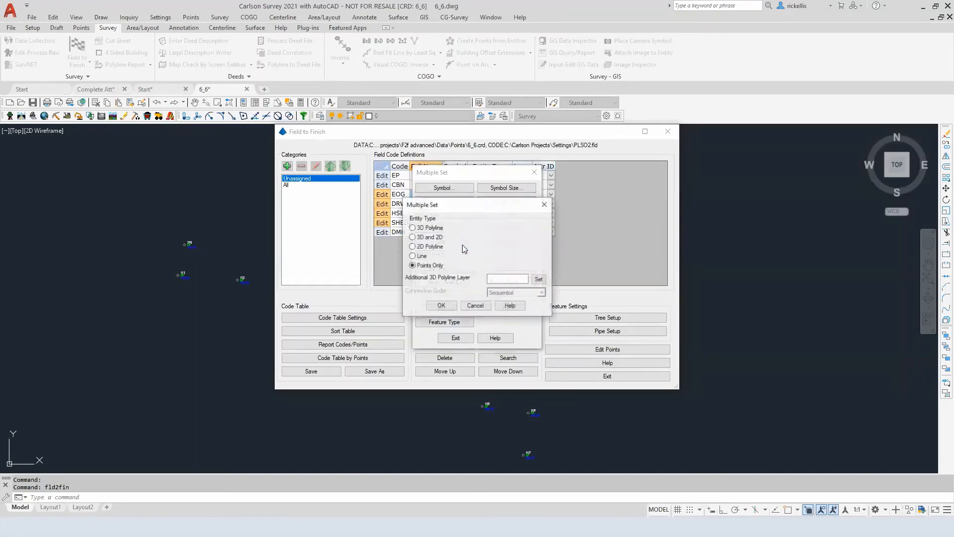
{"action": "left_click", "coordinate": [431, 229]}
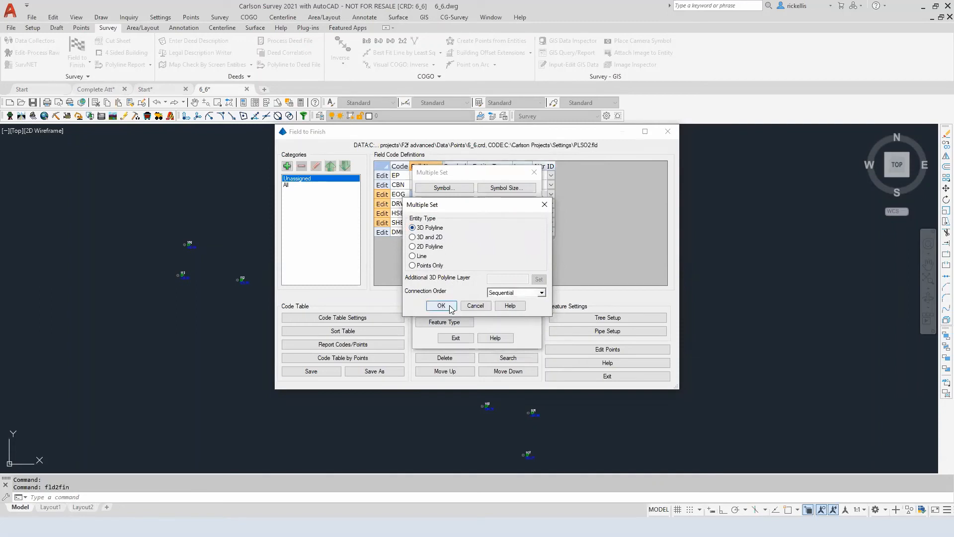
{"action": "left_click", "coordinate": [448, 306]}
{"action": "left_click", "coordinate": [456, 338]}
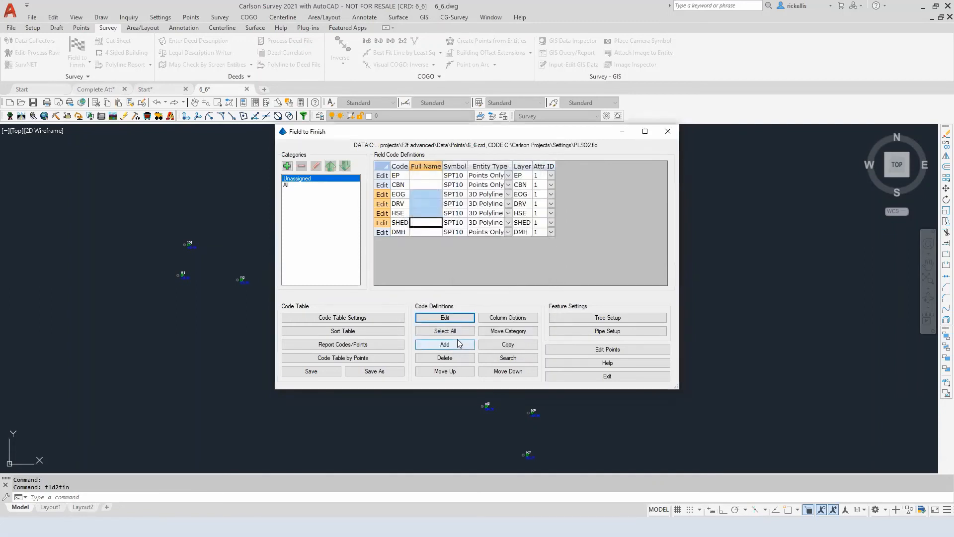
{"action": "left_click", "coordinate": [508, 175]}
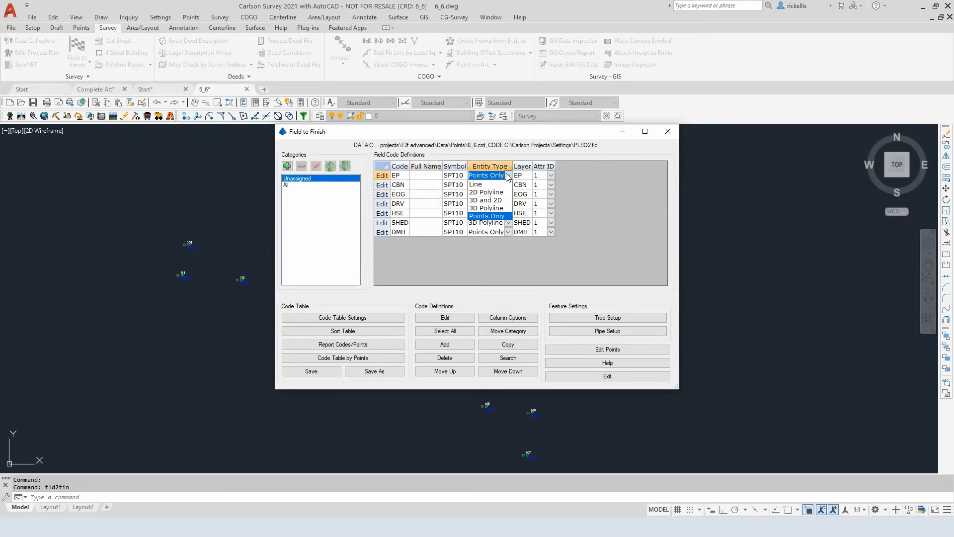
{"action": "left_click", "coordinate": [494, 208]}
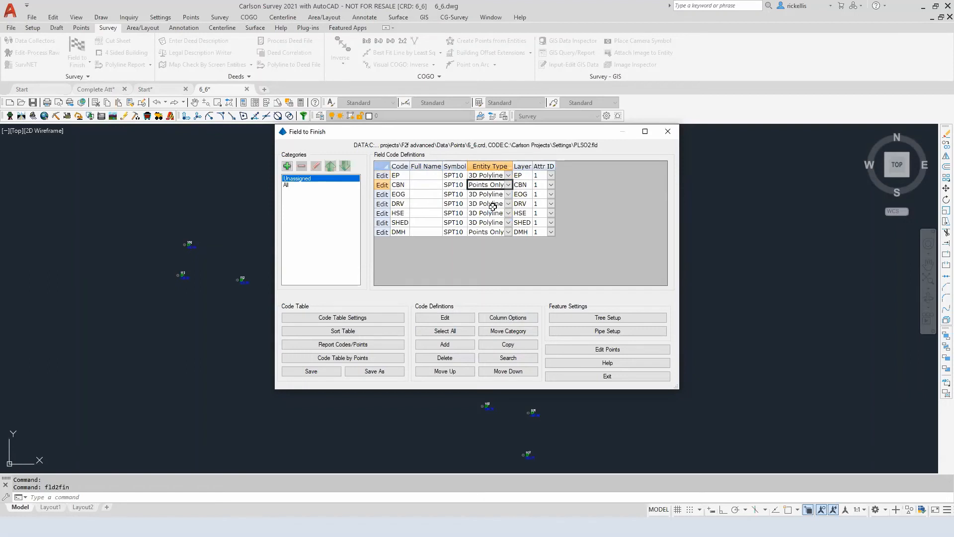
Step: Change the symbol of the CBN code to SPT256 and of the DMH code to SPT4
{"action": "left_click", "coordinate": [453, 185]}
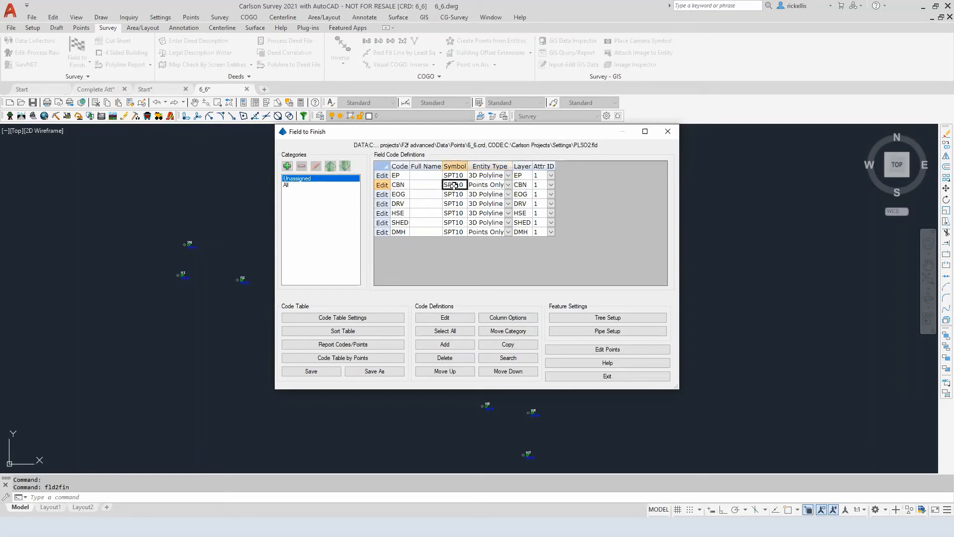
{"action": "double_click", "coordinate": [463, 185]}
{"action": "left_click_drag", "start_coordinate": [463, 184], "coordinate": [456, 184]}
{"action": "type", "text": "256"}
{"action": "left_click", "coordinate": [456, 231]}
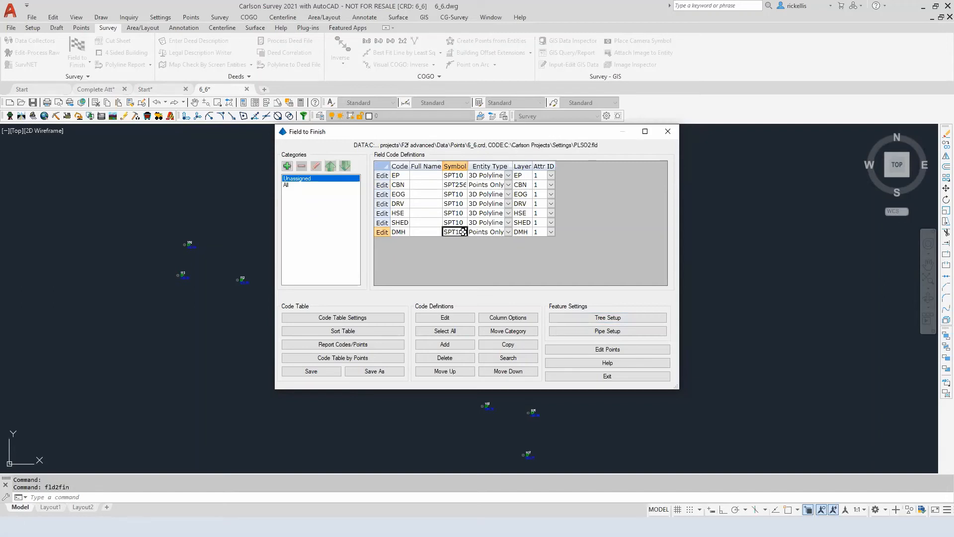
{"action": "left_click", "coordinate": [463, 232]}
{"action": "left_click_drag", "start_coordinate": [463, 232], "coordinate": [454, 235]}
{"action": "type", "text": "4"}
Step: Set the attribute layout ID to 2 for all field codes in the table
{"action": "left_click", "coordinate": [443, 331]}
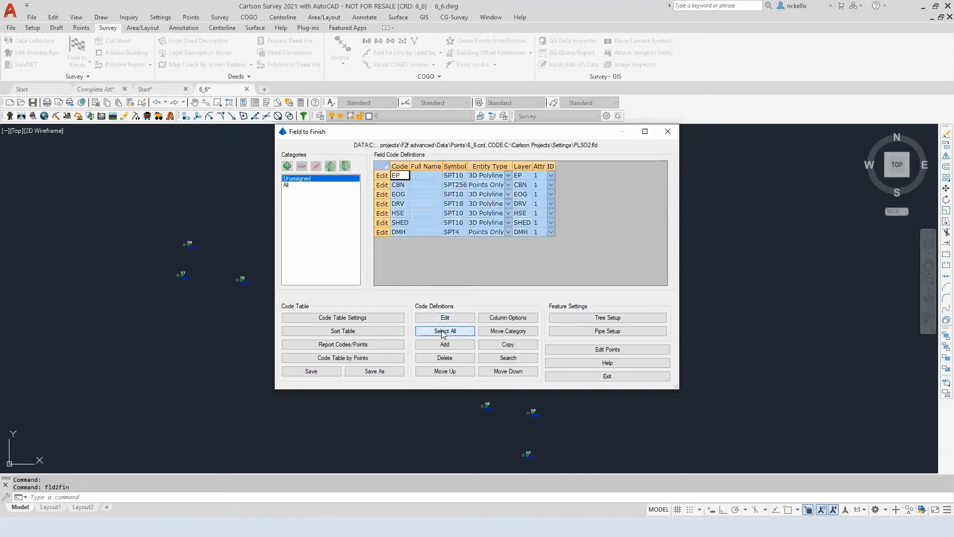
{"action": "left_click", "coordinate": [552, 175]}
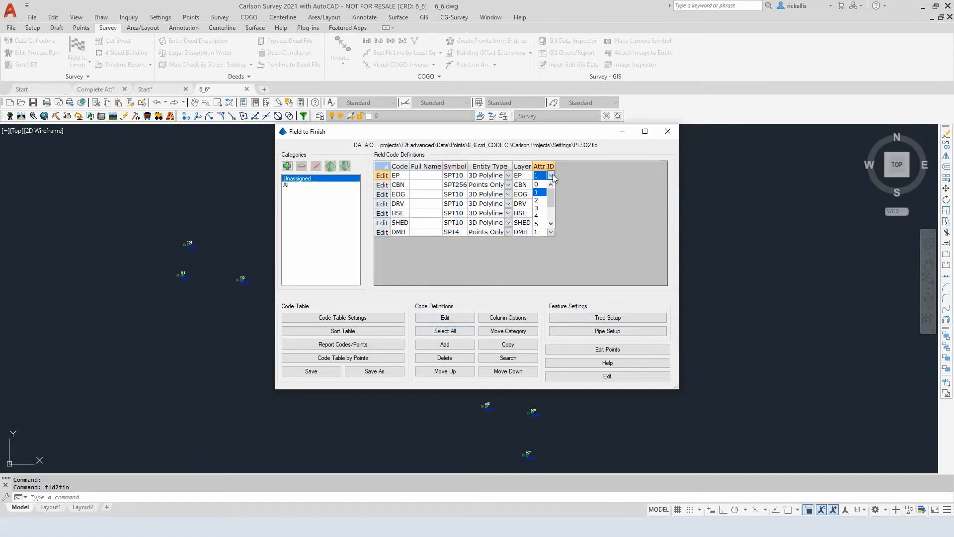
{"action": "left_click", "coordinate": [539, 200]}
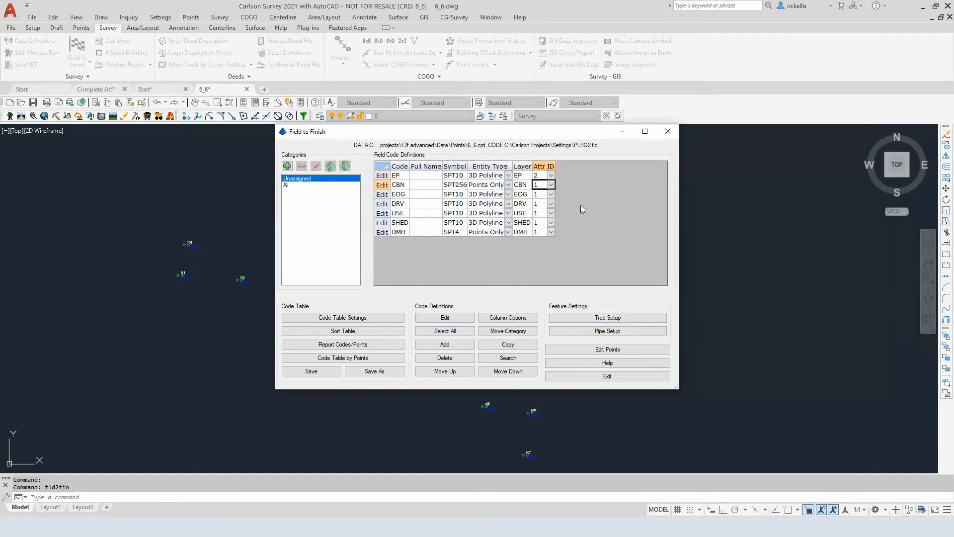
{"action": "left_click", "coordinate": [448, 330]}
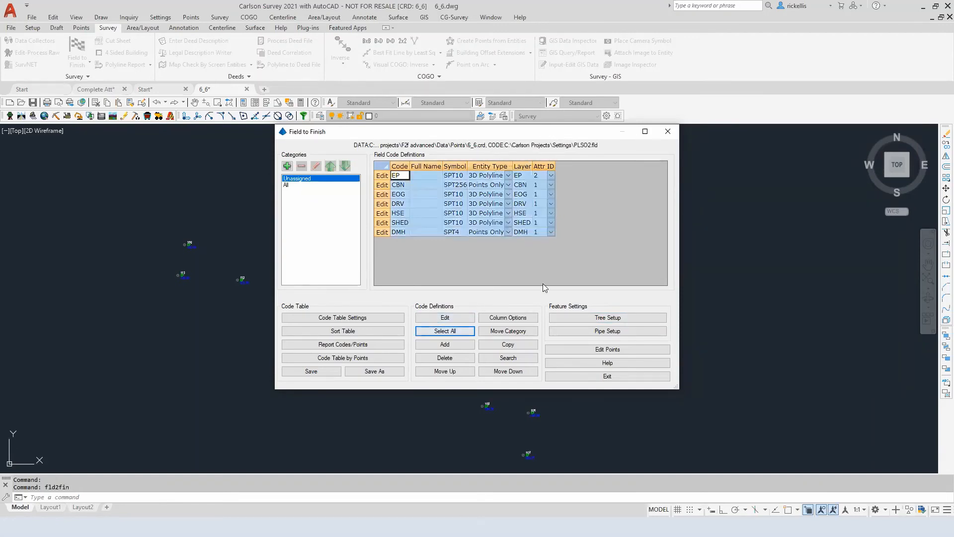
{"action": "left_click", "coordinate": [458, 318]}
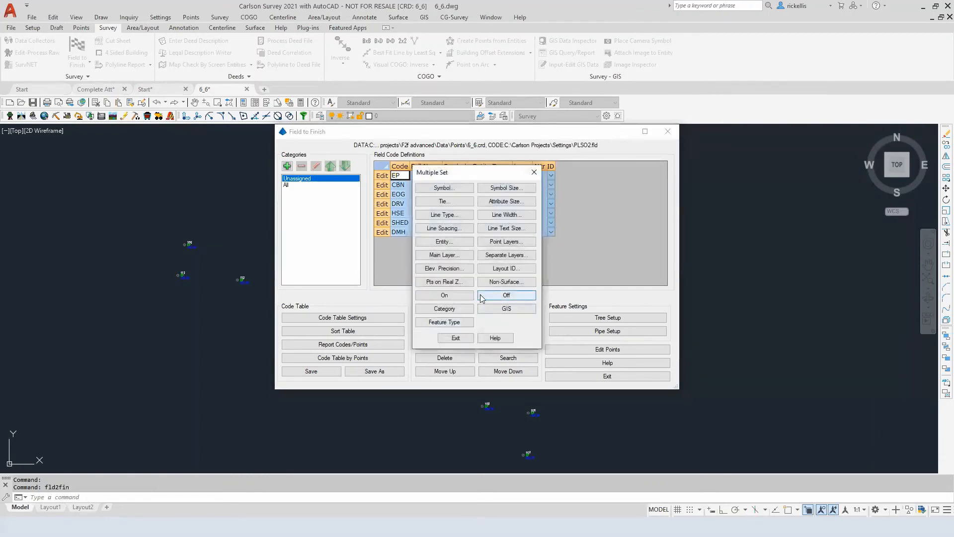
{"action": "left_click", "coordinate": [507, 269]}
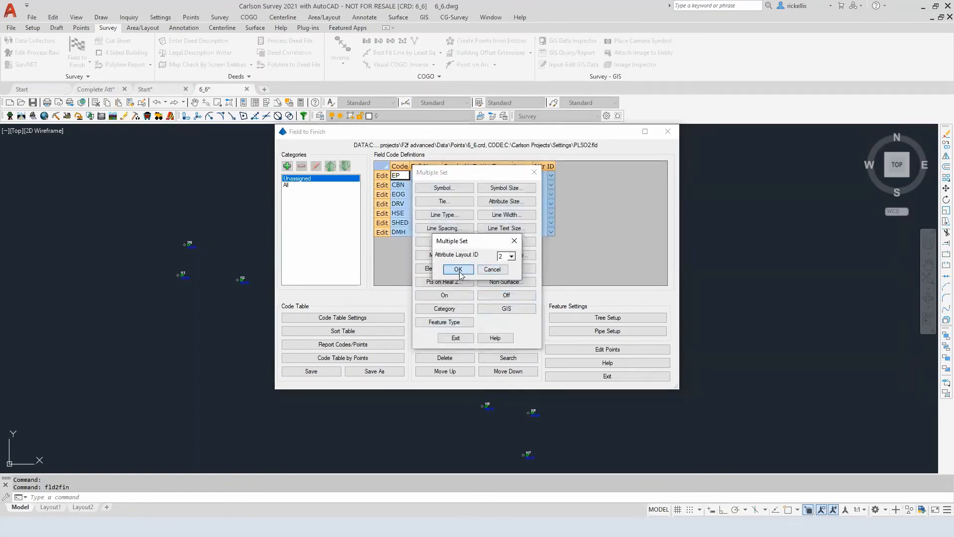
{"action": "left_click", "coordinate": [459, 270]}
{"action": "left_click", "coordinate": [454, 338]}
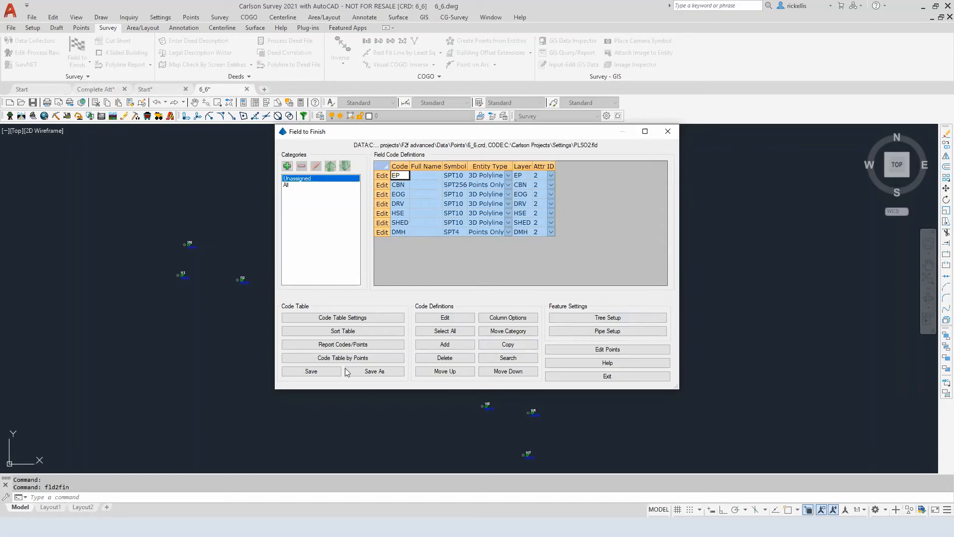
Step: Save the PLSO2 code table and draw points 1-130 with Field to Finish
{"action": "left_click", "coordinate": [311, 371]}
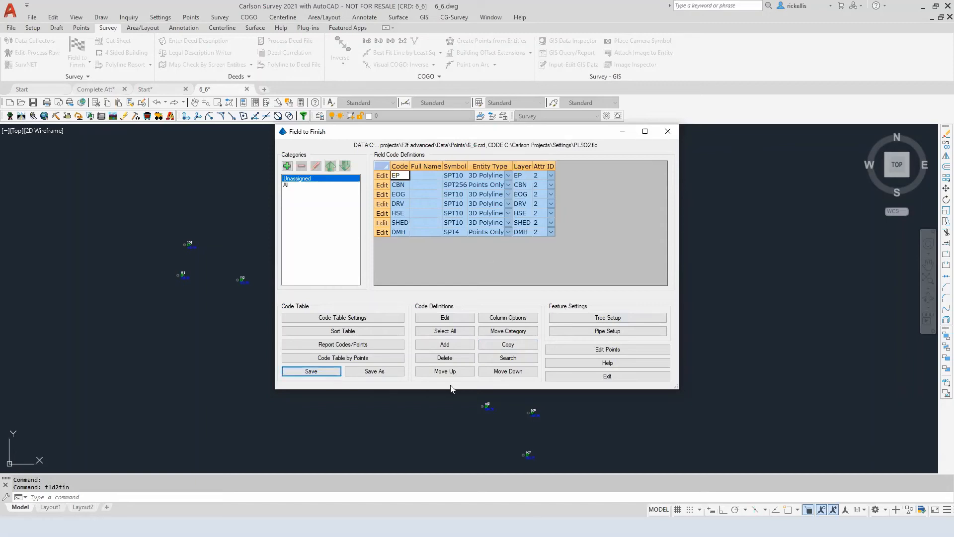
{"action": "left_click", "coordinate": [575, 376]}
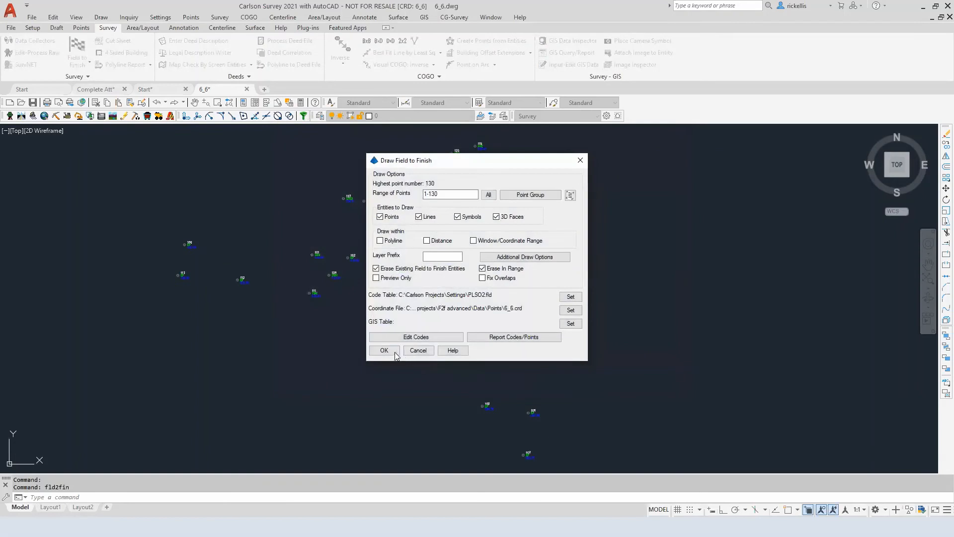
{"action": "left_click", "coordinate": [385, 350]}
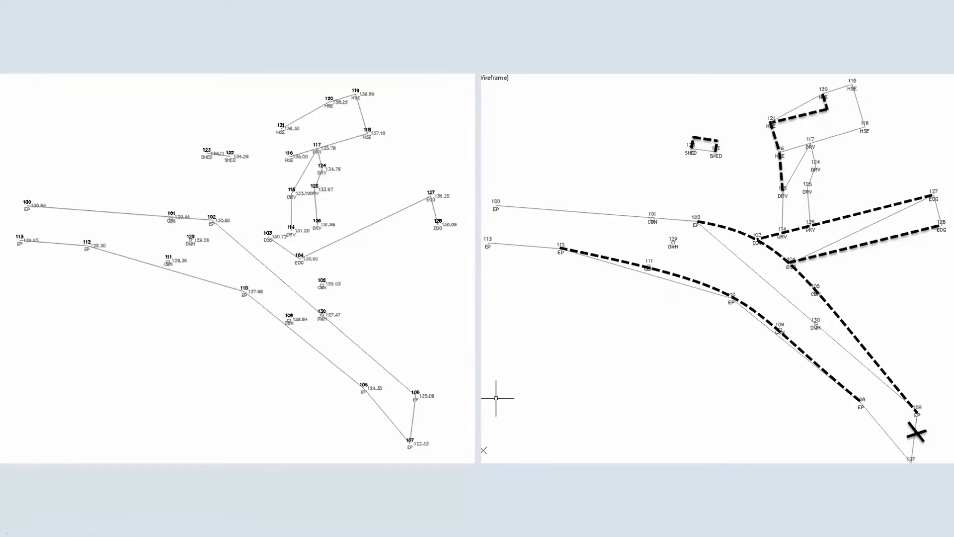
Step: Switch to the 6_6 drawing in Carlson Survey and set the CRD file description of point 101 to CBN EP
{"action": "key", "text": "alt+Tab"}
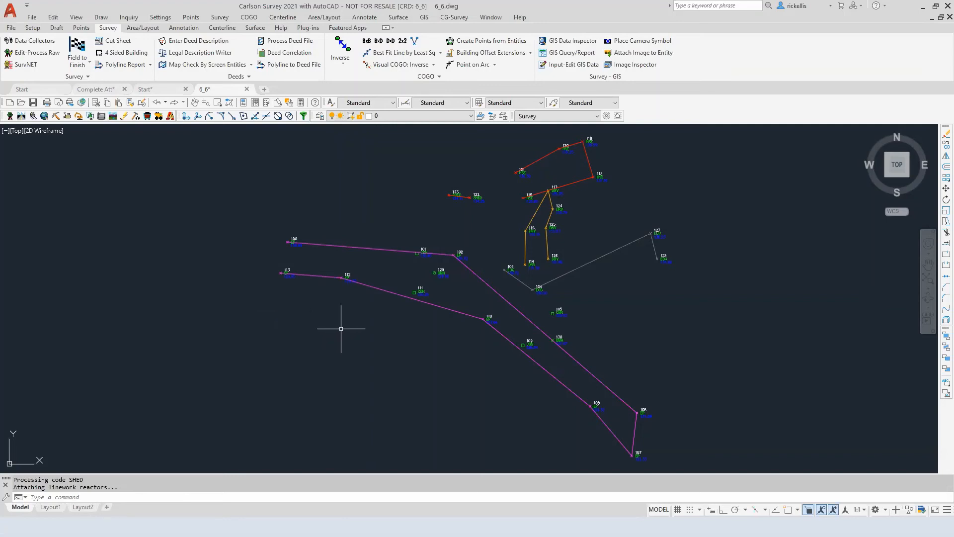
{"action": "scroll", "coordinate": [424, 259], "scroll_direction": "up", "scroll_amount": 6}
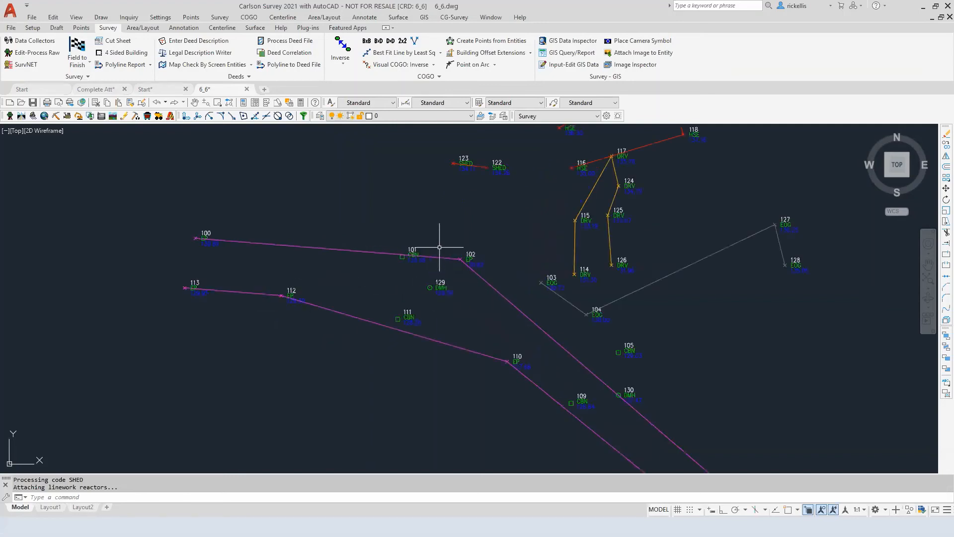
{"action": "middle_click_drag", "start_coordinate": [440, 252], "coordinate": [496, 254]}
{"action": "scroll", "coordinate": [470, 256], "scroll_direction": "down", "scroll_amount": 2}
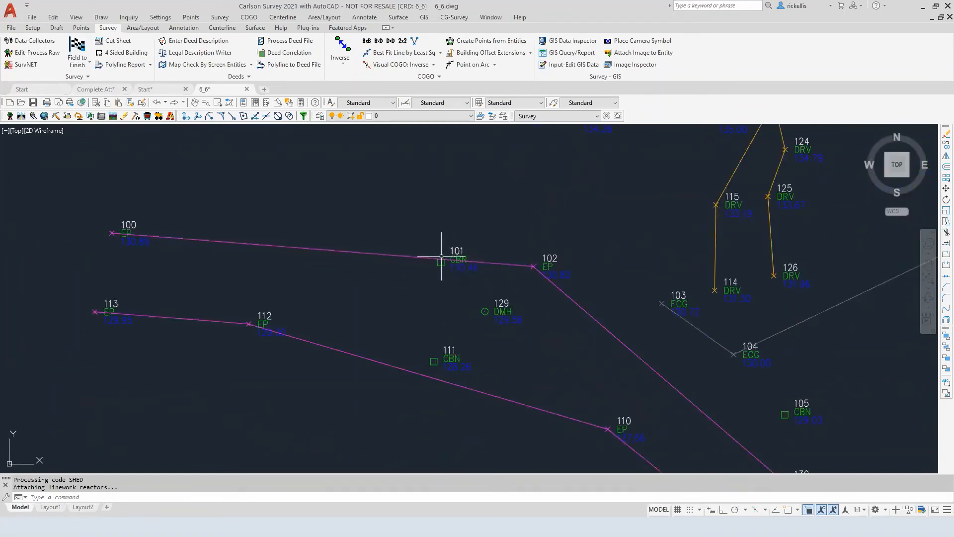
{"action": "left_click", "coordinate": [394, 255]}
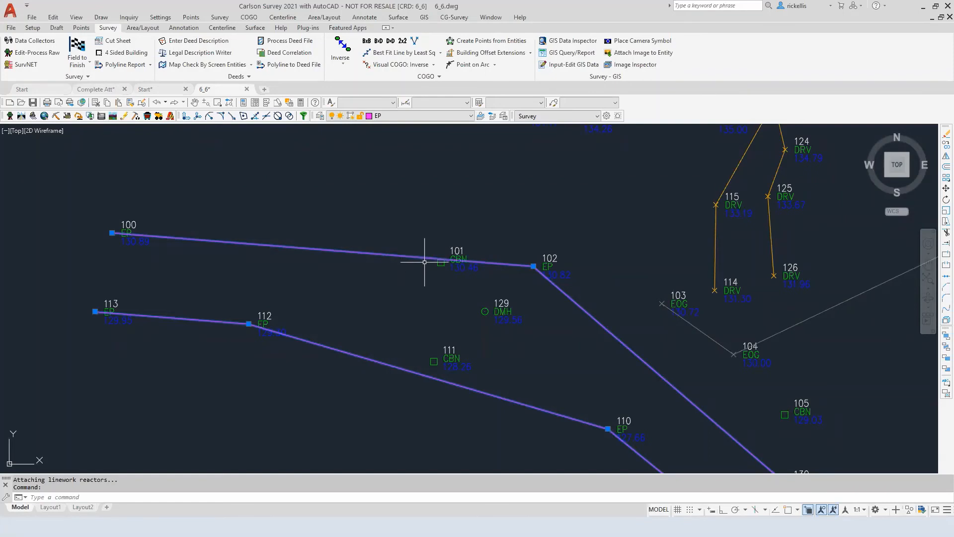
{"action": "scroll", "coordinate": [424, 262], "scroll_direction": "up", "scroll_amount": 2}
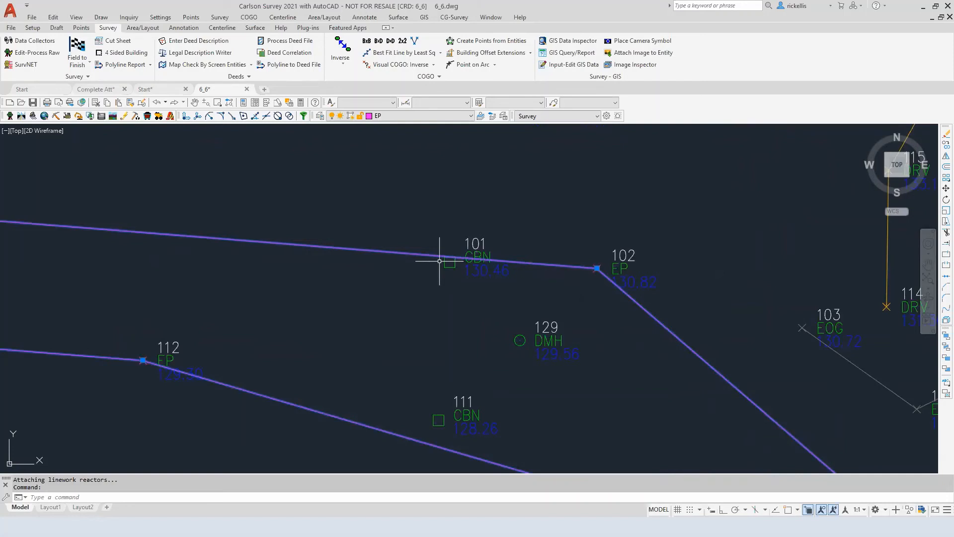
{"action": "key", "text": "Escape"}
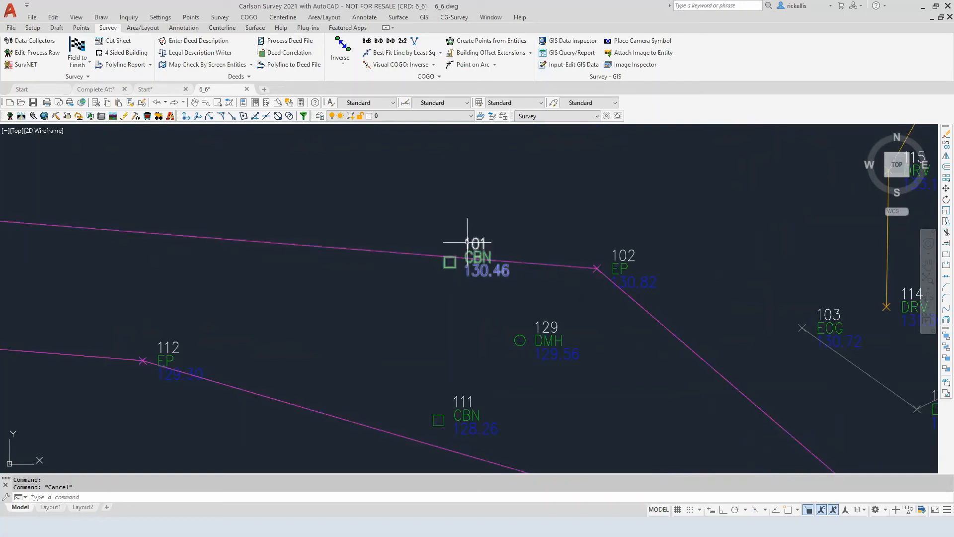
{"action": "double_click", "coordinate": [467, 242]}
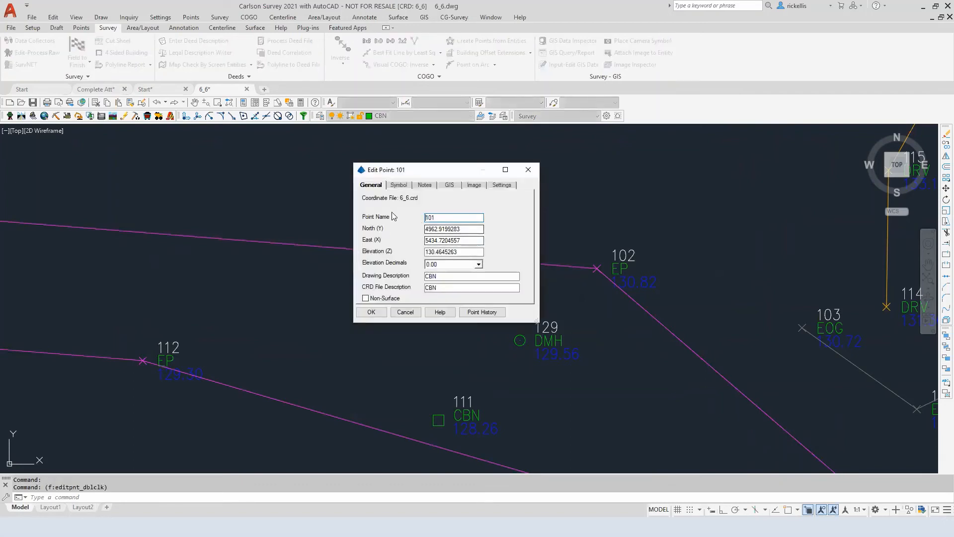
{"action": "left_click", "coordinate": [461, 288]}
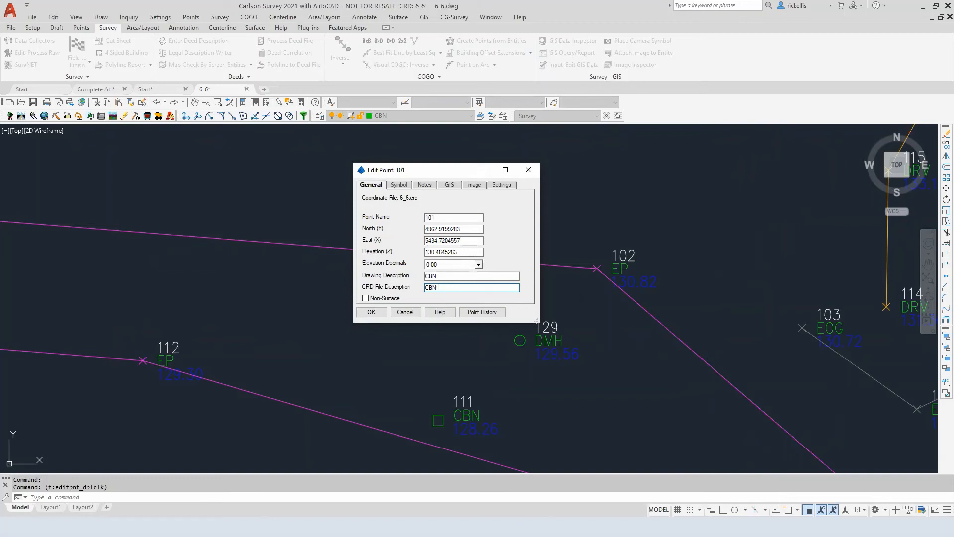
{"action": "type", "text": "EP"}
{"action": "left_click", "coordinate": [371, 312]}
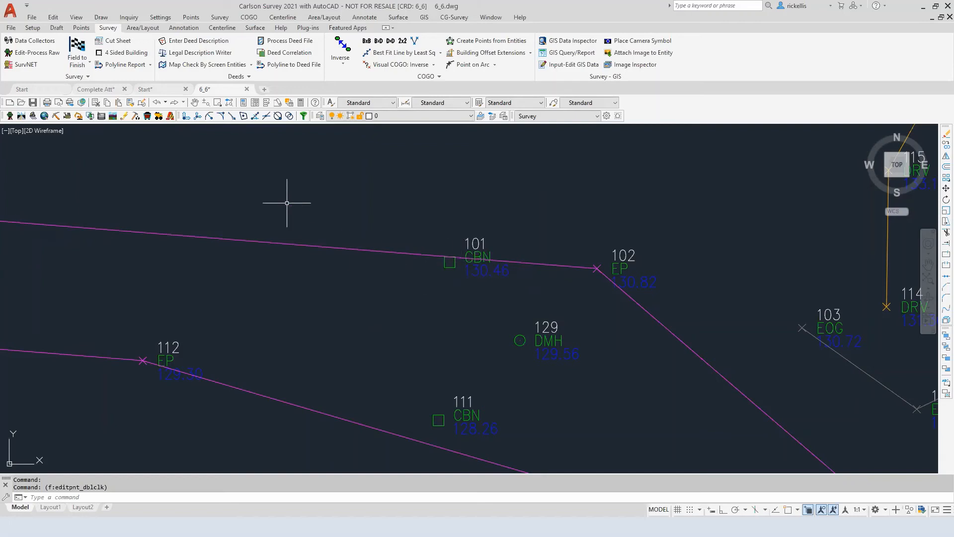
Step: Redraw points 1-130 with Field to Finish, splitting all multiple codes, and check the EP line at point 101
{"action": "left_click", "coordinate": [75, 50]}
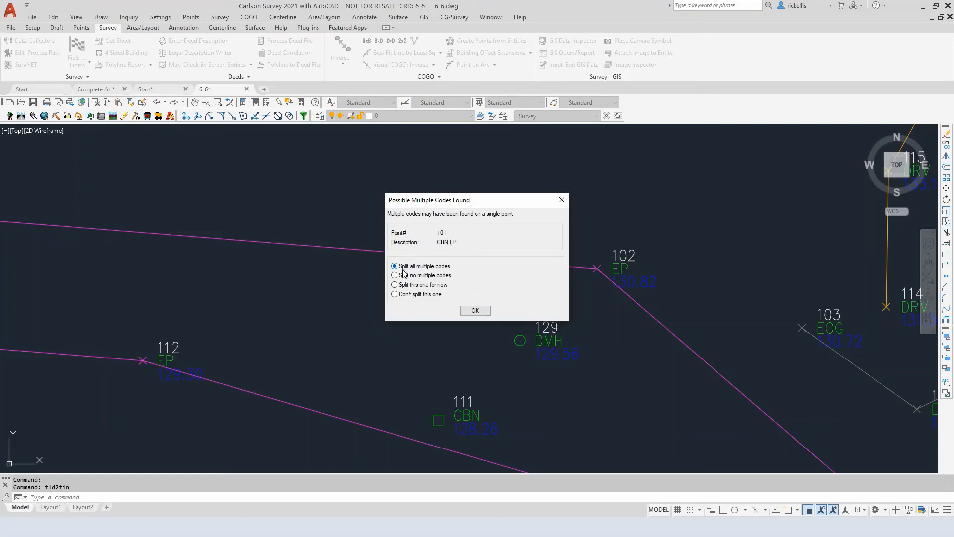
{"action": "left_click", "coordinate": [476, 311]}
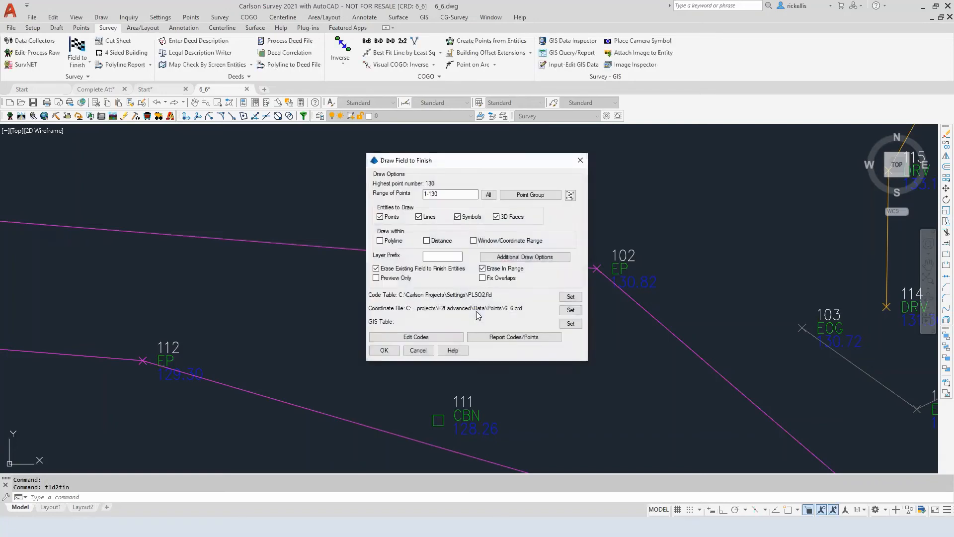
{"action": "left_click", "coordinate": [388, 346]}
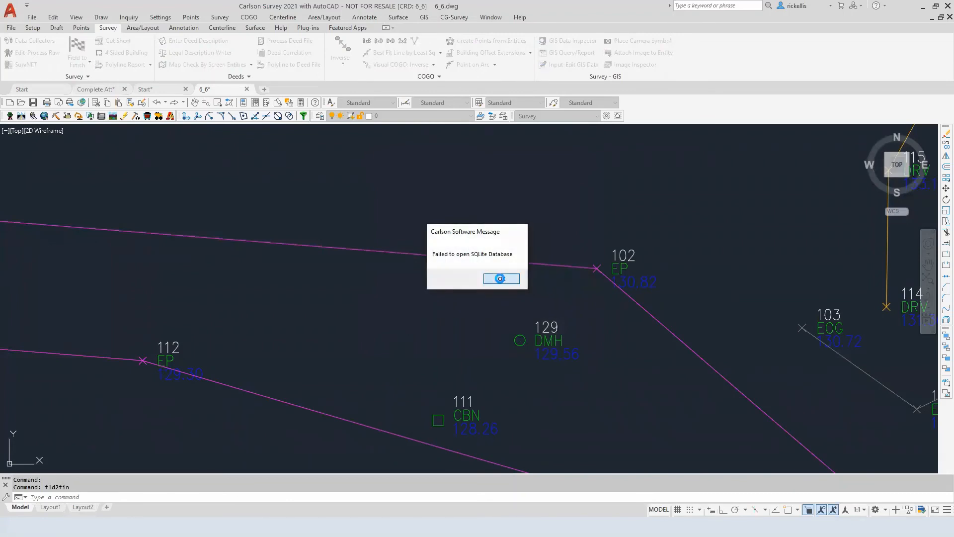
{"action": "left_click", "coordinate": [499, 279]}
{"action": "scroll", "coordinate": [422, 232], "scroll_direction": "up", "scroll_amount": 8}
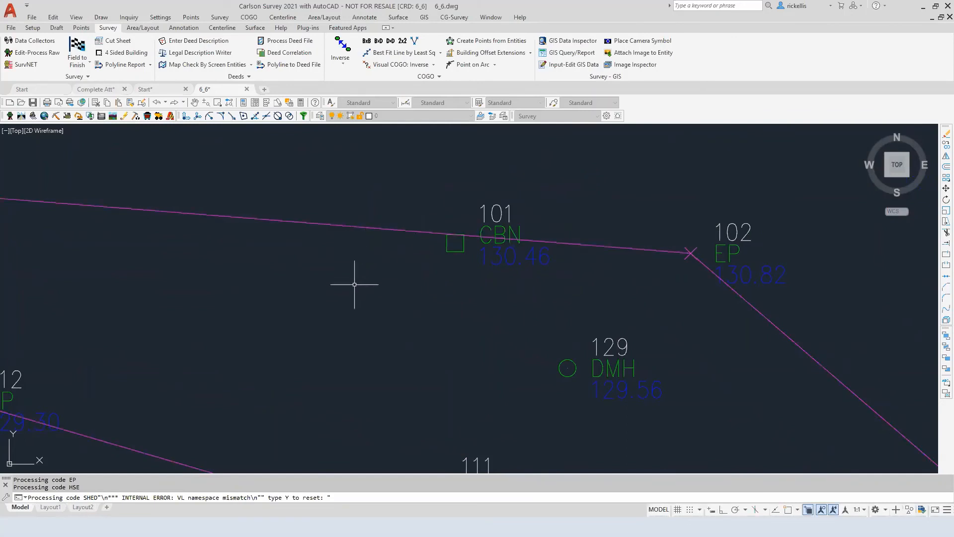
{"action": "key", "text": "Escape"}
{"action": "key", "text": "Escape"}
{"action": "key", "text": "Escape"}
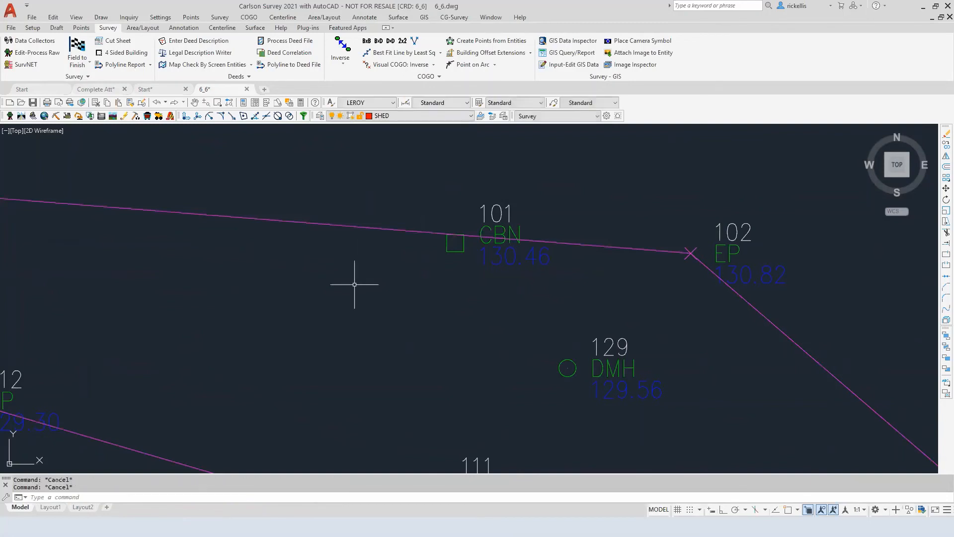
{"action": "left_click", "coordinate": [358, 252]}
{"action": "left_click", "coordinate": [334, 223]}
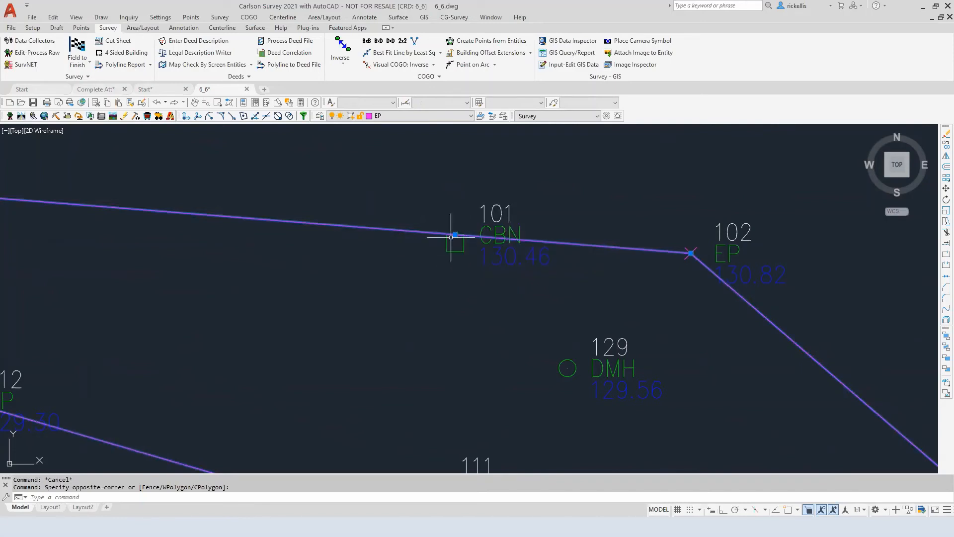
{"action": "scroll", "coordinate": [436, 292], "scroll_direction": "down", "scroll_amount": 6}
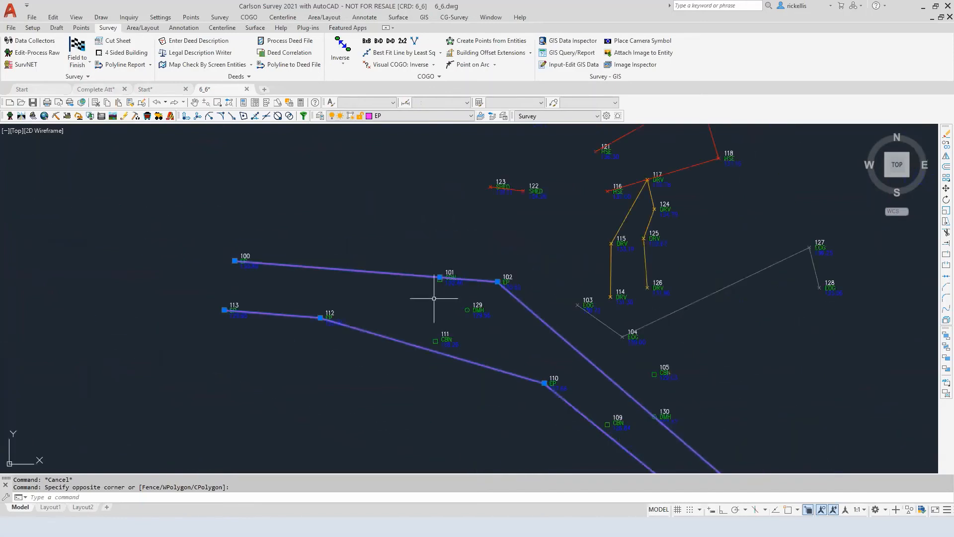
{"action": "key", "text": "Escape"}
Step: Set the CRD file description of point 102 to EP PC
{"action": "scroll", "coordinate": [499, 293], "scroll_direction": "up", "scroll_amount": 4}
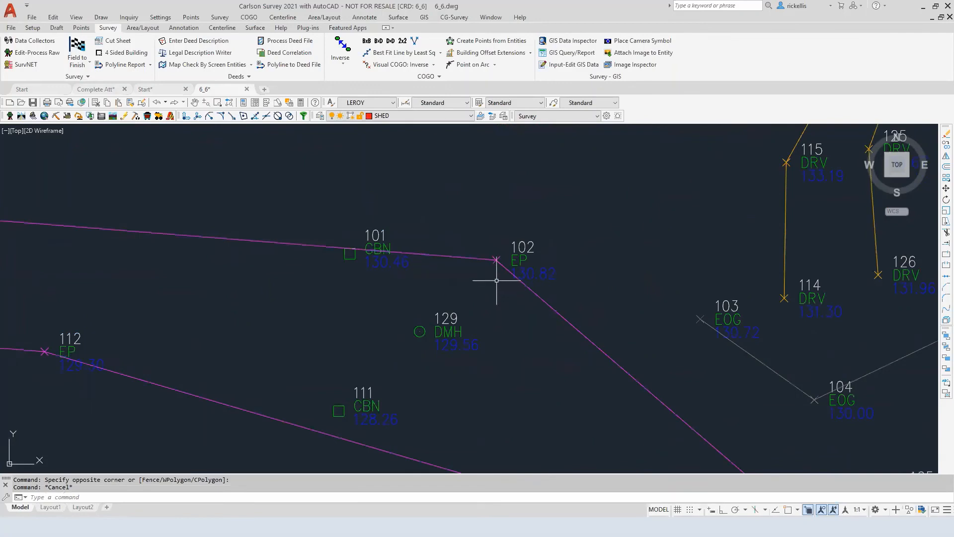
{"action": "mouse_move", "coordinate": [520, 263]}
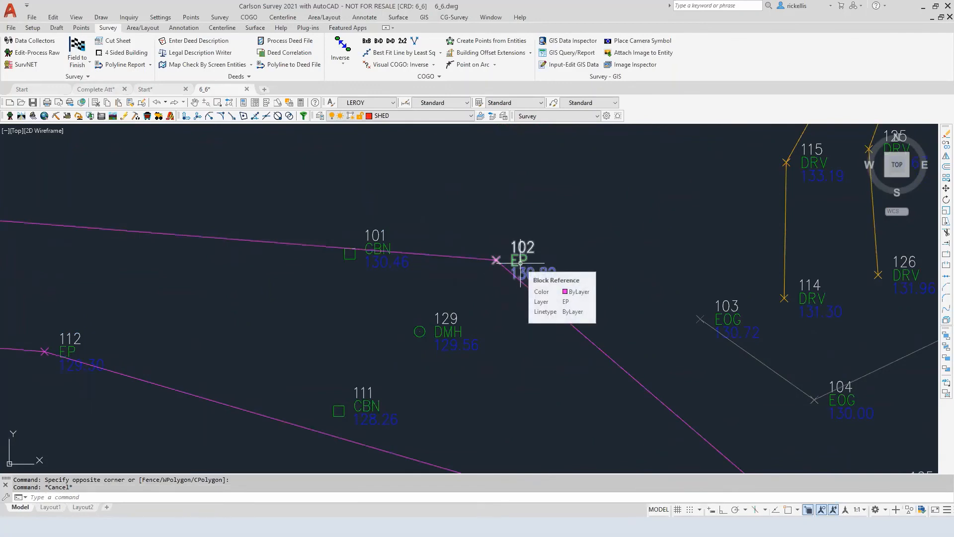
{"action": "scroll", "coordinate": [520, 264], "scroll_direction": "down", "scroll_amount": 5}
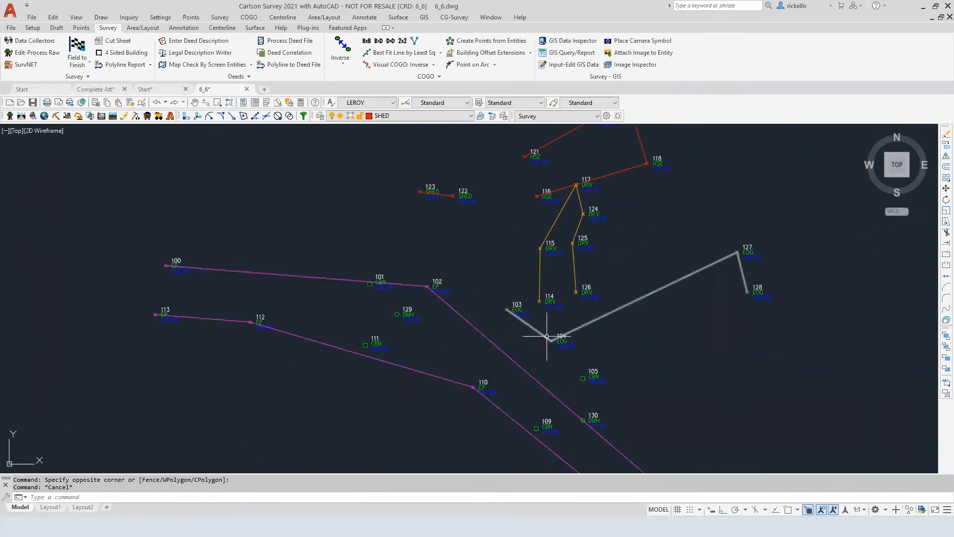
{"action": "double_click", "coordinate": [427, 283]}
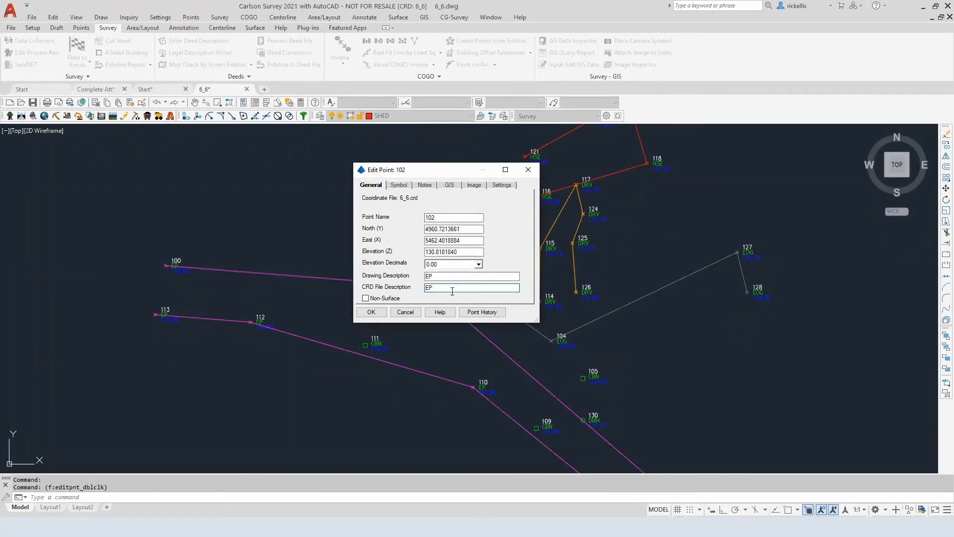
{"action": "type", "text": "PC"}
{"action": "left_click", "coordinate": [371, 312]}
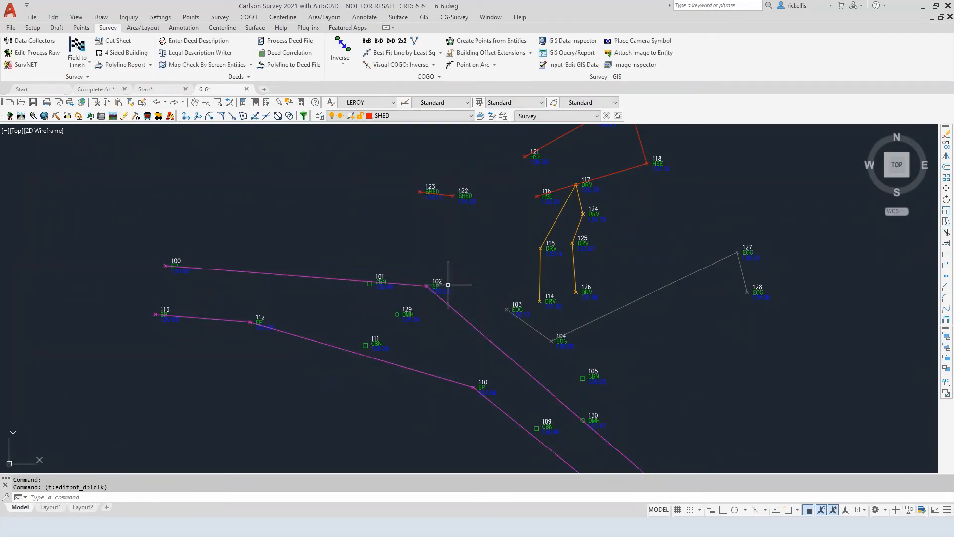
Step: Set the CRD file description of point 103 to EOG EP and of point 104 to EOG EP PT
{"action": "double_click", "coordinate": [517, 308]}
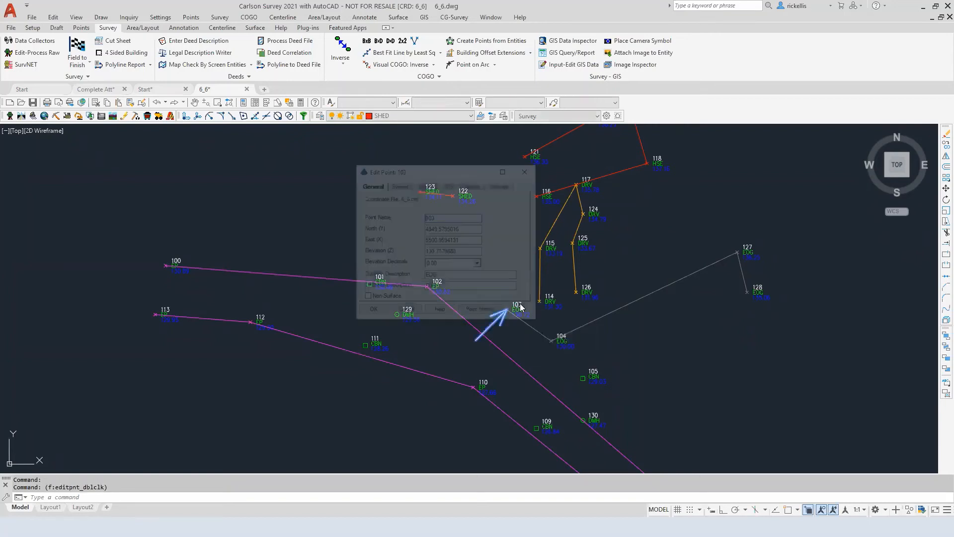
{"action": "left_click", "coordinate": [455, 287]}
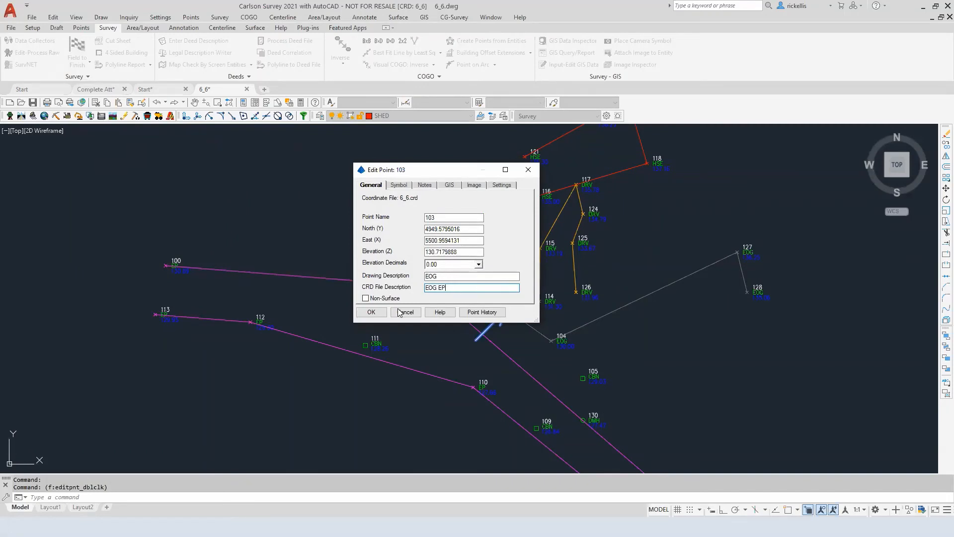
{"action": "left_click", "coordinate": [372, 312]}
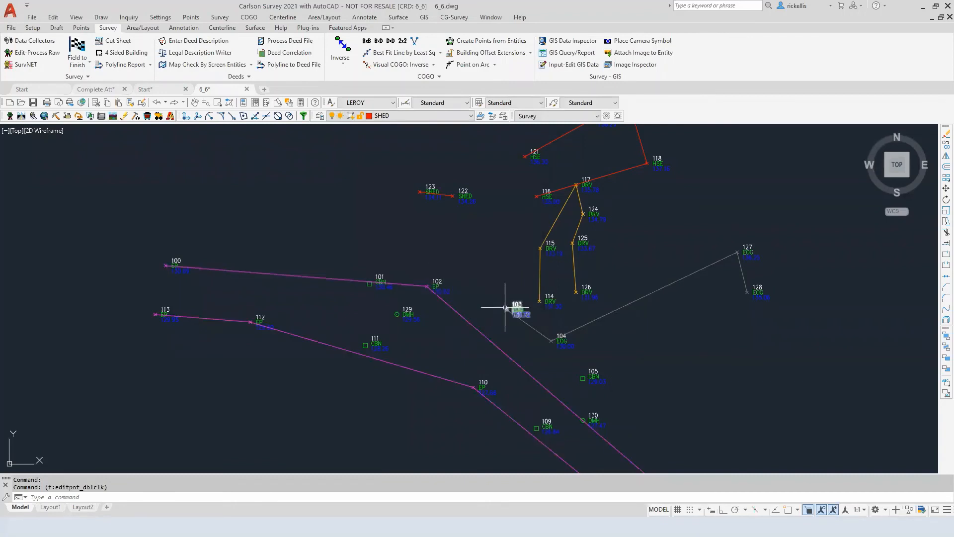
{"action": "double_click", "coordinate": [563, 342]}
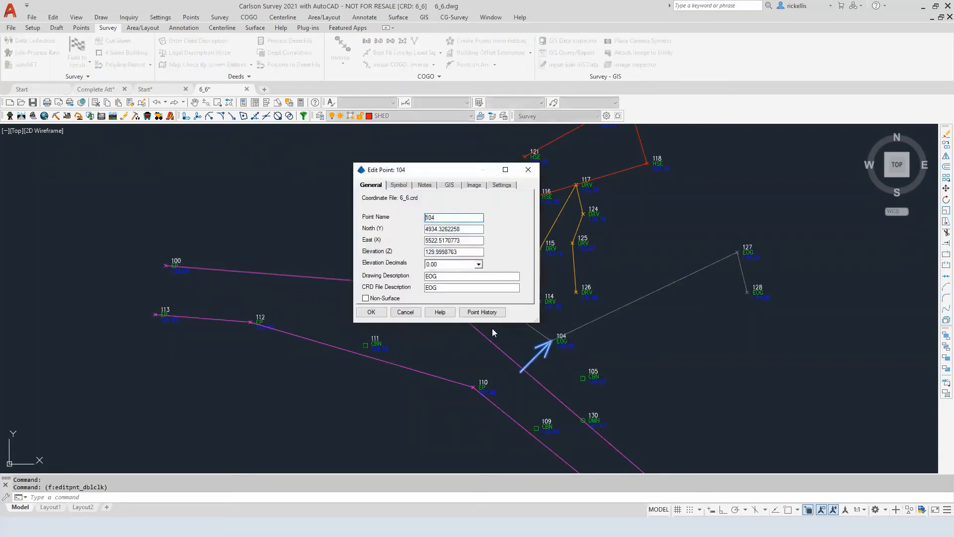
{"action": "left_click", "coordinate": [461, 288]}
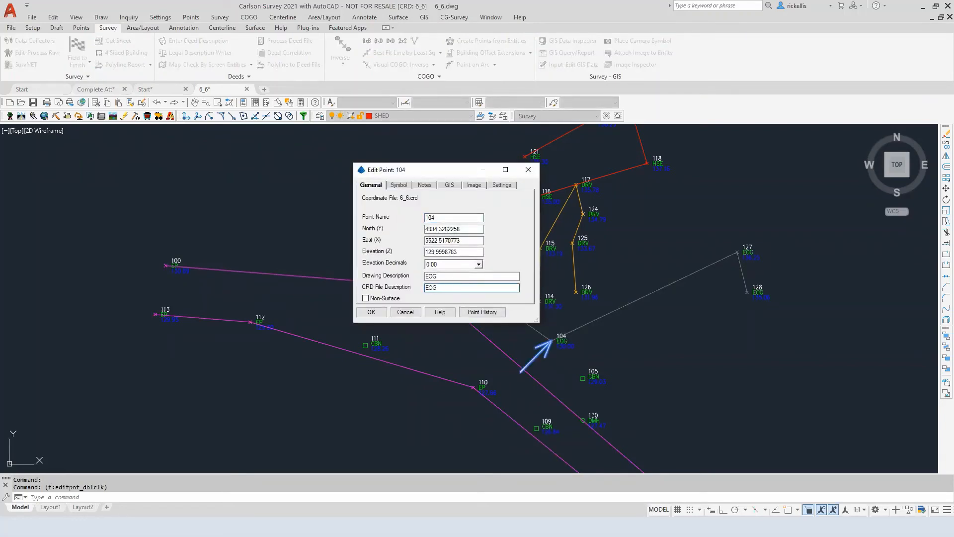
{"action": "type", "text": "EP PT"}
{"action": "left_click", "coordinate": [371, 312]}
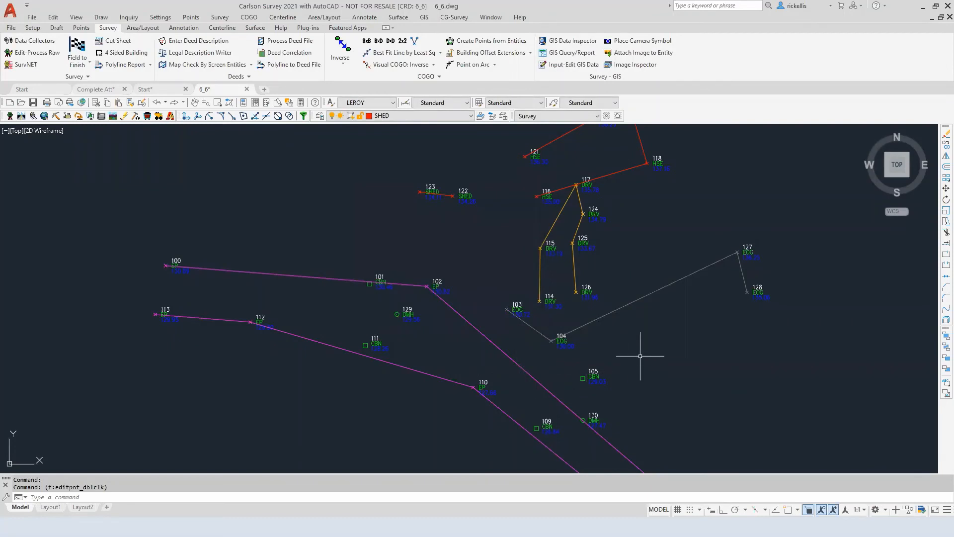
Step: Set the CRD file description of point 105 to CBN EP
{"action": "double_click", "coordinate": [598, 380]}
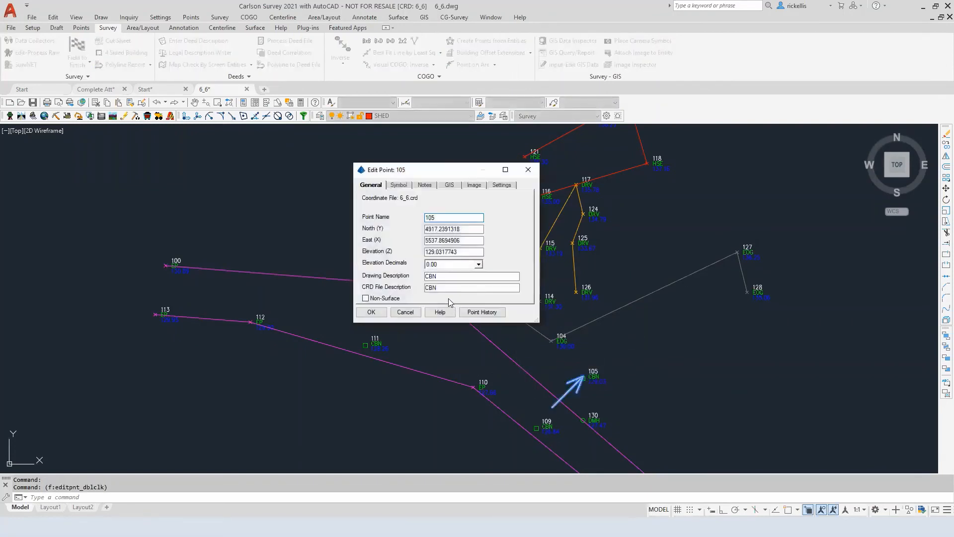
{"action": "left_click", "coordinate": [448, 286]}
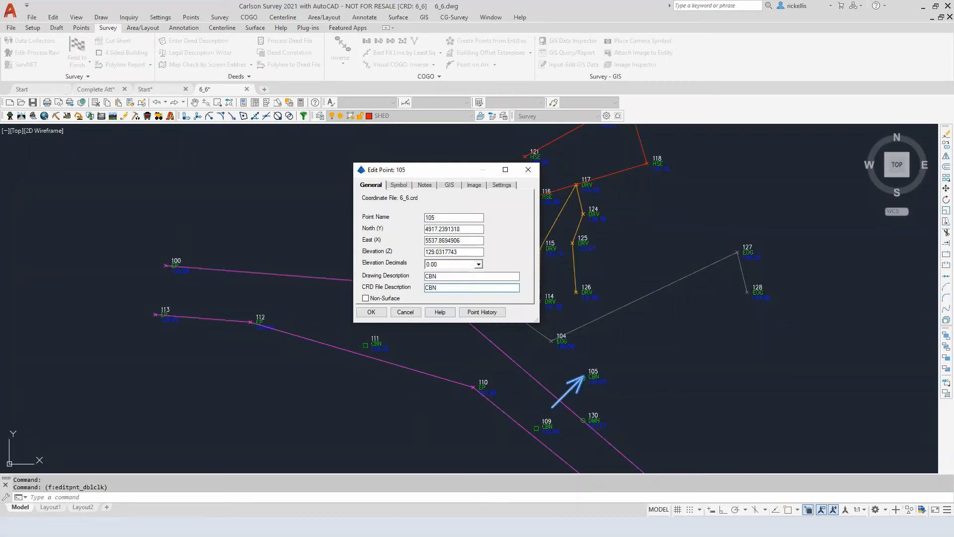
{"action": "type", "text": "EP"}
{"action": "left_click", "coordinate": [371, 311]}
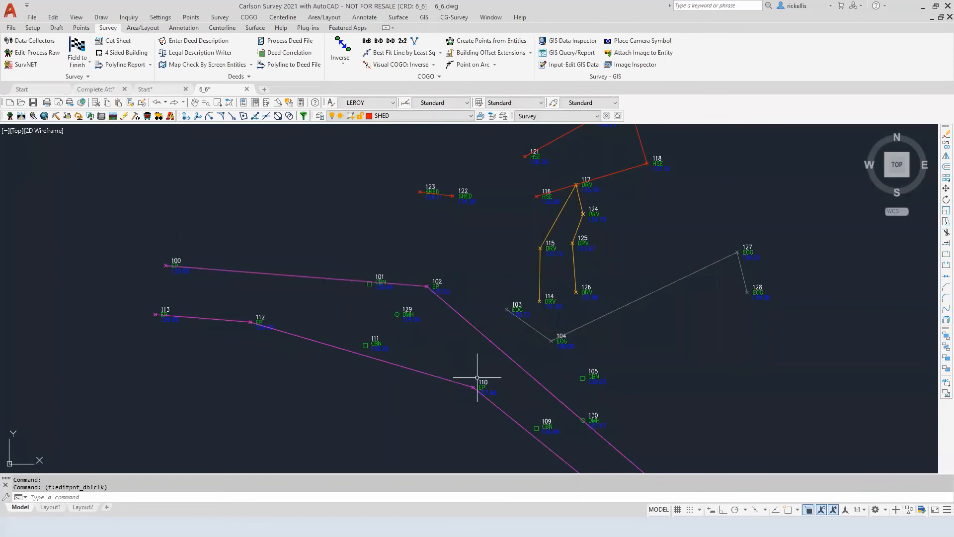
Step: Edit the CRD file description of point 107, the EP point at the southern end of the road
{"action": "mouse_move", "coordinate": [477, 377]}
{"action": "middle_mouse_down"}
{"action": "mouse_move", "coordinate": [446, 337]}
{"action": "mouse_move", "coordinate": [377, 300]}
{"action": "middle_mouse_up"}
{"action": "middle_click_drag", "start_coordinate": [455, 342], "coordinate": [368, 264]}
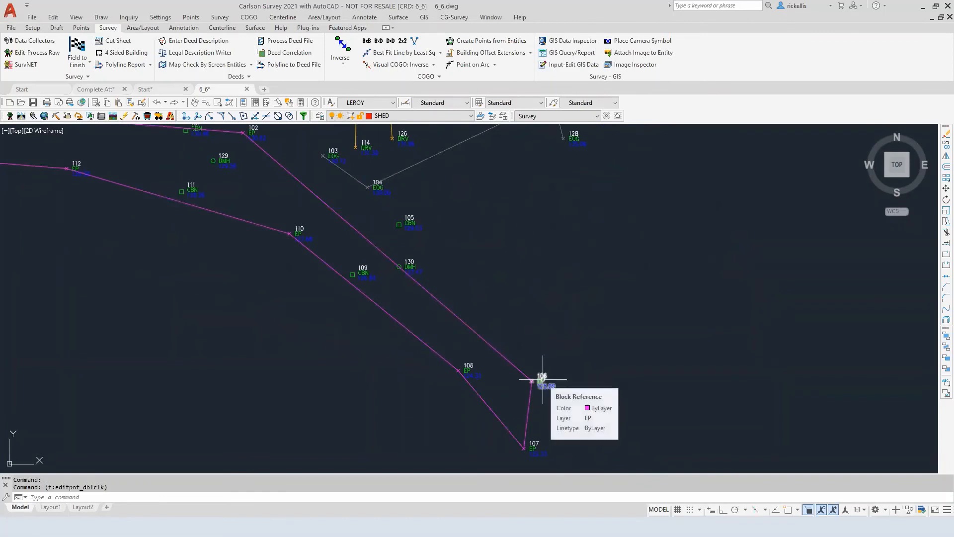
{"action": "middle_click_drag", "start_coordinate": [564, 401], "coordinate": [553, 327]}
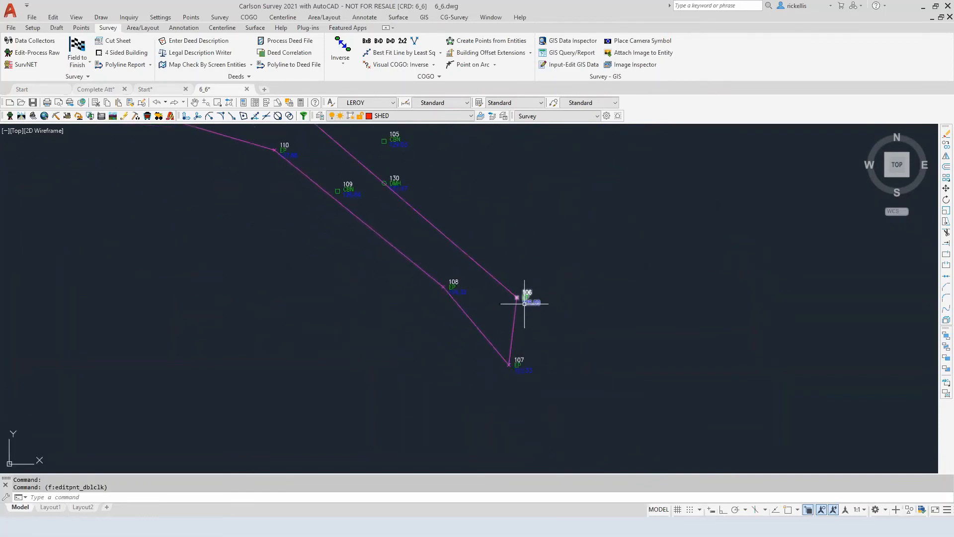
{"action": "double_click", "coordinate": [520, 357]}
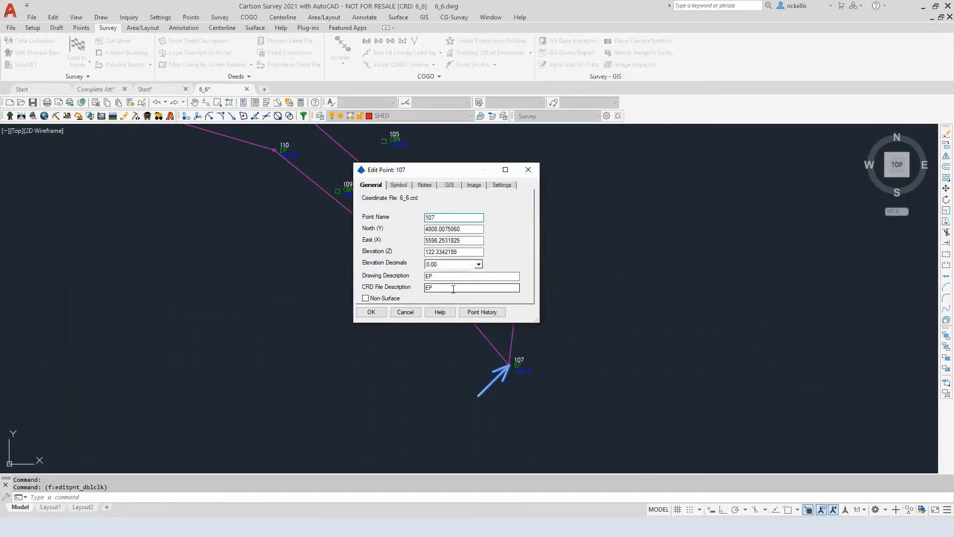
{"action": "left_click", "coordinate": [453, 289]}
{"action": "left_click", "coordinate": [371, 312]}
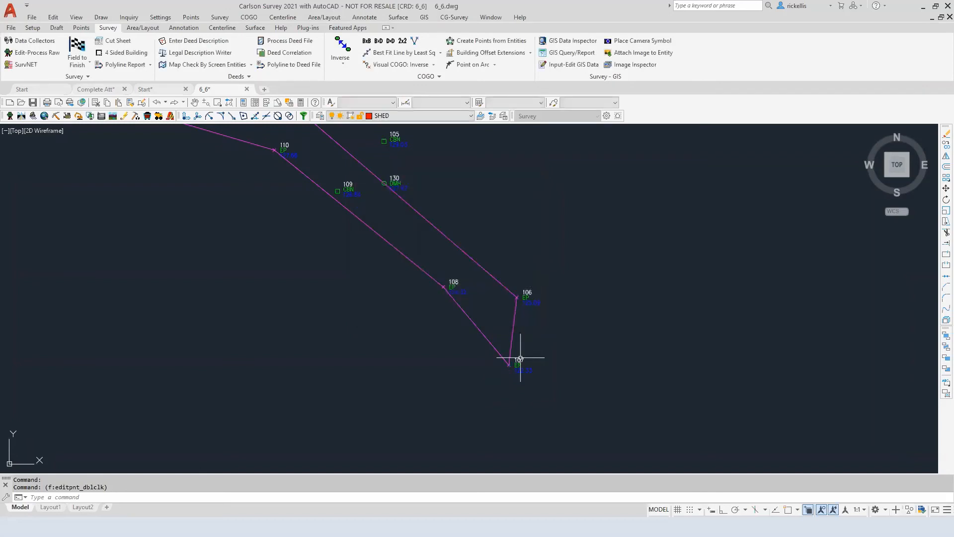
Step: Set the CRD file description of point 108 to EP2 and of point 109 to CBN EP2
{"action": "double_click", "coordinate": [444, 287]}
{"action": "left_click", "coordinate": [443, 288]}
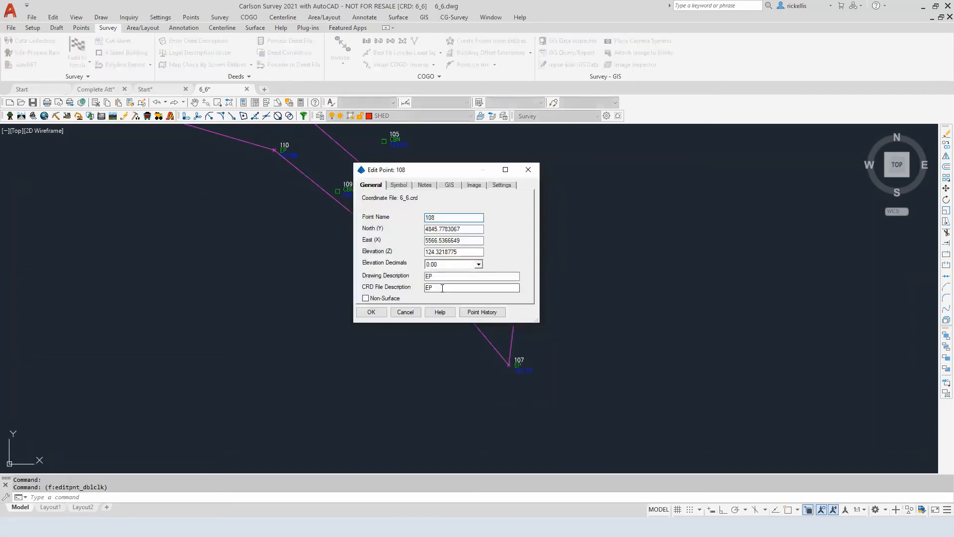
{"action": "left_click", "coordinate": [372, 312]}
{"action": "middle_click_drag", "start_coordinate": [327, 260], "coordinate": [371, 363]}
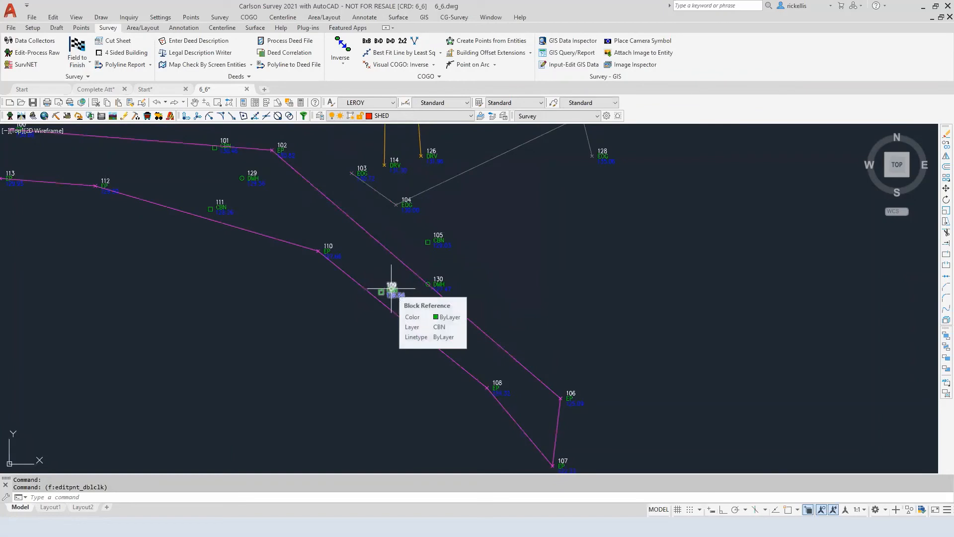
{"action": "double_click", "coordinate": [391, 288]}
{"action": "left_click", "coordinate": [453, 288]}
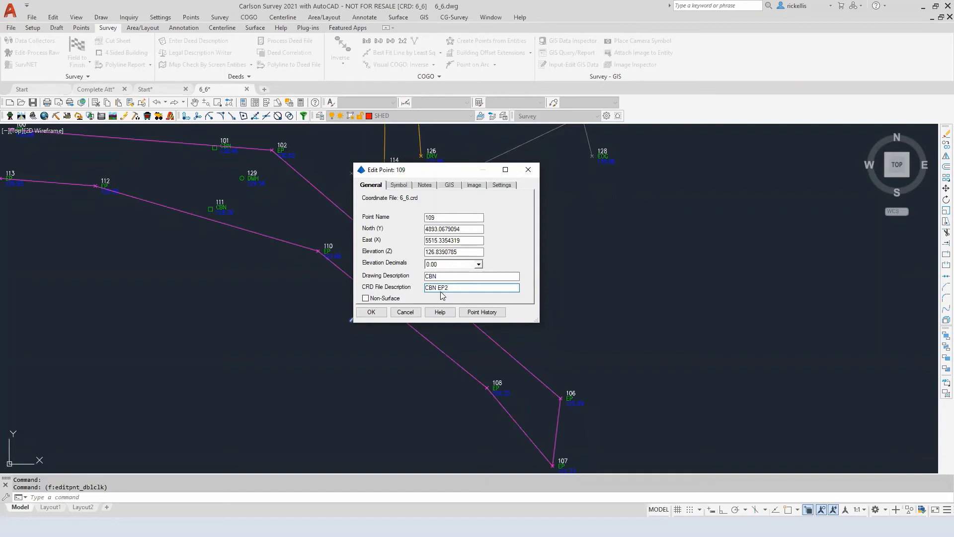
{"action": "left_click", "coordinate": [371, 312]}
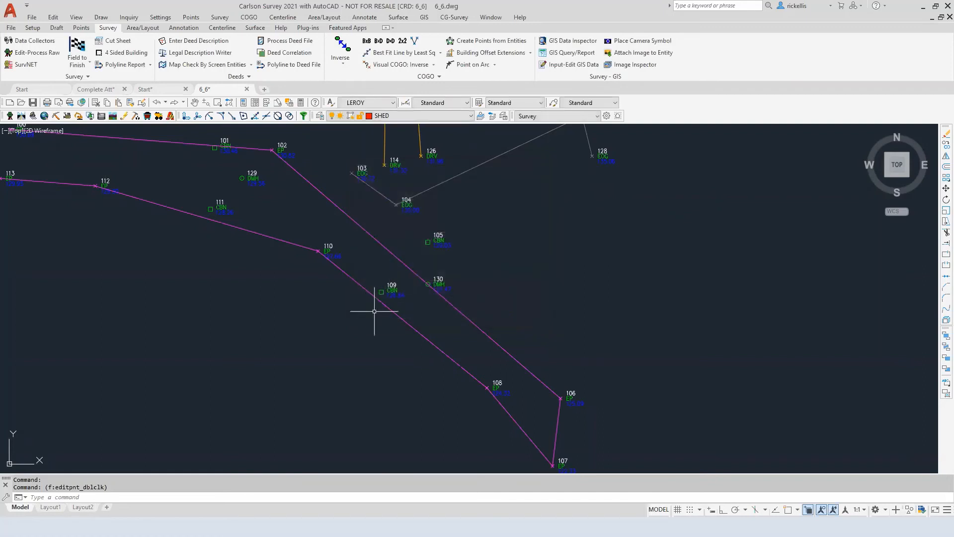
Step: Set the CRD file description of point 110 to EP2, and revise the one of point 108 at the southern road edge's curve
{"action": "double_click", "coordinate": [318, 251]}
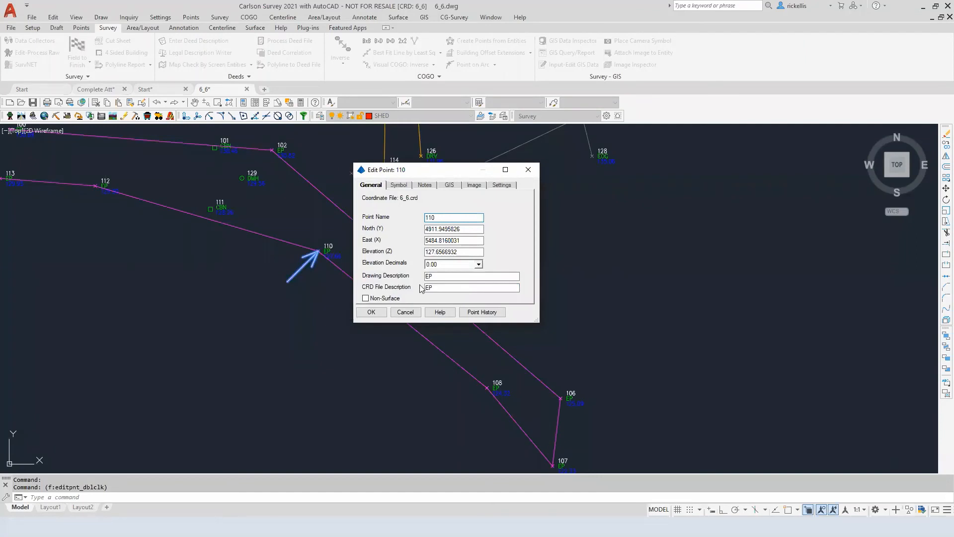
{"action": "left_click", "coordinate": [453, 288]}
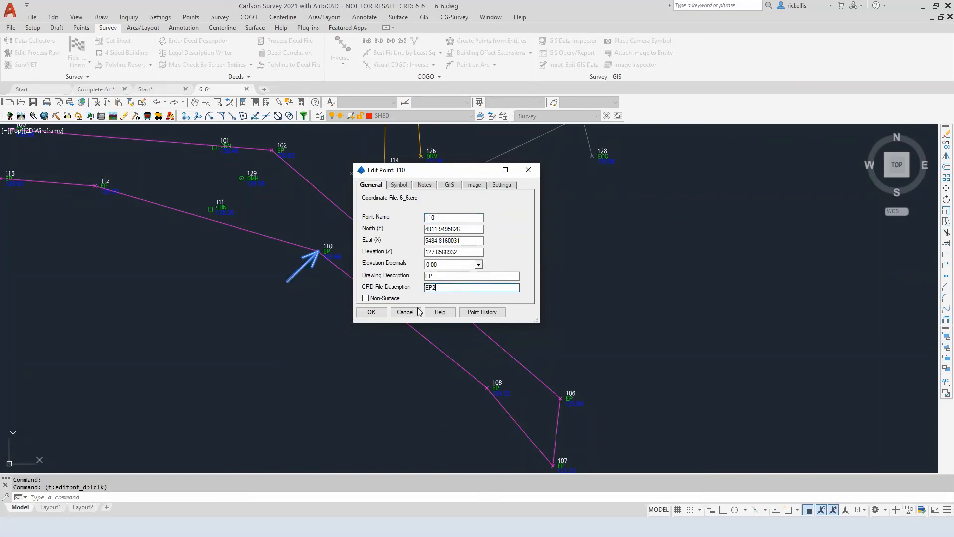
{"action": "left_click", "coordinate": [371, 311]}
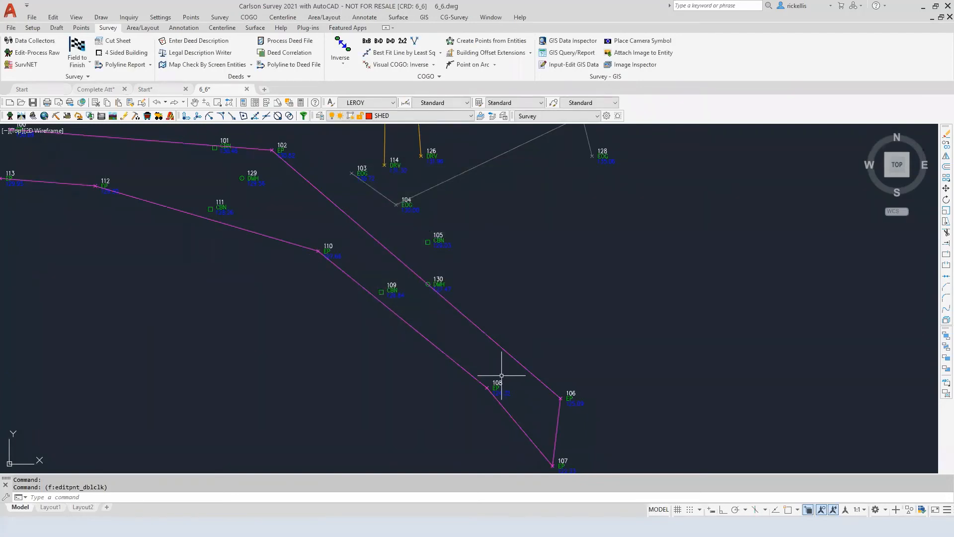
{"action": "double_click", "coordinate": [488, 388]}
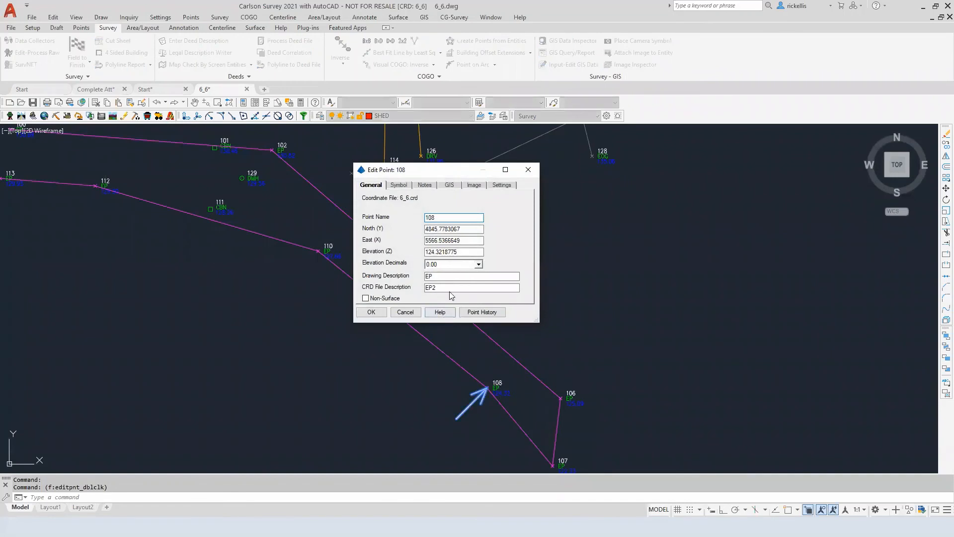
{"action": "left_click", "coordinate": [452, 288]}
{"action": "left_click", "coordinate": [372, 311]}
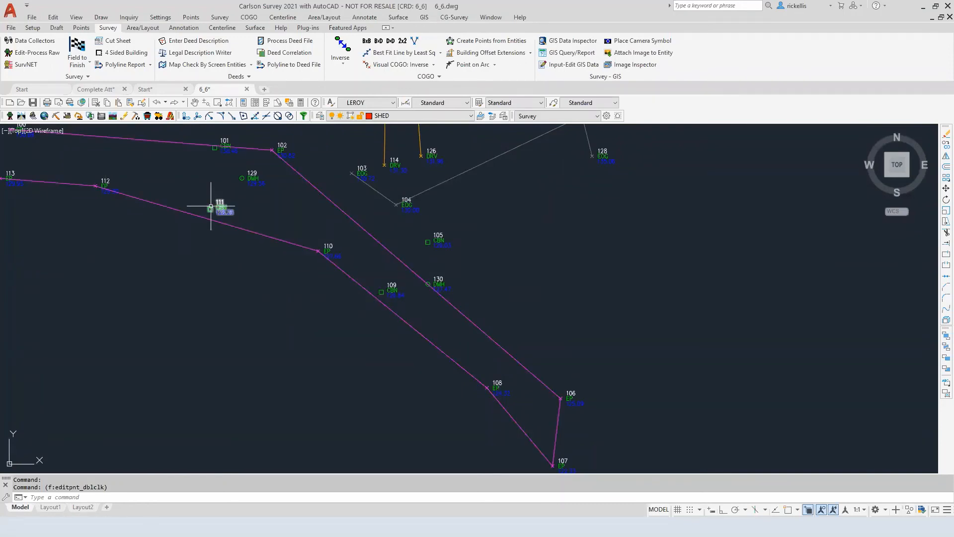
Step: Extend the CRD file description of point 111 to include it in the southern road edge, and set point 112's to EP2 PT
{"action": "double_click", "coordinate": [210, 208]}
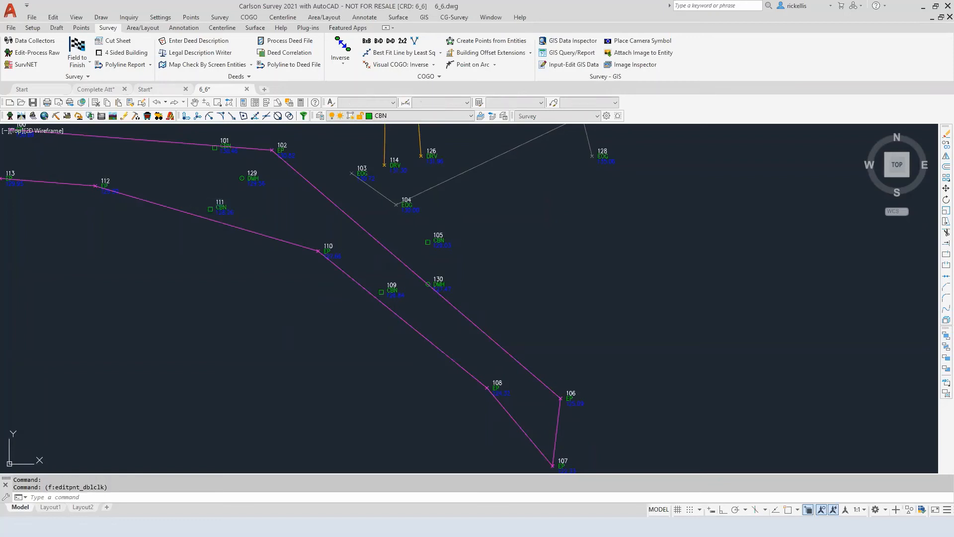
{"action": "left_click", "coordinate": [448, 286]}
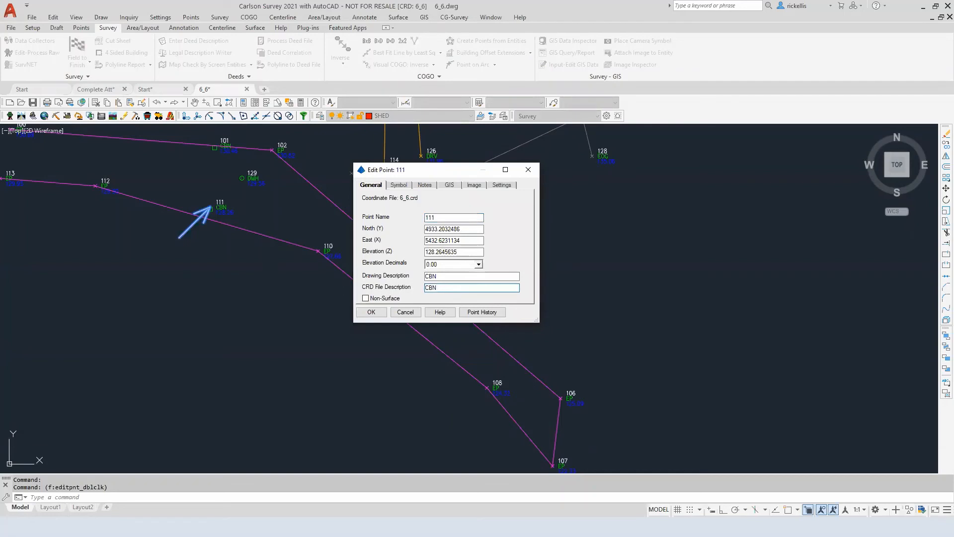
{"action": "left_click", "coordinate": [372, 312]}
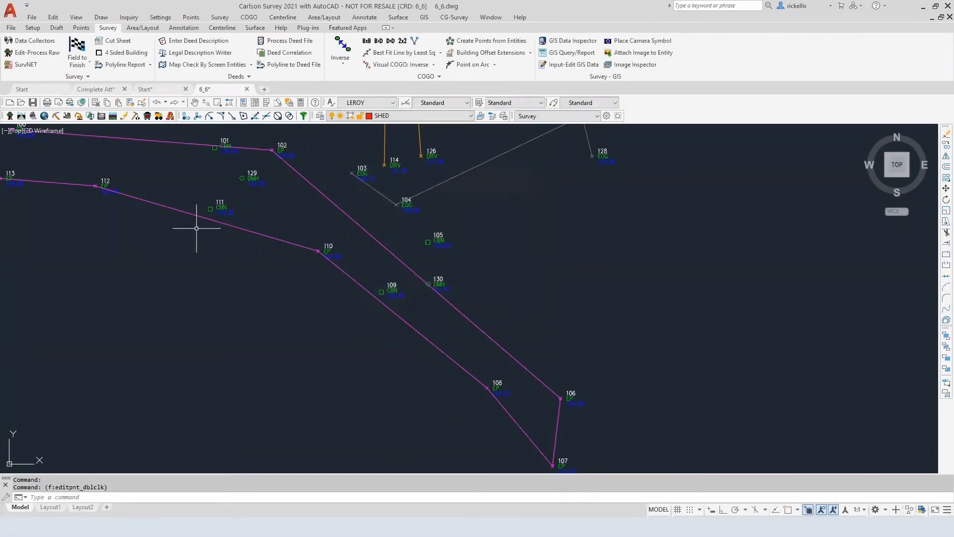
{"action": "double_click", "coordinate": [107, 192]}
{"action": "left_click", "coordinate": [447, 288]}
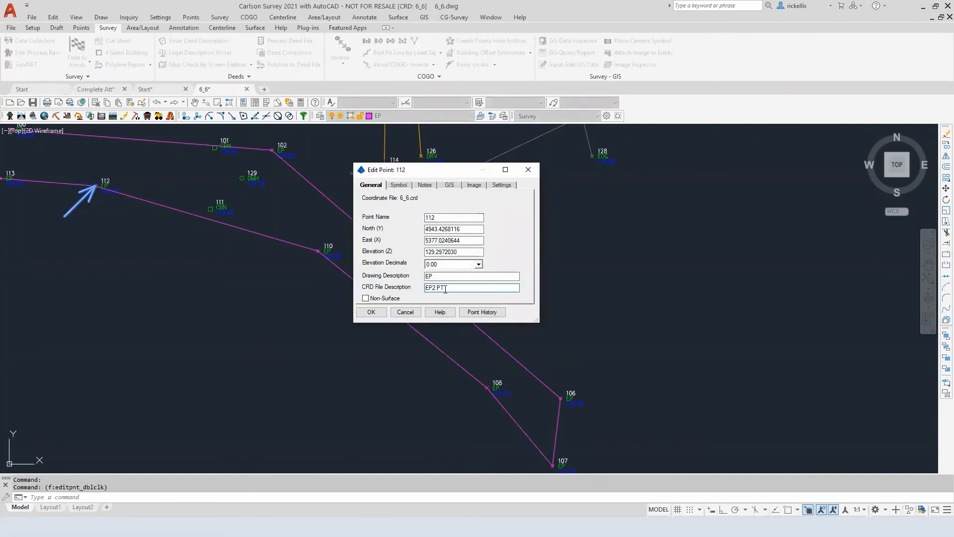
{"action": "left_click", "coordinate": [384, 315]}
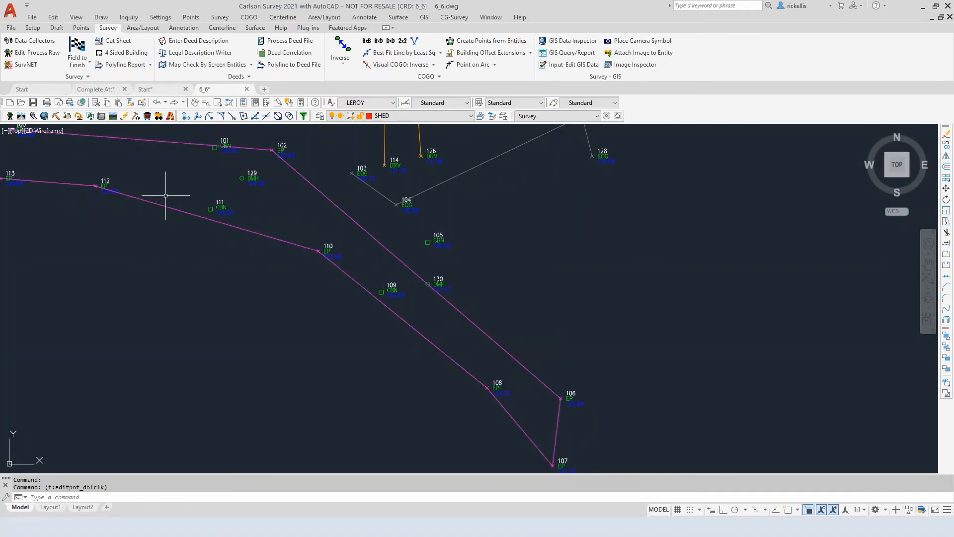
Step: Edit the CRD file description of point 113 to include it in the southern road edge
{"action": "middle_click_drag", "start_coordinate": [127, 208], "coordinate": [242, 242]}
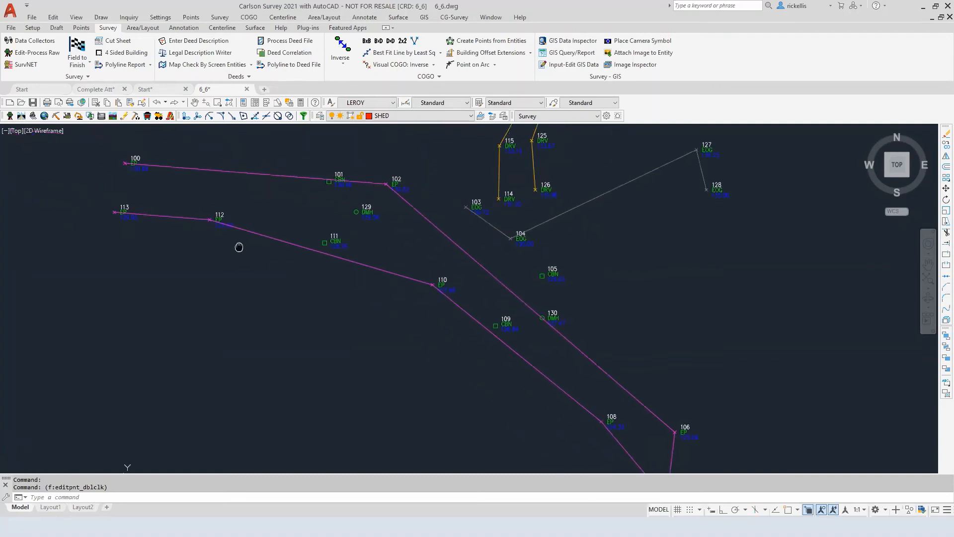
{"action": "double_click", "coordinate": [124, 209]}
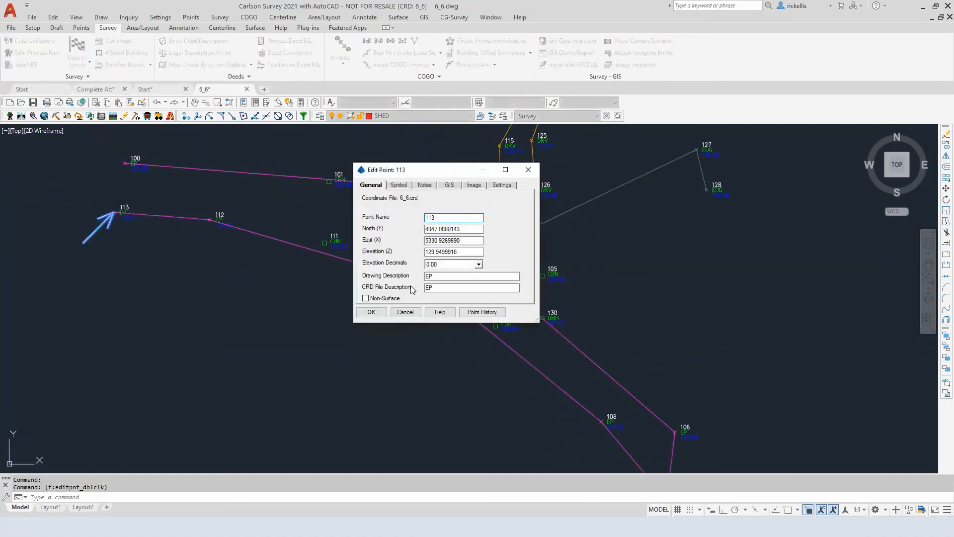
{"action": "left_click", "coordinate": [437, 287]}
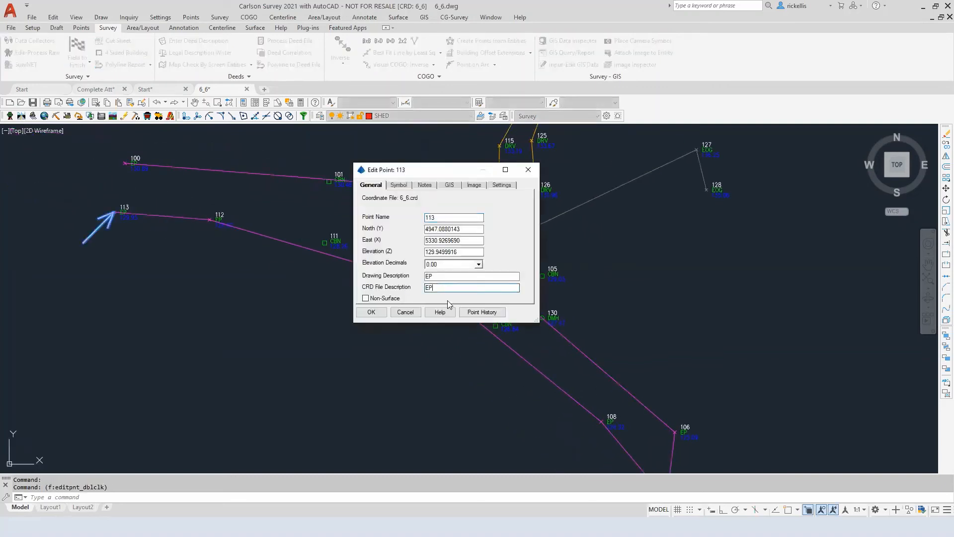
{"action": "left_click", "coordinate": [371, 313]}
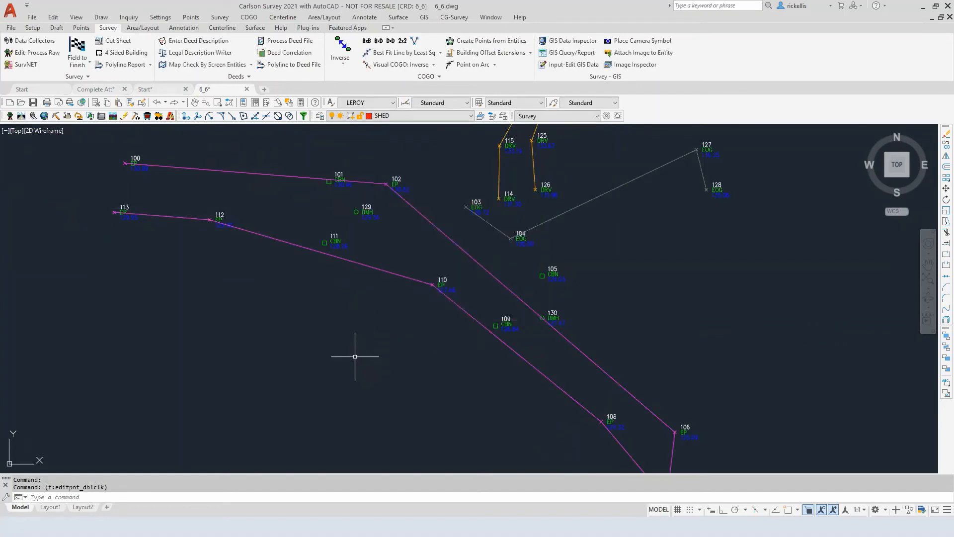
Step: Run Field to Finish for points 1-130, splitting all multiple codes and erasing the existing Field to Finish entities
{"action": "scroll", "coordinate": [407, 268], "scroll_direction": "down", "scroll_amount": 2}
{"action": "mouse_move", "coordinate": [405, 266]}
{"action": "middle_mouse_down"}
{"action": "mouse_move", "coordinate": [324, 298]}
{"action": "mouse_move", "coordinate": [309, 270]}
{"action": "middle_mouse_up"}
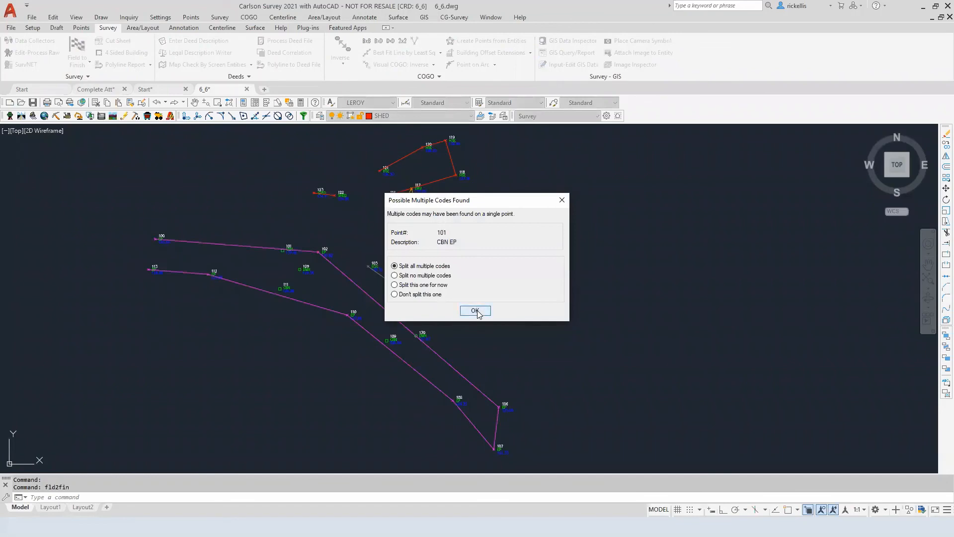
{"action": "left_click", "coordinate": [475, 311]}
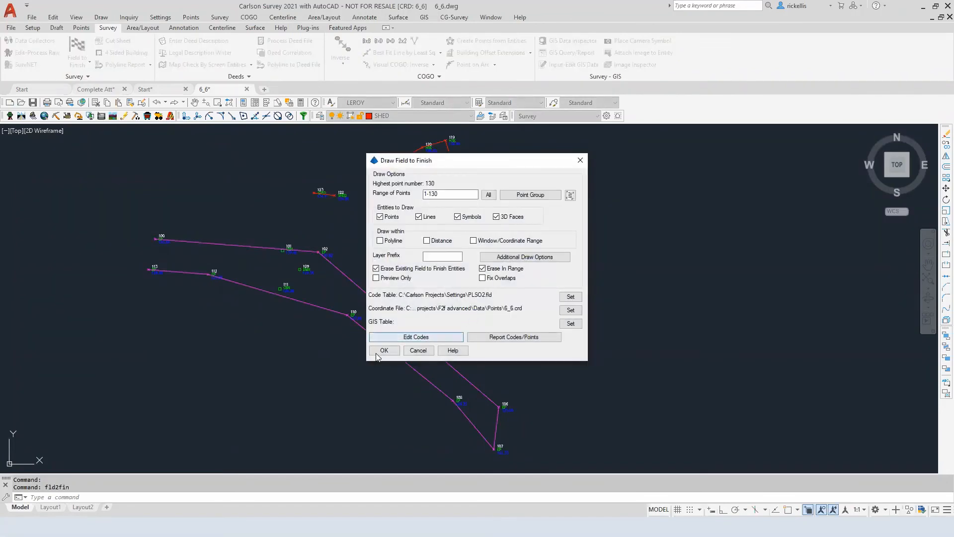
{"action": "left_click", "coordinate": [379, 351]}
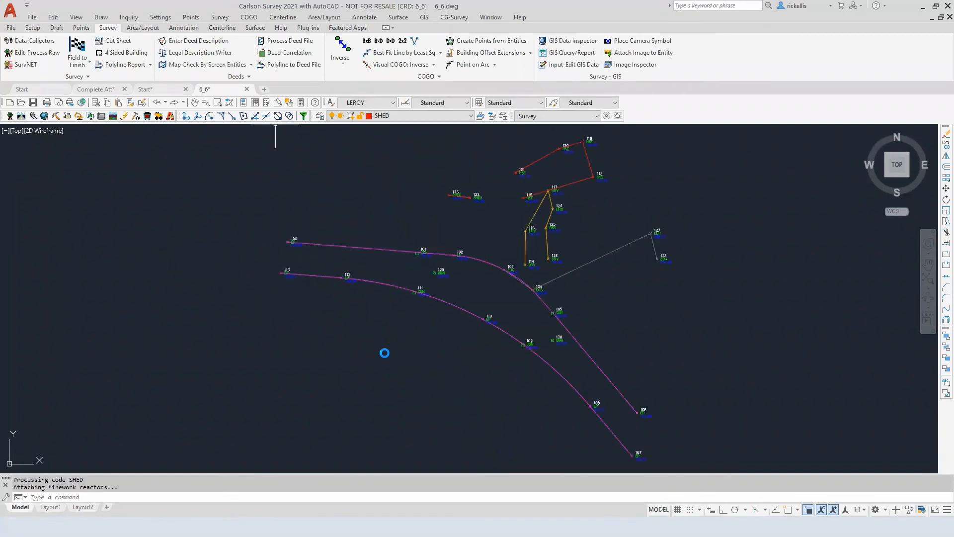
Step: Examine the redrawn EP polylines on both sides of the road, including the curves between points 102 and 104 and points 108 and 112
{"action": "mouse_move", "coordinate": [434, 315]}
{"action": "middle_mouse_down"}
{"action": "mouse_move", "coordinate": [319, 340]}
{"action": "mouse_move", "coordinate": [299, 312]}
{"action": "middle_mouse_up"}
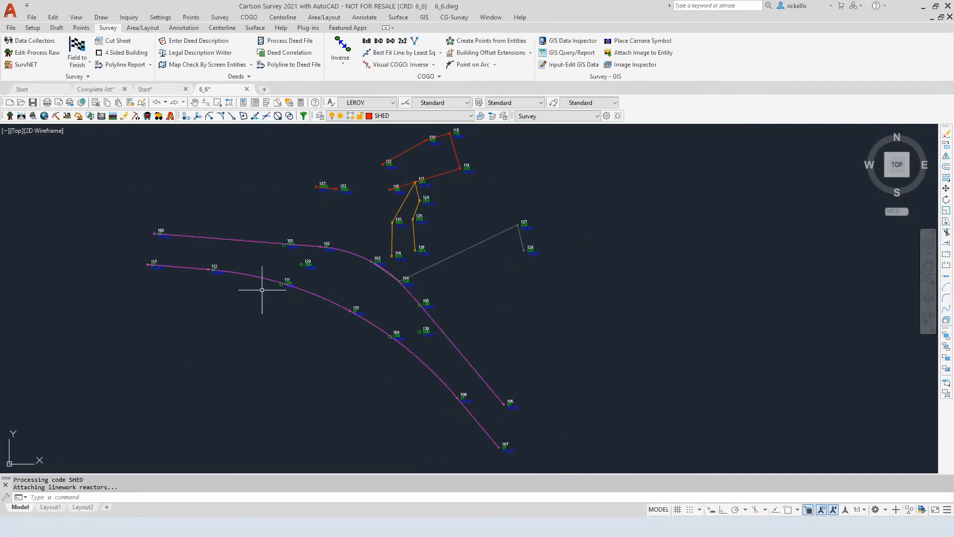
{"action": "left_click", "coordinate": [247, 240]}
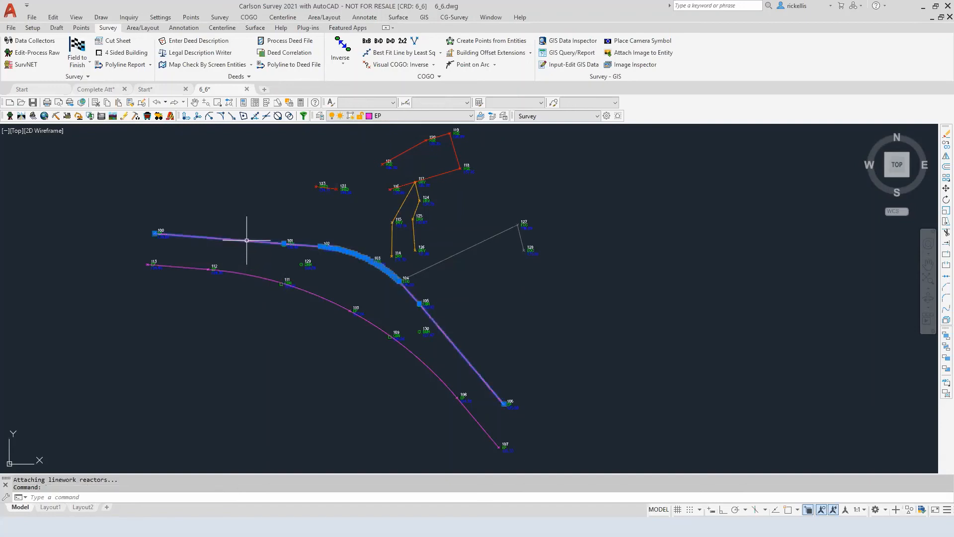
{"action": "scroll", "coordinate": [306, 244], "scroll_direction": "up", "scroll_amount": 4}
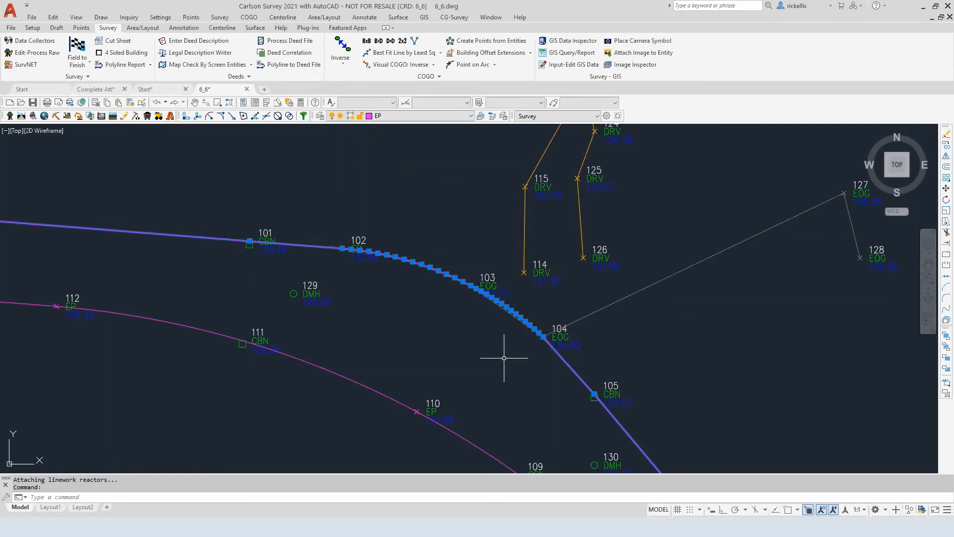
{"action": "key", "text": "Escape"}
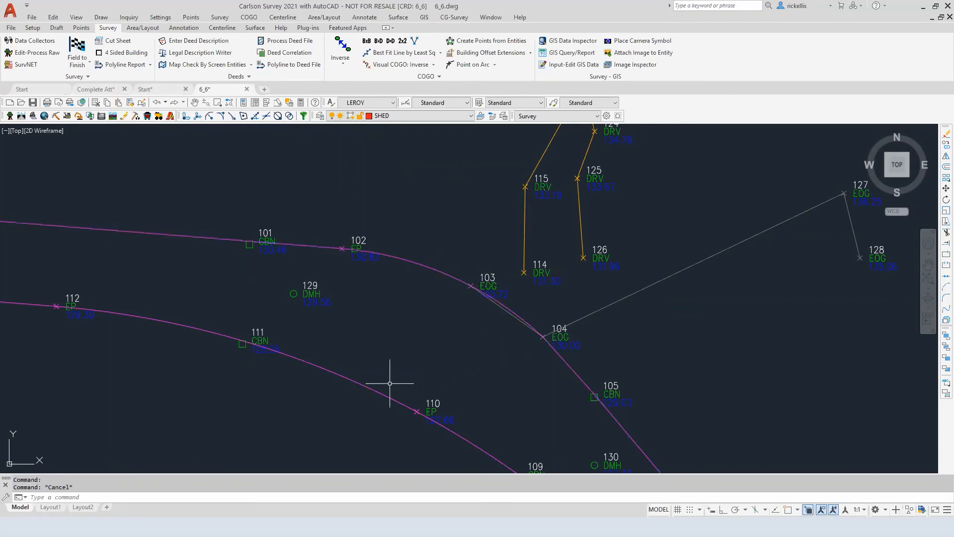
{"action": "left_click", "coordinate": [370, 388]}
{"action": "scroll", "coordinate": [348, 393], "scroll_direction": "down", "scroll_amount": 4}
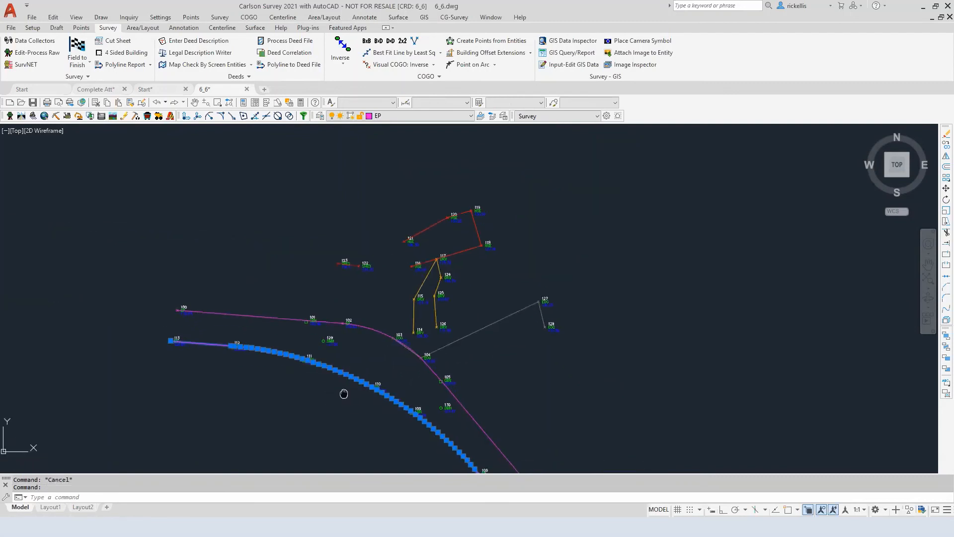
{"action": "middle_click_drag", "start_coordinate": [341, 394], "coordinate": [320, 330]}
{"action": "key", "text": "Escape"}
{"action": "scroll", "coordinate": [390, 356], "scroll_direction": "up", "scroll_amount": 4}
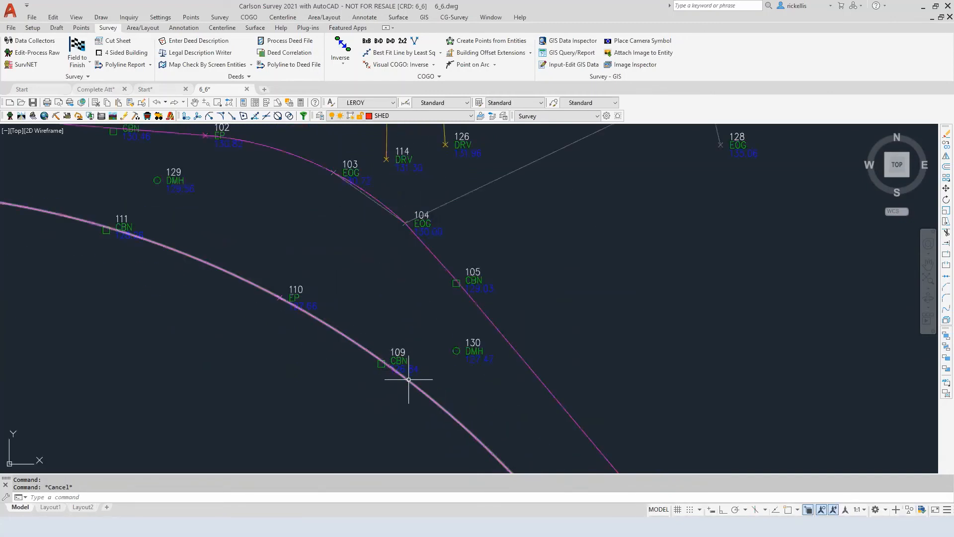
{"action": "left_click", "coordinate": [405, 375]}
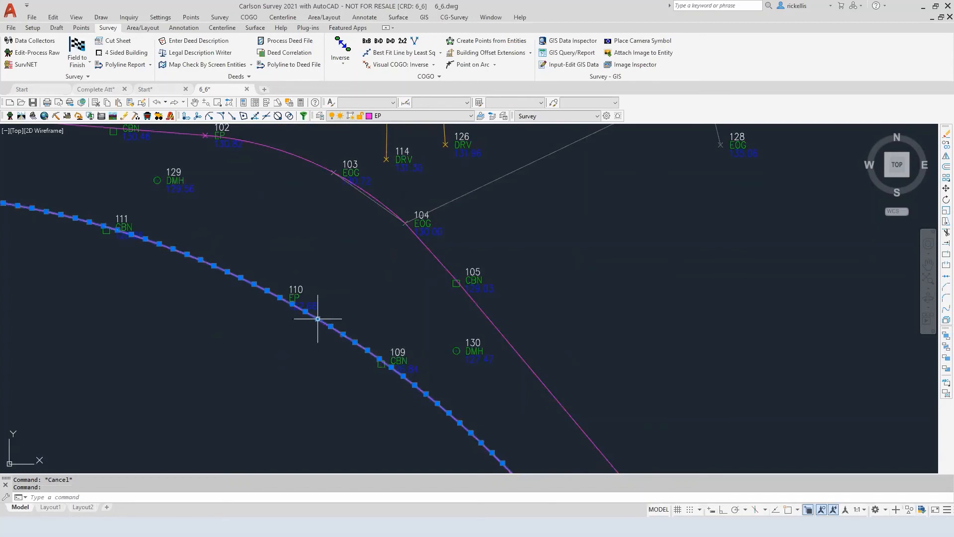
{"action": "middle_click_drag", "start_coordinate": [202, 253], "coordinate": [247, 268]}
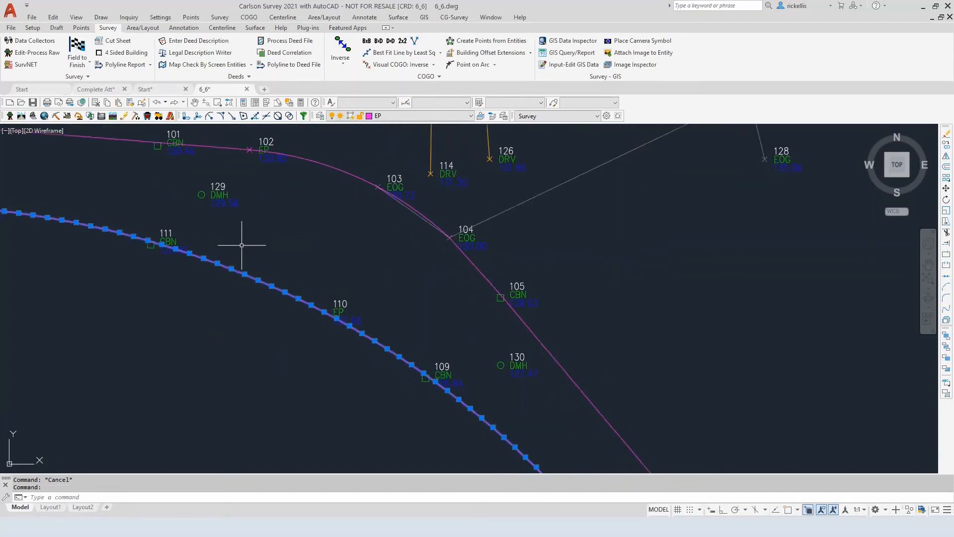
{"action": "key", "text": "Escape"}
{"action": "scroll", "coordinate": [288, 256], "scroll_direction": "down", "scroll_amount": 2}
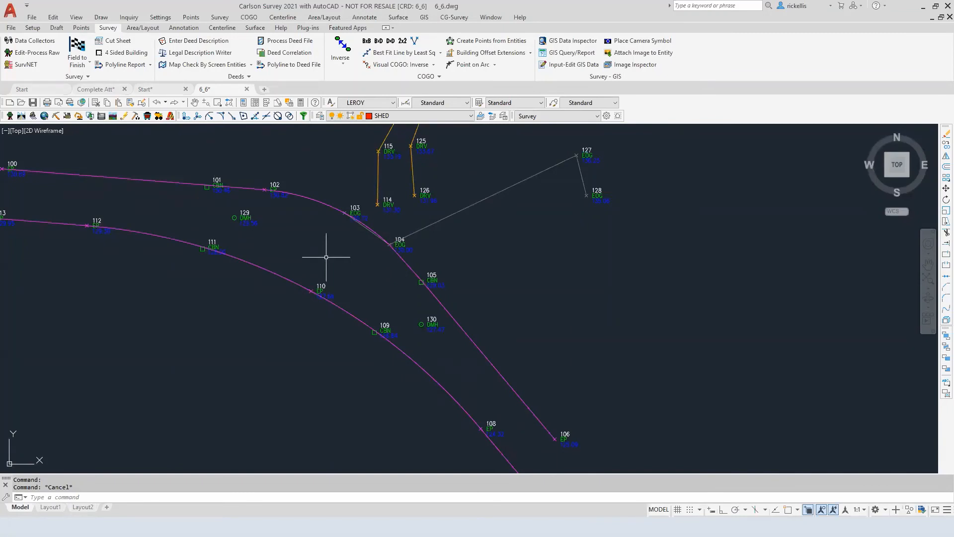
Step: Change the CRD file description of point 104 to EOG2 EP PT
{"action": "middle_click_drag", "start_coordinate": [366, 249], "coordinate": [325, 293]}
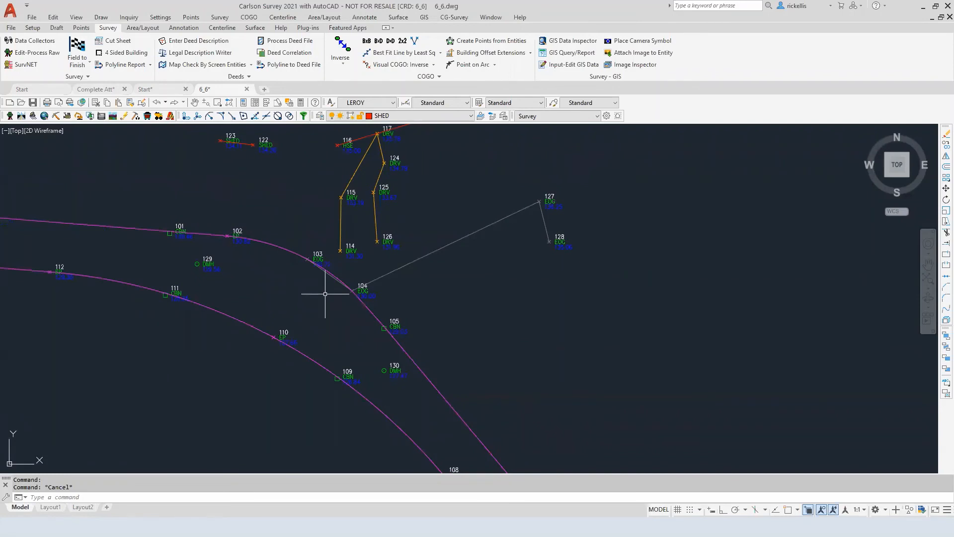
{"action": "mouse_move", "coordinate": [325, 294]}
{"action": "middle_mouse_down"}
{"action": "mouse_move", "coordinate": [281, 313]}
{"action": "mouse_move", "coordinate": [225, 319]}
{"action": "middle_mouse_up"}
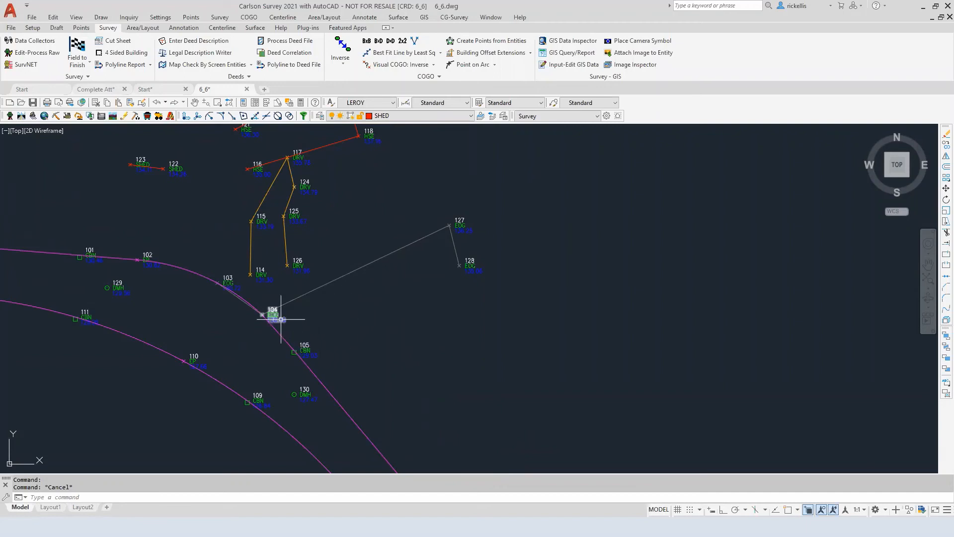
{"action": "mouse_move", "coordinate": [276, 319]}
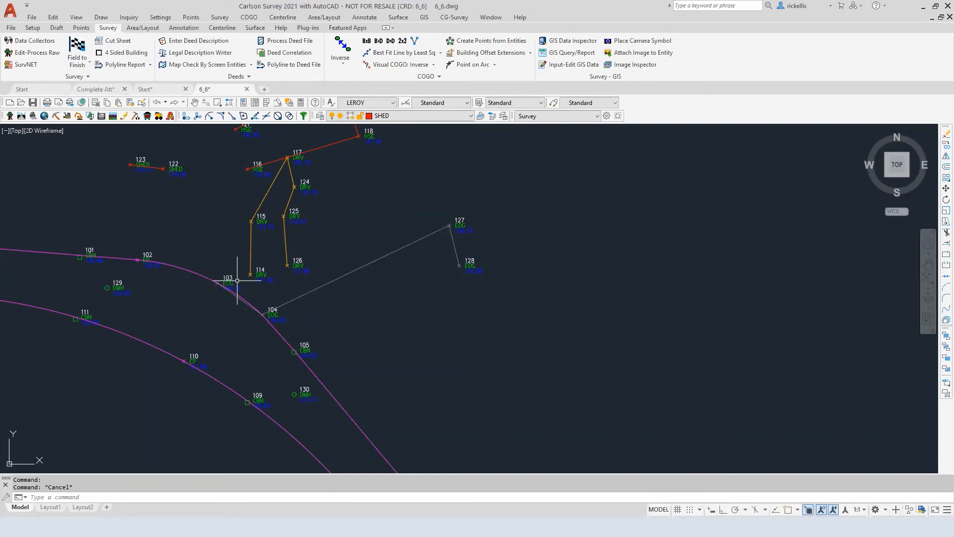
{"action": "double_click", "coordinate": [276, 319]}
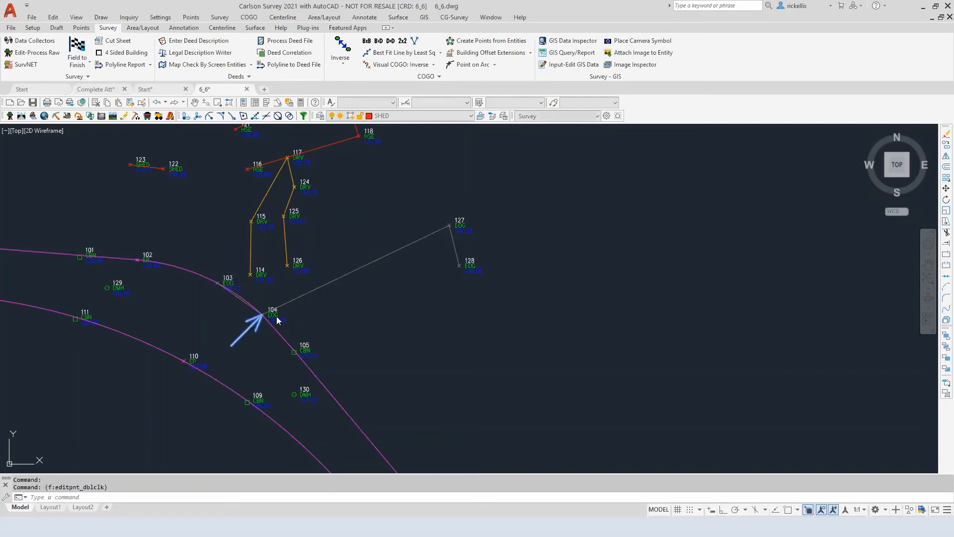
{"action": "left_click", "coordinate": [437, 288]}
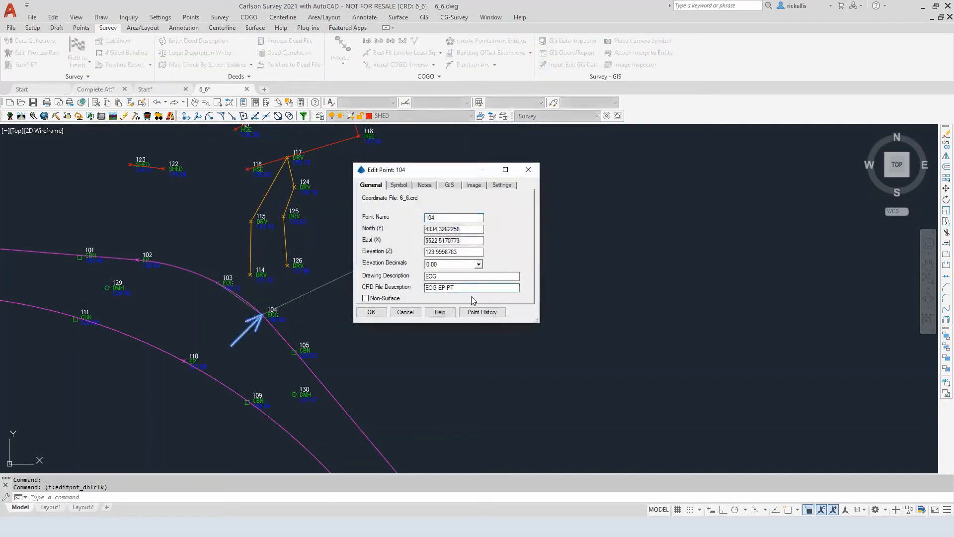
{"action": "type", "text": "2"}
{"action": "left_click", "coordinate": [373, 312]}
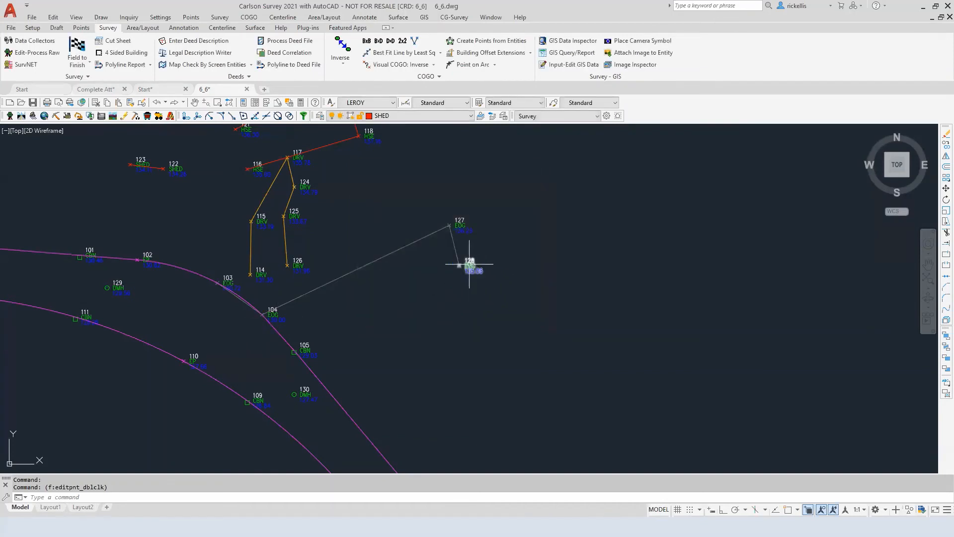
Step: Set the CRD file description of point 128 to EOG2
{"action": "double_click", "coordinate": [470, 263]}
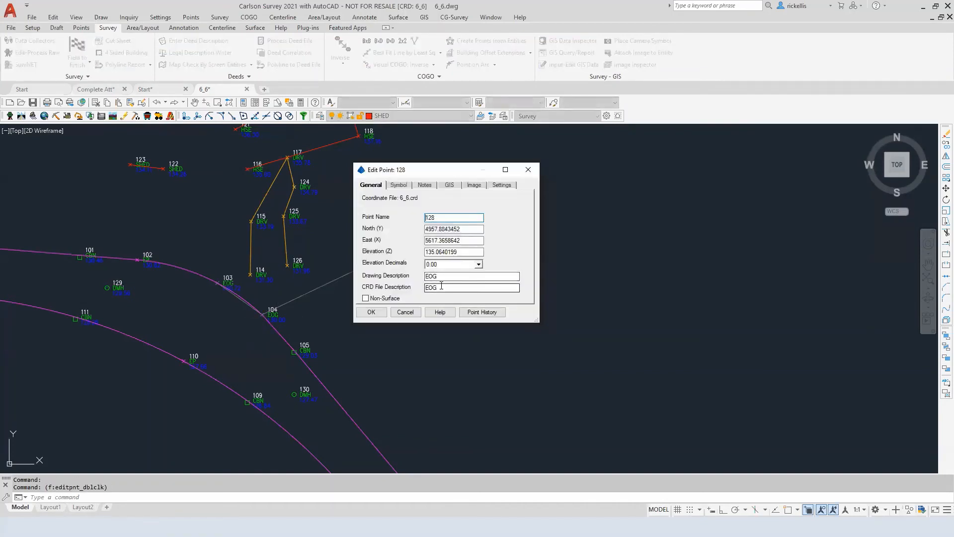
{"action": "left_click", "coordinate": [441, 287]}
{"action": "type", "text": "2"}
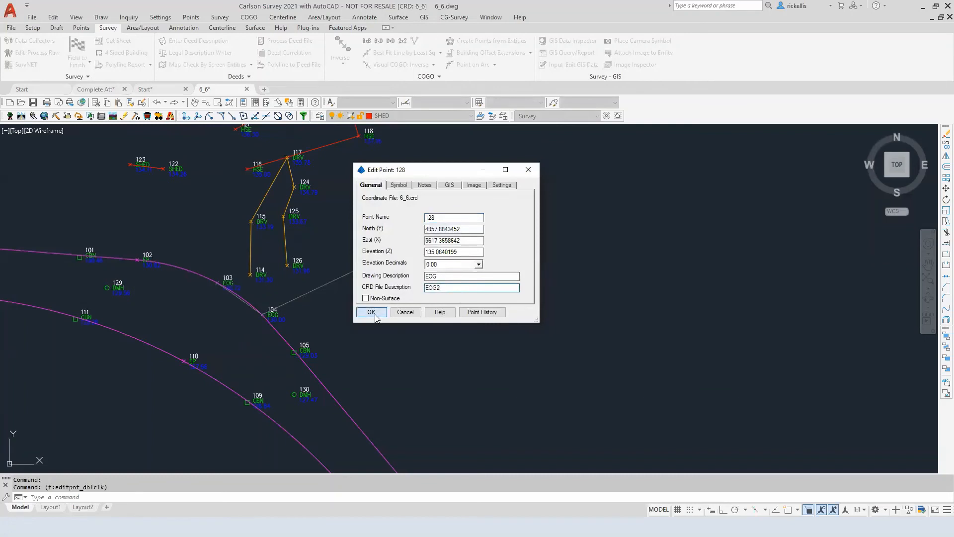
{"action": "left_click", "coordinate": [371, 312]}
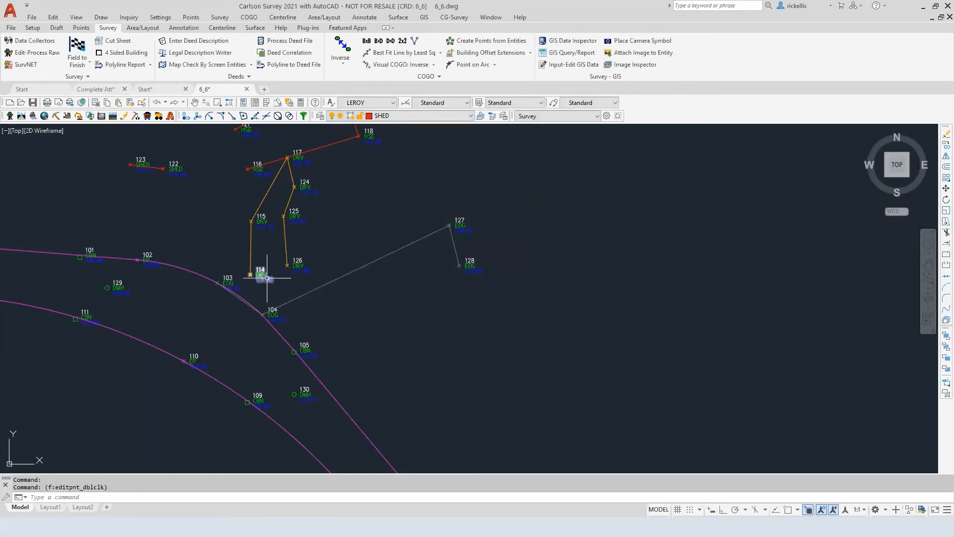
Step: Set the CRD file descriptions of driveway points 114 and 126 to DRV EOG
{"action": "mouse_move", "coordinate": [268, 279]}
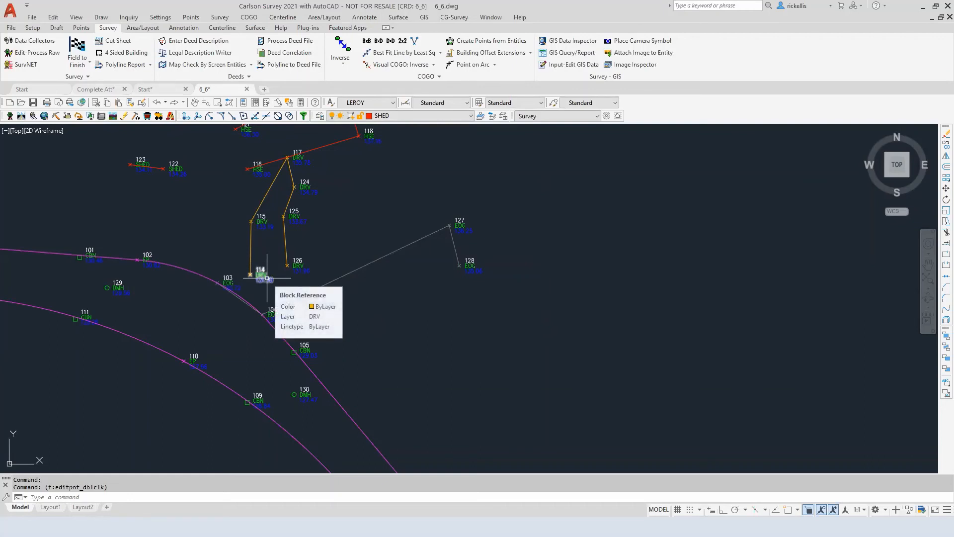
{"action": "double_click", "coordinate": [267, 279]}
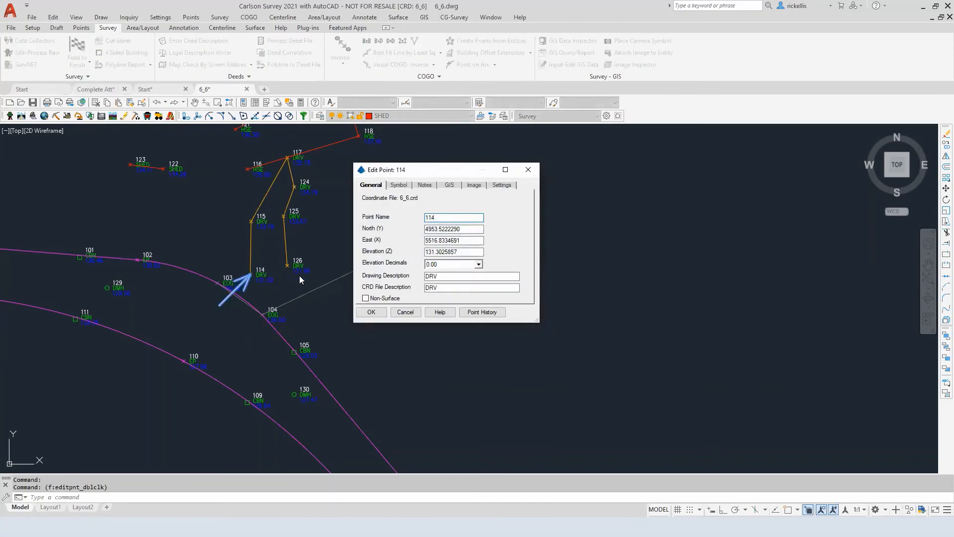
{"action": "left_click", "coordinate": [446, 288]}
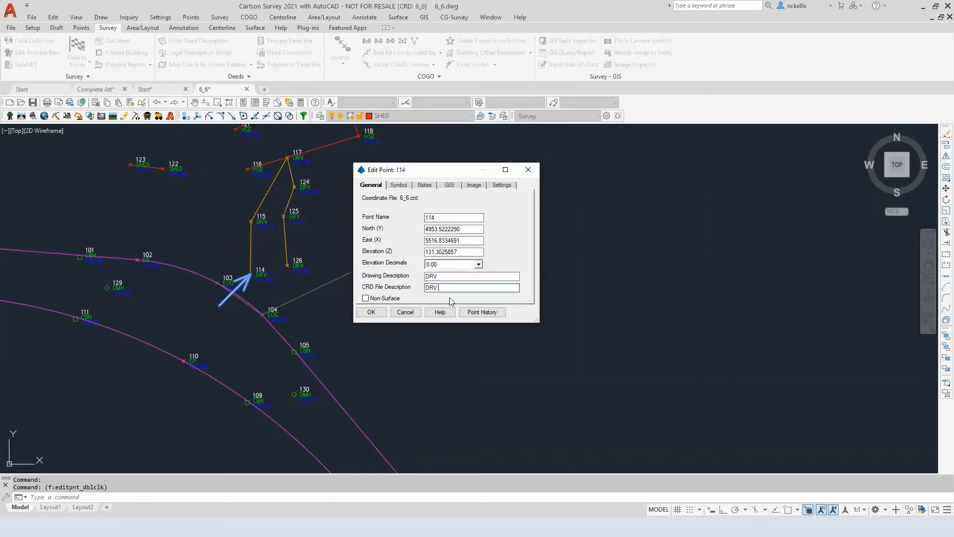
{"action": "type", "text": "EOG"}
{"action": "left_click", "coordinate": [371, 312]}
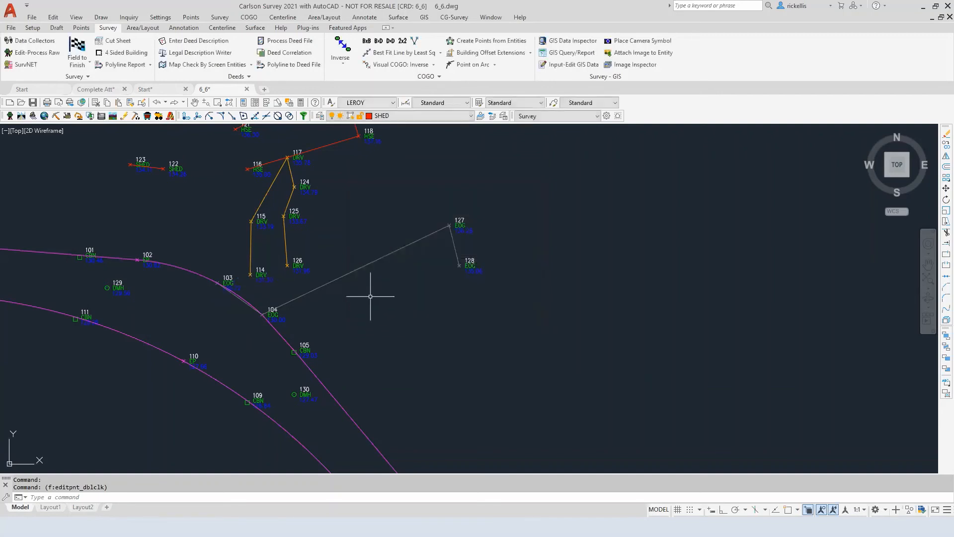
{"action": "double_click", "coordinate": [287, 265]}
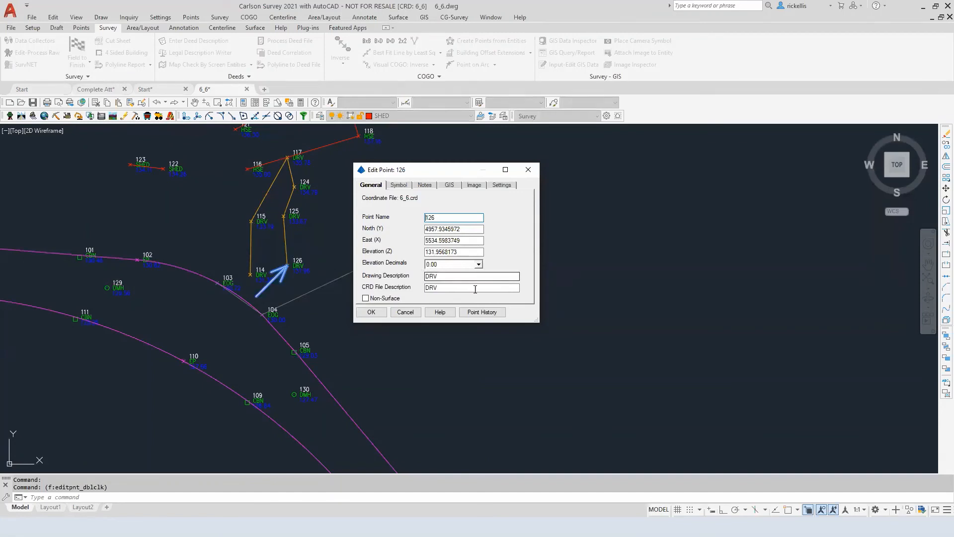
{"action": "left_click", "coordinate": [454, 288]}
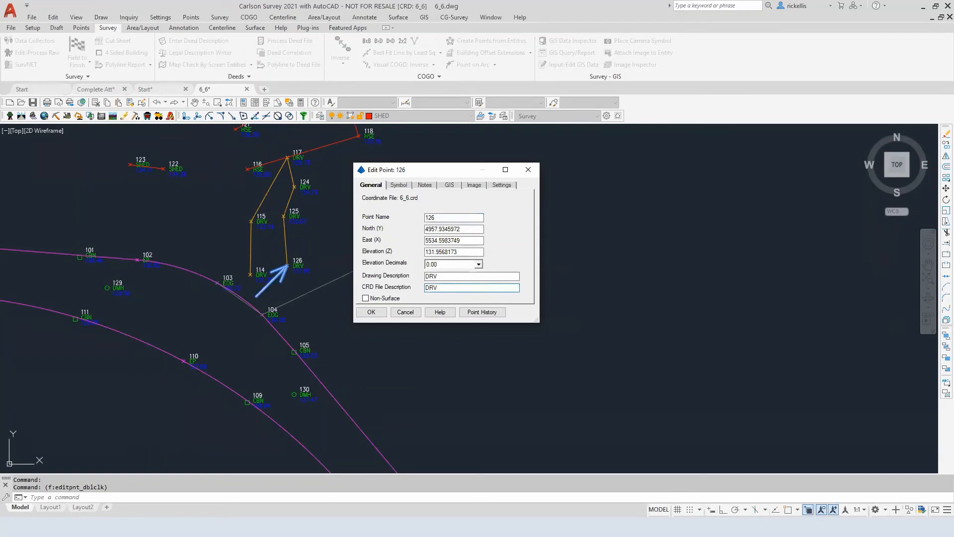
{"action": "type", "text": "EOG"}
{"action": "left_click", "coordinate": [371, 313]}
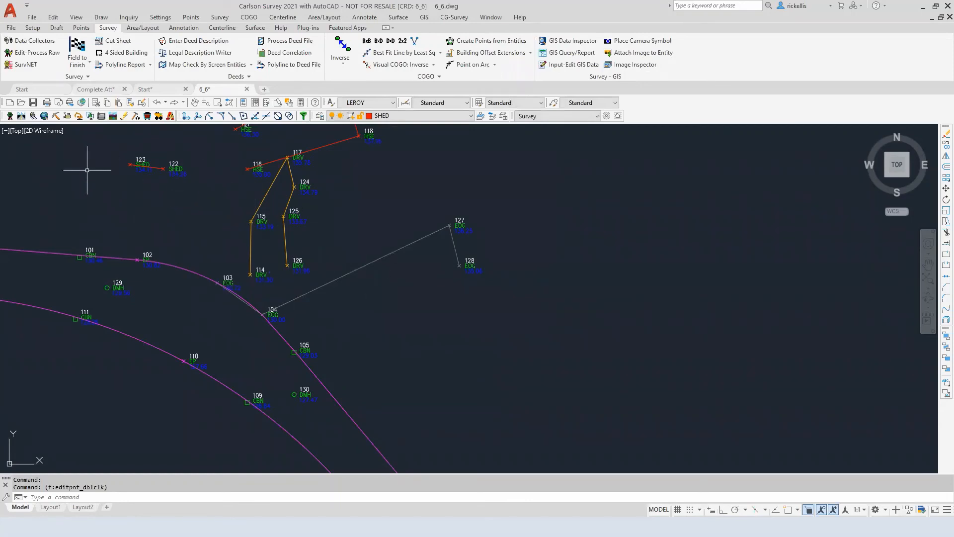
Step: Run Field to Finish with all multiple codes split and check the redrawn EOG lines near points 103, 104, 127 and 128
{"action": "left_click", "coordinate": [77, 50]}
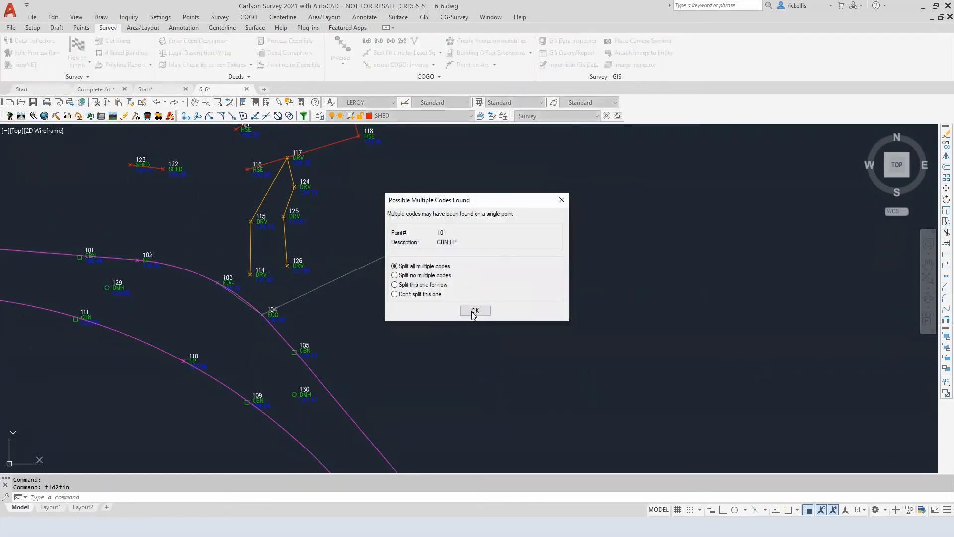
{"action": "left_click", "coordinate": [476, 313]}
{"action": "left_click", "coordinate": [390, 348]}
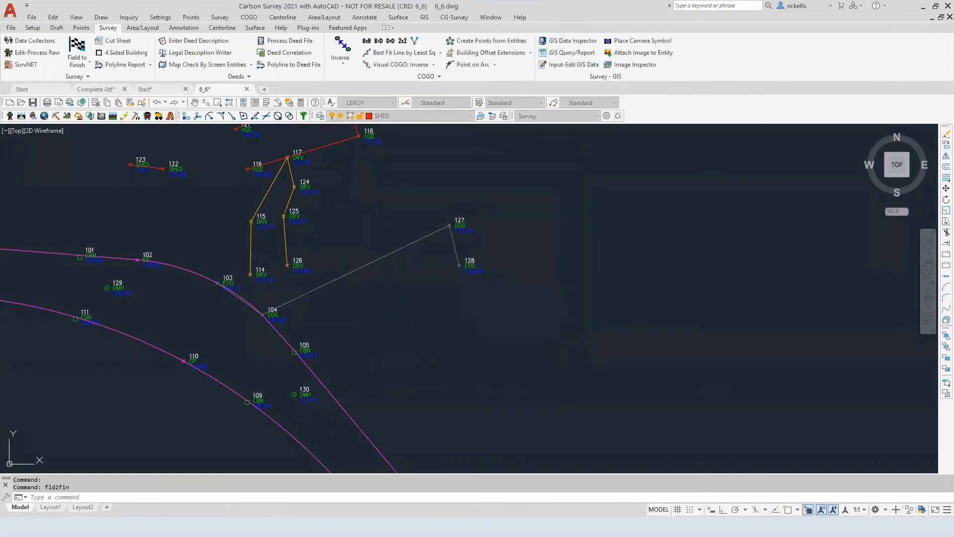
{"action": "scroll", "coordinate": [537, 277], "scroll_direction": "up", "scroll_amount": 5}
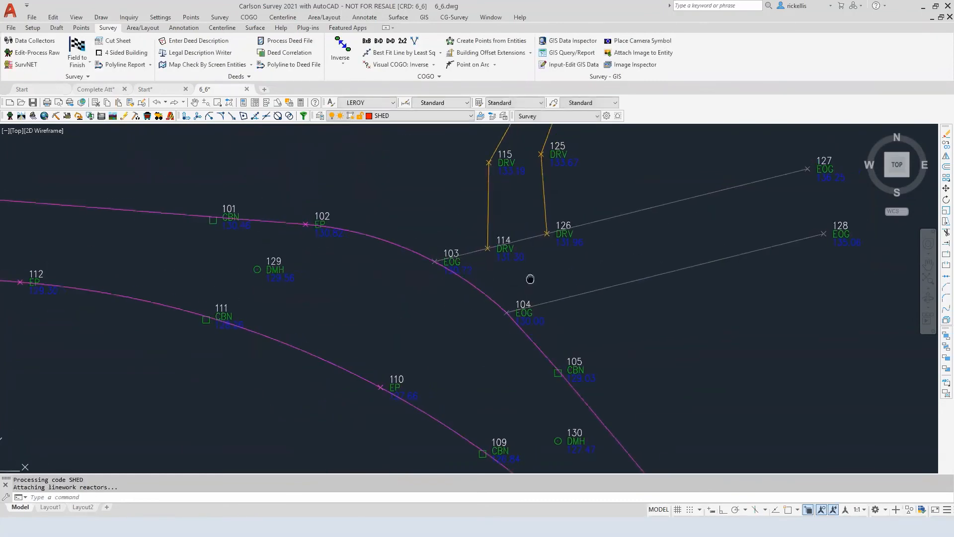
{"action": "middle_click_drag", "start_coordinate": [558, 273], "coordinate": [352, 374]}
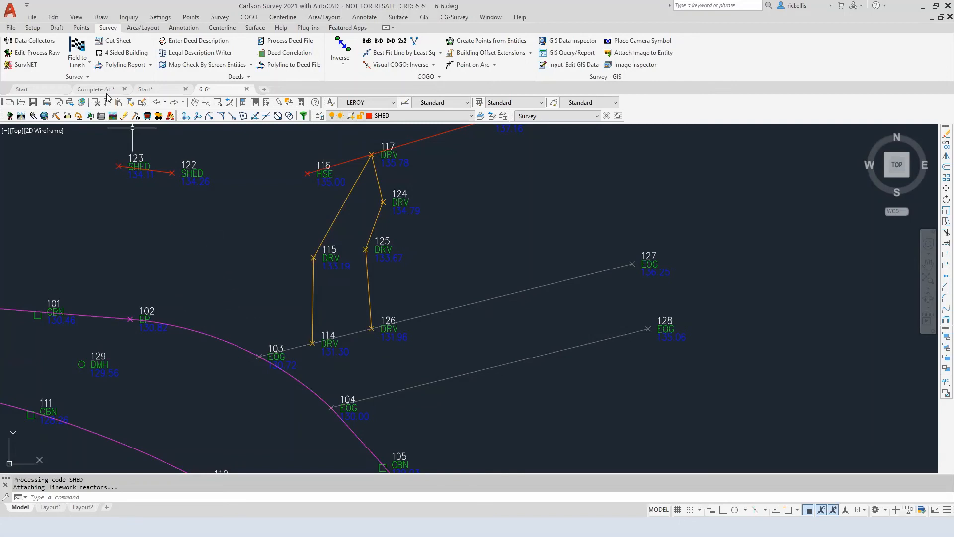
Step: Rerun Field to Finish for points 1-130, splitting all multiple codes and erasing the existing Field to Finish entities
{"action": "left_click", "coordinate": [76, 47]}
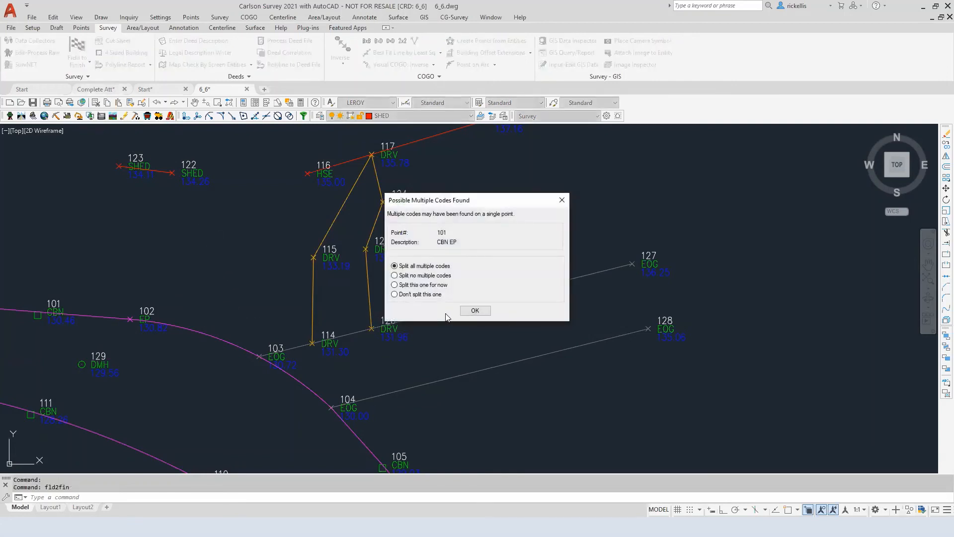
{"action": "left_click", "coordinate": [475, 311]}
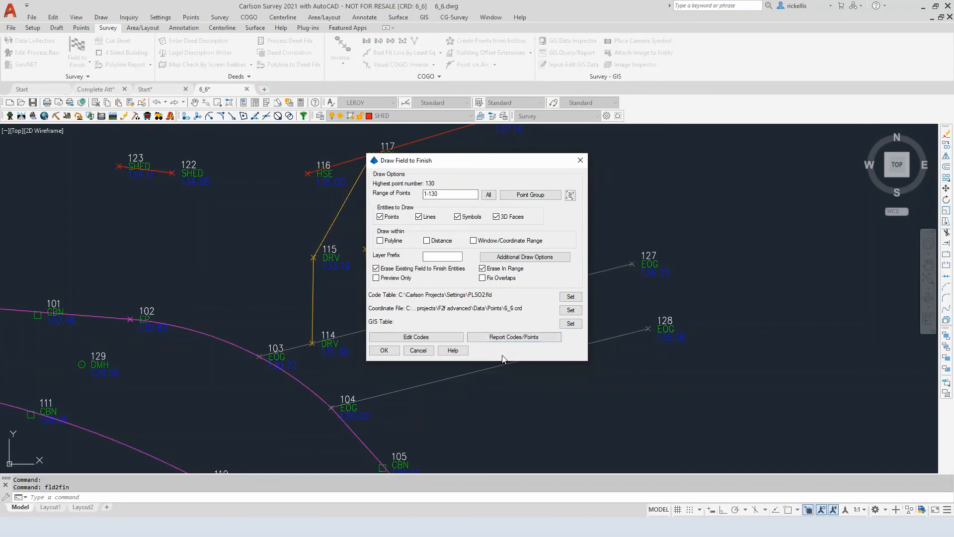
{"action": "left_click", "coordinate": [385, 350]}
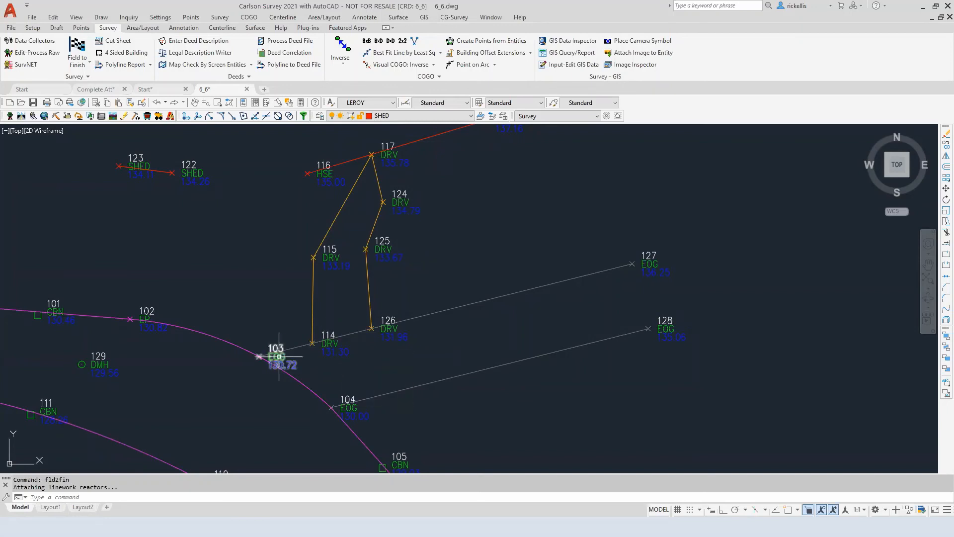
Step: Add the PC special code after DRV in point 114's CRD file description, making it DRV PC EOG
{"action": "middle_click_drag", "start_coordinate": [274, 338], "coordinate": [283, 400]}
{"action": "scroll", "coordinate": [301, 373], "scroll_direction": "down", "scroll_amount": 1}
{"action": "scroll", "coordinate": [313, 371], "scroll_direction": "up", "scroll_amount": 1}
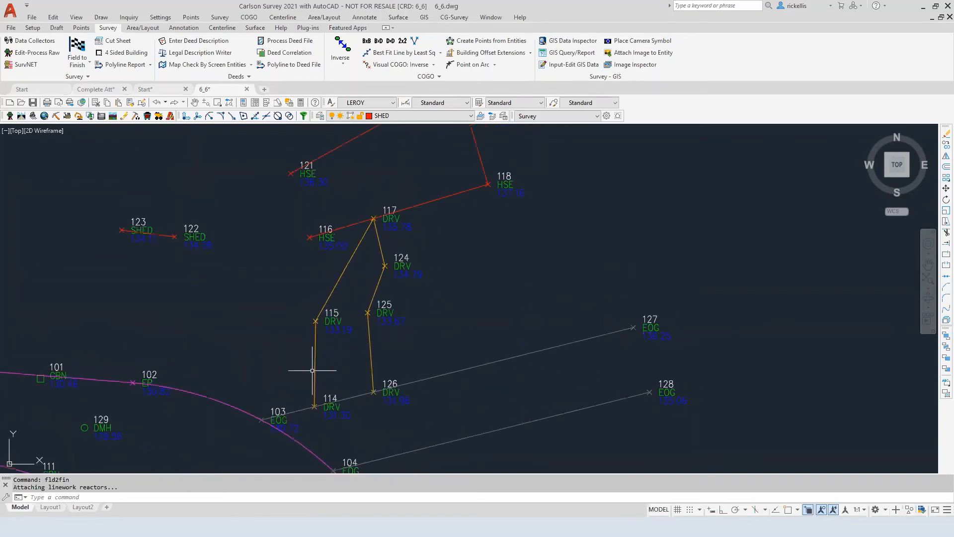
{"action": "double_click", "coordinate": [338, 411]}
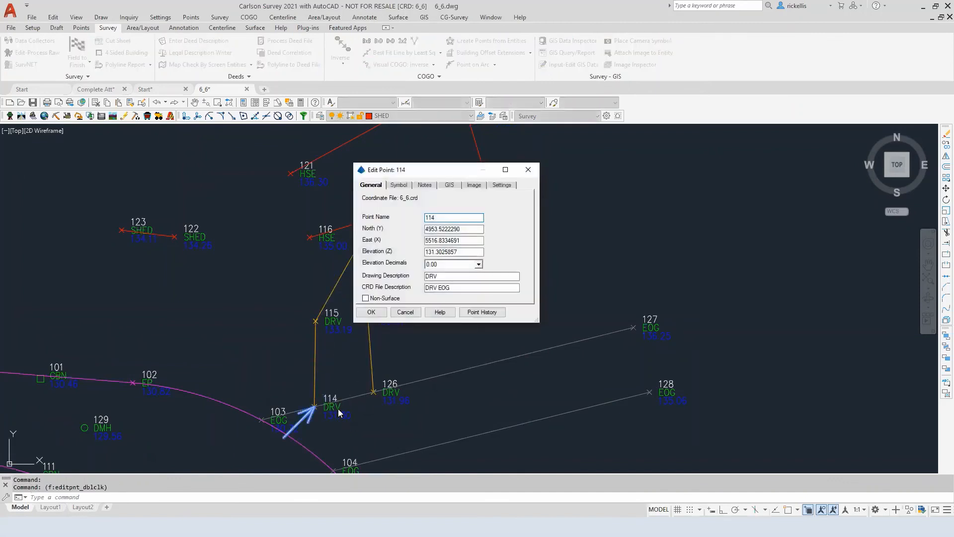
{"action": "left_click", "coordinate": [437, 287]}
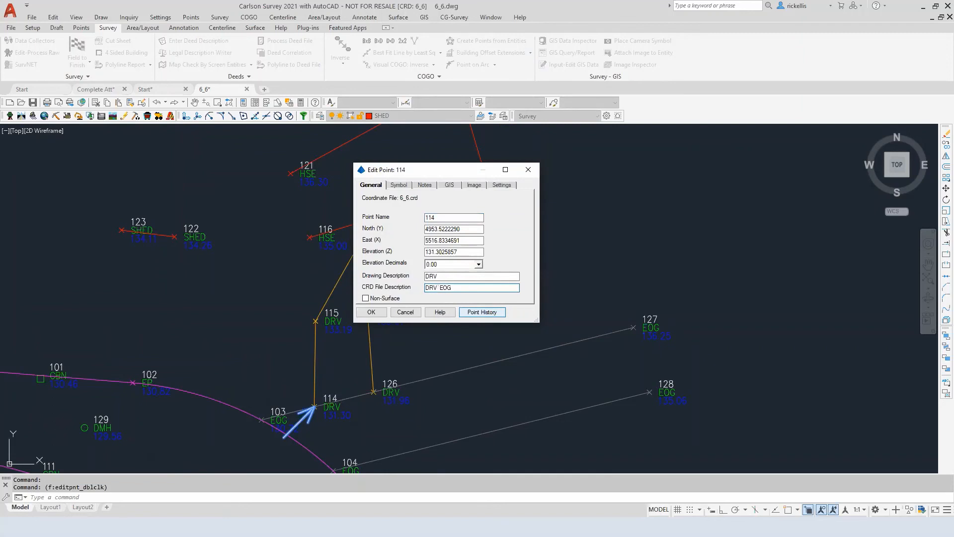
{"action": "type", "text": "pc"}
{"action": "key", "text": "BackSpace"}
{"action": "key", "text": "BackSpace"}
{"action": "type", "text": "PC"}
{"action": "left_click", "coordinate": [371, 312]}
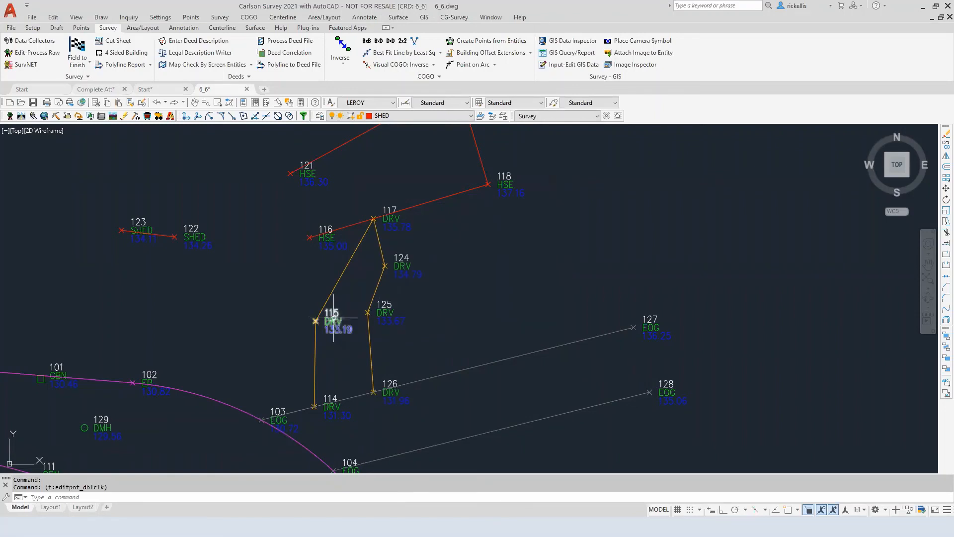
Step: Set the CRD file description of house corner point 116 to HSE DRV
{"action": "double_click", "coordinate": [330, 240]}
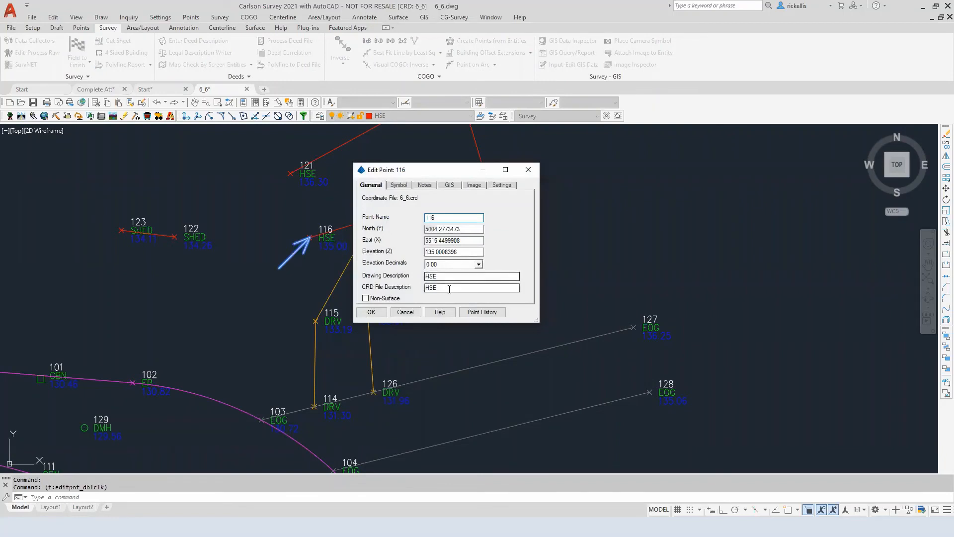
{"action": "left_click", "coordinate": [449, 288]}
{"action": "type", "text": "DRV"}
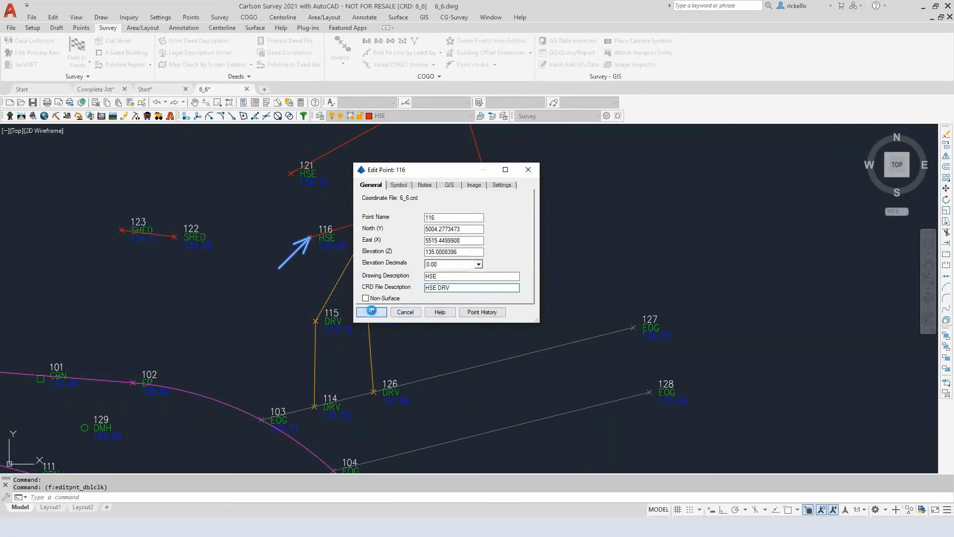
{"action": "left_click", "coordinate": [371, 311]}
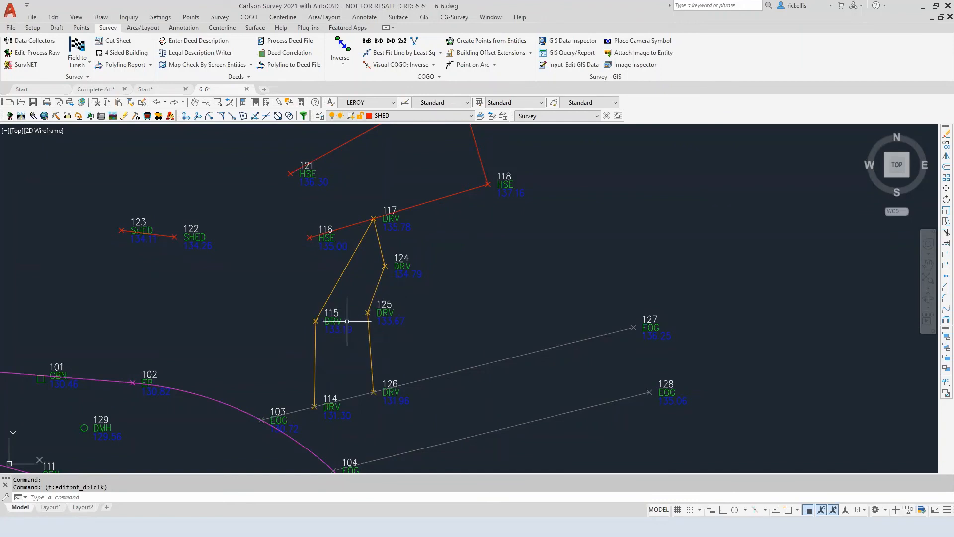
Step: Set the CRD file description of point 121 to HSE CLS so the house outline closes
{"action": "middle_click_drag", "start_coordinate": [403, 269], "coordinate": [397, 322]}
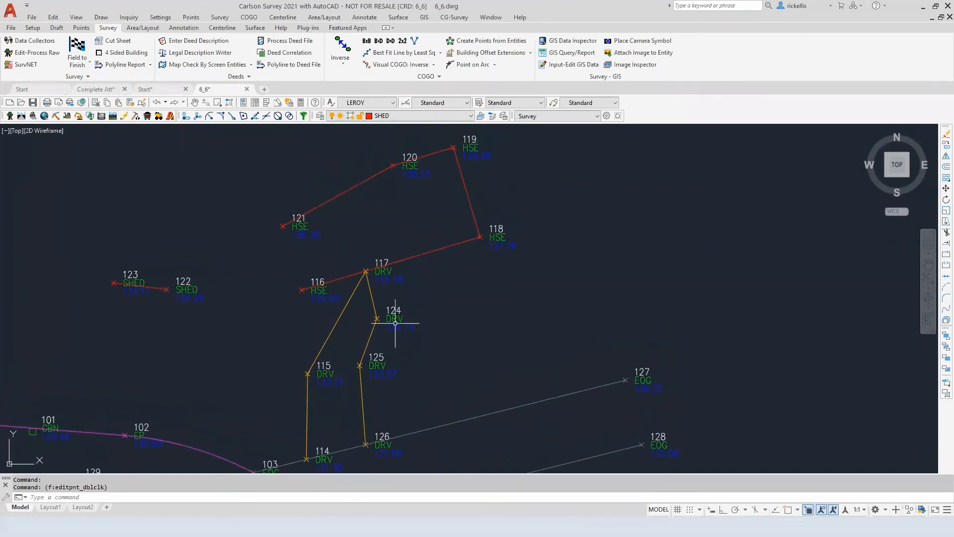
{"action": "double_click", "coordinate": [305, 231]}
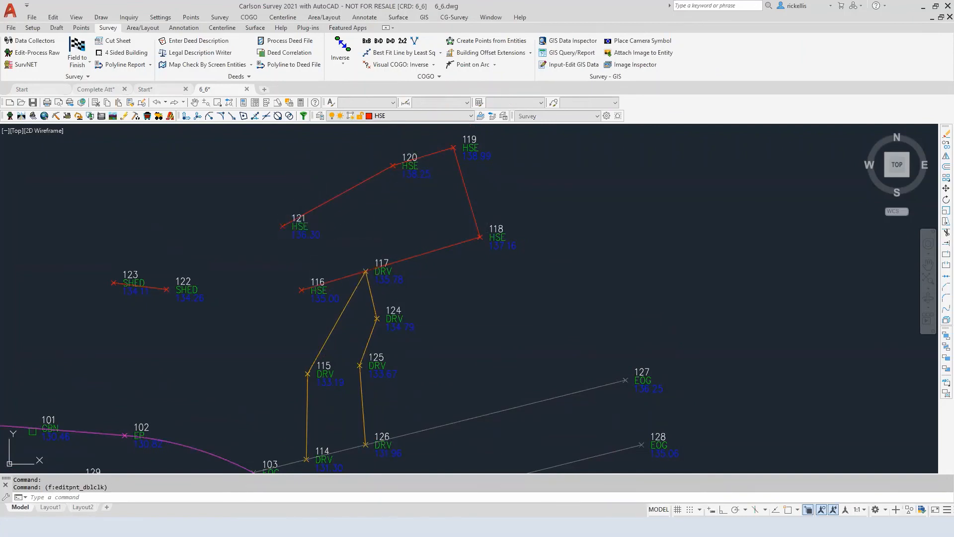
{"action": "left_click", "coordinate": [457, 287]}
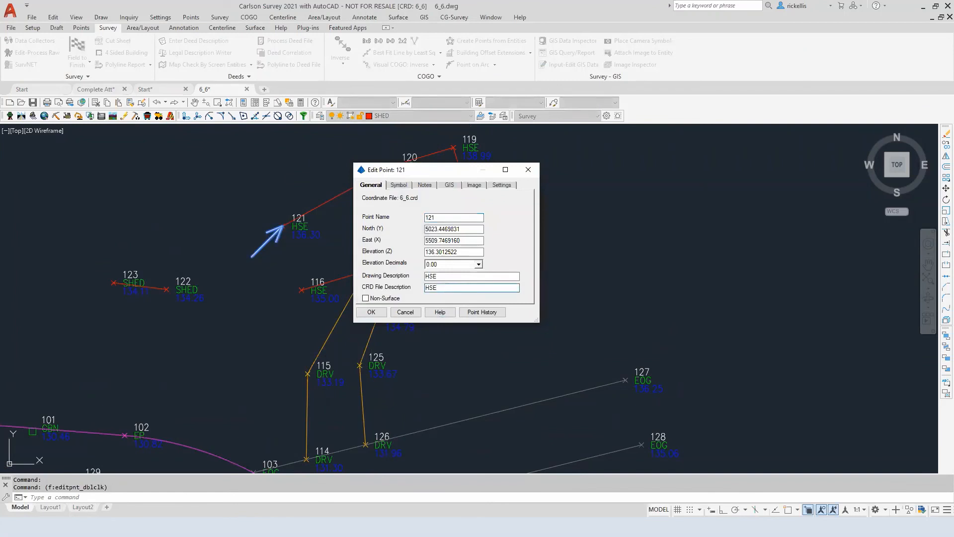
{"action": "type", "text": "CLS"}
{"action": "left_click", "coordinate": [372, 312]}
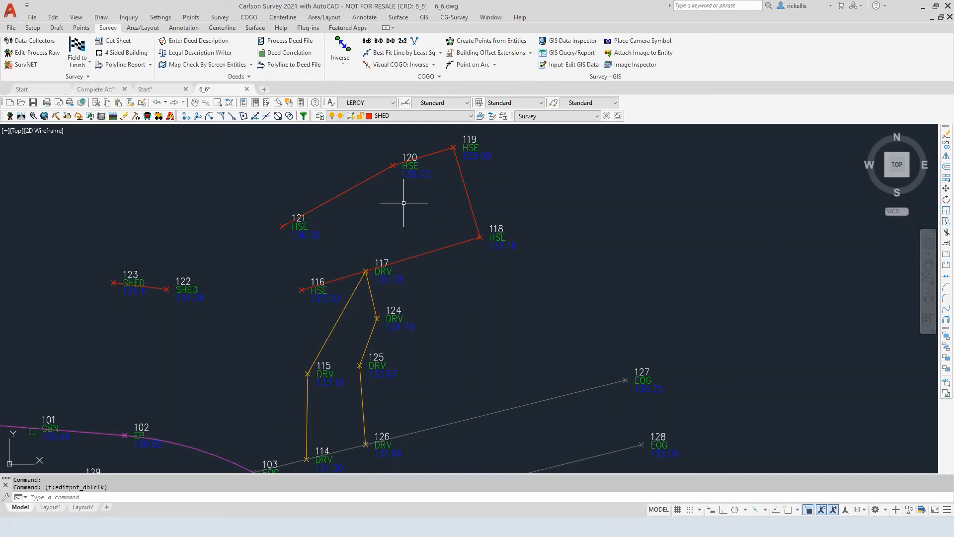
Step: Set the CRD file description of point 120 to HSE JOG-8
{"action": "double_click", "coordinate": [414, 170]}
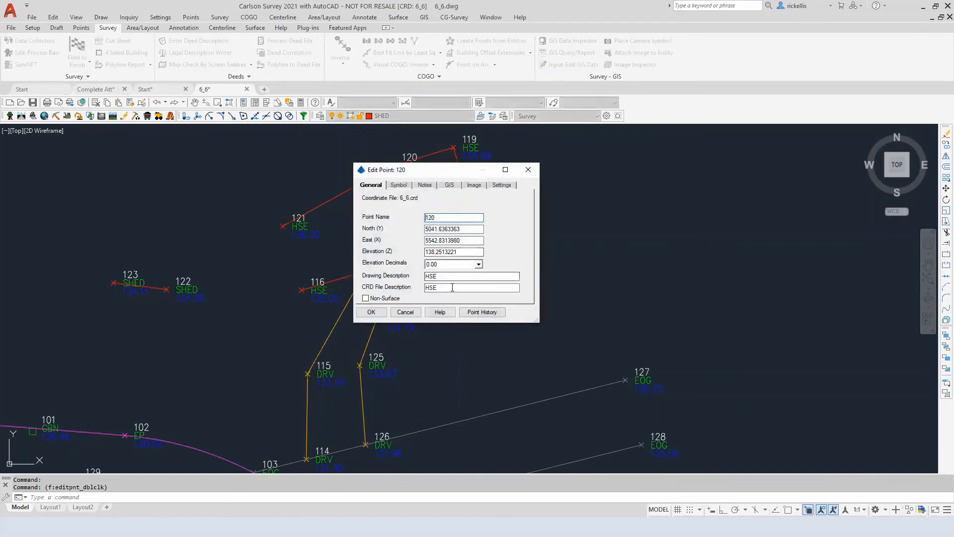
{"action": "left_click", "coordinate": [452, 288]}
{"action": "type", "text": "JOG-8"}
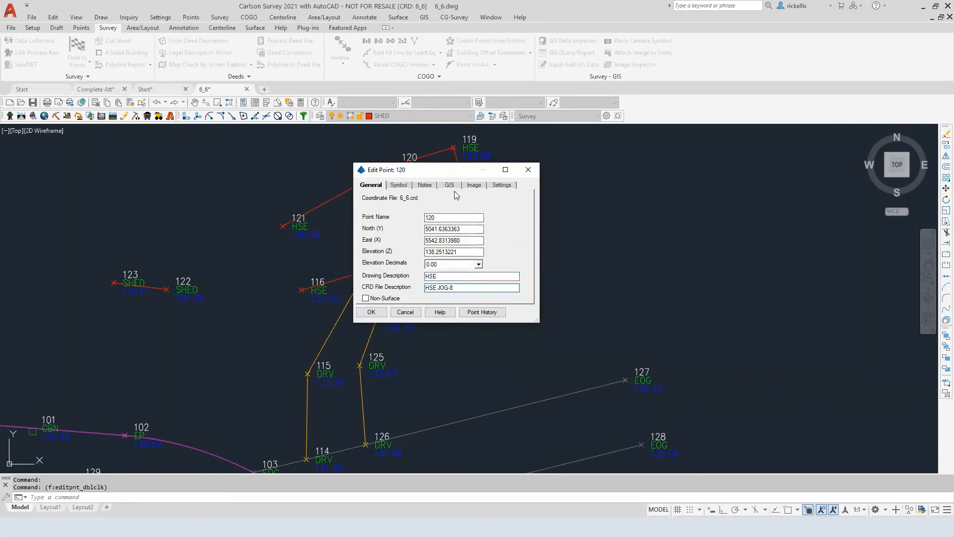
{"action": "left_click", "coordinate": [372, 312]}
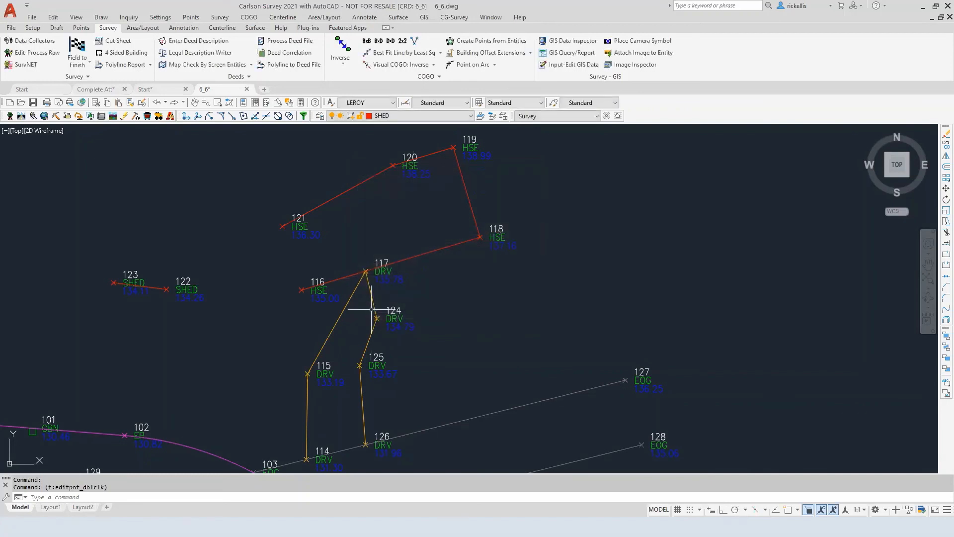
Step: Rerun Field to Finish with all multiple codes split to redraw the house linework with its jog at point 120
{"action": "left_click", "coordinate": [77, 48]}
{"action": "left_click", "coordinate": [475, 310]}
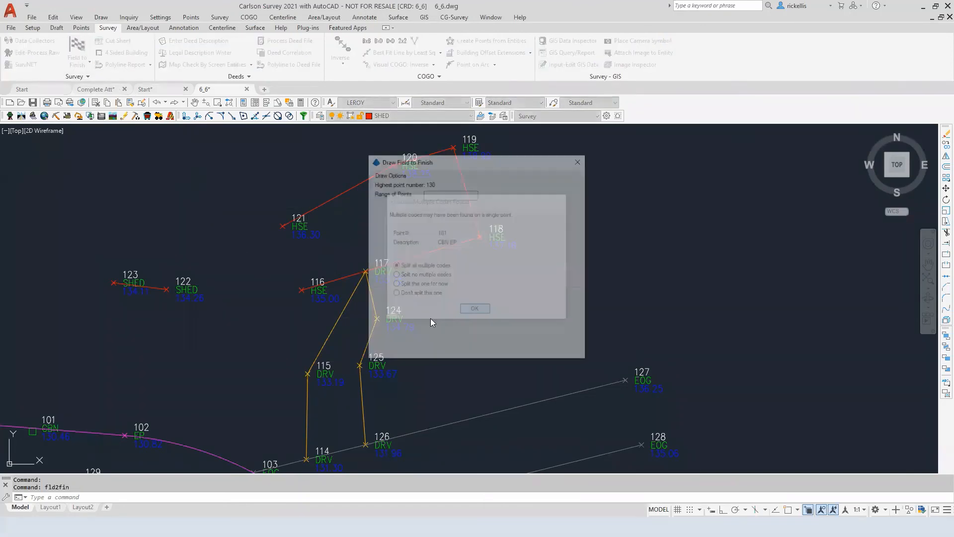
{"action": "left_click", "coordinate": [384, 350]}
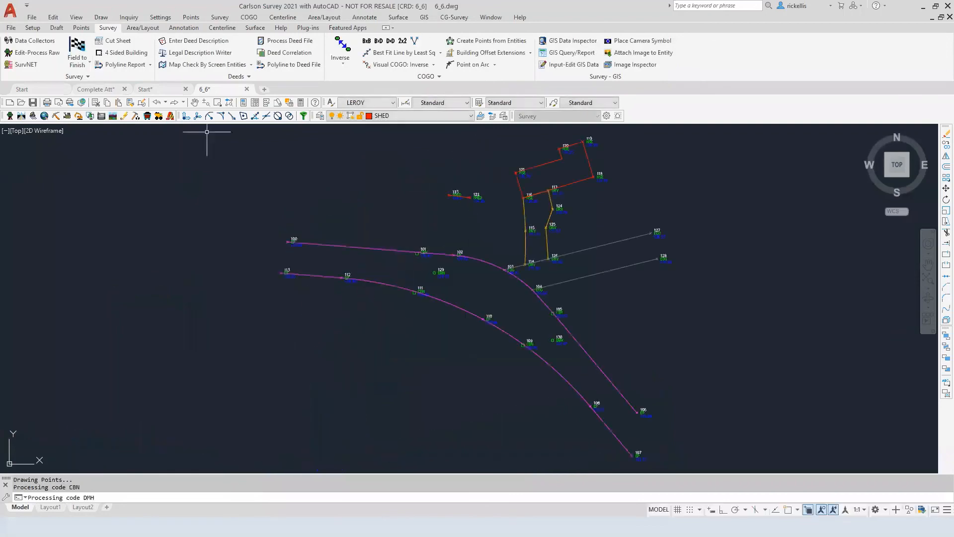
Step: Set the CRD file description of shed point 123 to SHED RECT8
{"action": "scroll", "coordinate": [562, 162], "scroll_direction": "up", "scroll_amount": 4}
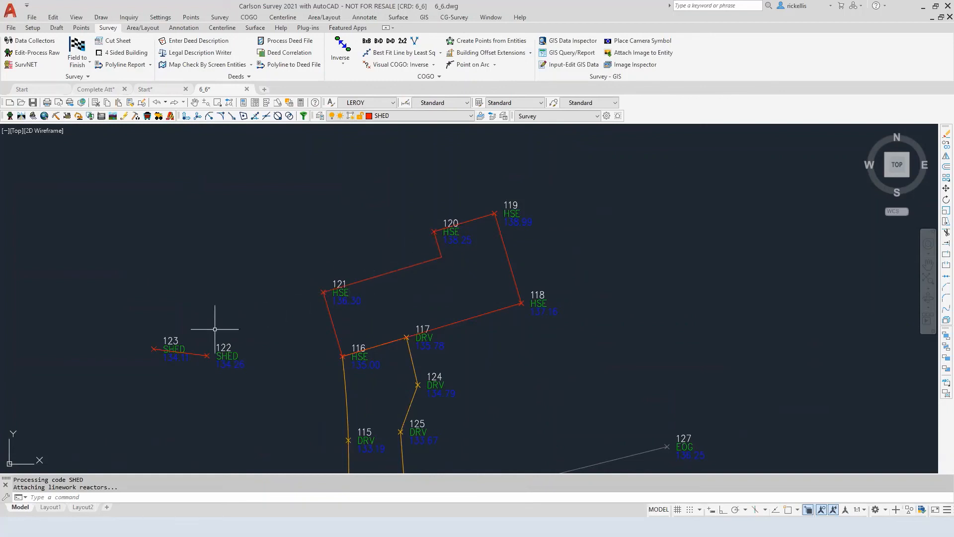
{"action": "double_click", "coordinate": [155, 348]}
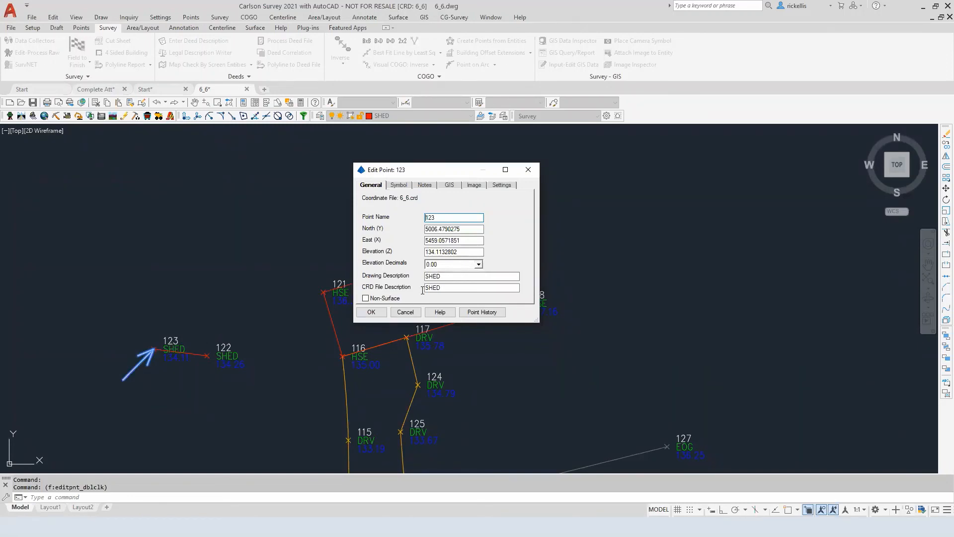
{"action": "left_click", "coordinate": [464, 288]}
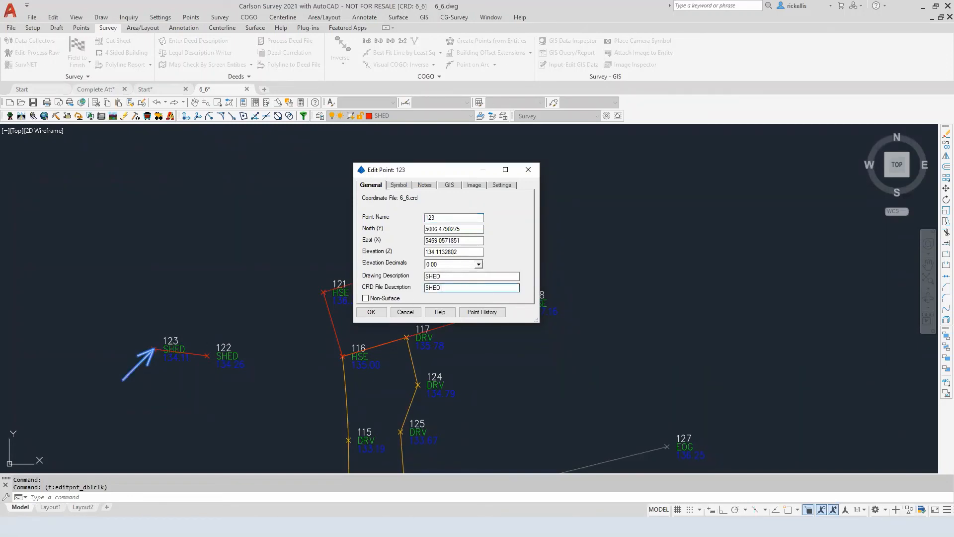
{"action": "type", "text": "RECT8"}
{"action": "left_click", "coordinate": [371, 312]}
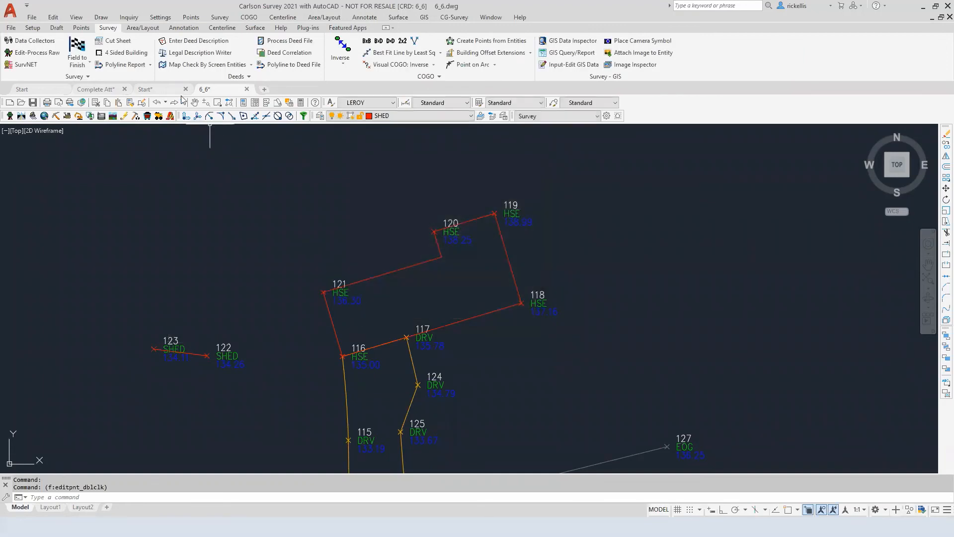
Step: Redraw points 1-130 with Field to Finish, splitting all multiple codes and erasing existing entities, and inspect the shed rectangle
{"action": "left_click", "coordinate": [78, 46]}
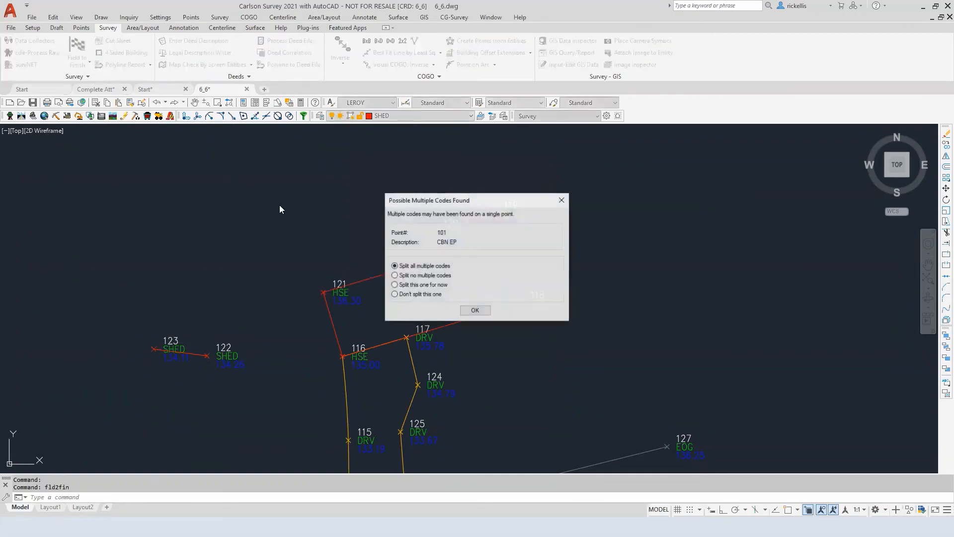
{"action": "left_click", "coordinate": [477, 312]}
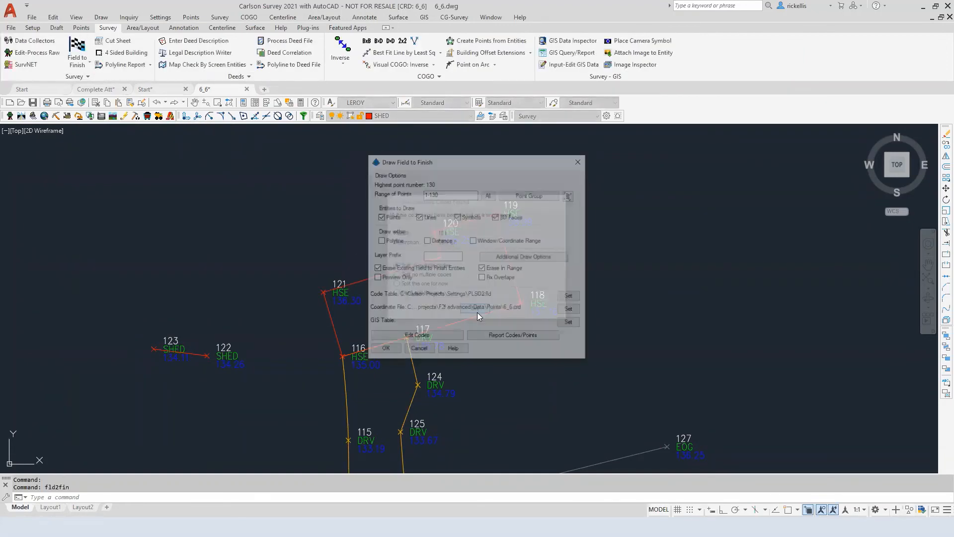
{"action": "left_click", "coordinate": [384, 350]}
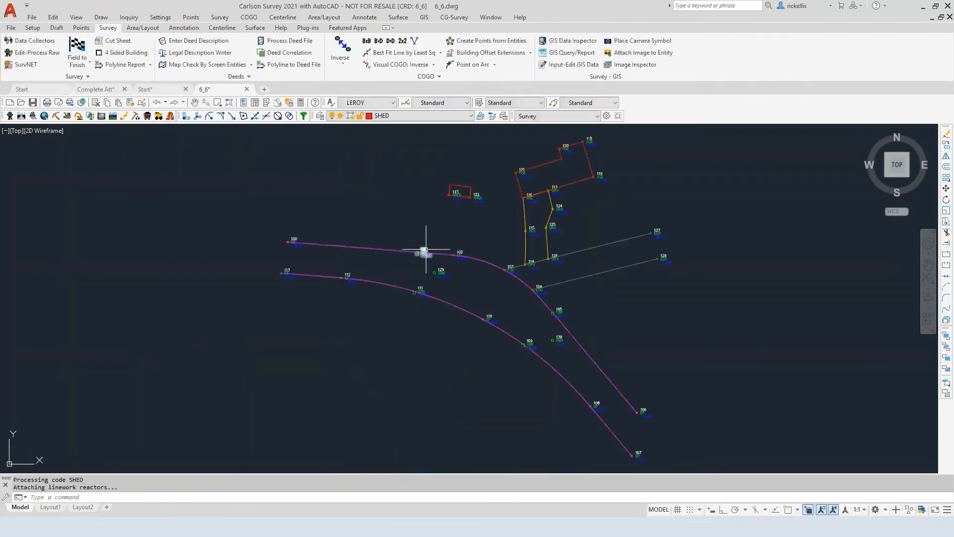
{"action": "scroll", "coordinate": [466, 189], "scroll_direction": "up", "scroll_amount": 5}
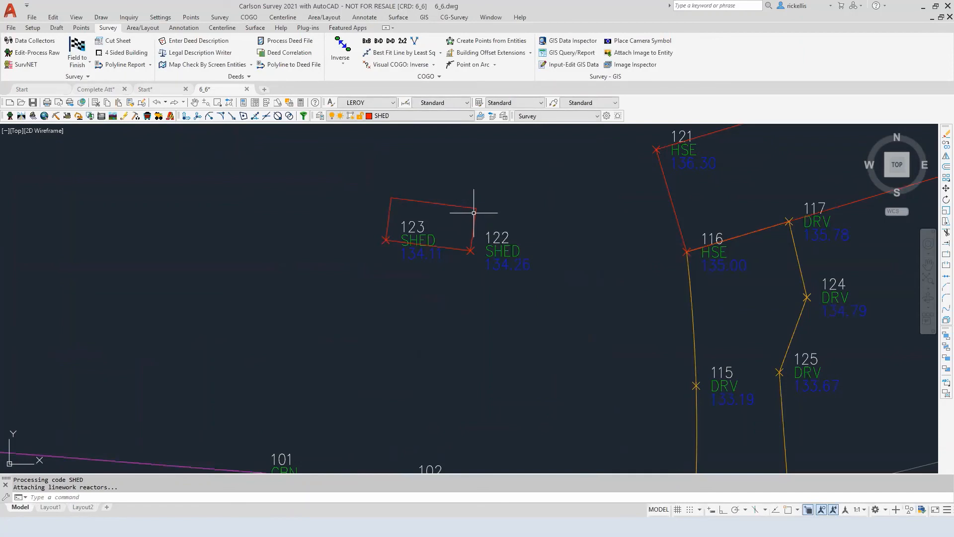
{"action": "scroll", "coordinate": [438, 226], "scroll_direction": "down", "scroll_amount": 6}
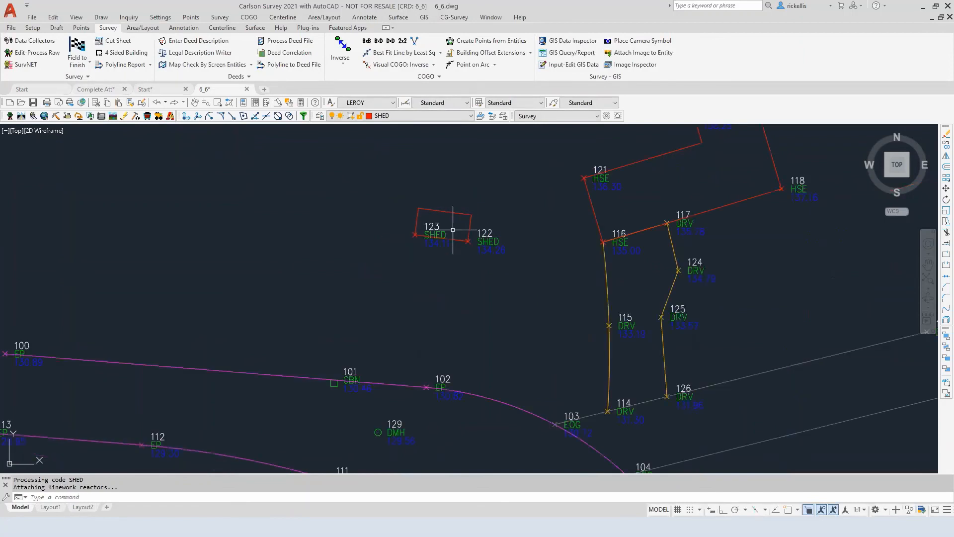
{"action": "middle_click_drag", "start_coordinate": [367, 249], "coordinate": [339, 229]}
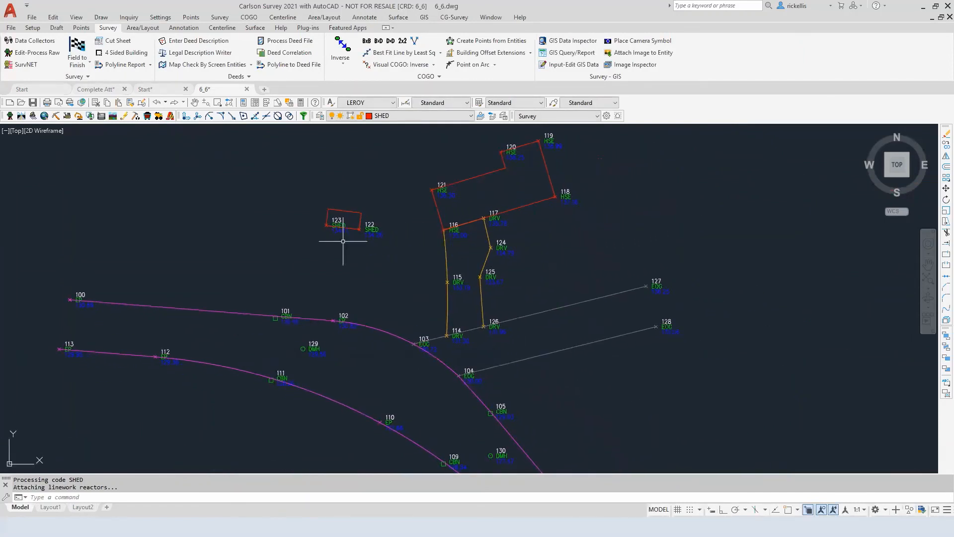
Step: List points 100-130 in a report, examine their multiple and special code descriptions, and close the report
{"action": "left_click", "coordinate": [82, 28]}
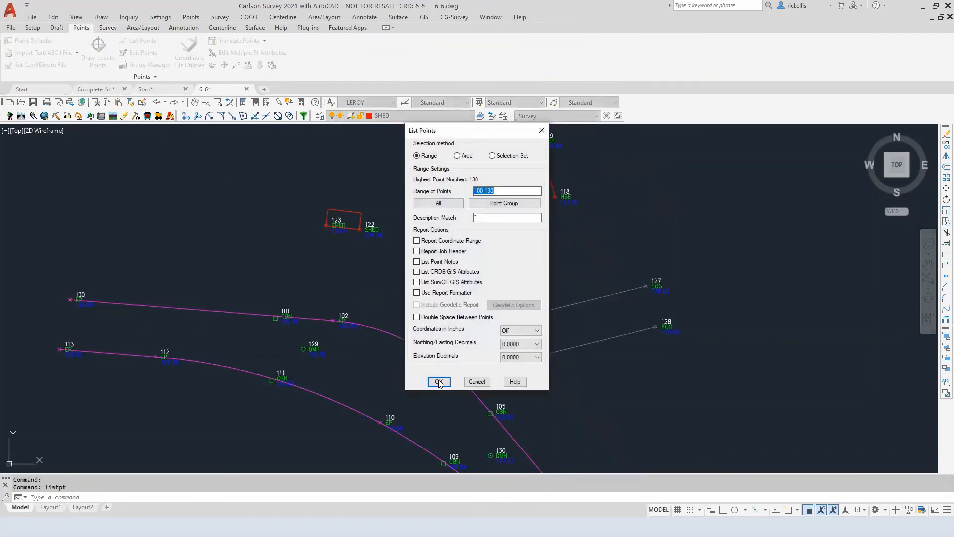
{"action": "left_click", "coordinate": [438, 377]}
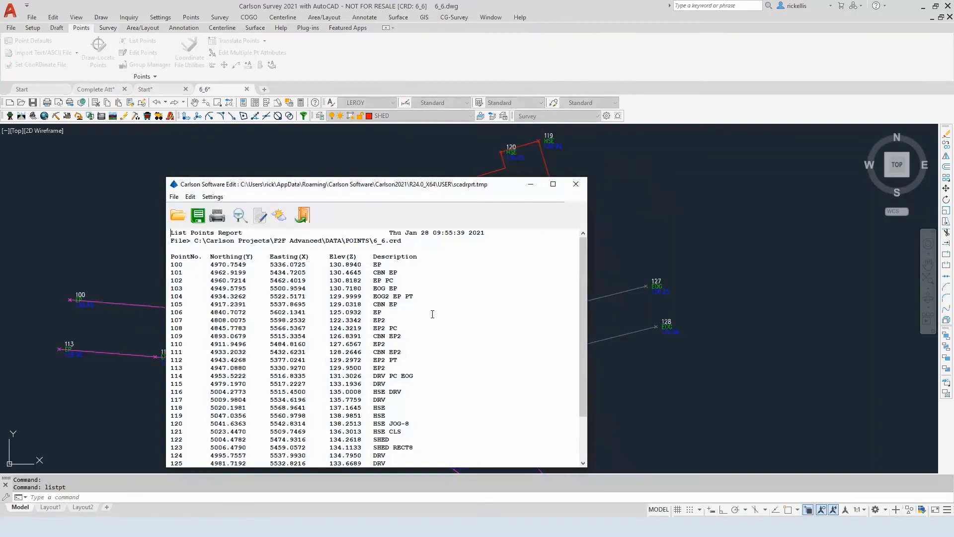
{"action": "scroll", "coordinate": [440, 301], "scroll_direction": "down", "scroll_amount": 2}
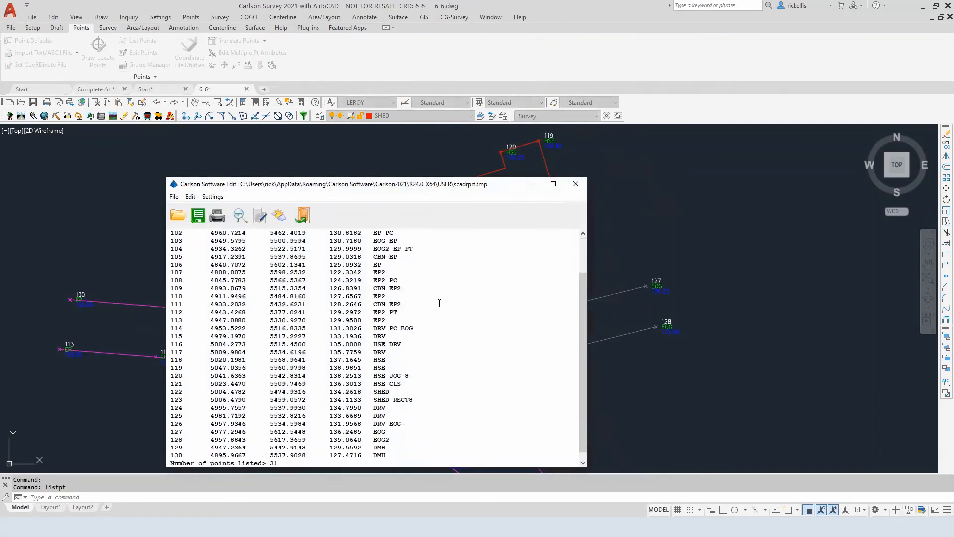
{"action": "scroll", "coordinate": [439, 303], "scroll_direction": "up", "scroll_amount": 2}
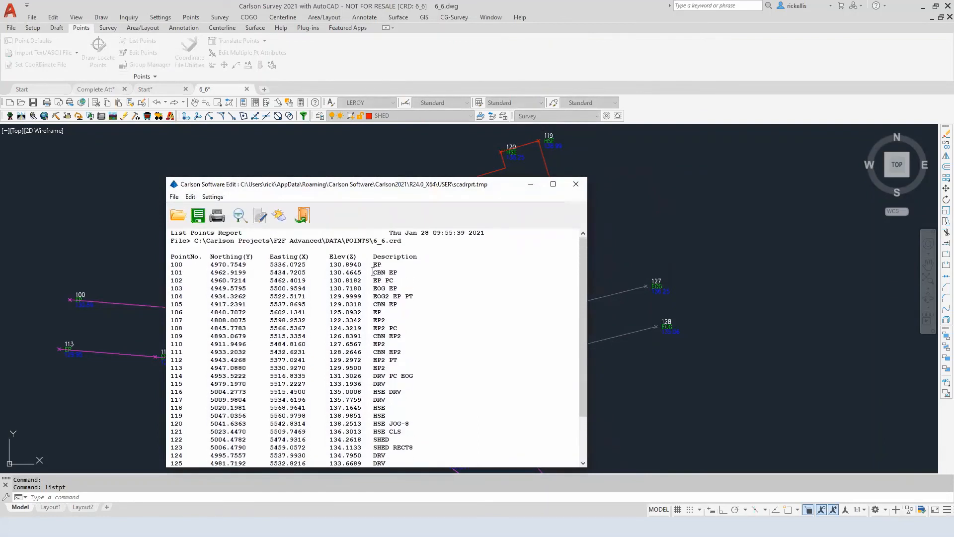
{"action": "left_click_drag", "start_coordinate": [373, 272], "coordinate": [398, 281]}
{"action": "scroll", "coordinate": [410, 329], "scroll_direction": "down", "scroll_amount": 1}
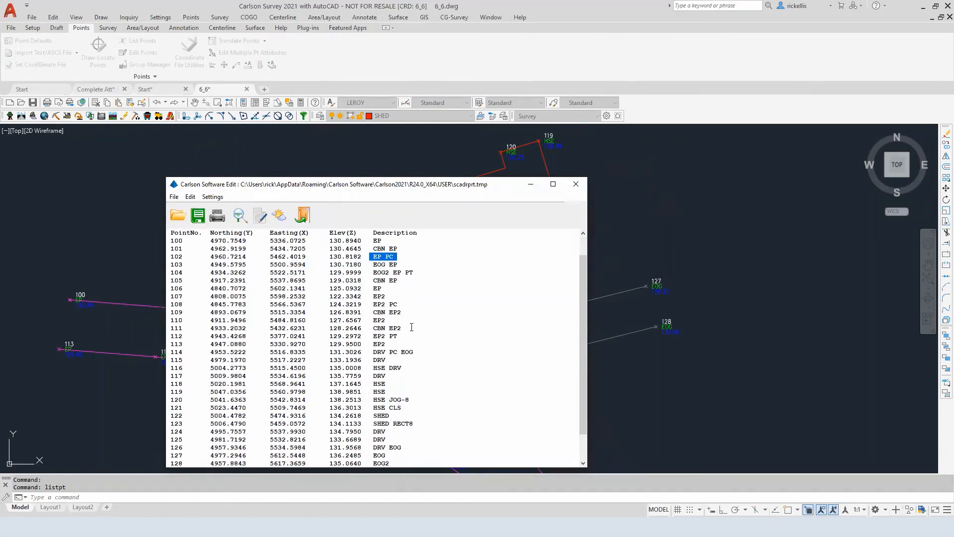
{"action": "scroll", "coordinate": [412, 327], "scroll_direction": "down", "scroll_amount": 1}
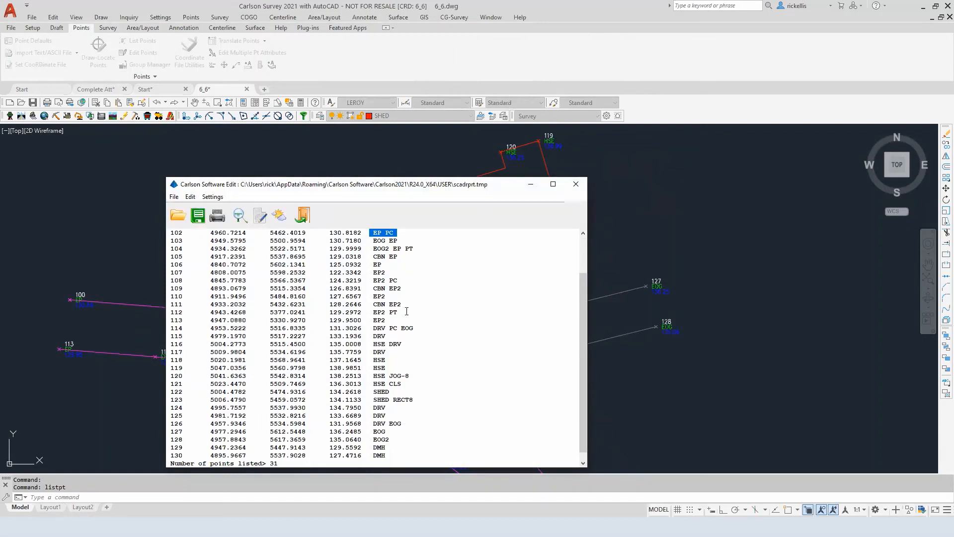
{"action": "scroll", "coordinate": [405, 316], "scroll_direction": "down", "scroll_amount": 1}
{"action": "scroll", "coordinate": [405, 316], "scroll_direction": "up", "scroll_amount": 7}
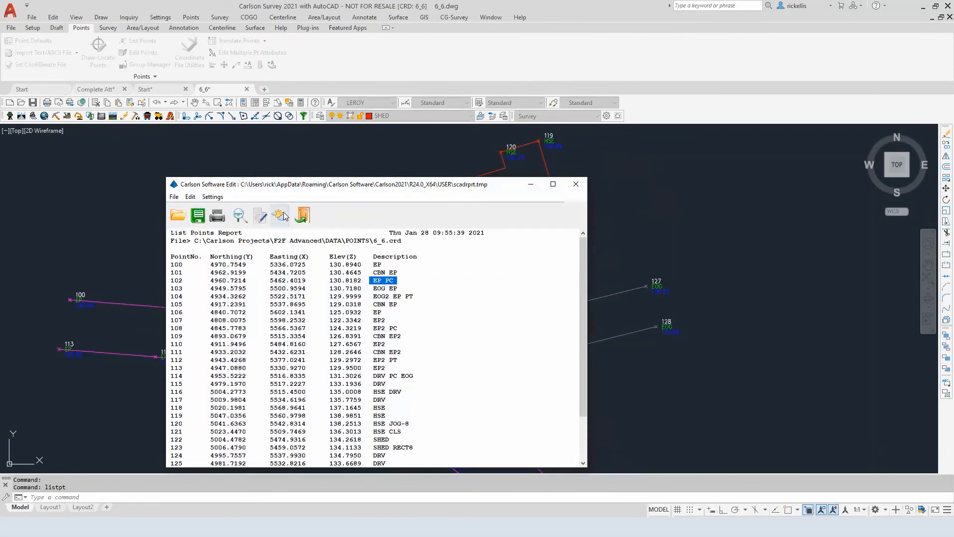
{"action": "left_click", "coordinate": [303, 215]}
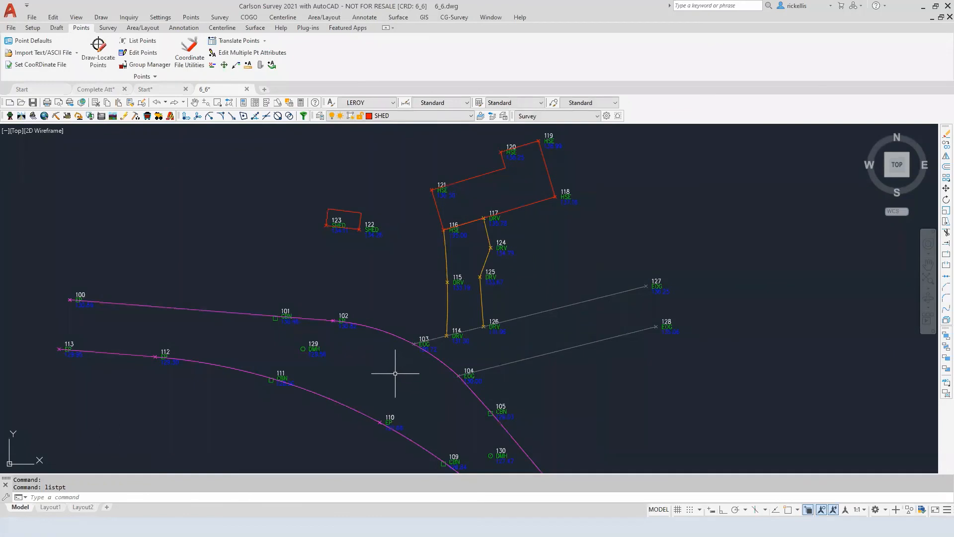
Step: Open the Field to Finish code table with all multiple codes split, and examine the EP field code definition
{"action": "left_click", "coordinate": [108, 28]}
{"action": "left_click", "coordinate": [77, 48]}
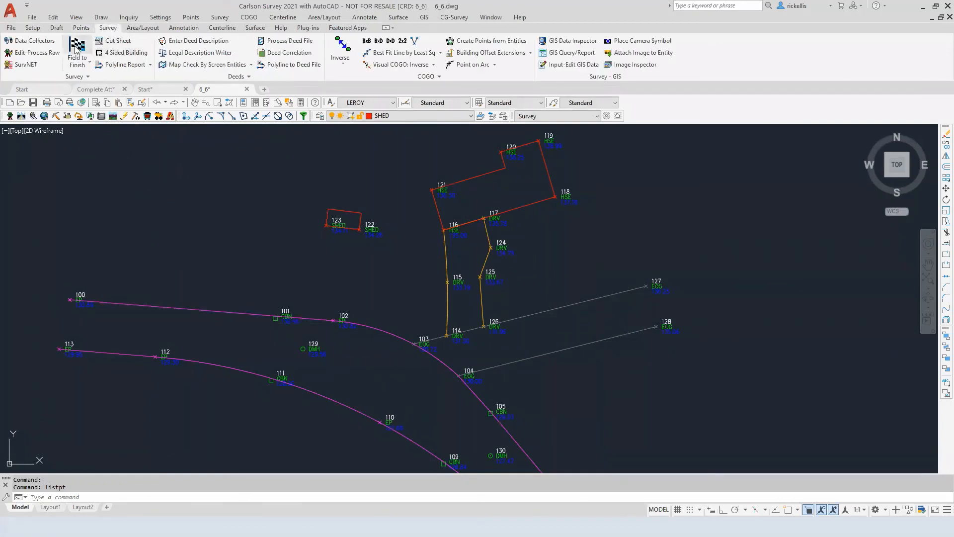
{"action": "left_click", "coordinate": [475, 311]}
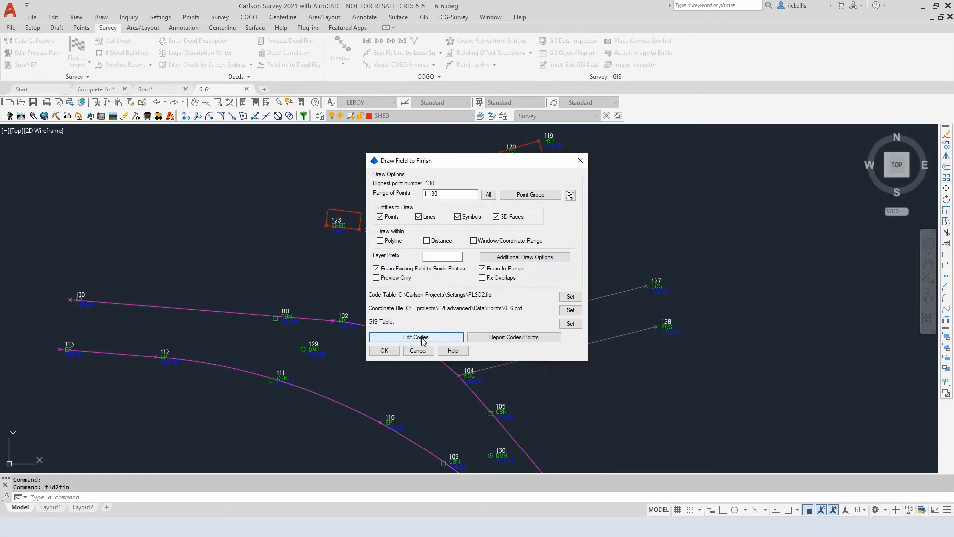
{"action": "left_click", "coordinate": [423, 338]}
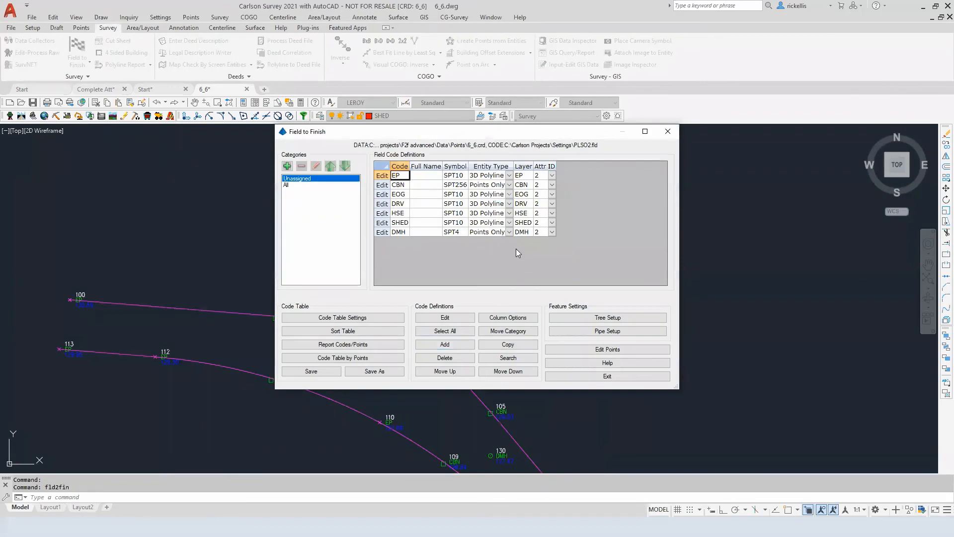
{"action": "left_click", "coordinate": [383, 175]}
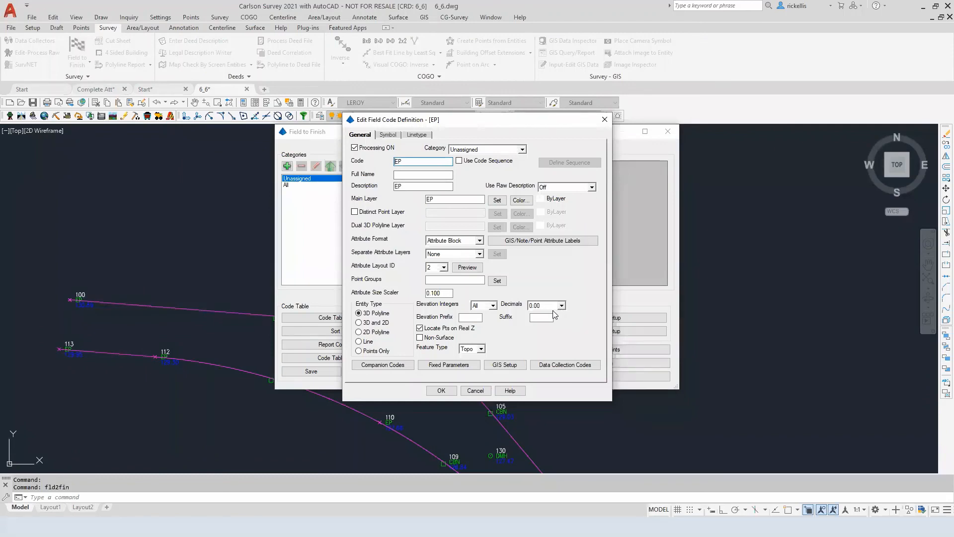
{"action": "left_click", "coordinate": [475, 391]}
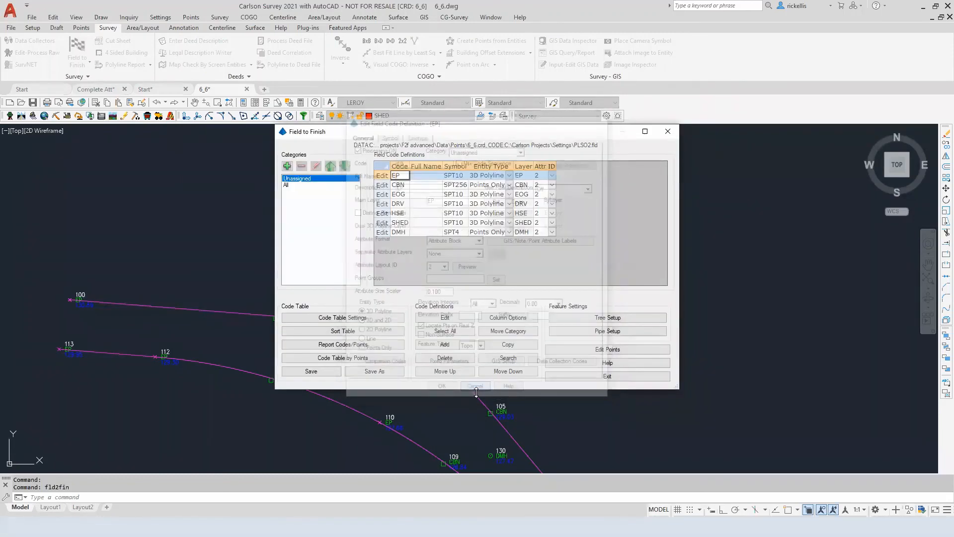
Step: Examine the special codes for closing, rectangles, curves and horizontal and vertical offsets in the code table settings
{"action": "left_click", "coordinate": [323, 318]}
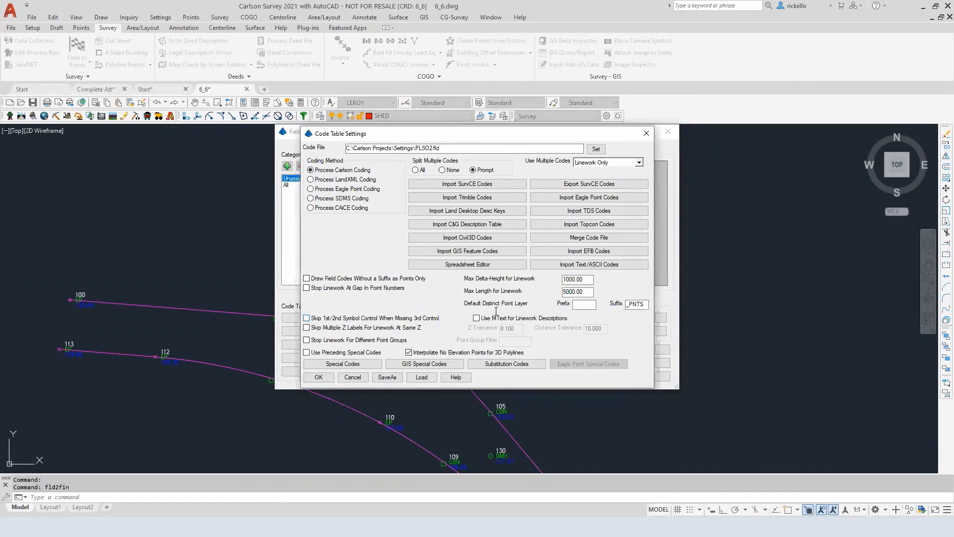
{"action": "left_click", "coordinate": [342, 363]}
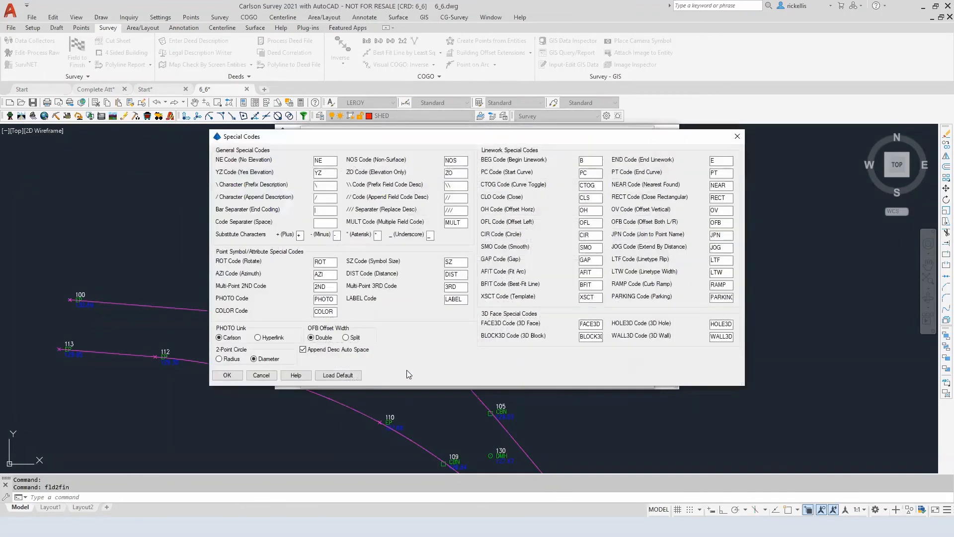
{"action": "double_click", "coordinate": [591, 198]}
{"action": "double_click", "coordinate": [720, 198]}
{"action": "left_click", "coordinate": [580, 174]}
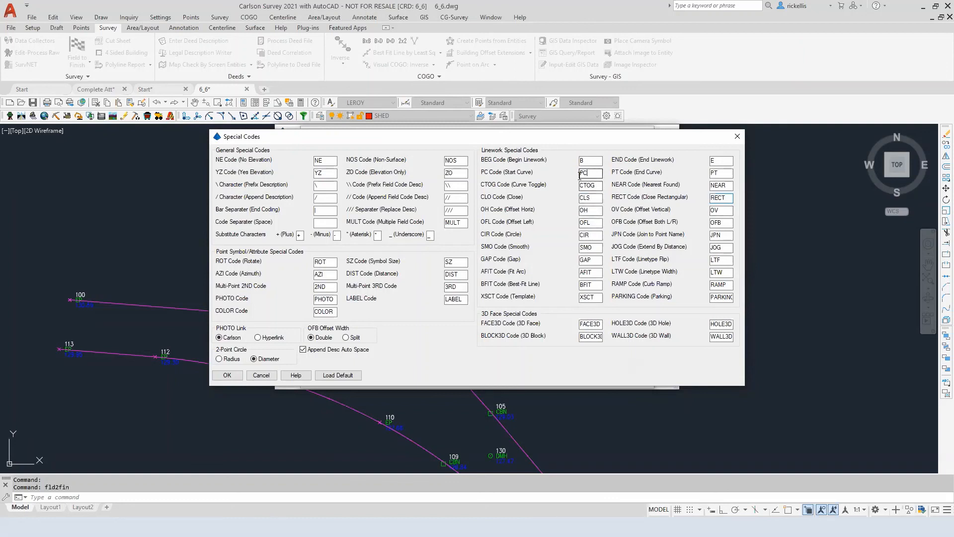
{"action": "double_click", "coordinate": [708, 175]}
{"action": "left_click_drag", "start_coordinate": [591, 212], "coordinate": [570, 212]}
{"action": "left_click_drag", "start_coordinate": [724, 211], "coordinate": [711, 211]}
{"action": "left_click", "coordinate": [254, 378]}
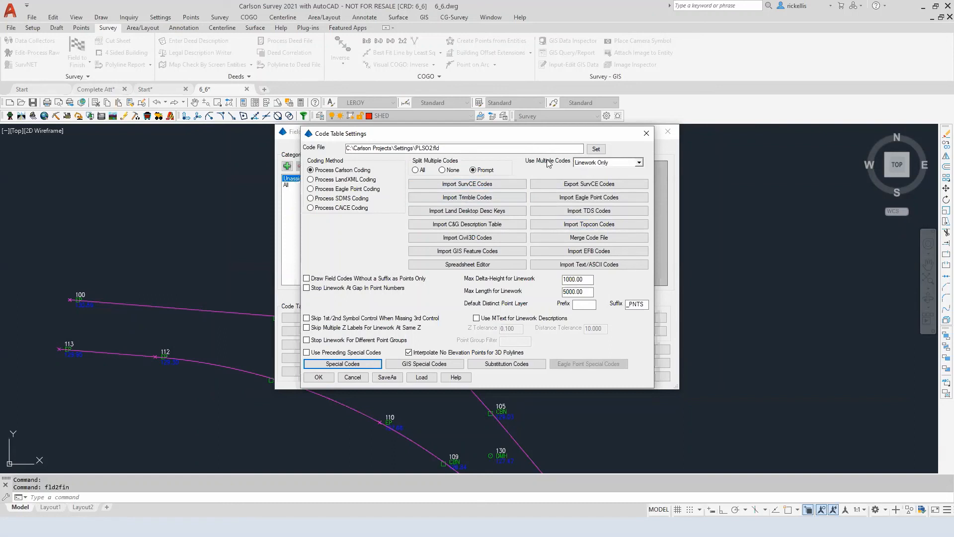
Step: Review the Use Multiple Codes options, choose Linework Only, and cancel the code table settings
{"action": "left_click", "coordinate": [625, 165]}
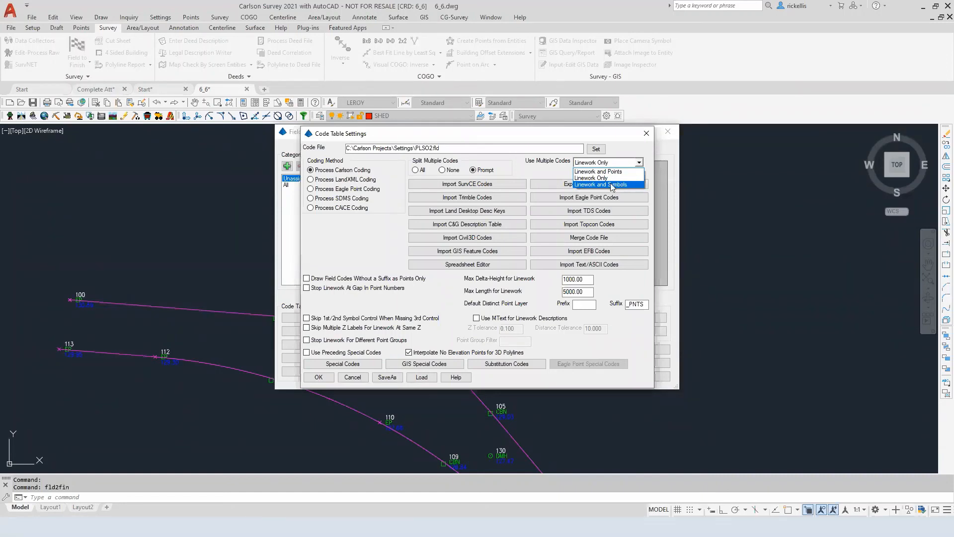
{"action": "left_click", "coordinate": [615, 177]}
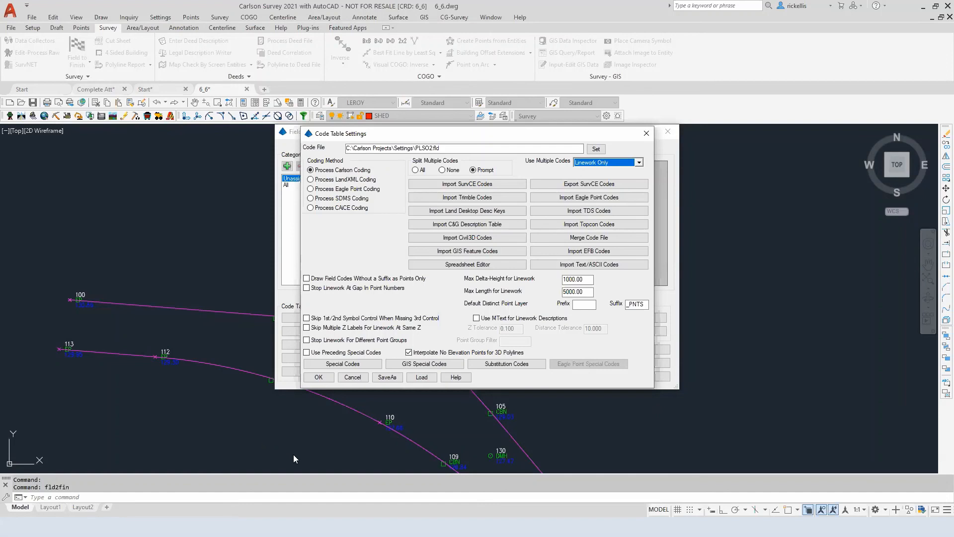
{"action": "left_click", "coordinate": [353, 377]}
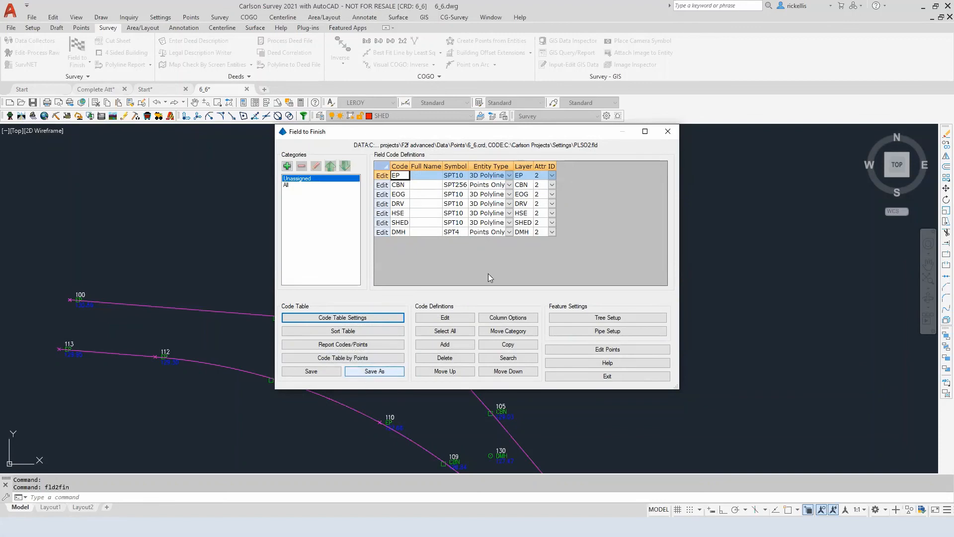
Step: Examine the CBN field code definition, exit the code table, and close the Draw Field to Finish options
{"action": "left_click", "coordinate": [381, 186]}
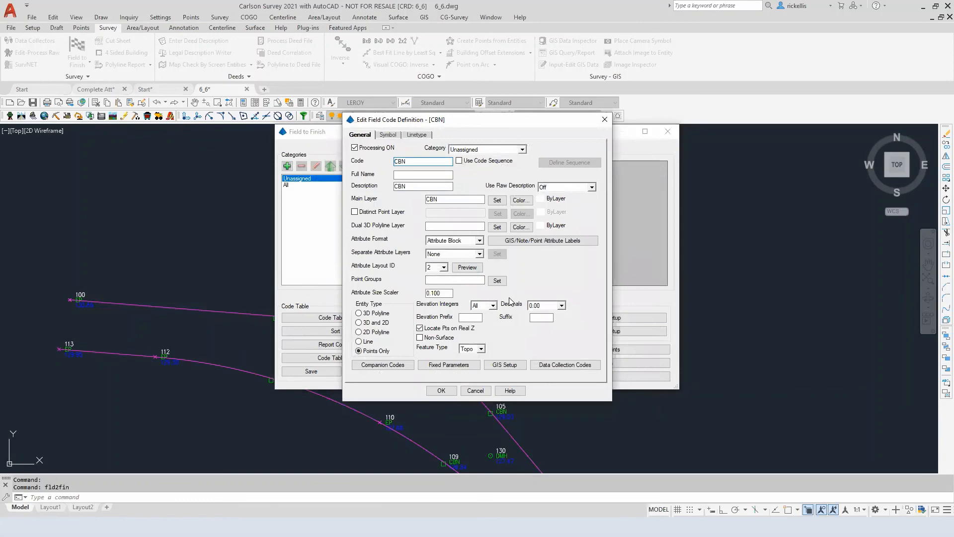
{"action": "left_click", "coordinate": [605, 120]}
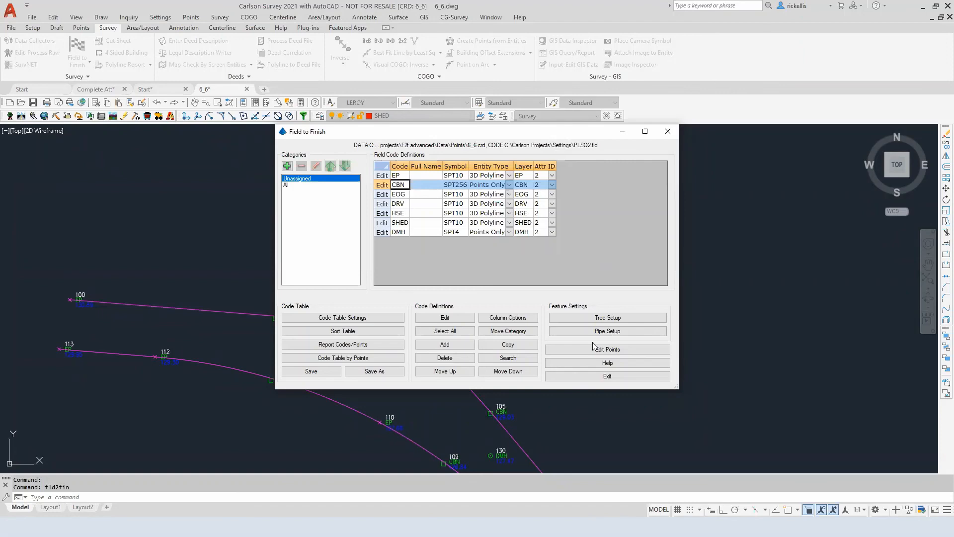
{"action": "left_click", "coordinate": [580, 376]}
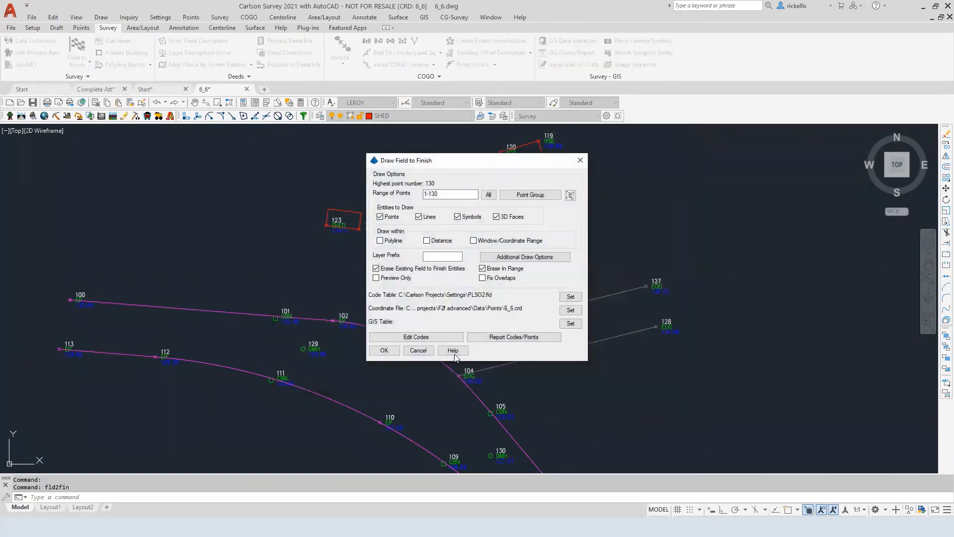
{"action": "left_click", "coordinate": [384, 350]}
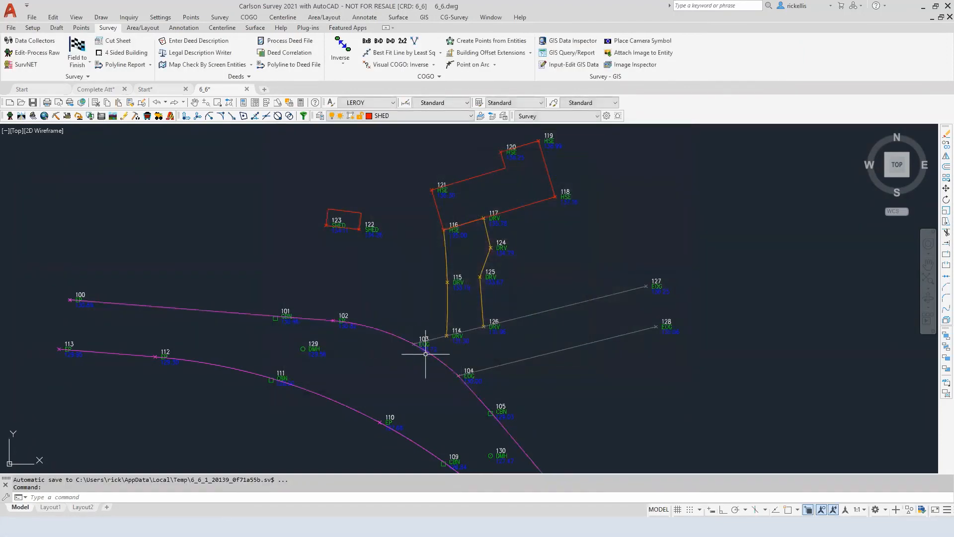
Step: Check the existing coordinate file selection for 6_6.crd and cancel without changing the file
{"action": "left_click", "coordinate": [82, 28]}
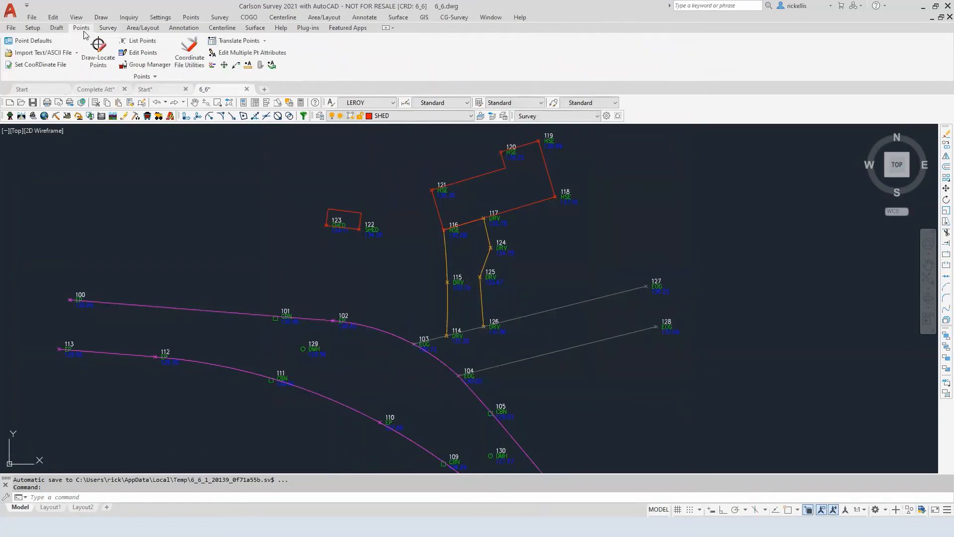
{"action": "left_click", "coordinate": [45, 69]}
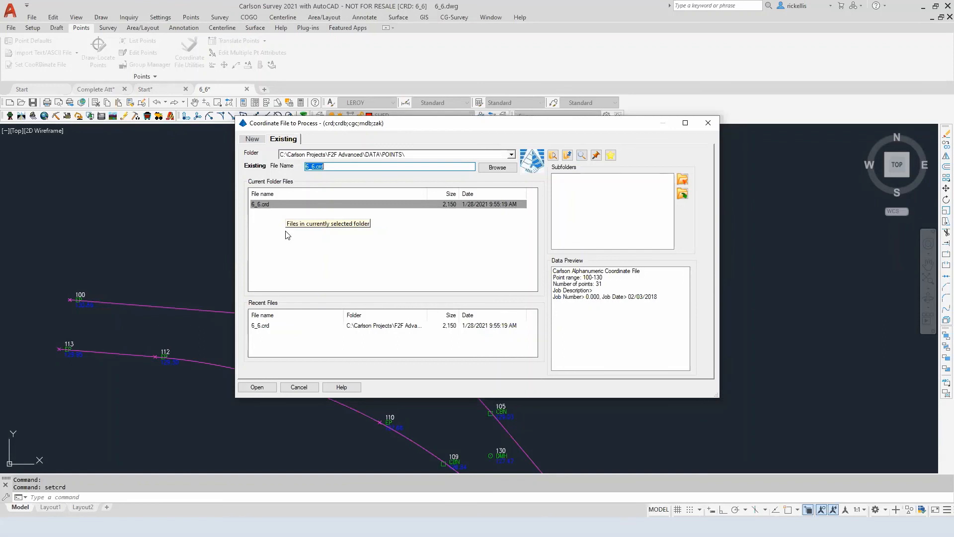
{"action": "left_click", "coordinate": [306, 389]}
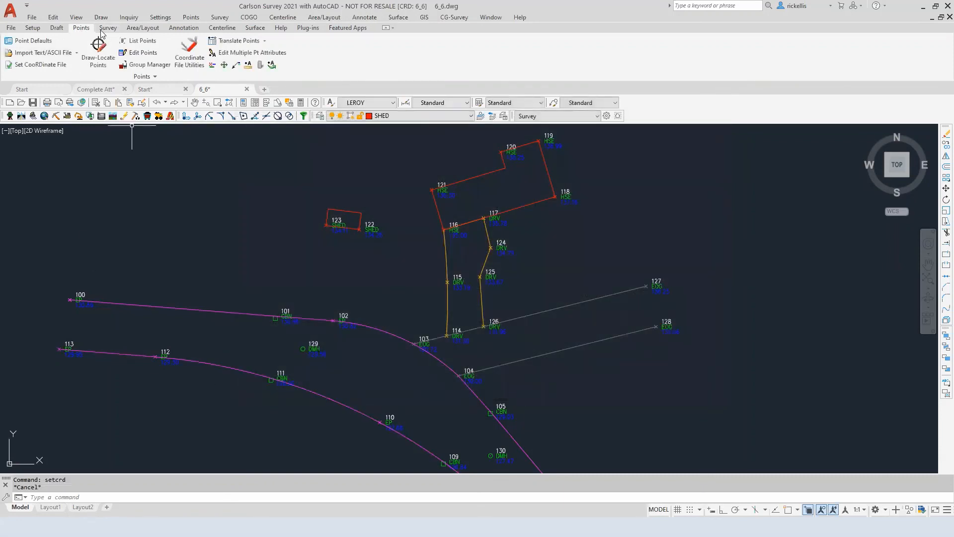
Step: Run Field to Finish with all multiple codes split, review the code table and coordinate file in the draw options, and cancel
{"action": "left_click", "coordinate": [108, 29]}
{"action": "left_click", "coordinate": [77, 50]}
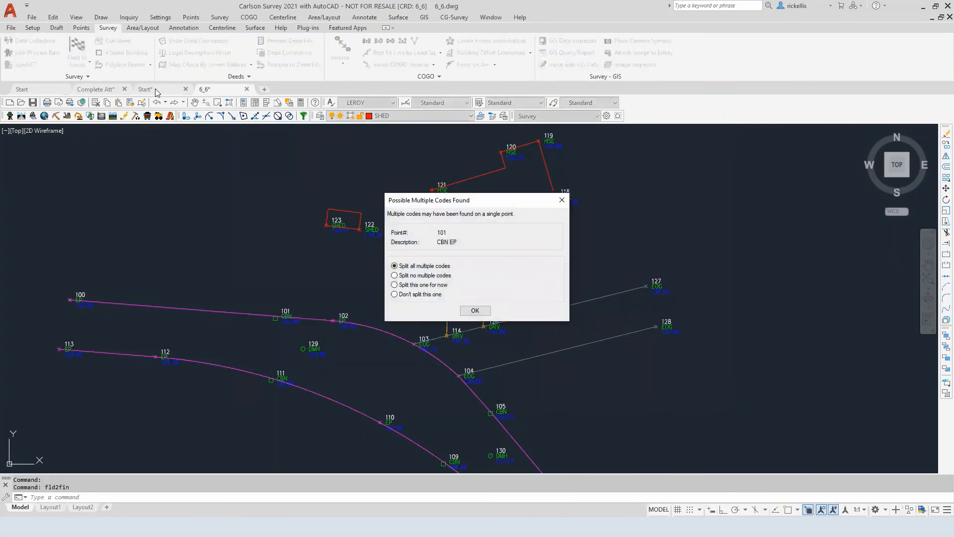
{"action": "left_click", "coordinate": [475, 310]}
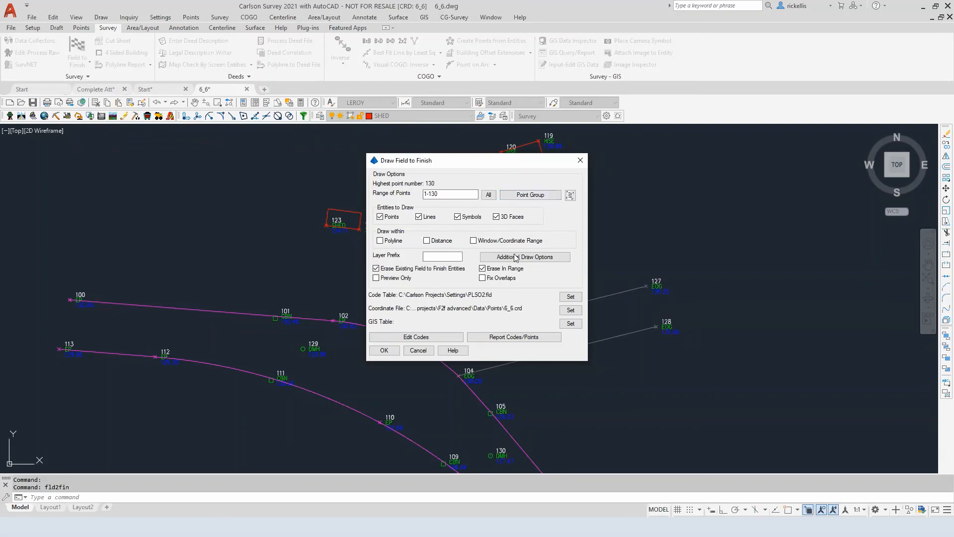
{"action": "left_click", "coordinate": [425, 350]}
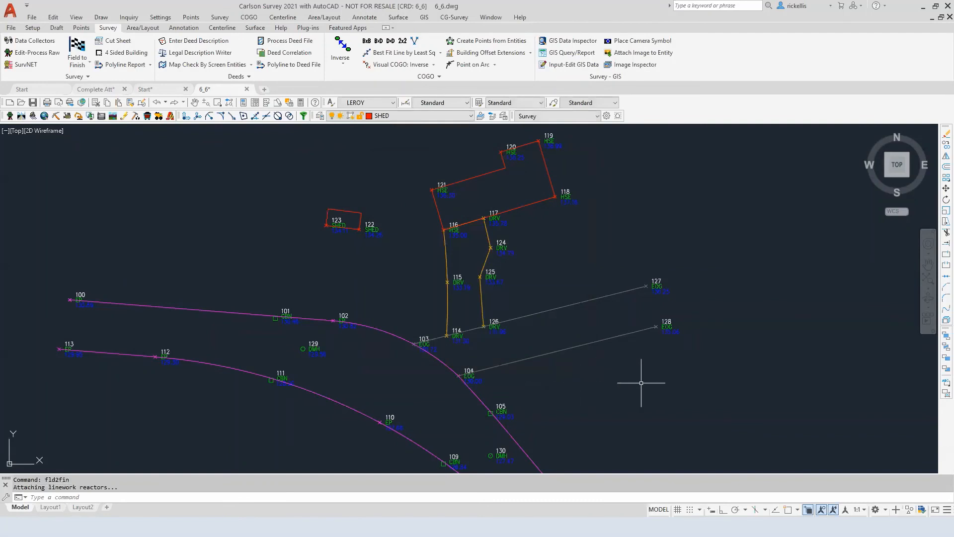